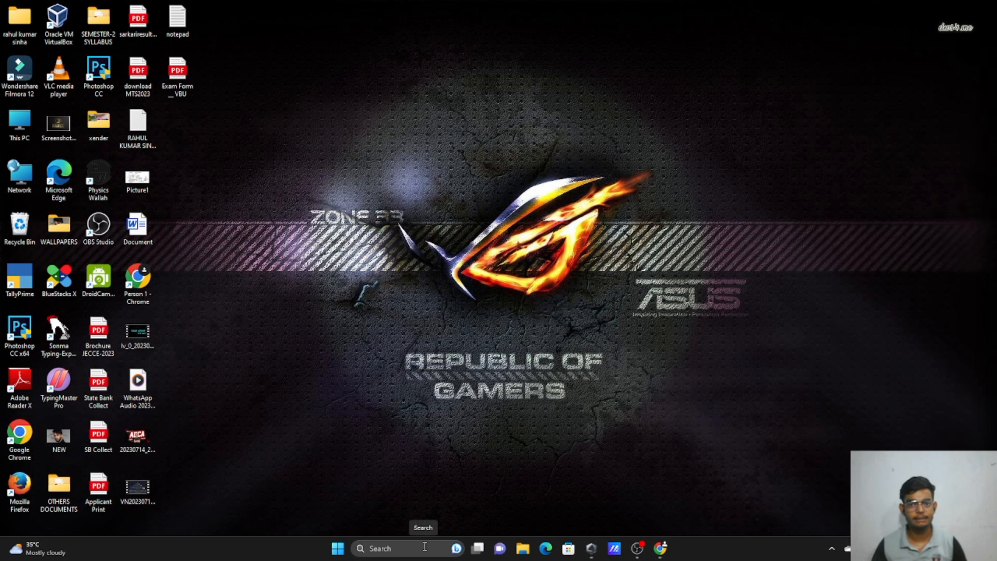
# From the Start search's Recent list, open a blank WordPad document, then start Magnifier.
pyautogui.click(425, 547)
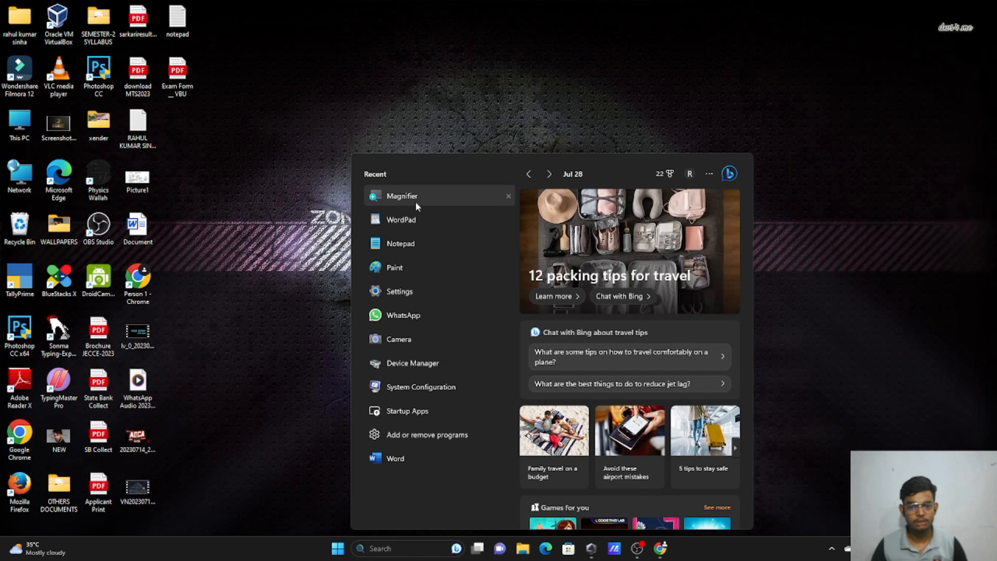
pyautogui.click(415, 219)
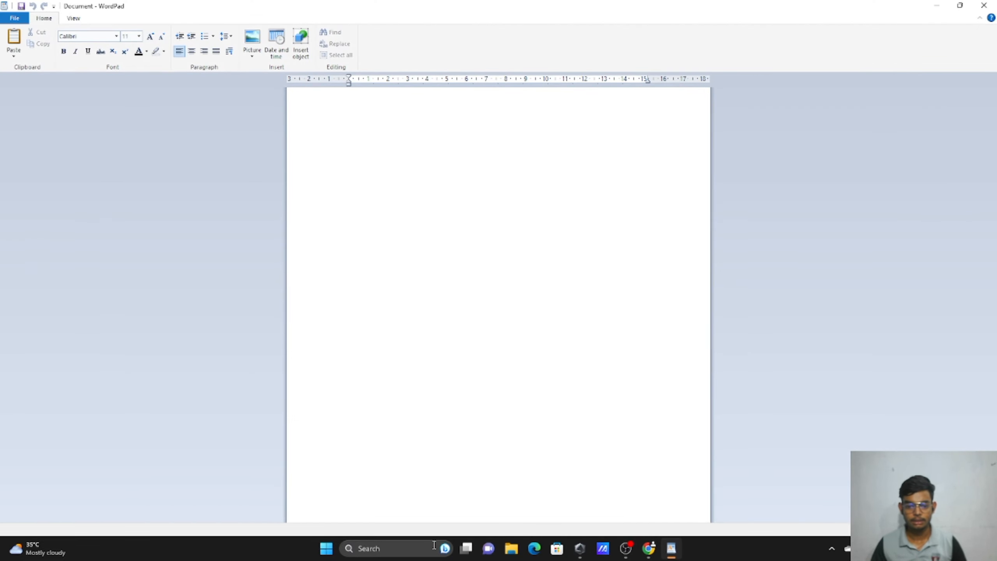
pyautogui.click(430, 549)
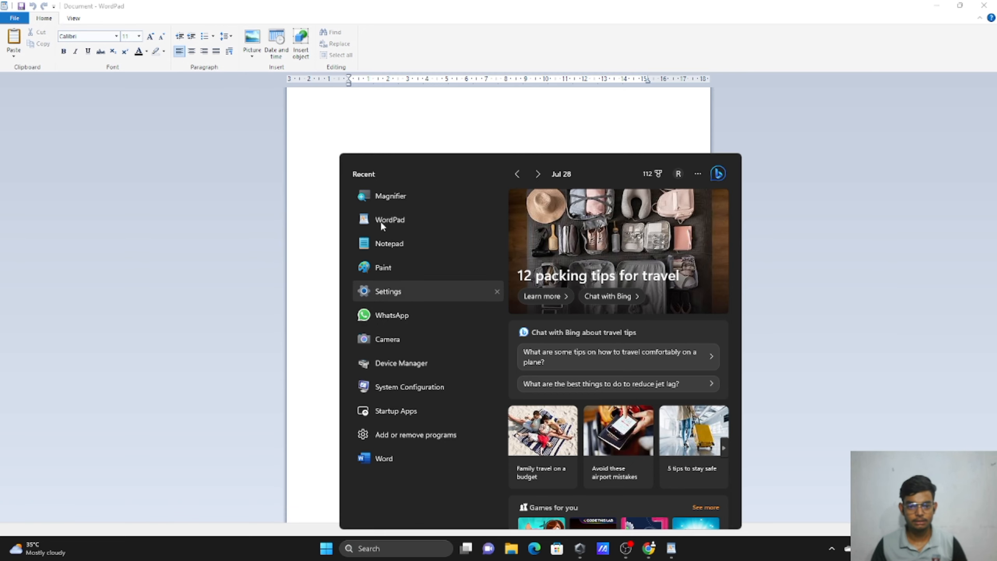
pyautogui.click(386, 298)
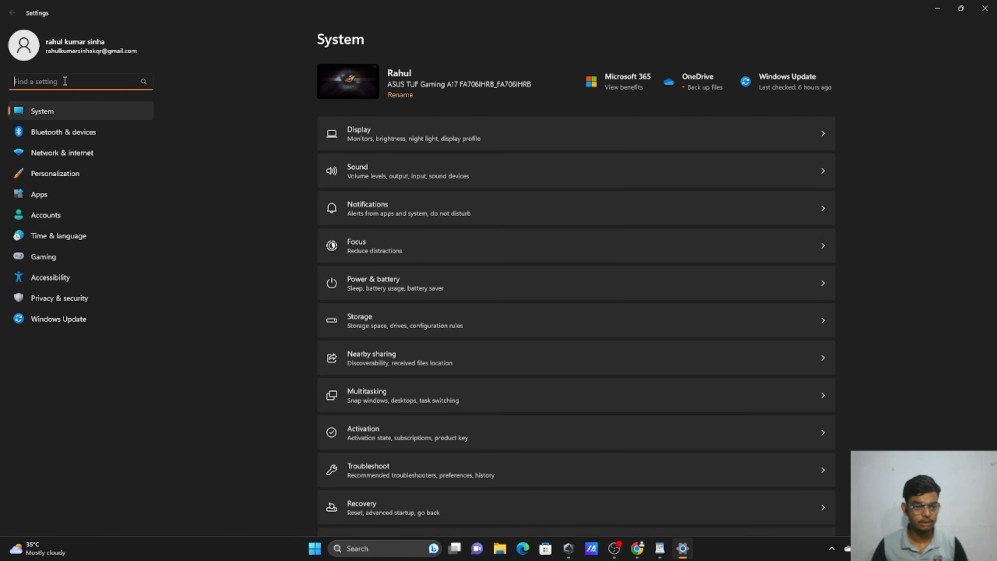
pyautogui.click(985, 8)
pyautogui.click(394, 548)
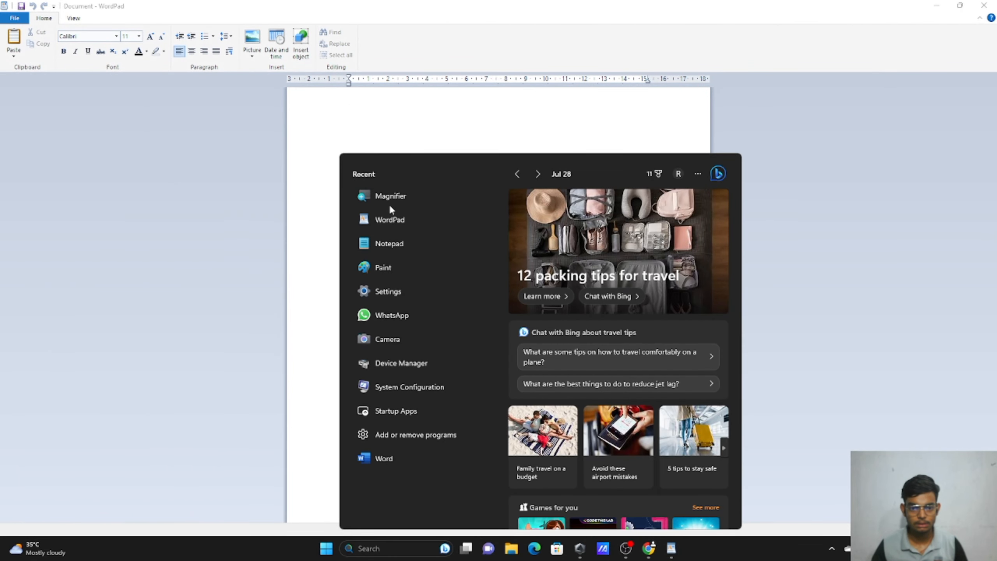
pyautogui.click(390, 204)
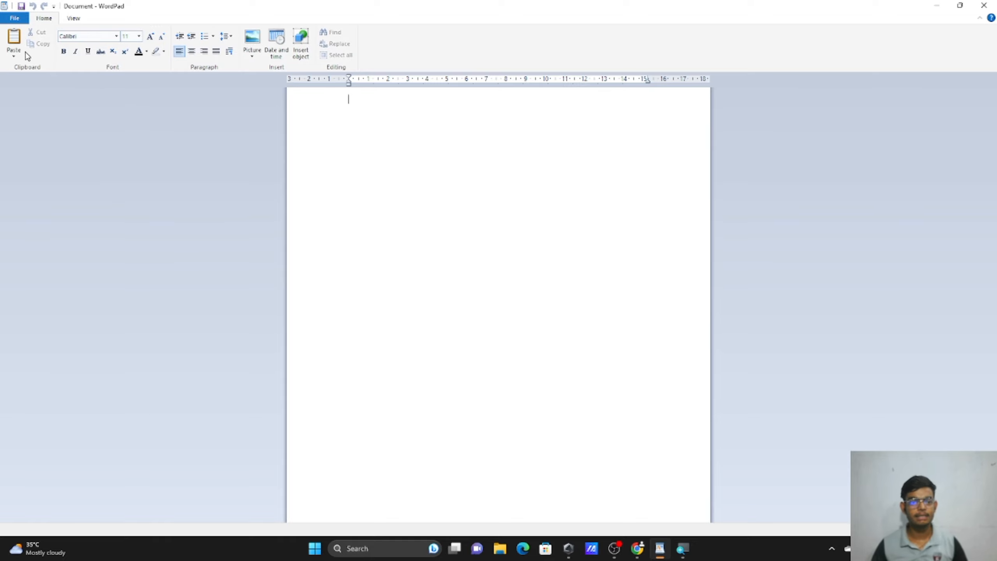
# Zoom the screen with Magnifier and paste the atoms paragraph into the document.
pyautogui.press('super+plus')
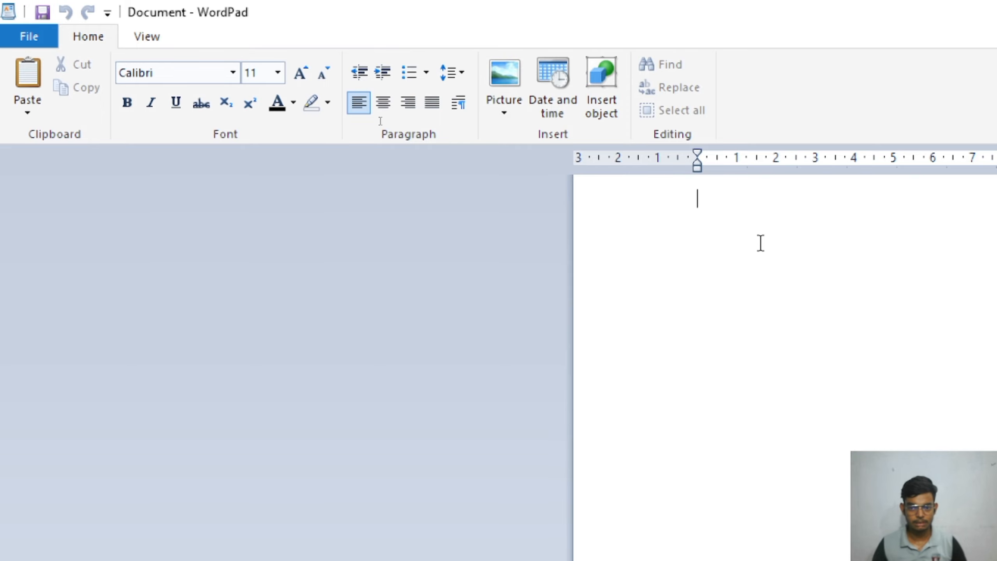
pyautogui.write('Atoms of radioactive elements can split. According to Albert Einstein, mass and energy are interchangeable under certain circumstances. When atoms split, the process is called nuclear fission. In this case, a small amount of mass is converted into energy. Thus the energy released cannot do much damage. However, several subatomic particles called neutrons are also emitted during this process. Each neutron will hit a radioactive element releasing more neutrons in the process. This causes a chain reaction and creates a large amount of energy. This energy is converted into heat which expands uncontrollably causing an explosion. Hence, atoms do not literally explode. They generate energy that can cause explosions.')
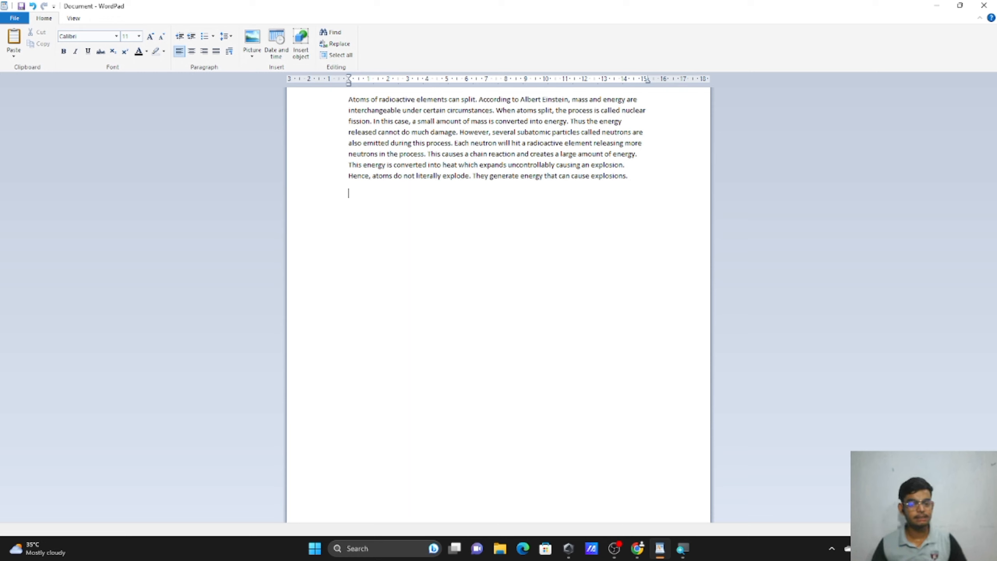
# Select all the text in the document with Ctrl+A.
pyautogui.hotkey('ctrl', 'a')
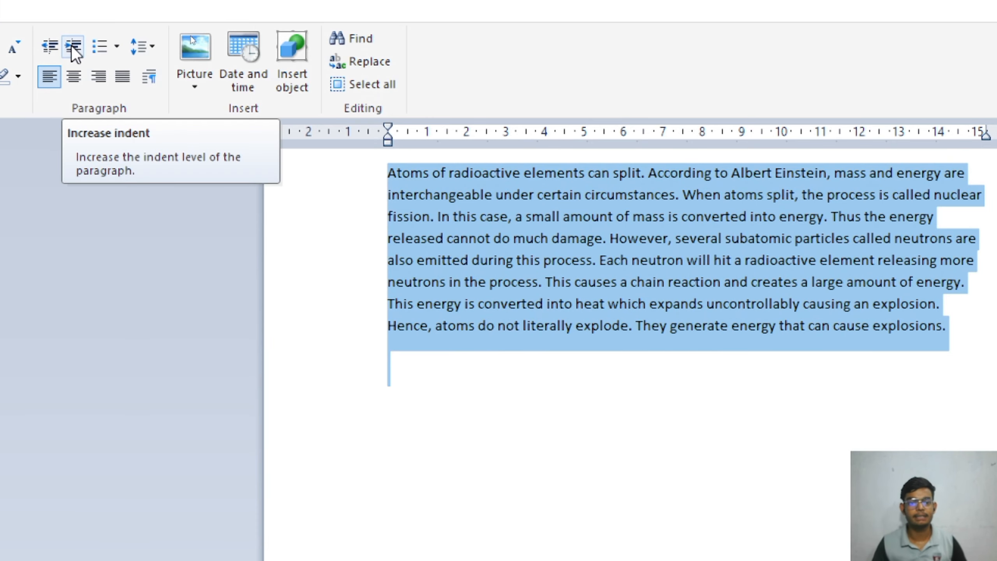
# Increase the paragraph's indent four steps to about 5 cm, then deselect it.
pyautogui.click(73, 47)
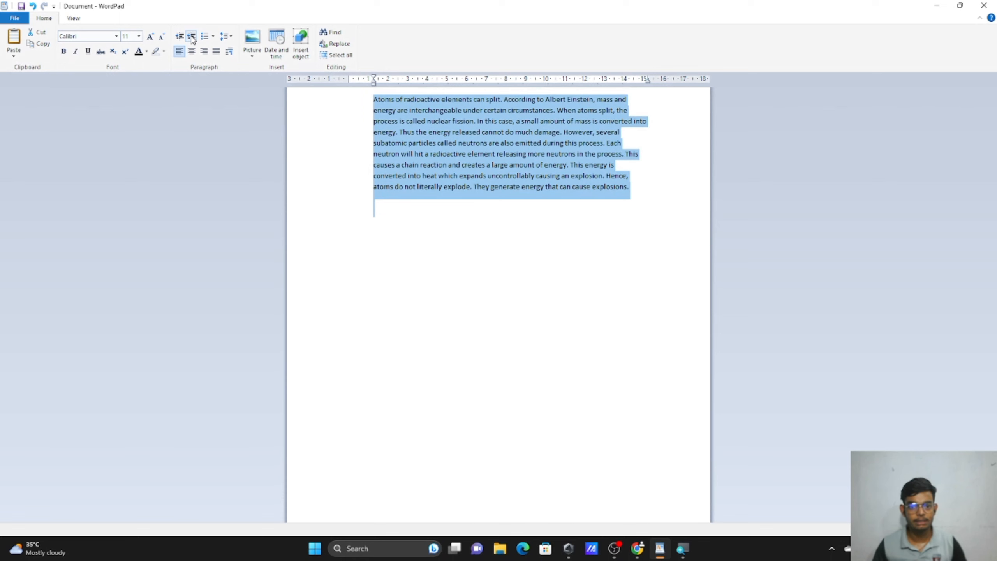
pyautogui.click(192, 37)
pyautogui.click(192, 37)
pyautogui.click(192, 37)
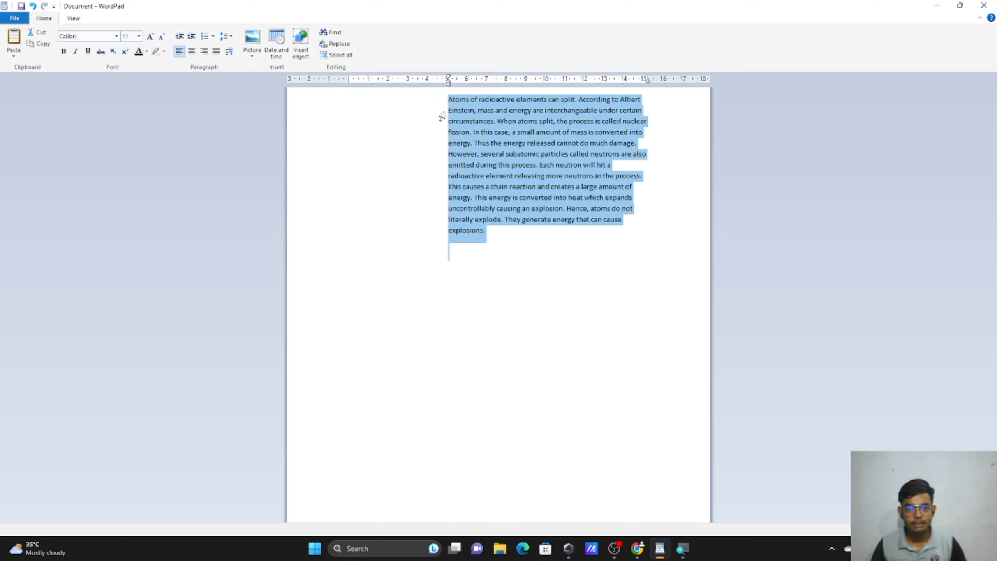
pyautogui.click(505, 243)
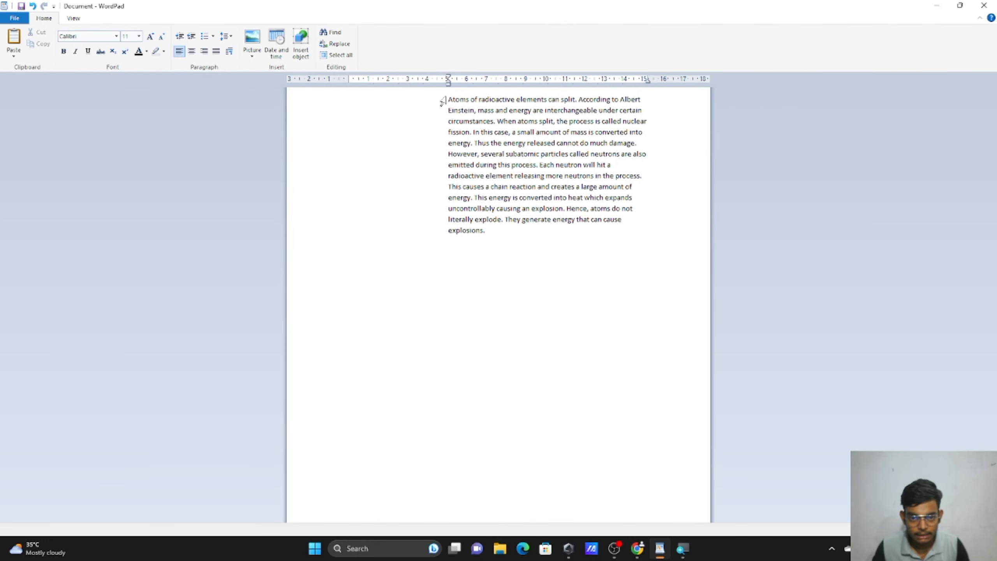
# Below the paragraph, type test lines 'iodgfjirjg sfkojgfoi jgdfijgkd' and 'fgjkoiijkgodk' at the same indent.
pyautogui.moveTo(446, 83); pyautogui.dragTo(447, 84)
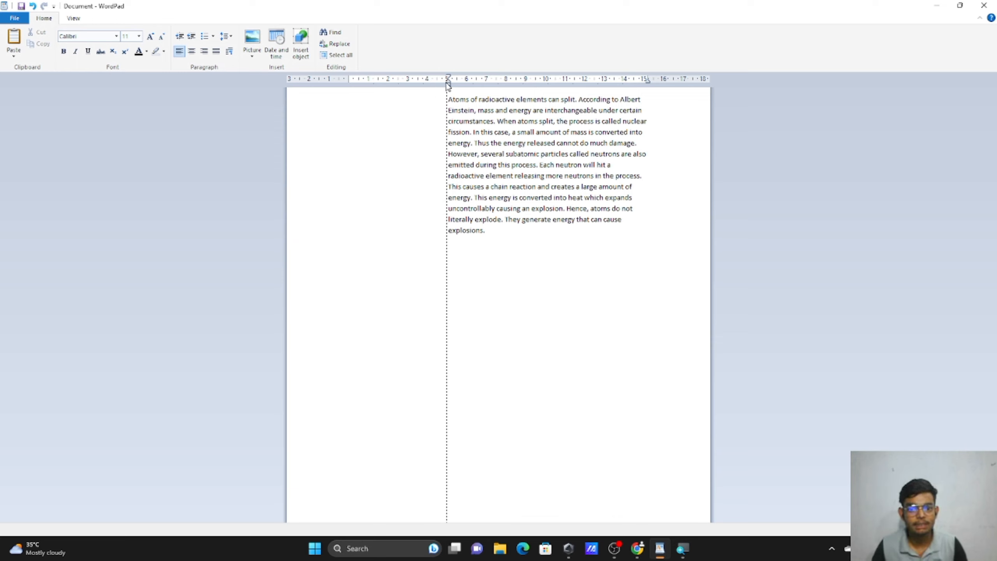
pyautogui.moveTo(447, 85); pyautogui.dragTo(448, 84)
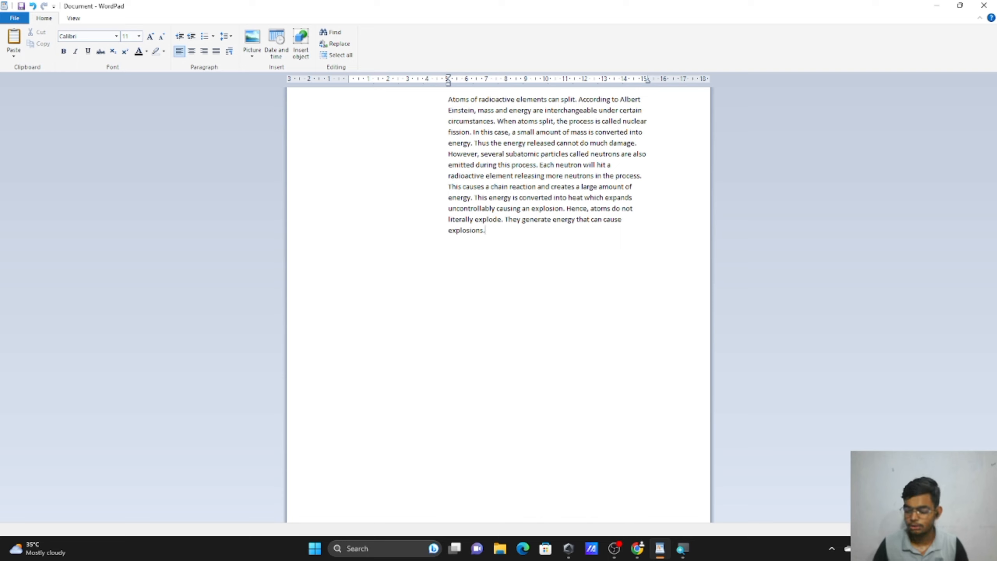
pyautogui.write('iodgfjirjg ')
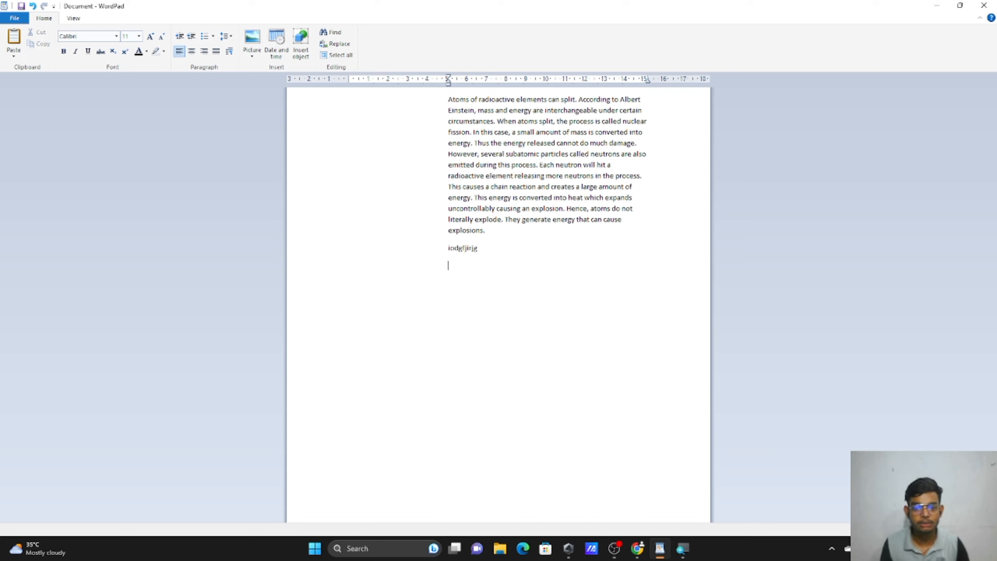
pyautogui.write('sfkojgfoi jgdfijgkd')
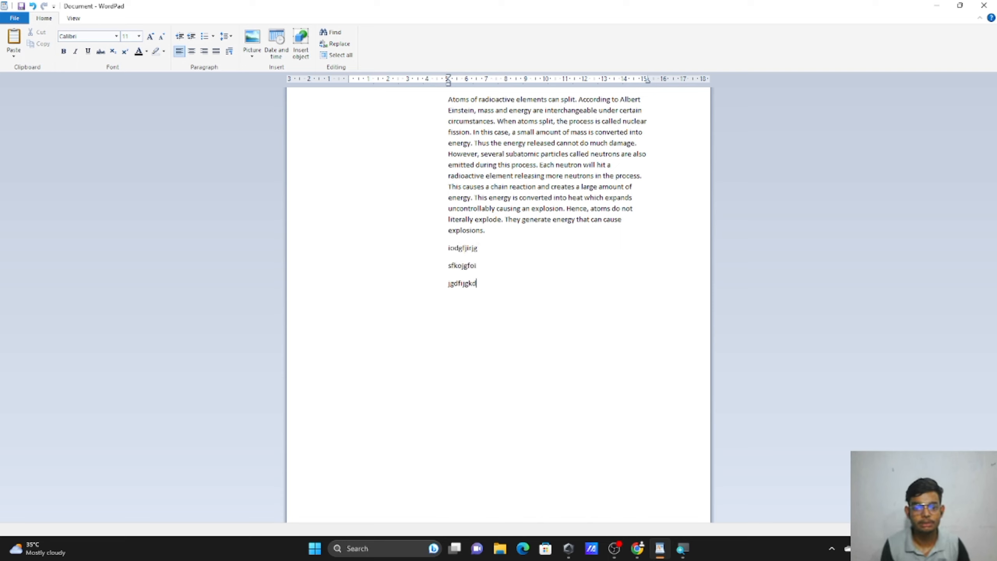
pyautogui.press('Return')
pyautogui.write('fgjkoiijkgodk')
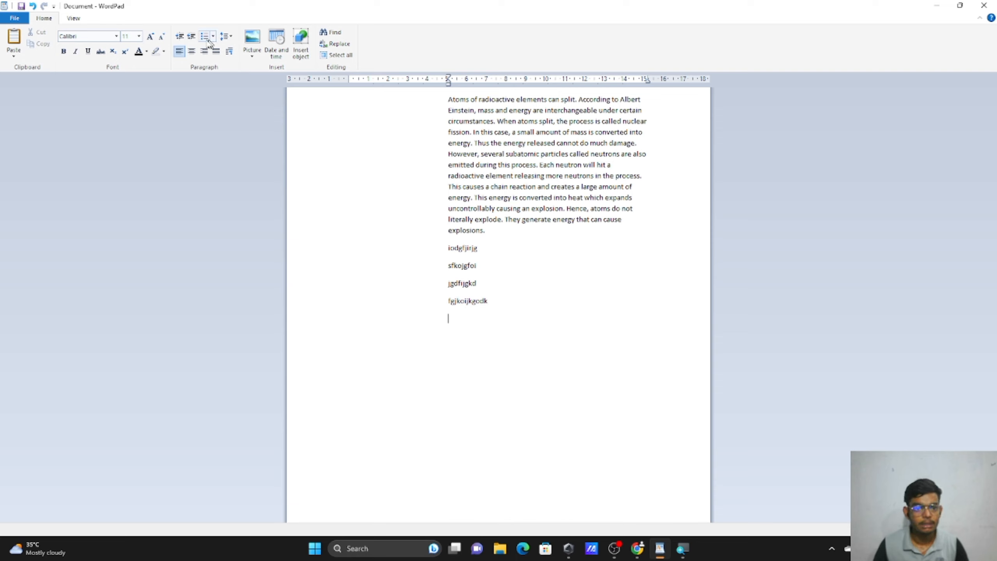
# Type 'fhgdfj' at the left margin, then add a tab stop near 4 and type 'efgjiedsfgji'.
pyautogui.click(181, 38)
pyautogui.click(182, 39)
pyautogui.click(182, 39)
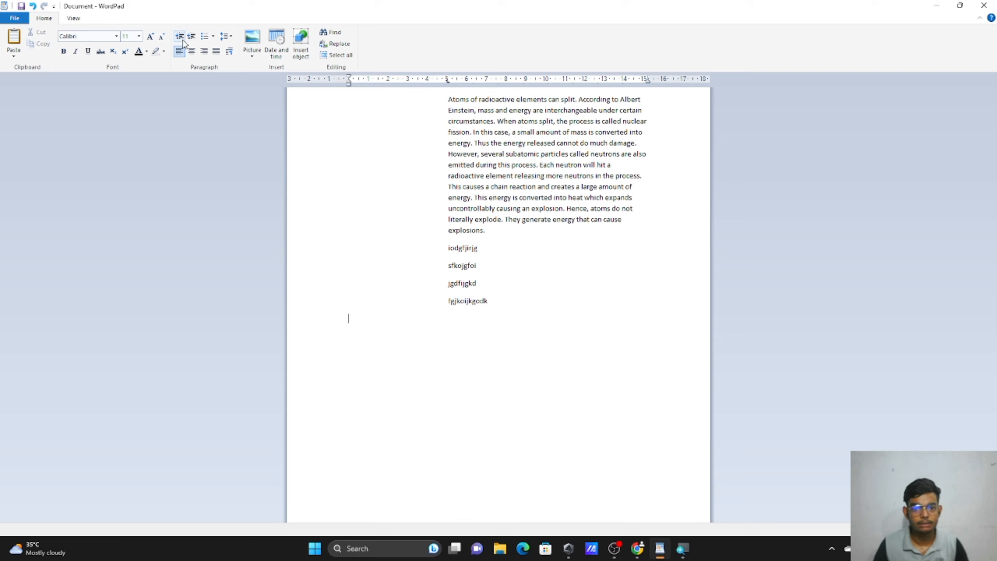
pyautogui.write('fhgdfj')
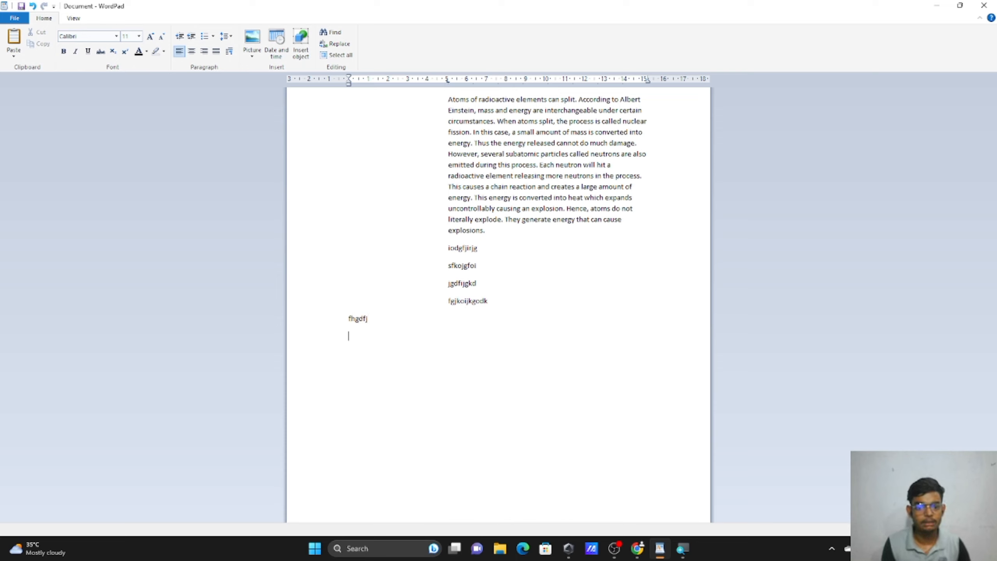
pyautogui.press('Return')
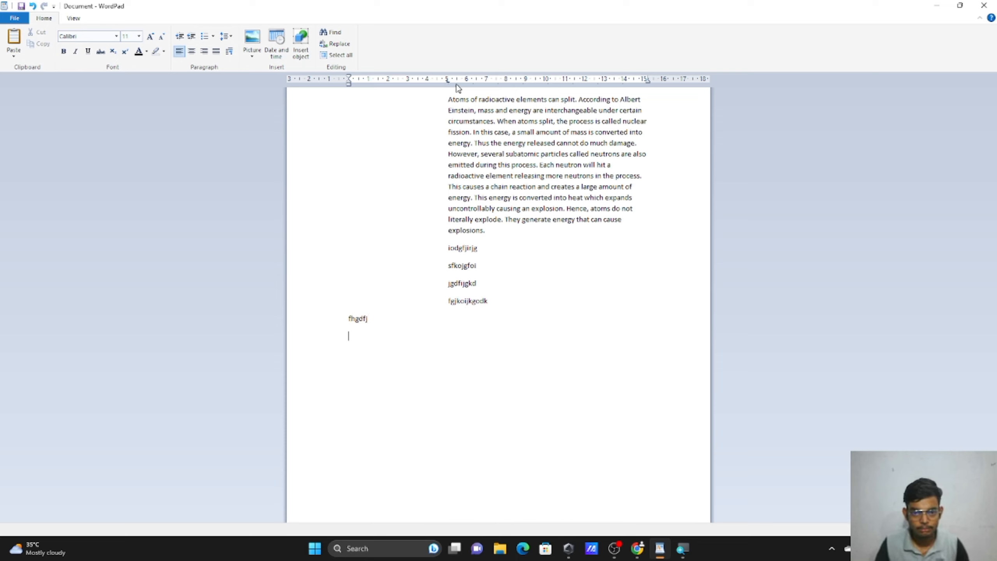
pyautogui.click(427, 80)
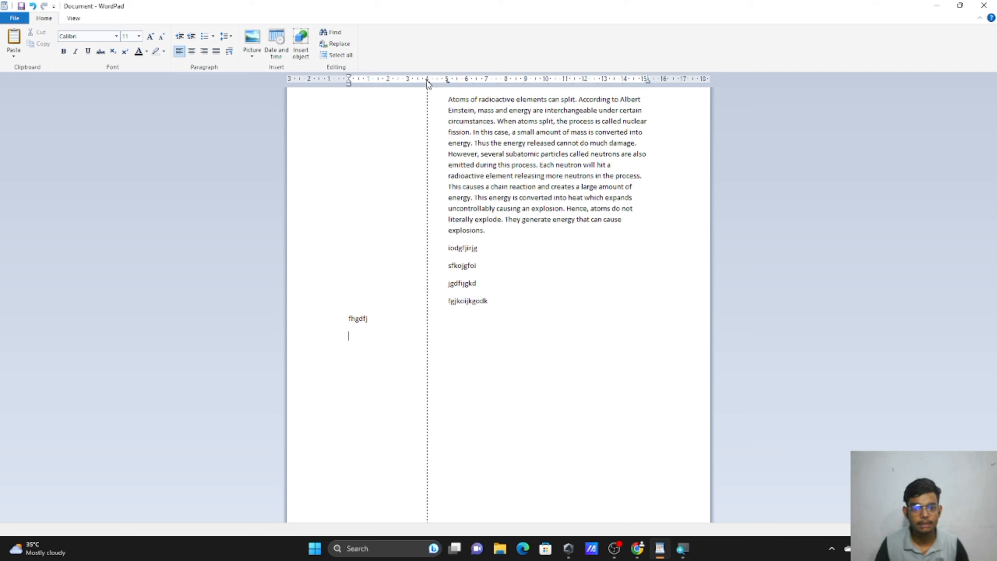
pyautogui.write('efgjiedsfgji')
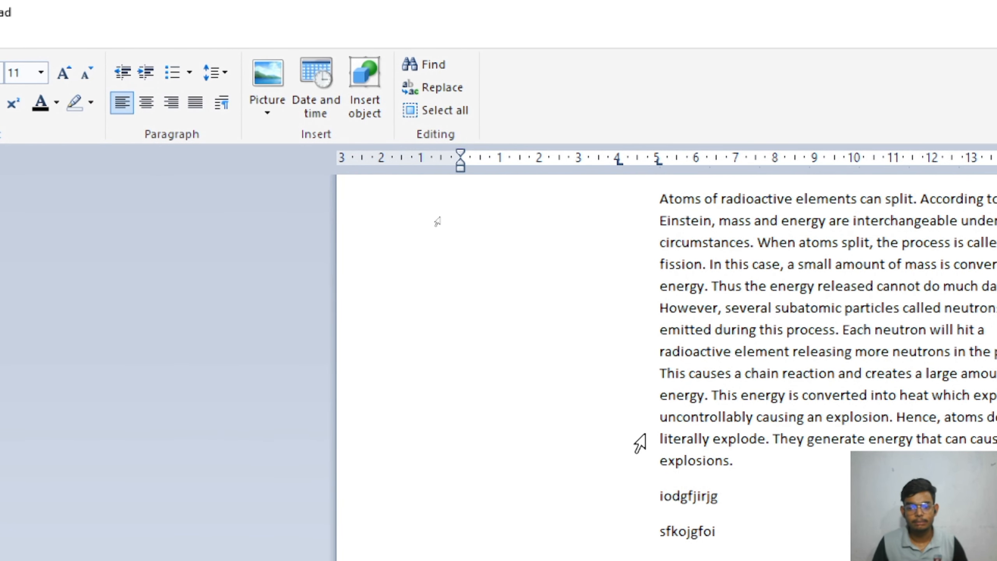
# Select the atoms paragraph and decrease its indent until it returns to 0 on the ruler.
pyautogui.moveTo(627, 207); pyautogui.dragTo(750, 485)
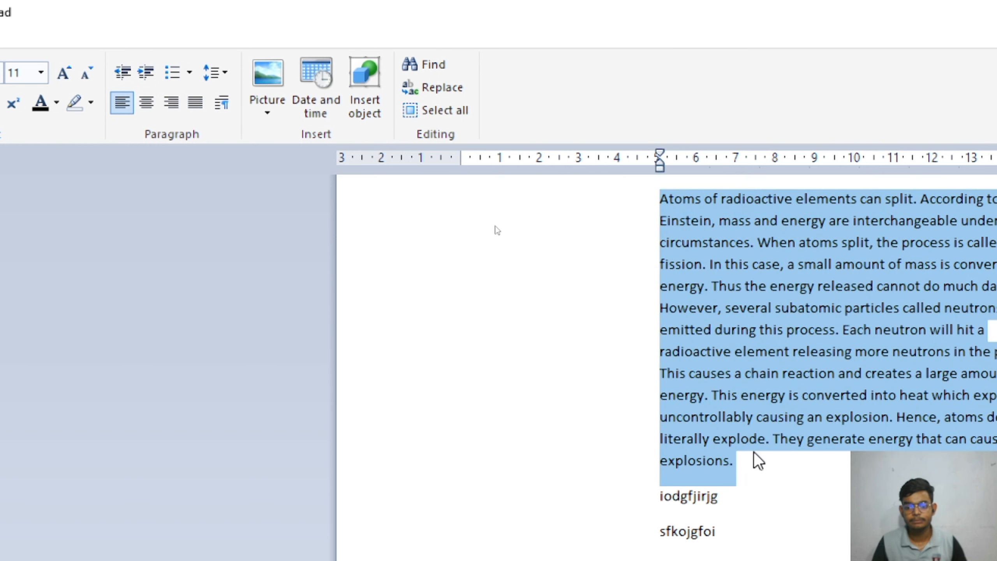
pyautogui.click(289, 72)
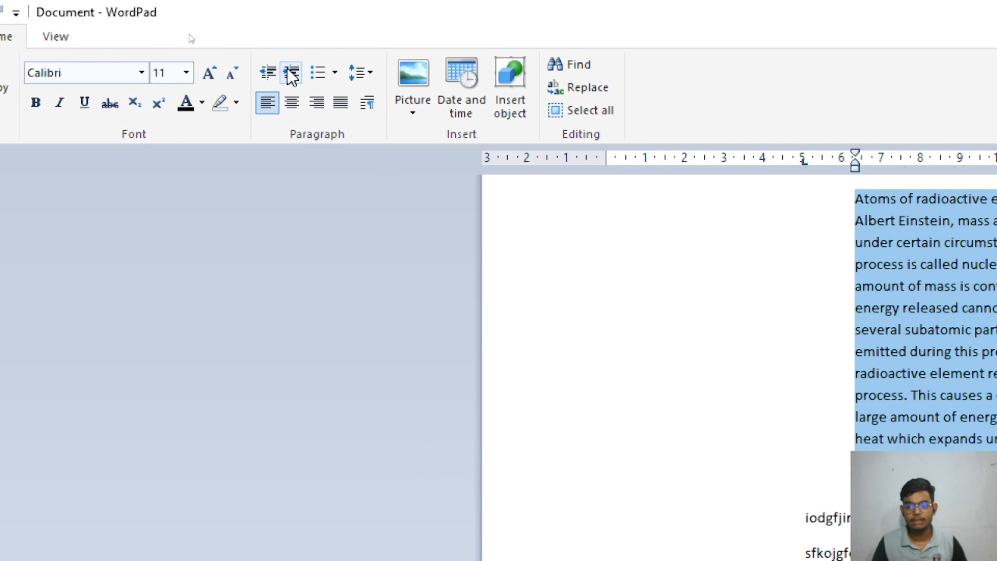
pyautogui.click(266, 77)
pyautogui.click(266, 77)
pyautogui.click(266, 76)
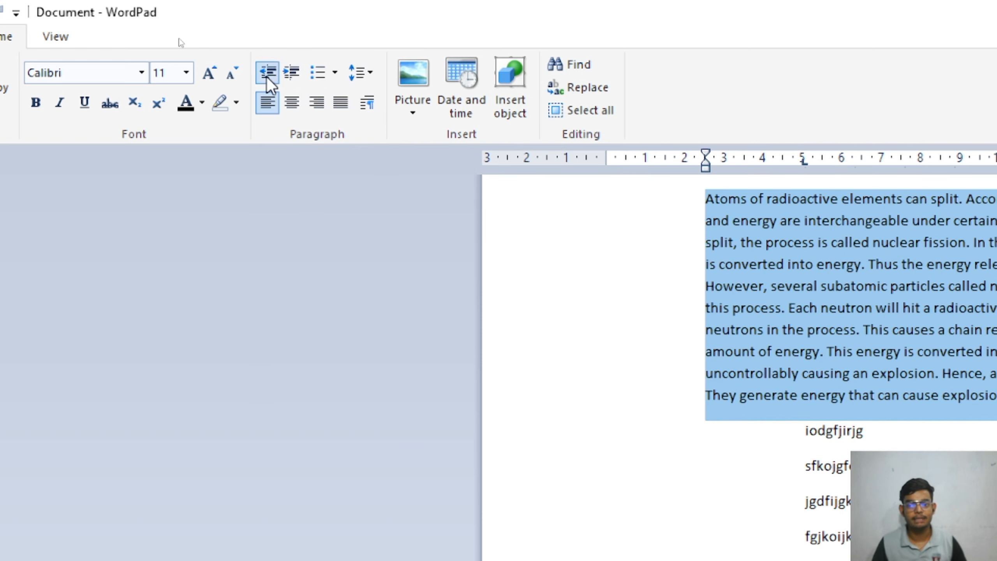
pyautogui.click(267, 77)
pyautogui.click(266, 77)
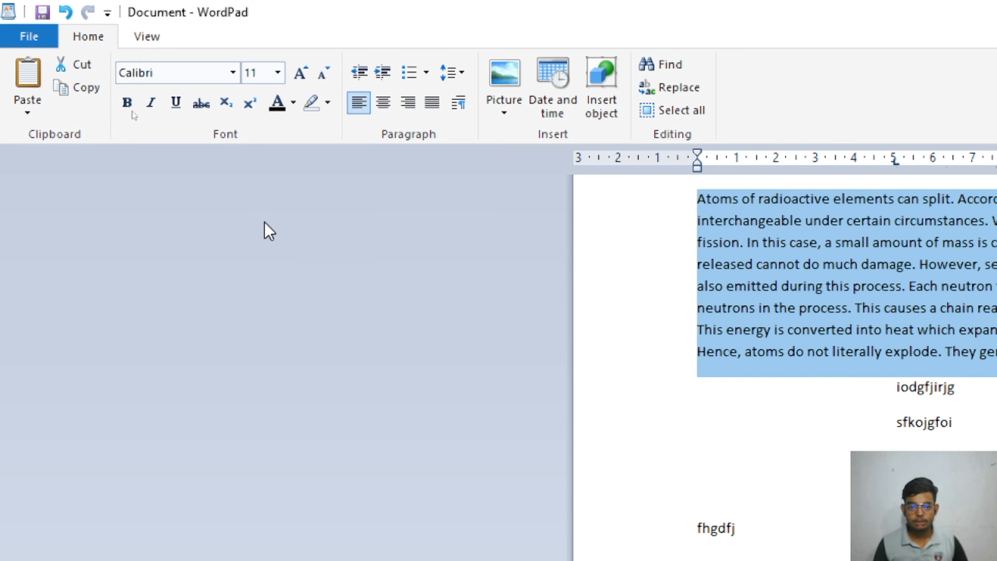
pyautogui.press('super')
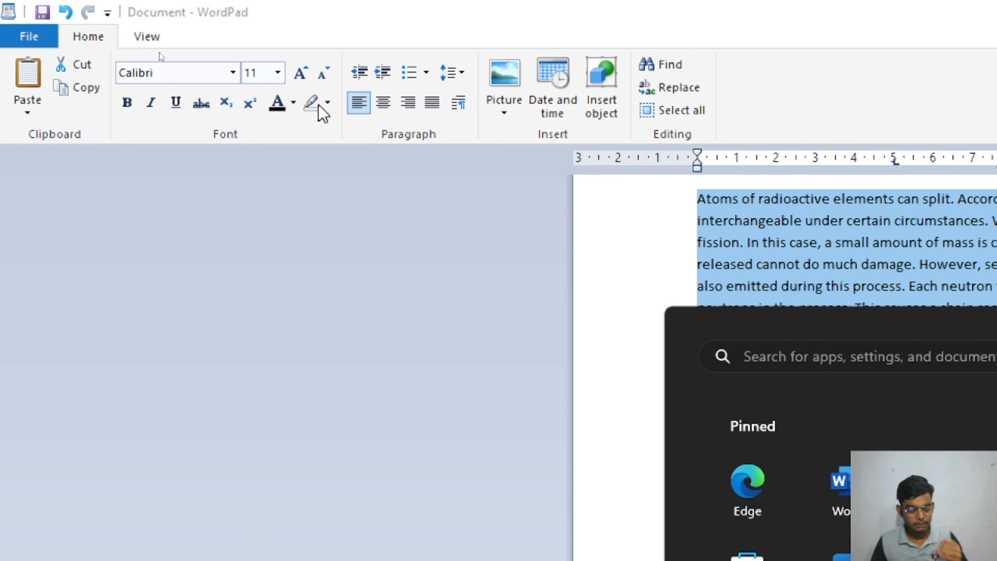
pyautogui.press('super')
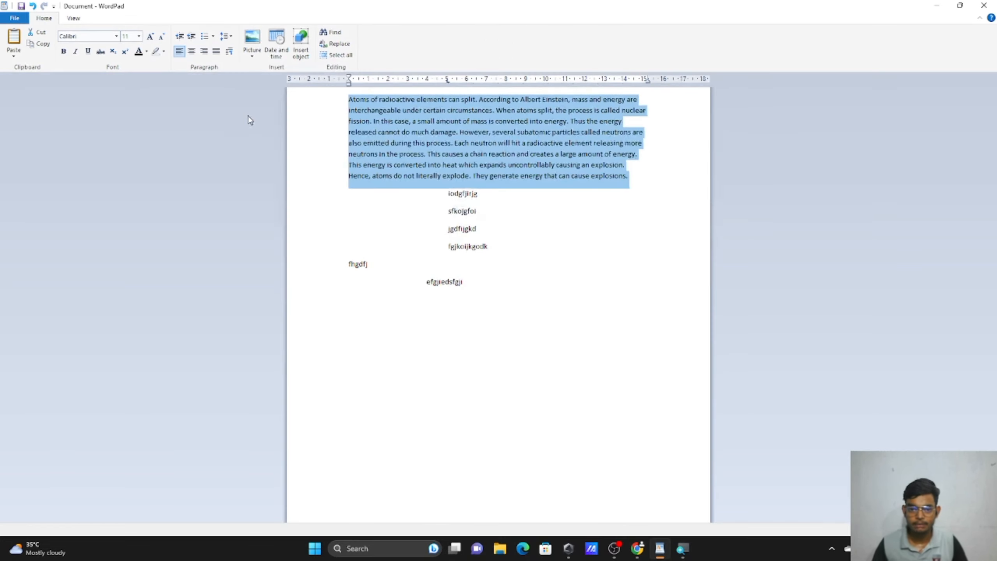
# Delete everything to the end of the document, paste the atoms paragraph back, and select all.
pyautogui.hotkey('ctrl', 'shift', 'End')
pyautogui.hotkey('ctrl', 'c')
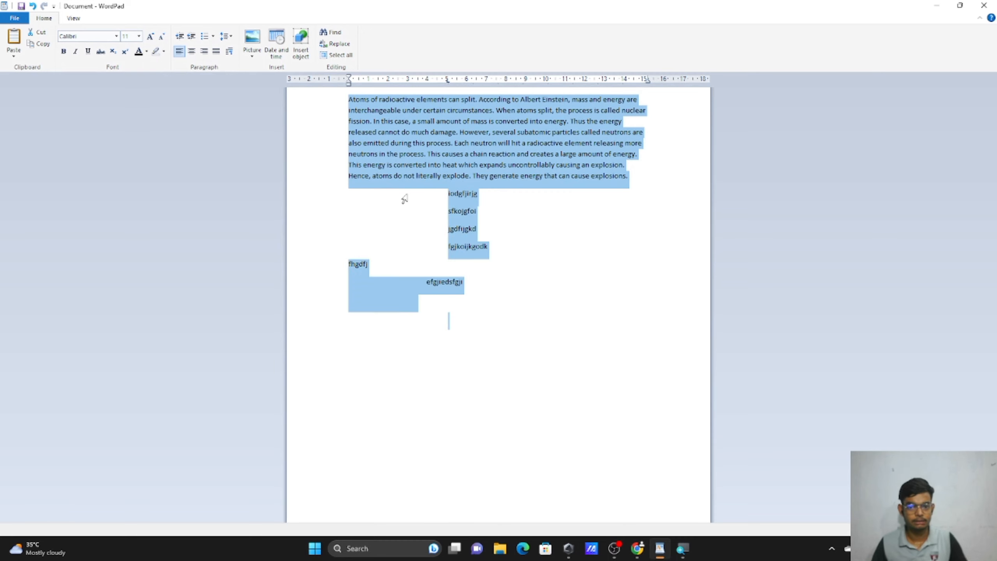
pyautogui.press('Delete')
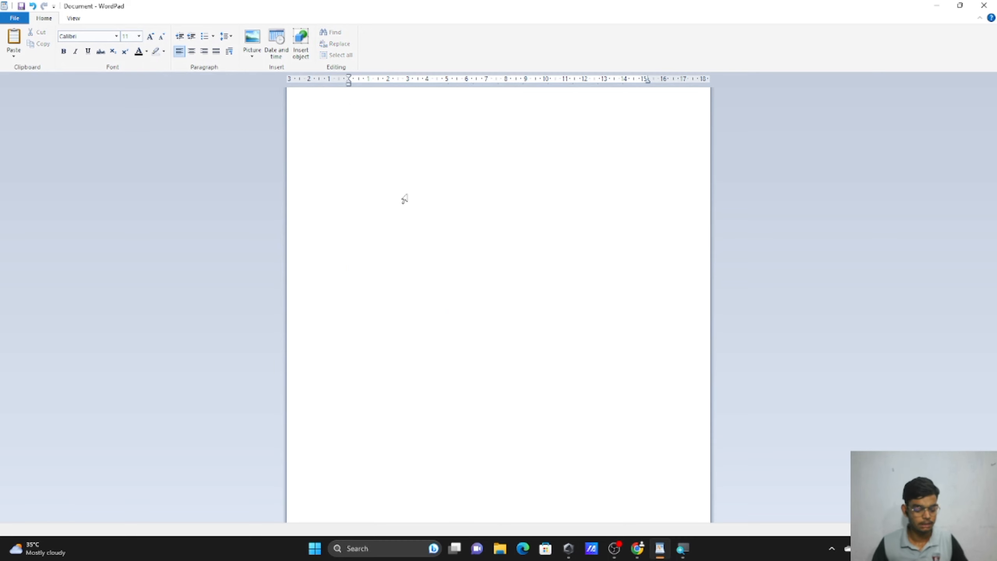
pyautogui.hotkey('ctrl', 'v')
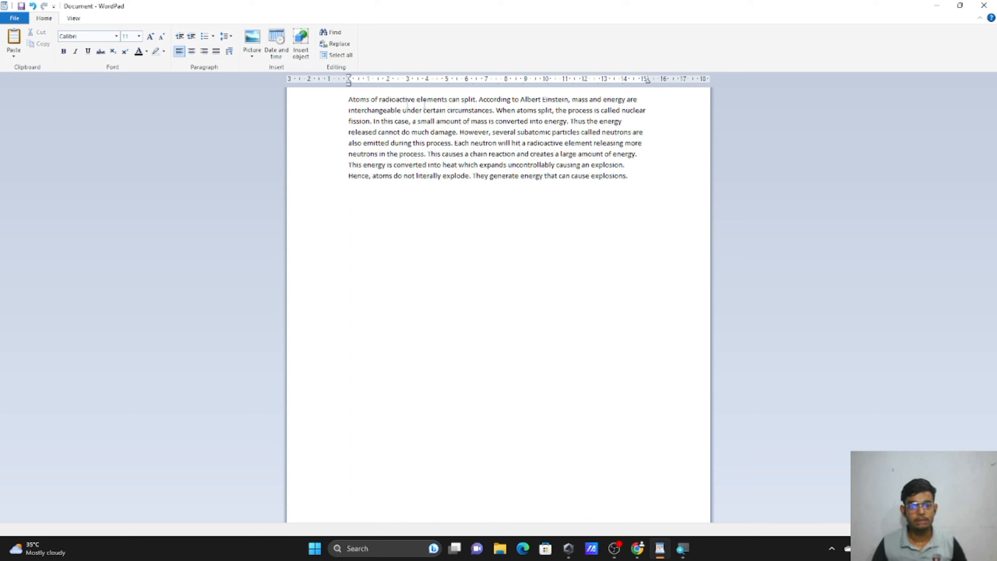
pyautogui.moveTo(638, 98); pyautogui.dragTo(554, 165)
pyautogui.click(530, 219)
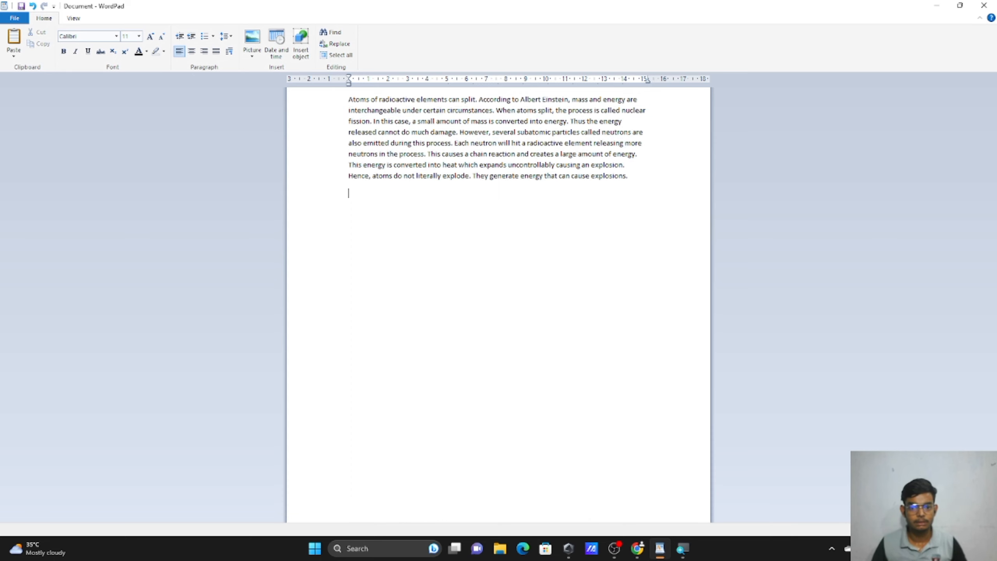
pyautogui.hotkey('ctrl', 'a')
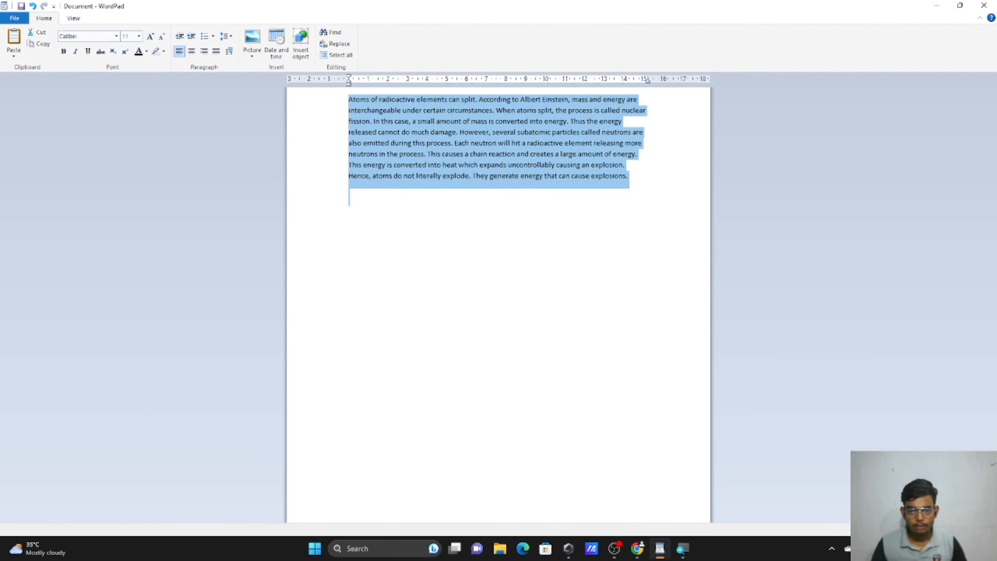
# On the line below the paragraph, type 'shwfjfj ashjfhjsahfjhfgjsdhgjshdgjdhgjdsh'.
pyautogui.click(996, 401)
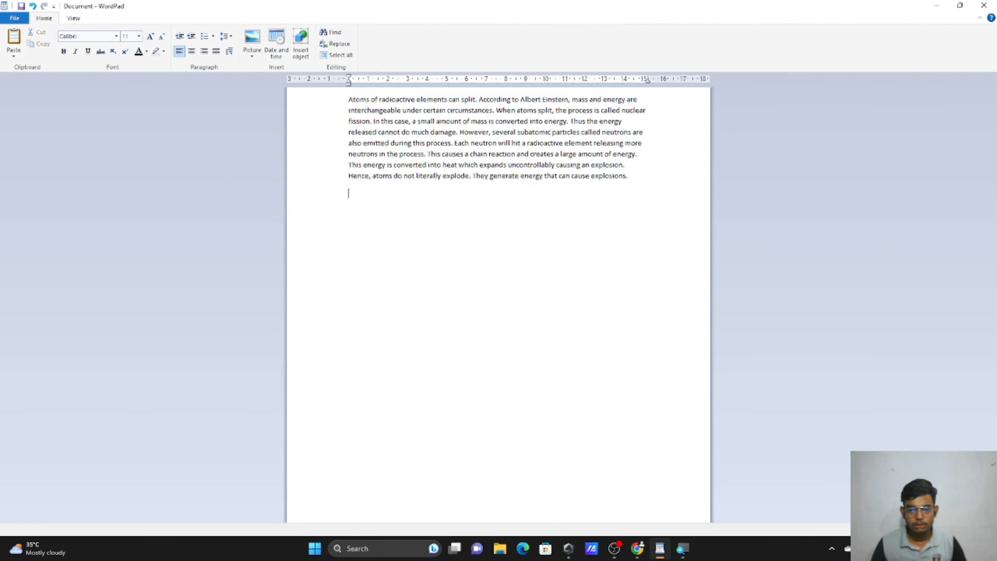
pyautogui.write('shwfjfj ')
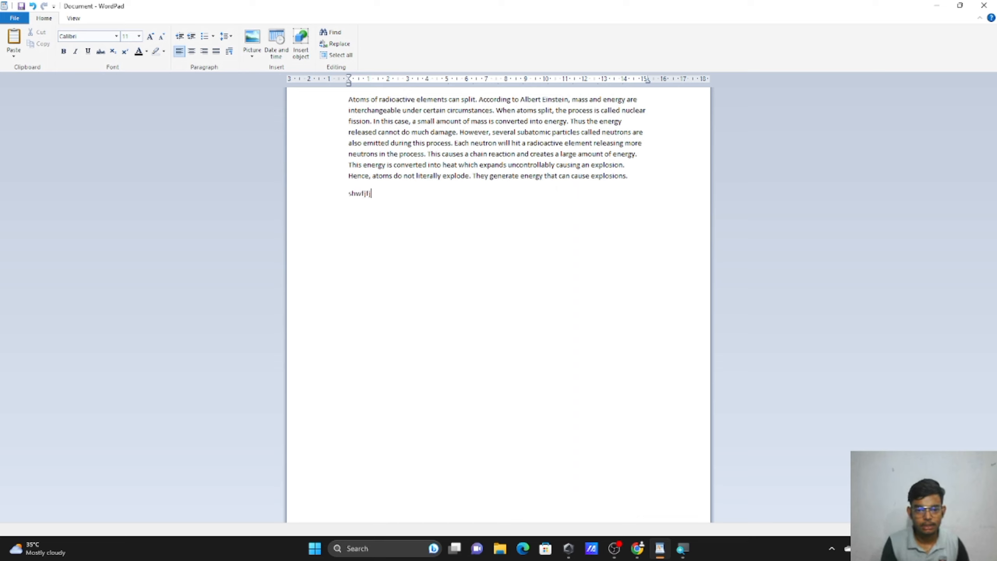
pyautogui.write('ashjfhjsahfj')
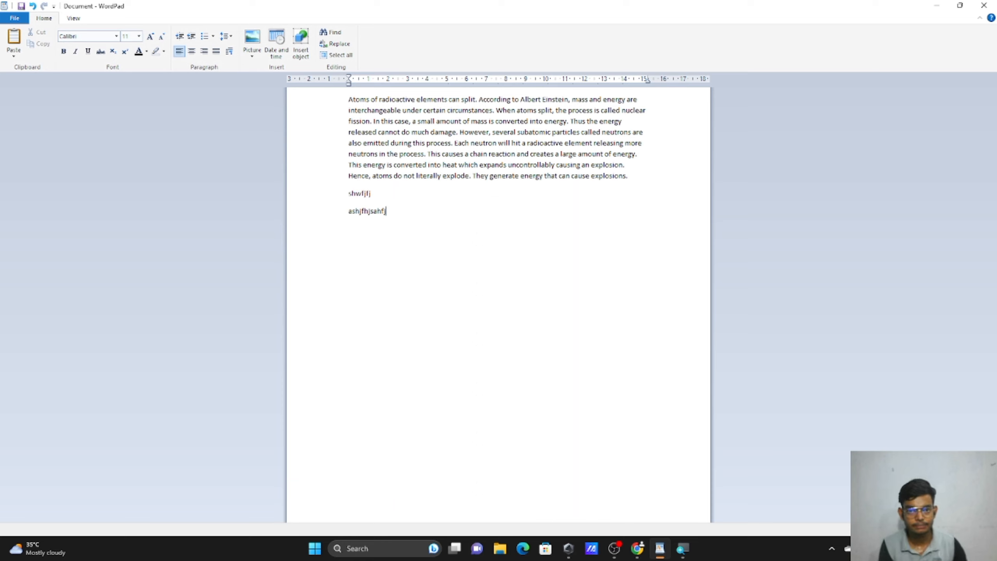
pyautogui.write('hfgjsdhgjshdgjdhgjdsh')
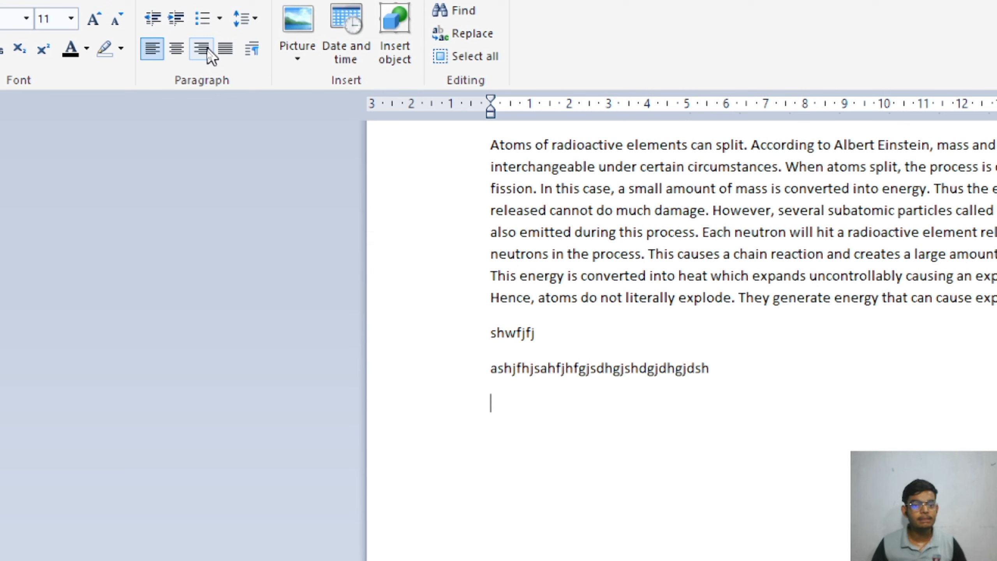
# Add a right-aligned line 'rhgujithjgktjhfdkjgkdfhgjjd iodjhfgkdhjfjk uouhfgjgjh iufdh' and start a new paragraph.
pyautogui.click(208, 50)
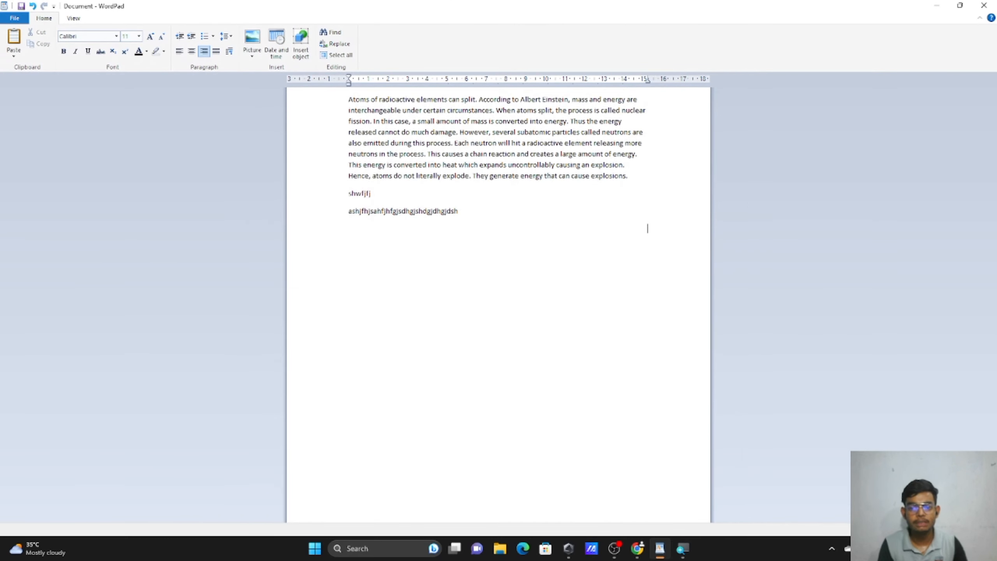
pyautogui.write('rhgujithjgk')
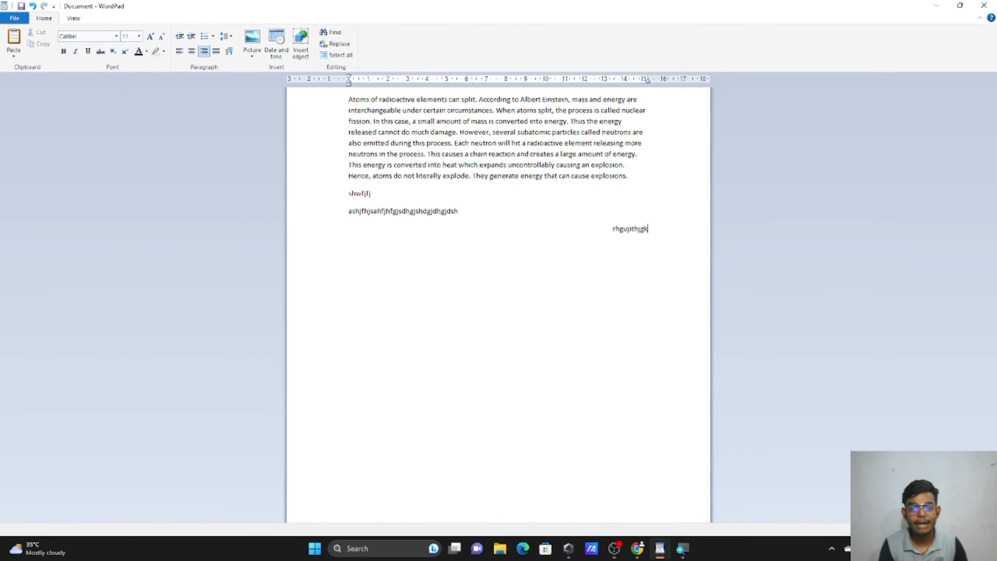
pyautogui.write('tjhfdkj')
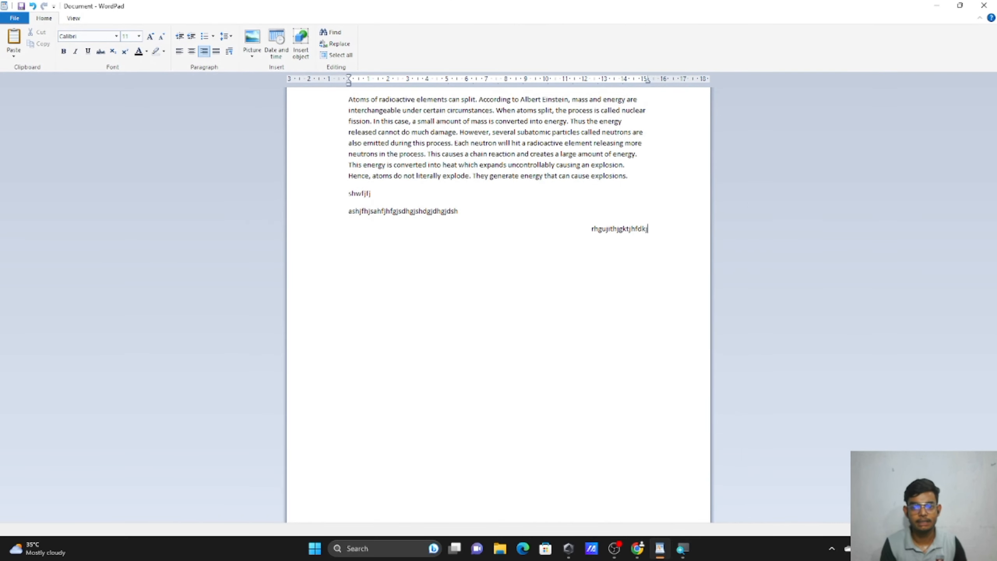
pyautogui.write('gkdfhgjjd iodjhfgkdhjfjk uouhfgjgjh iufdh')
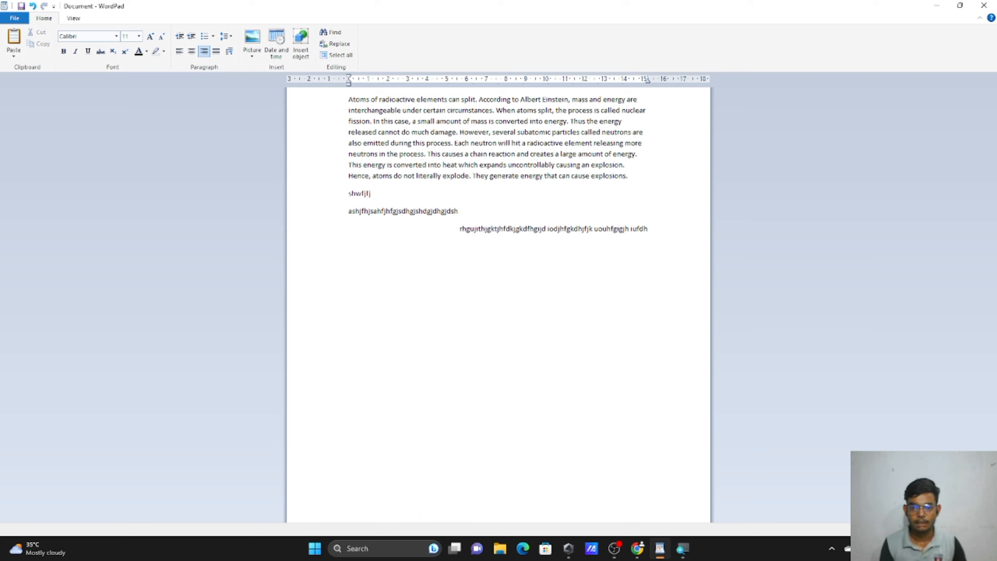
pyautogui.press('Return')
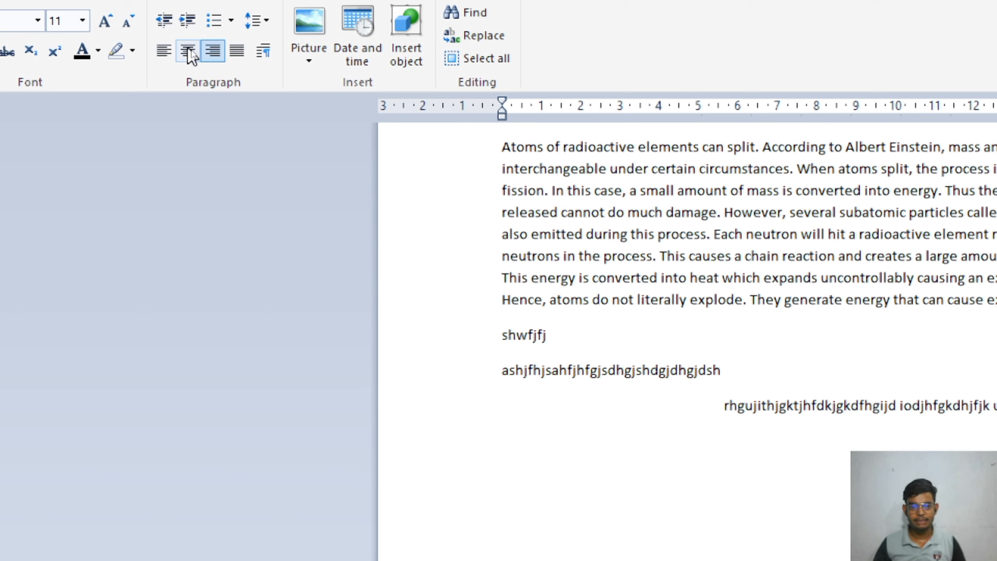
# Add another centred line of random letters below the existing gibberish, ending with 'djfhgjhd'.
pyautogui.click(190, 55)
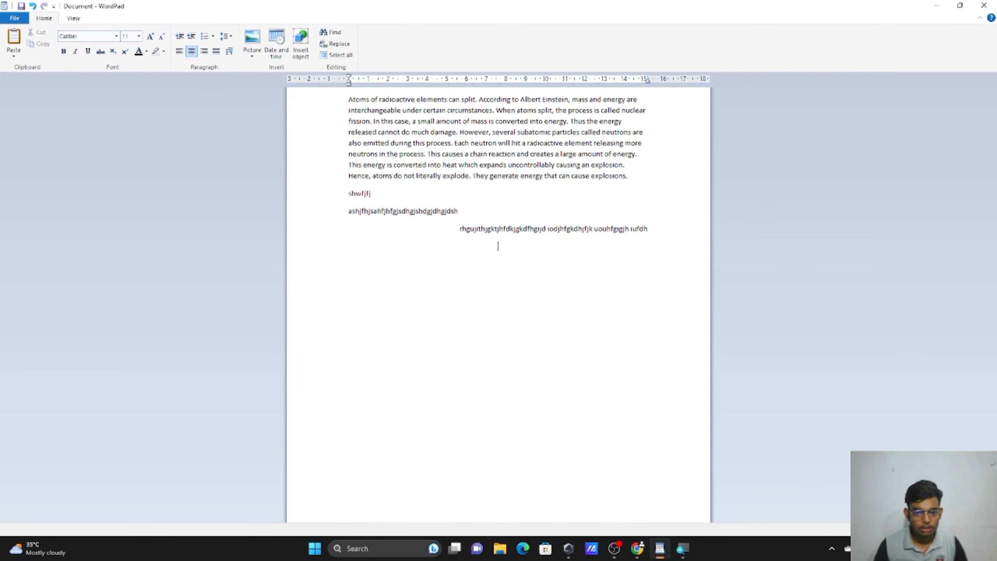
pyautogui.write('dhfgjdfhjghdfjhgjdshfgj')
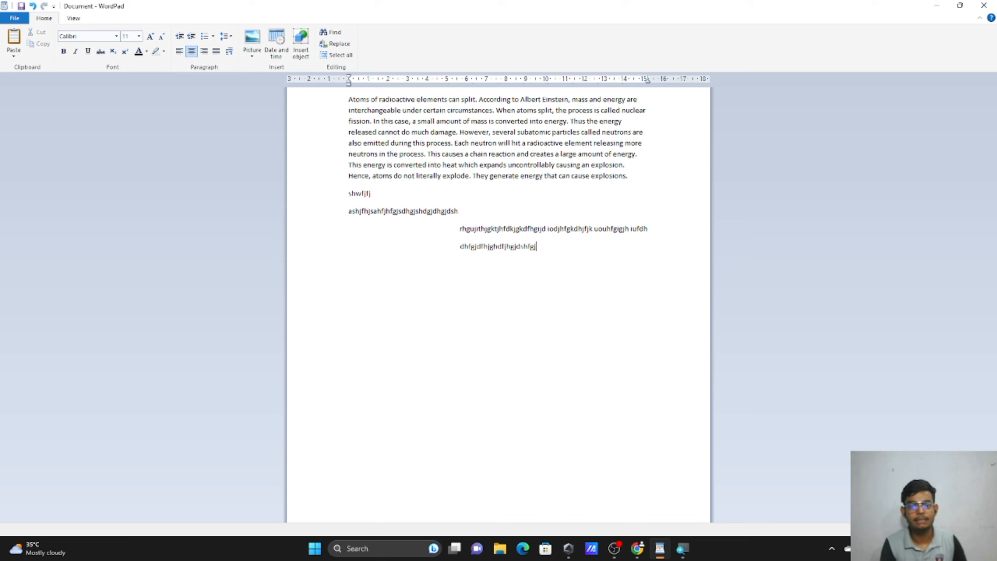
pyautogui.write('dfshfjdfgjdfhjg ')
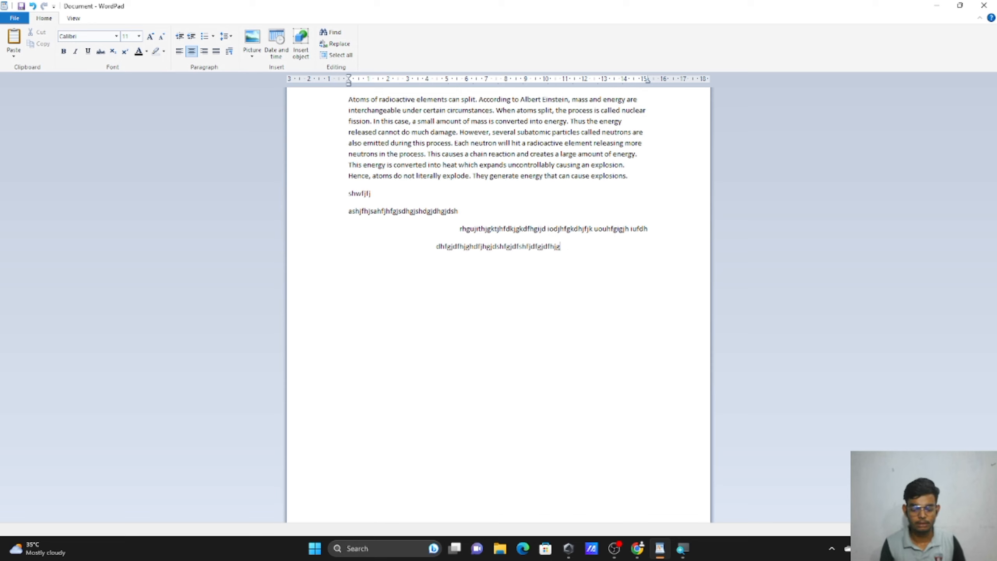
pyautogui.write('fdjhgjkkfdhsjkhgjkhdfsjghjd')
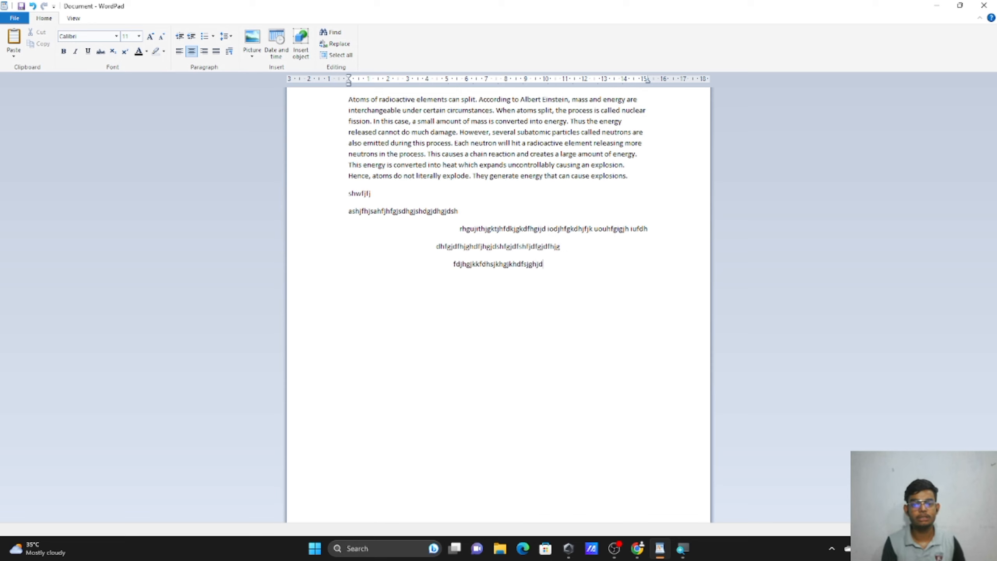
pyautogui.write('fghj jfdghkjdfhjks')
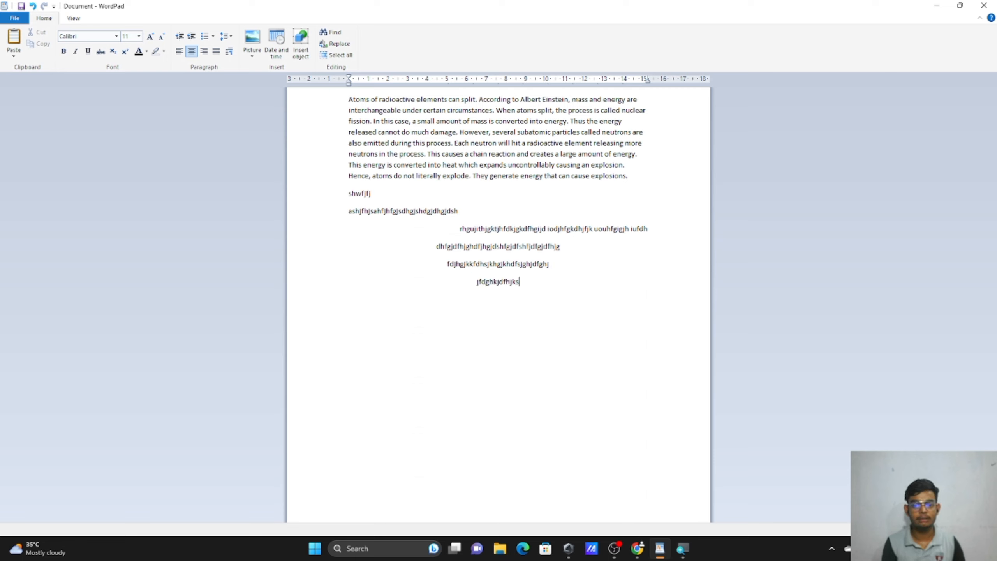
pyautogui.write('hgjkhdskjghjkgfh jsd')
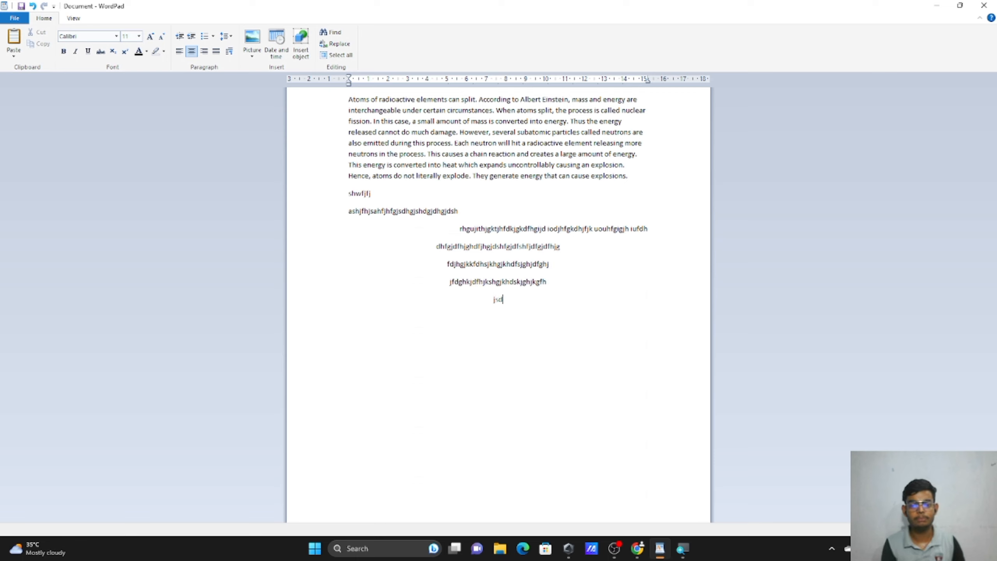
pyautogui.write('fghbjhdfgbjdfjgnbjkdffgjdfgjdfngjdf')
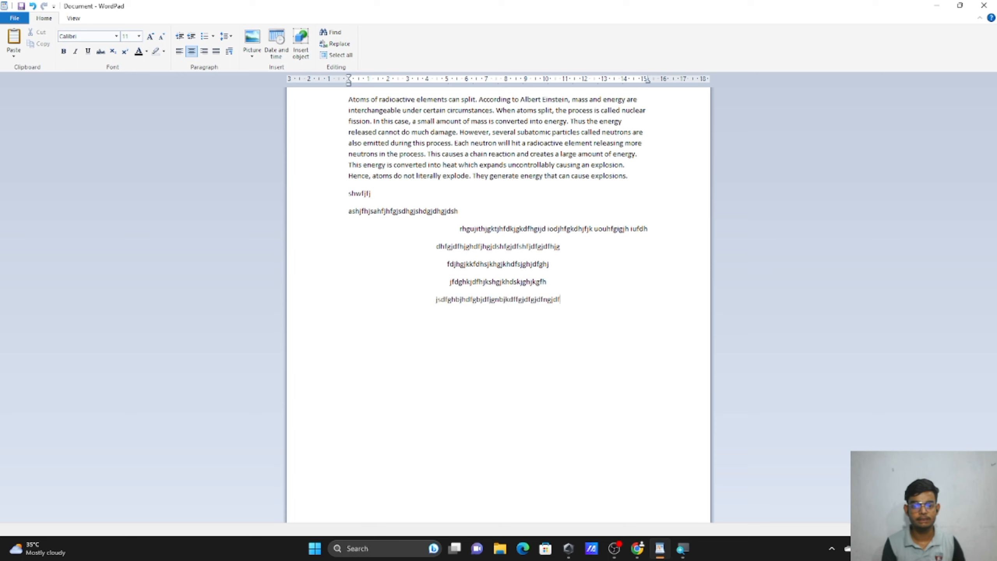
pyautogui.write('ngjfdngbjfdnjnfjjfjbjfbnjfjfjjgn')
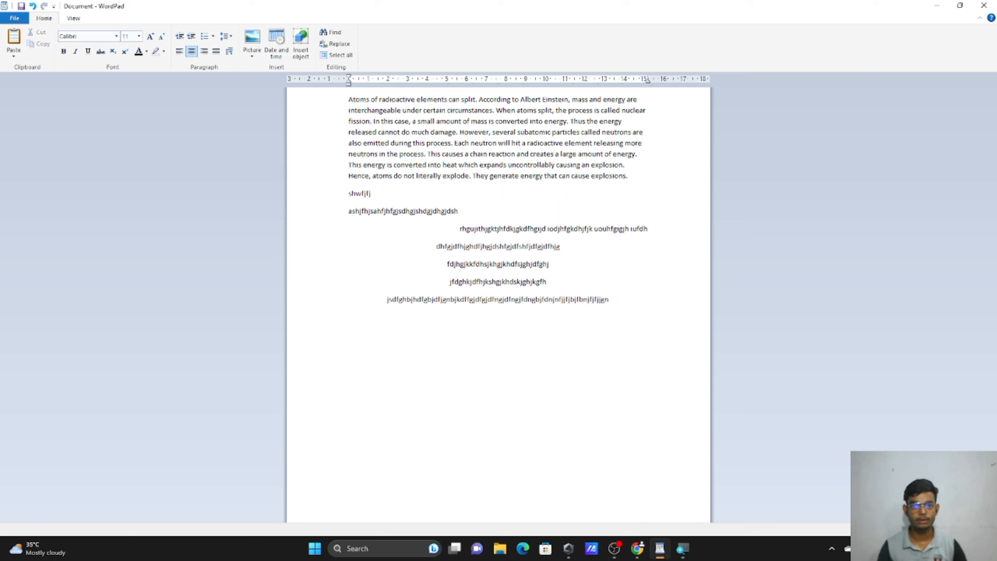
pyautogui.write('djfhgjhd')
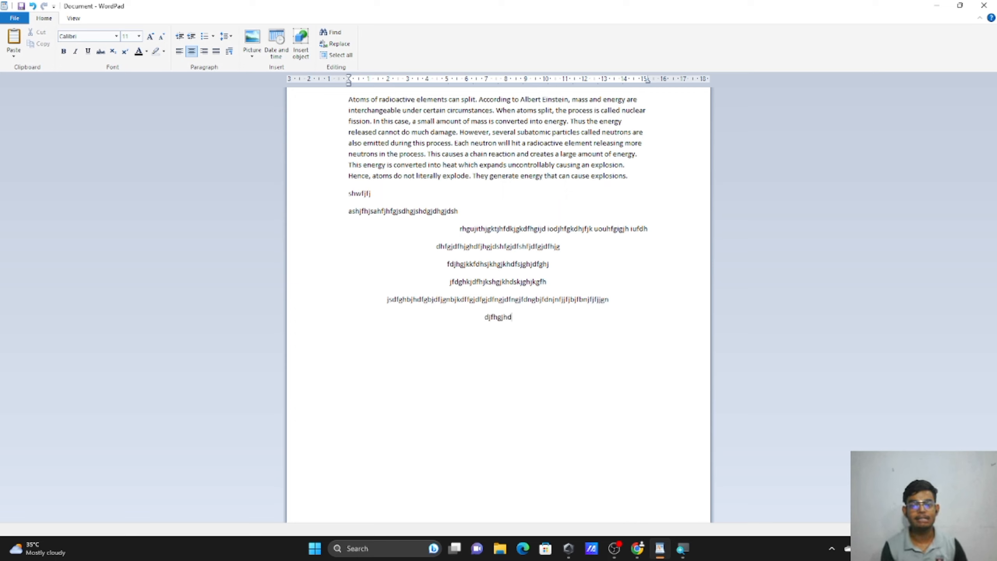
pyautogui.write('fjhgfdhjgjdfjnfjdnjfdnj')
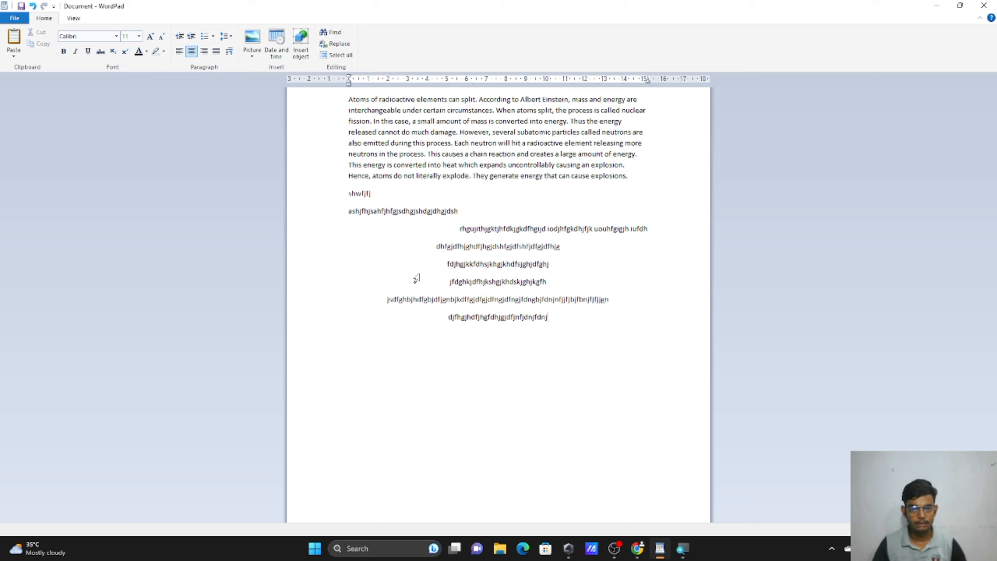
# Delete the gibberish lines and the leftover shwfjfj line, then select the atoms paragraph.
pyautogui.moveTo(334, 216); pyautogui.dragTo(482, 332)
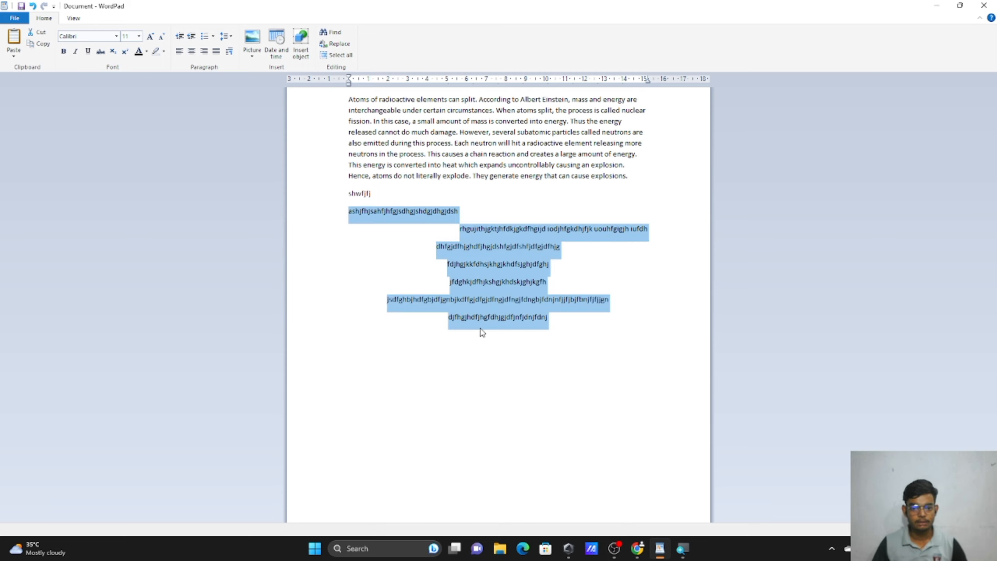
pyautogui.press('Delete')
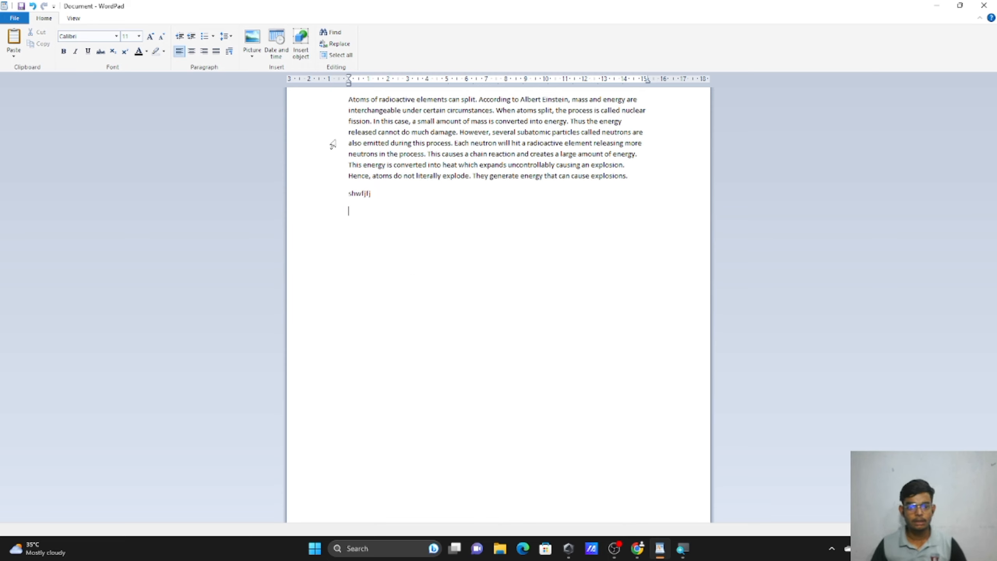
pyautogui.click(340, 201)
pyautogui.press('Delete')
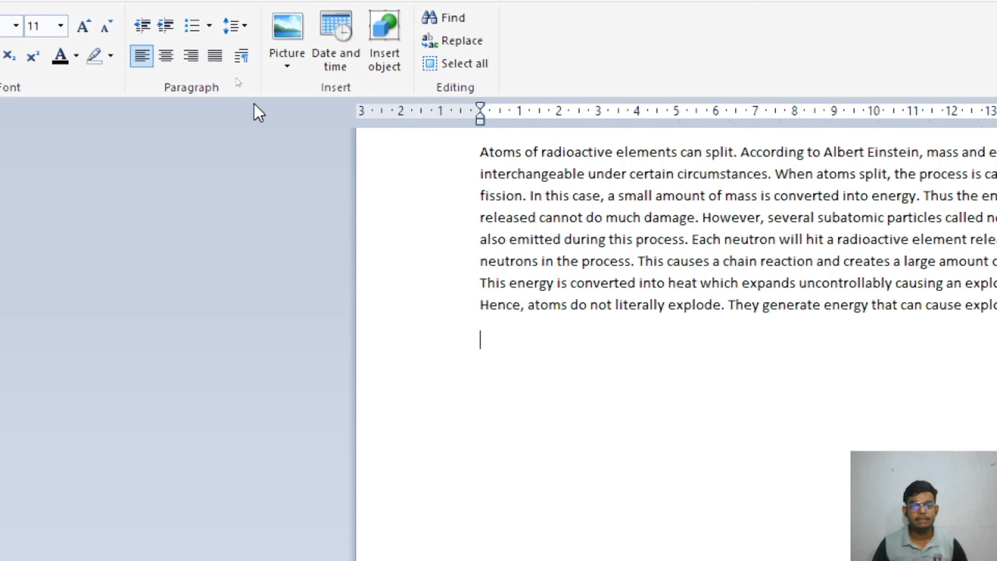
pyautogui.moveTo(454, 155); pyautogui.dragTo(704, 346)
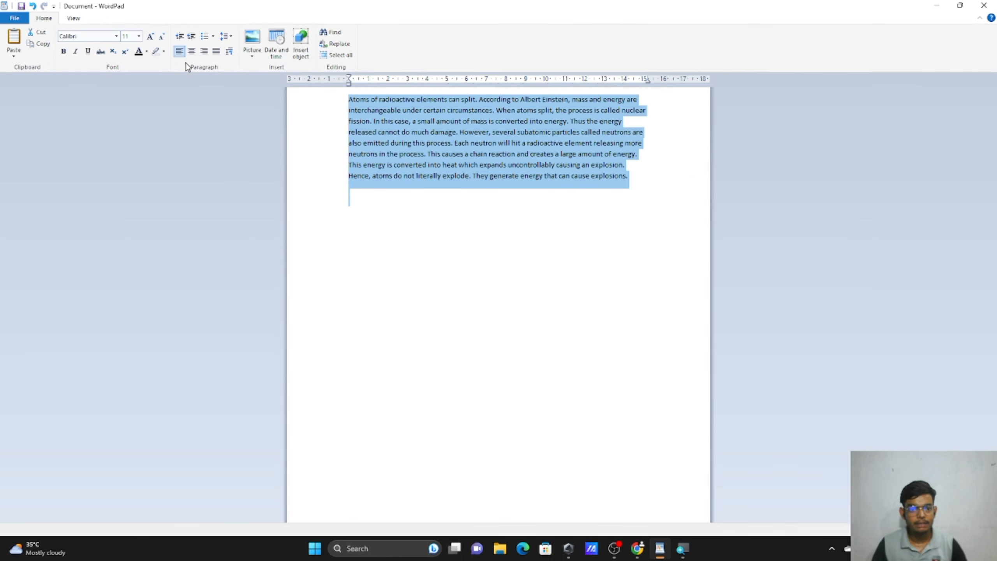
pyautogui.click(204, 56)
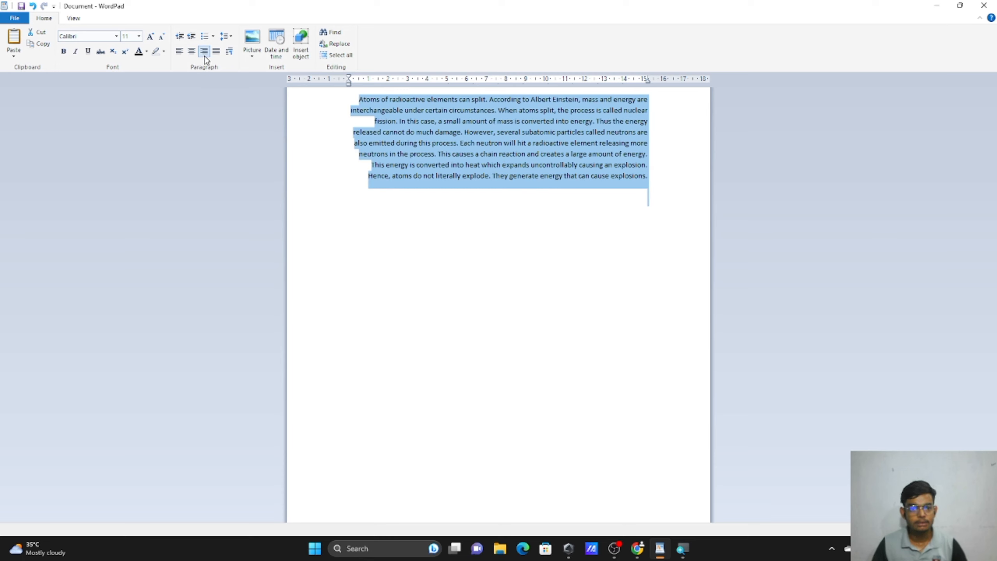
pyautogui.click(198, 57)
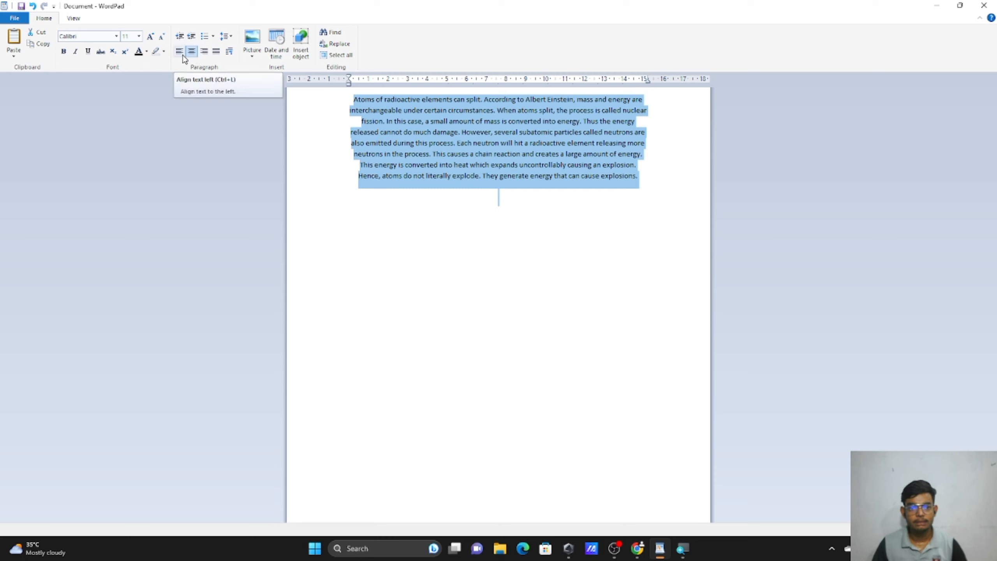
pyautogui.click(184, 59)
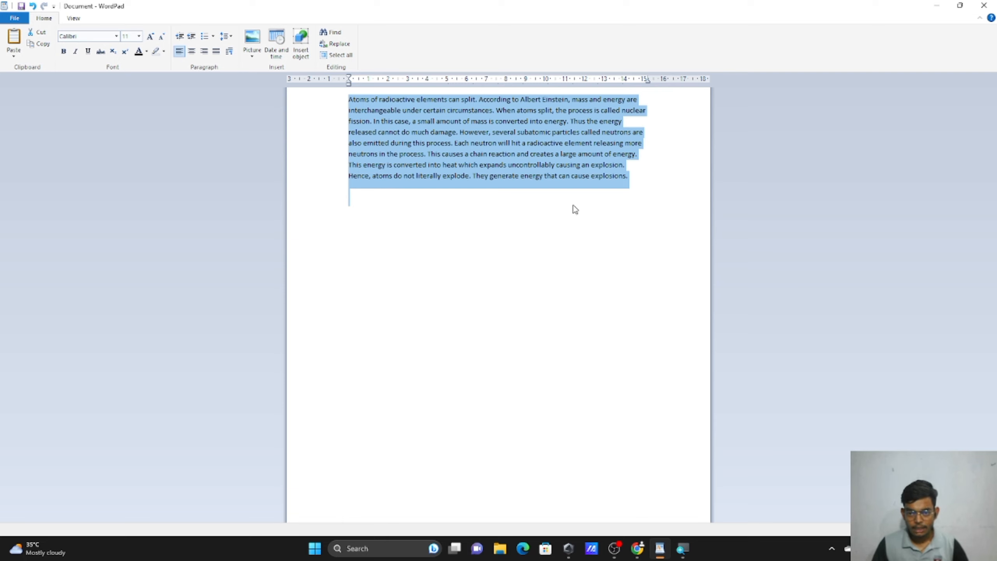
pyautogui.moveTo(641, 81); pyautogui.dragTo(646, 83)
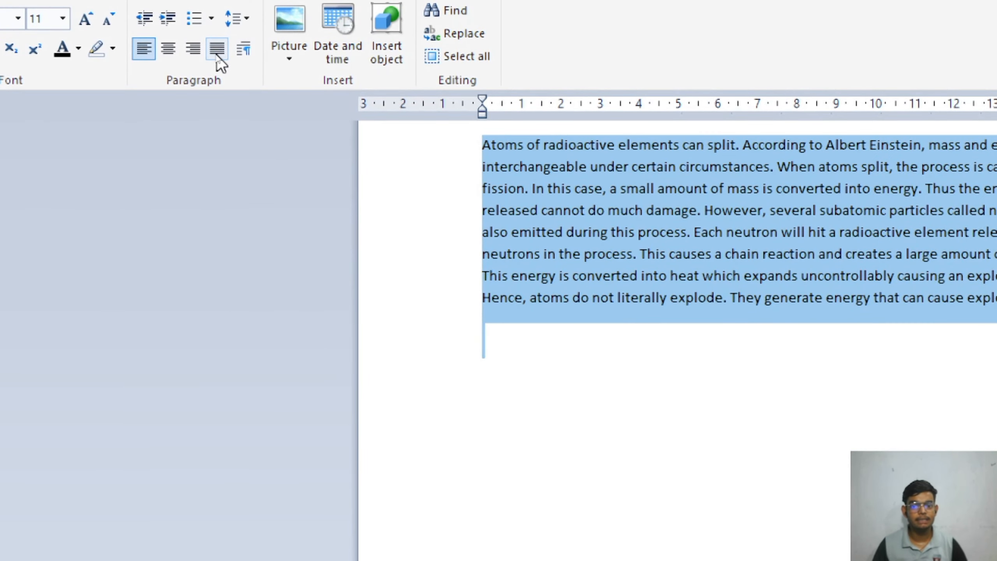
# Justify the eight-line atoms paragraph so it runs flush to both left and right edges.
pyautogui.click(217, 49)
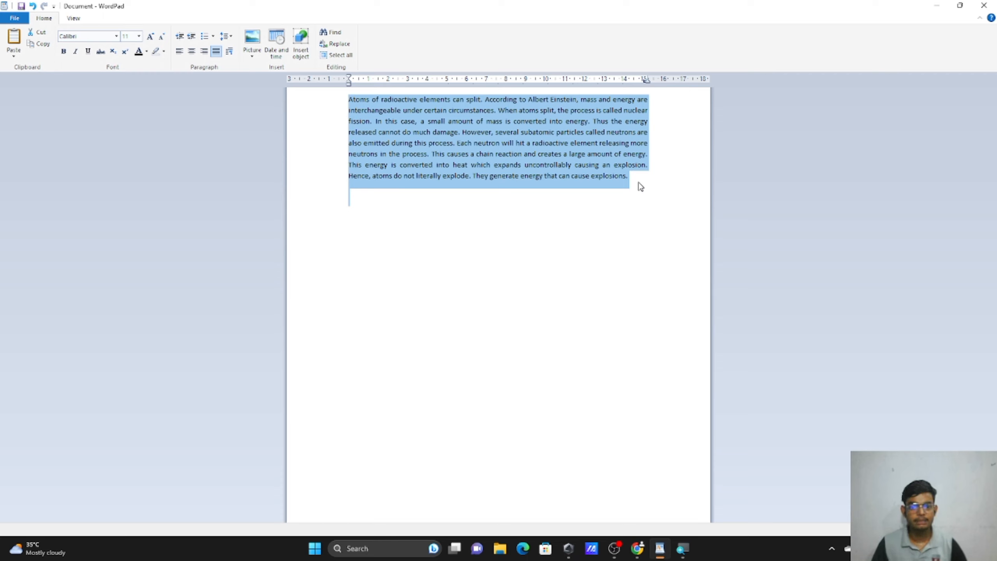
pyautogui.click(646, 81)
pyautogui.click(644, 81)
pyautogui.moveTo(645, 80); pyautogui.dragTo(650, 80)
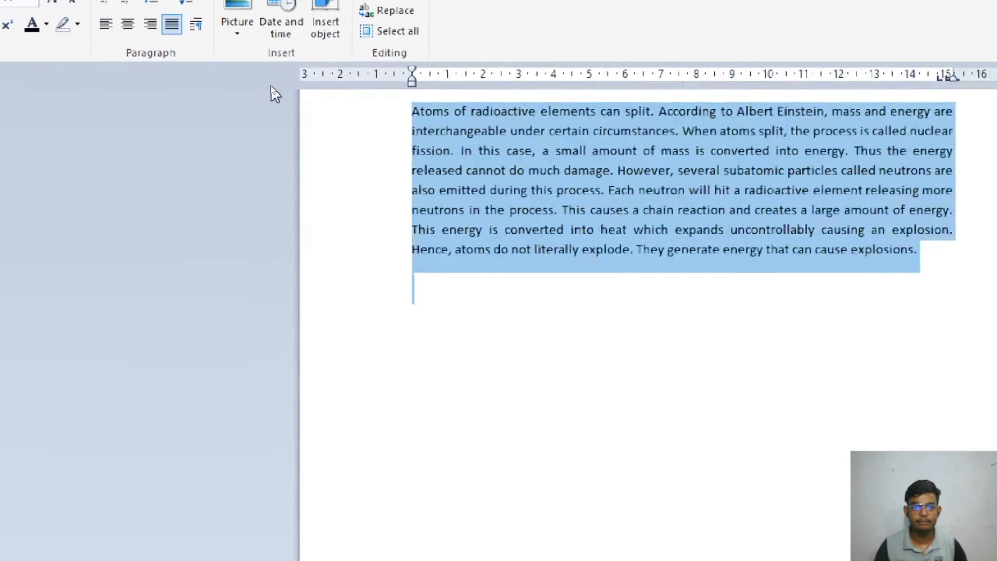
pyautogui.click(173, 35)
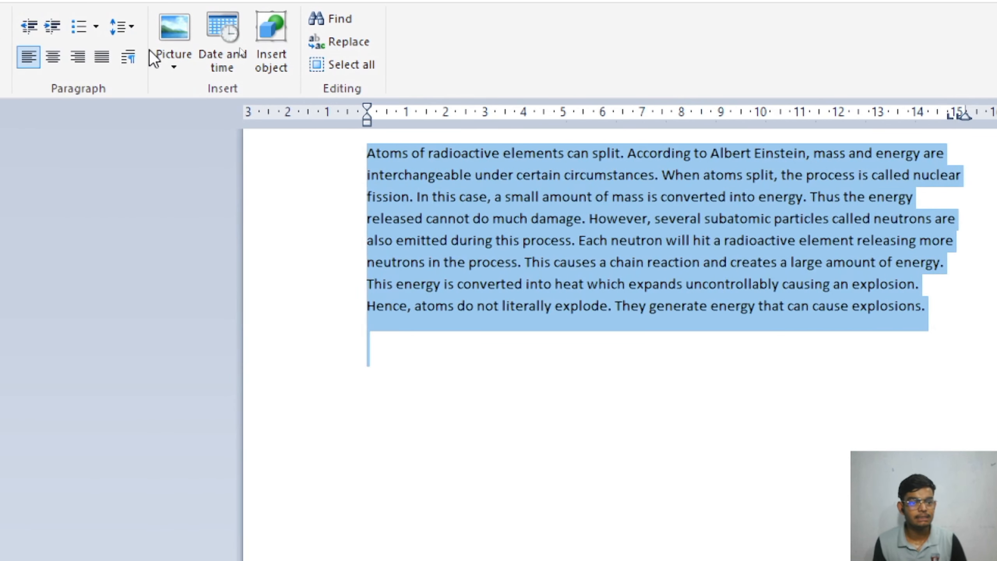
pyautogui.click(96, 63)
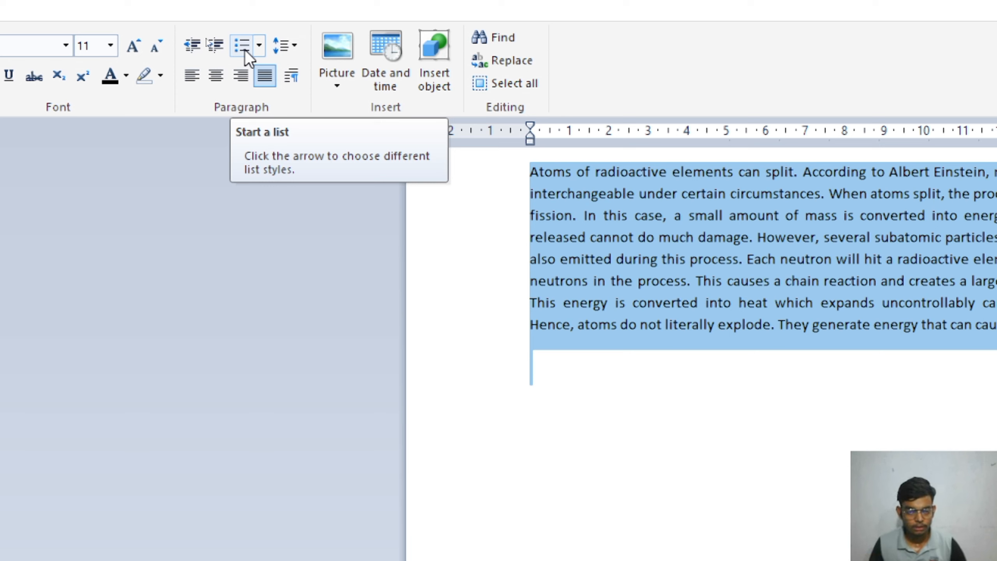
pyautogui.click(619, 394)
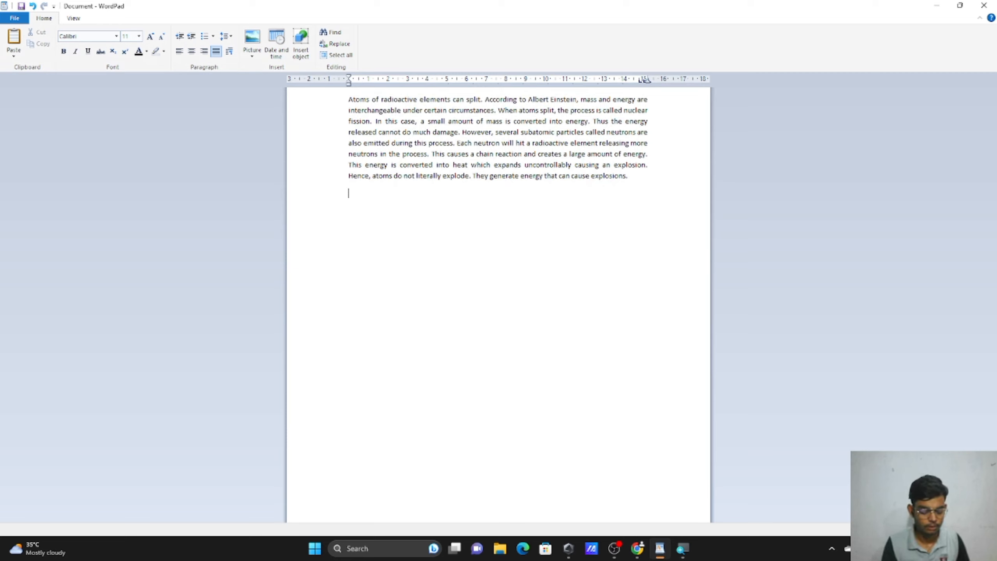
# Type 'WHICH OF THE FOLLOWING IS AN INPUT DEVICE?' on the empty line below the paragraph.
pyautogui.write('WHAT')
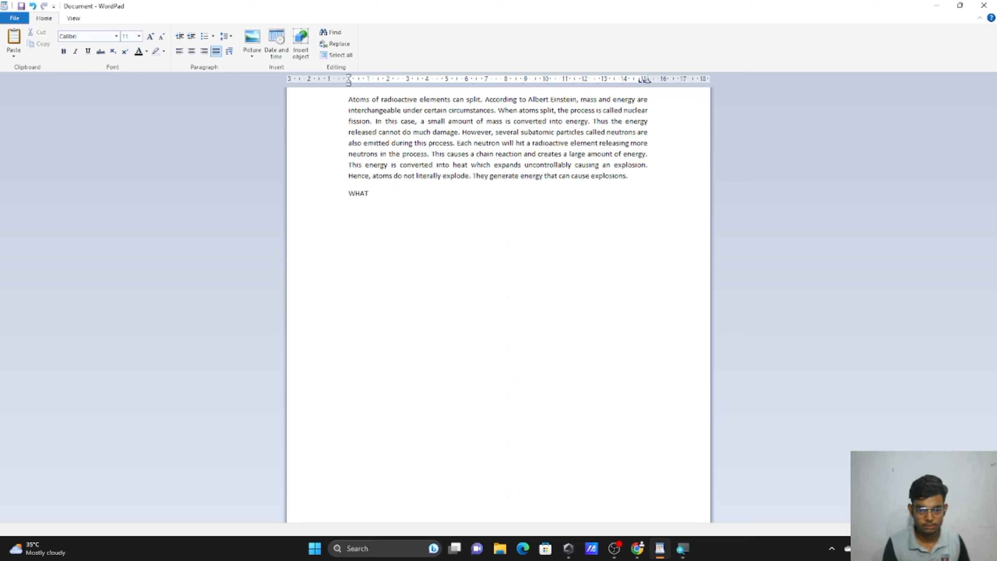
pyautogui.press('BackSpace')
pyautogui.press('BackSpace')
pyautogui.press('BackSpace')
pyautogui.press('BackSpace')
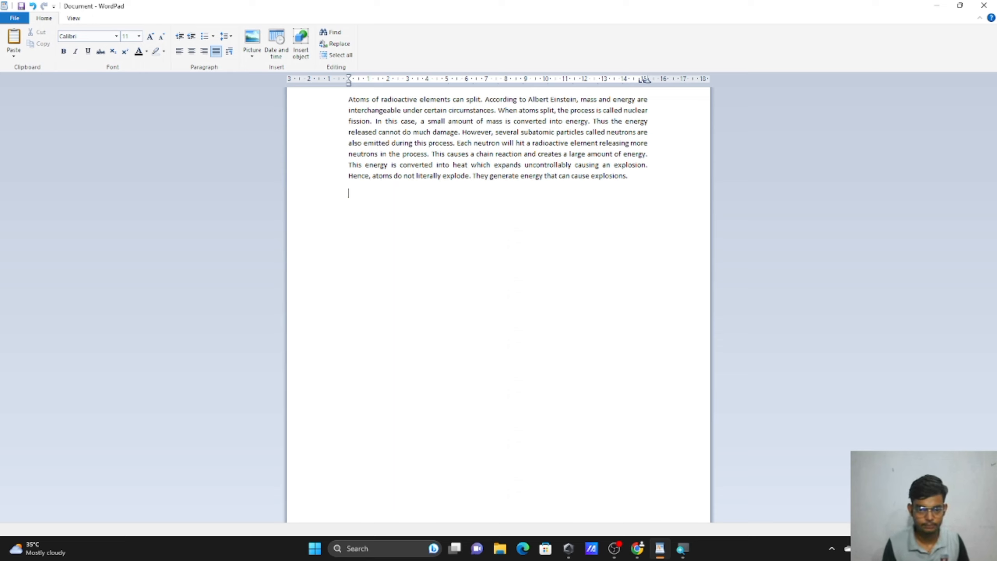
pyautogui.write('WHICH O')
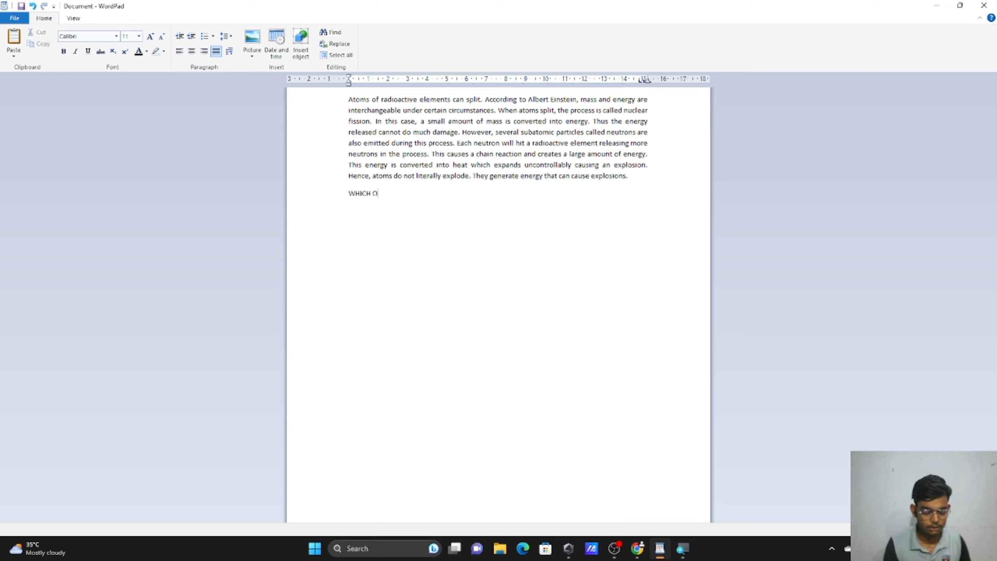
pyautogui.write('F THE FOLL')
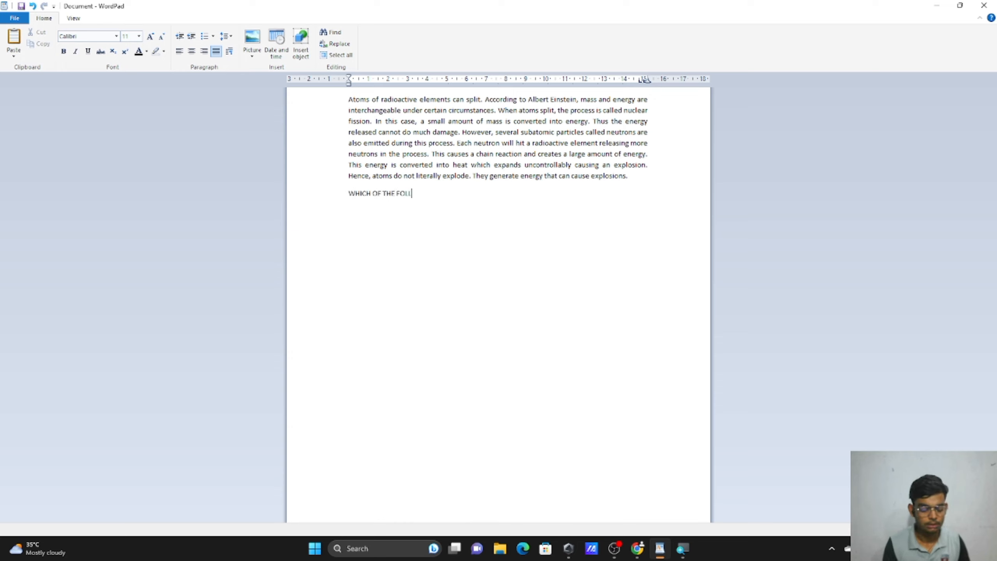
pyautogui.write('OWING IS ')
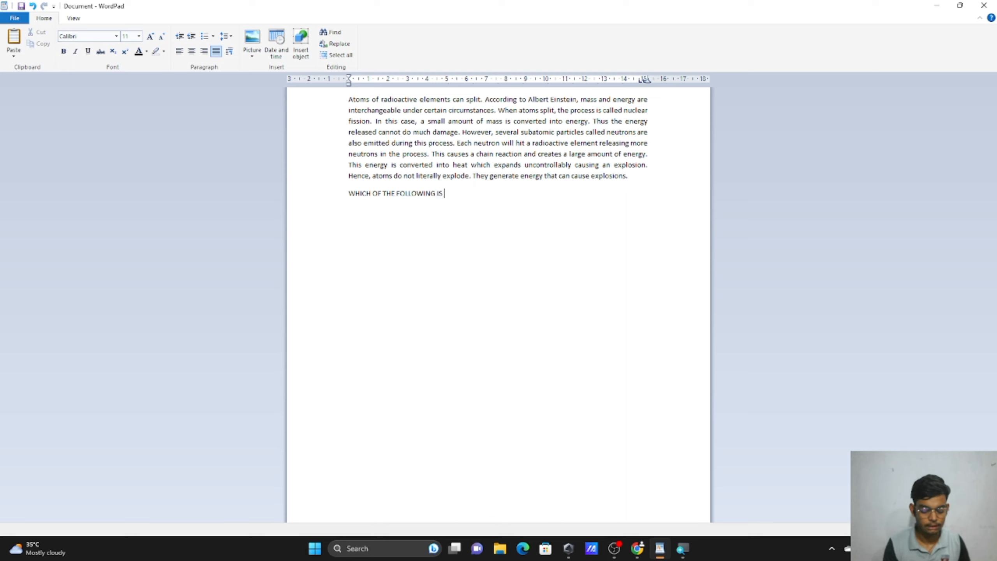
pyautogui.write('AN')
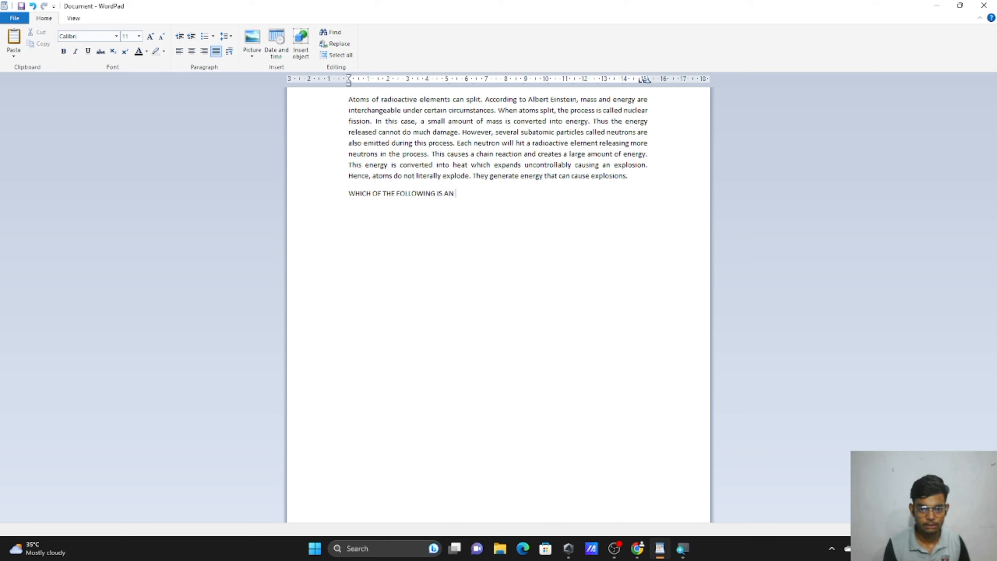
pyautogui.write(' INPU')
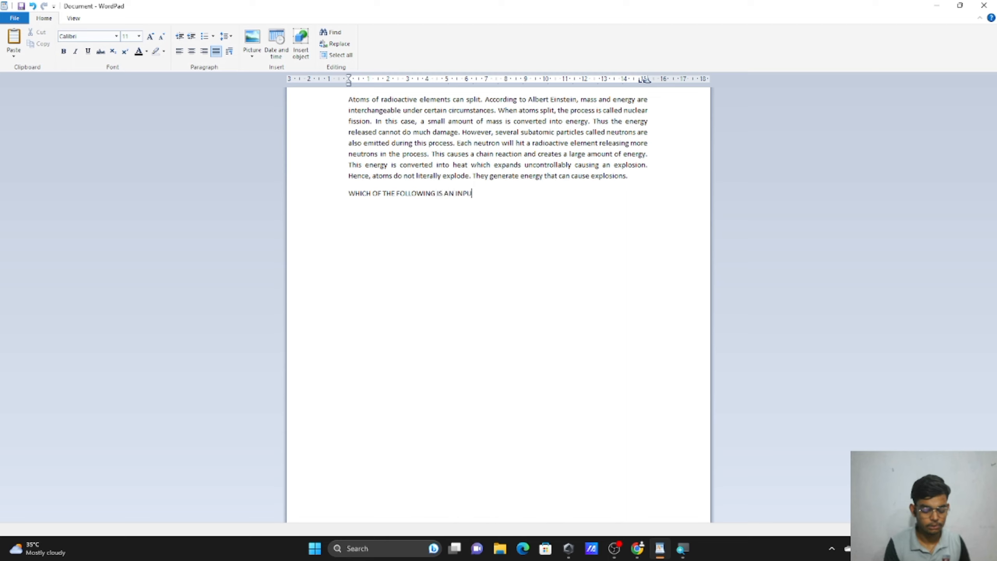
pyautogui.write('T DEVICE')
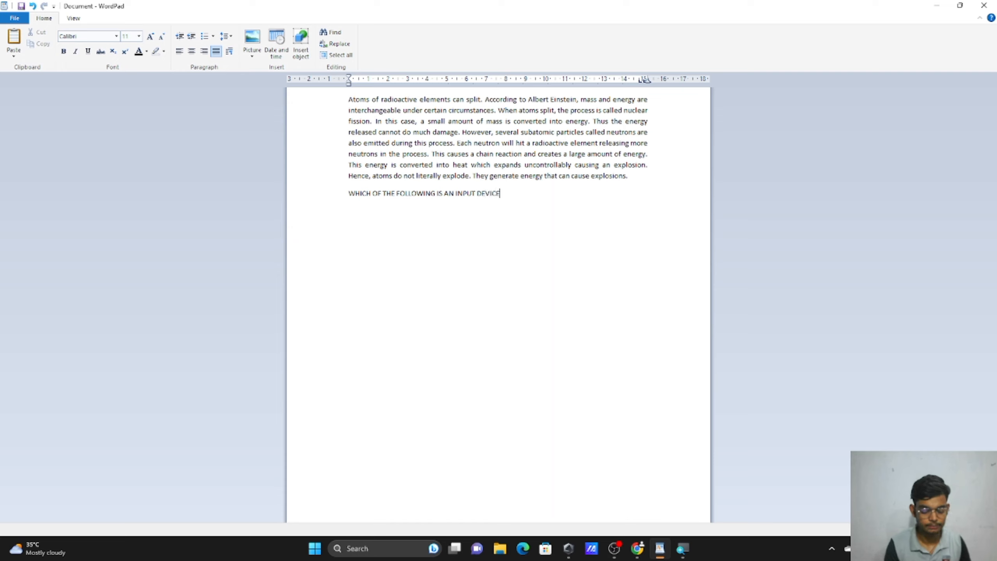
pyautogui.write('?')
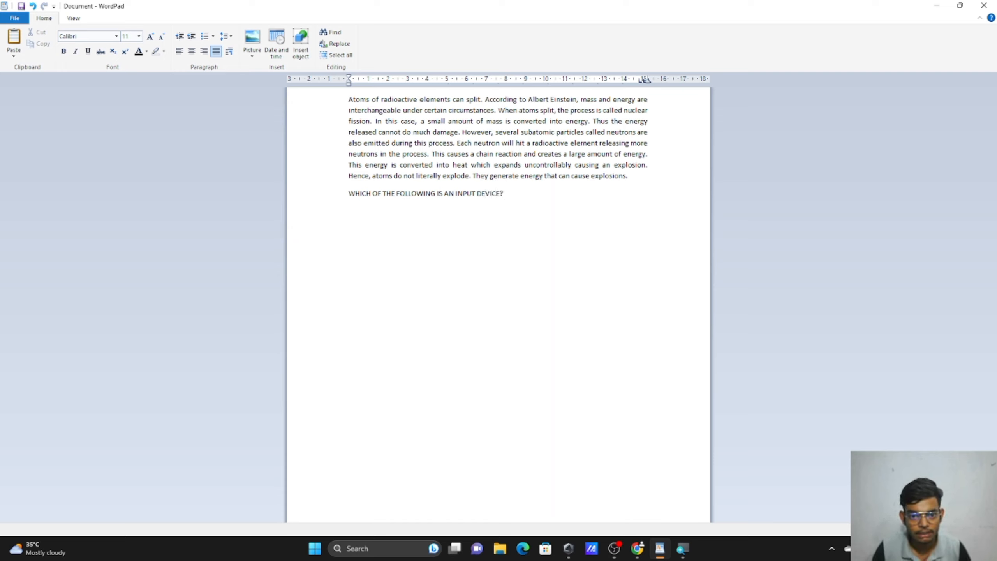
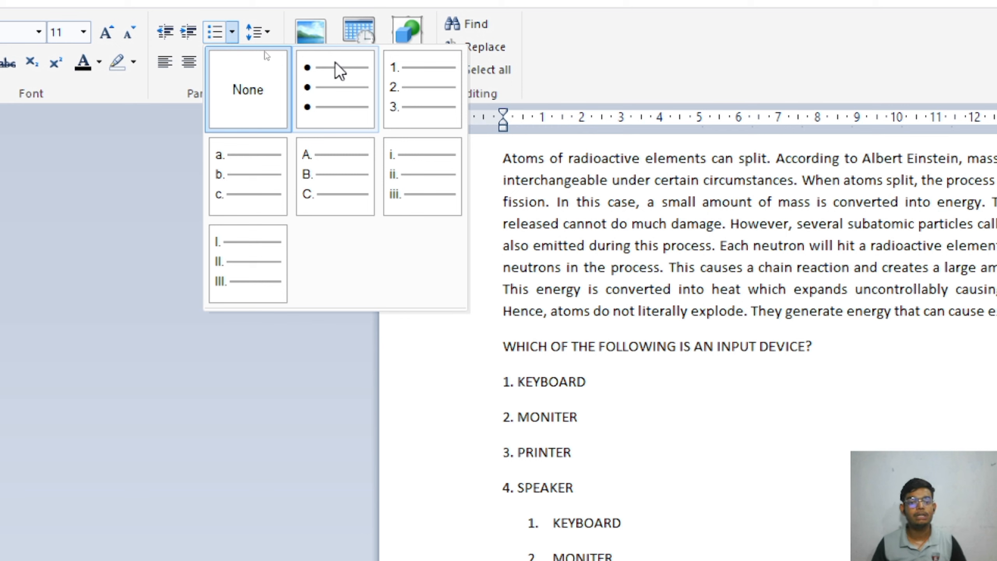
# Make a round-bullet list with items J, HJFIUDSHFI and FHUHGFHGFIHJDSI, leaving no empty bullet.
pyautogui.click(335, 88)
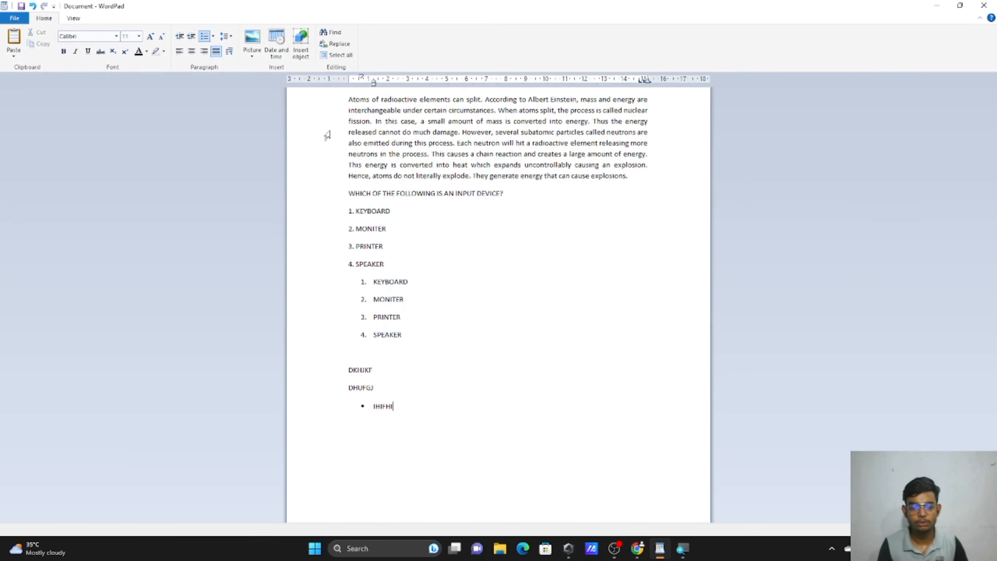
pyautogui.write('J')
pyautogui.press('Return')
pyautogui.write('HJFIUDSHFI')
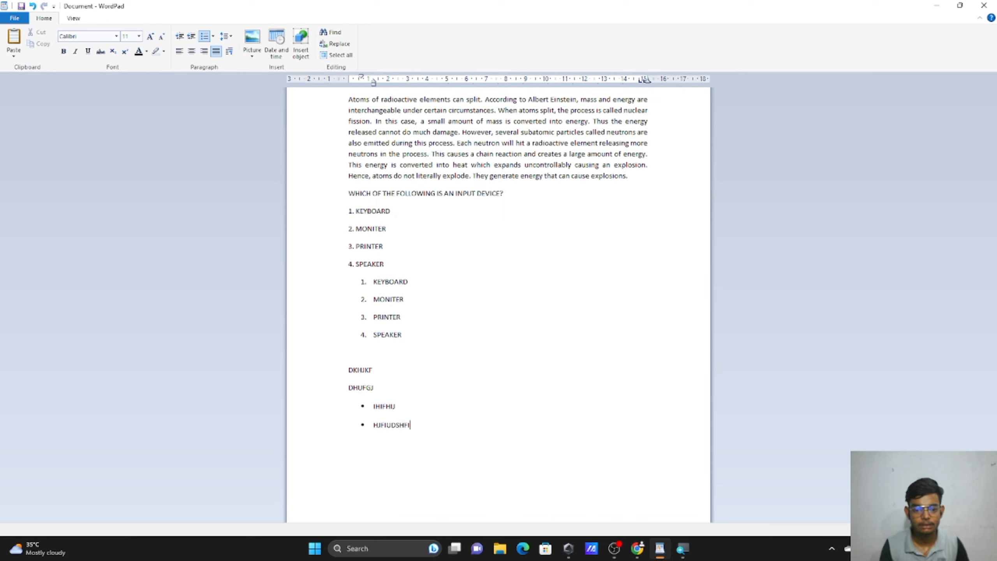
pyautogui.press('Return')
pyautogui.write('FHUHGF')
pyautogui.write('HGFIHJDSI')
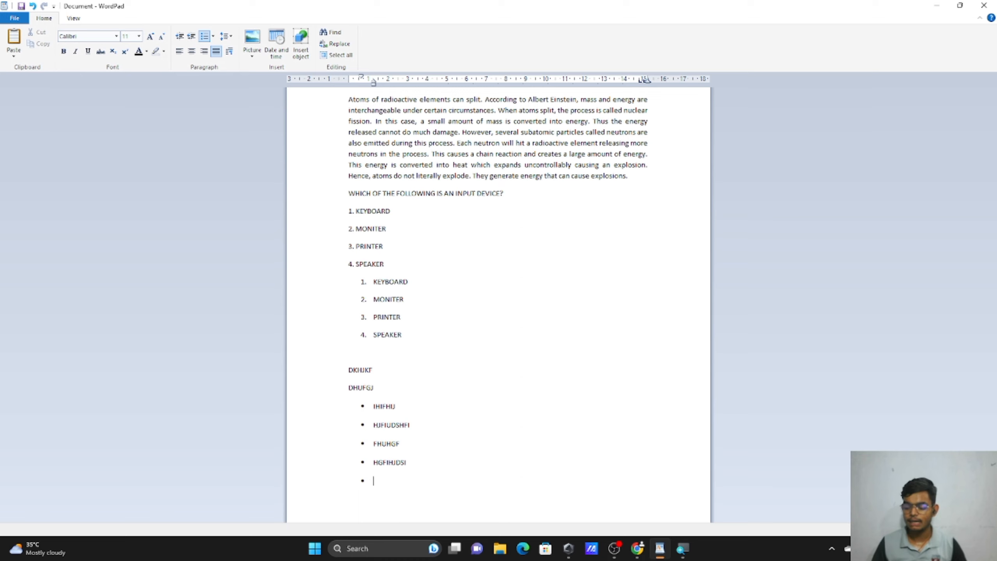
pyautogui.press('Return')
pyautogui.press('Return')
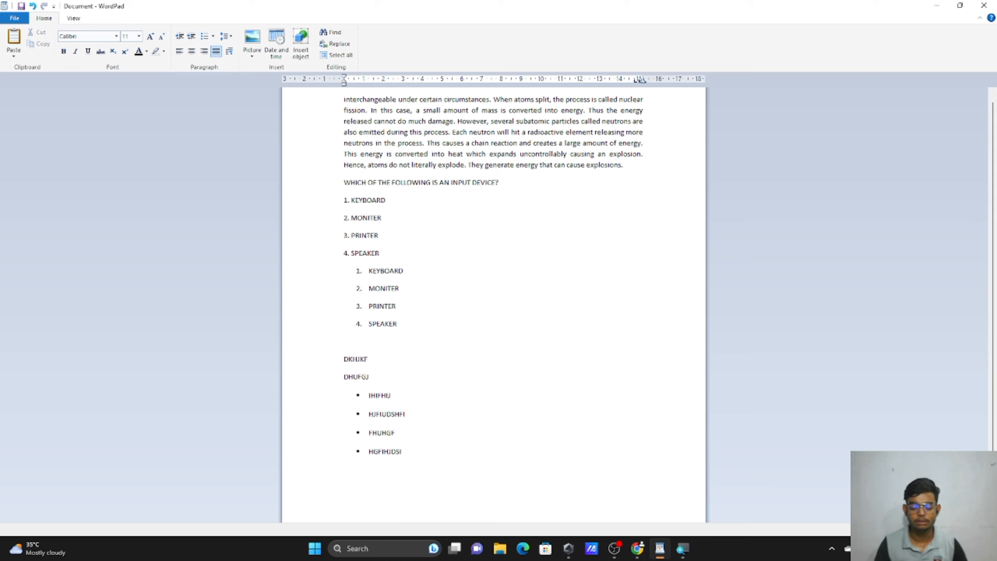
pyautogui.press('BackSpace')
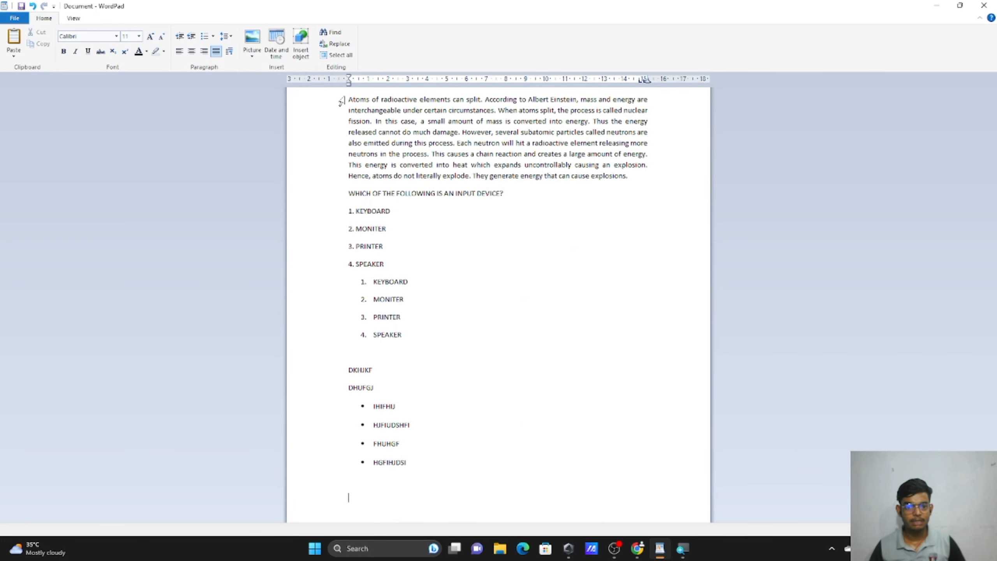
# Select the atoms paragraph, undo an accidental '5' replacement, and bring up the line spacing choices.
pyautogui.moveTo(341, 102); pyautogui.dragTo(344, 174)
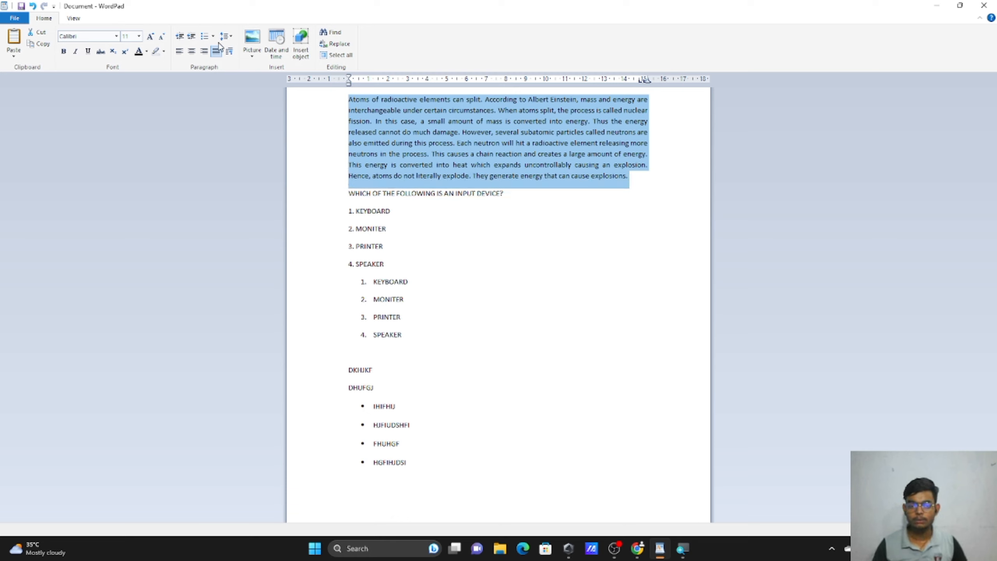
pyautogui.write('5')
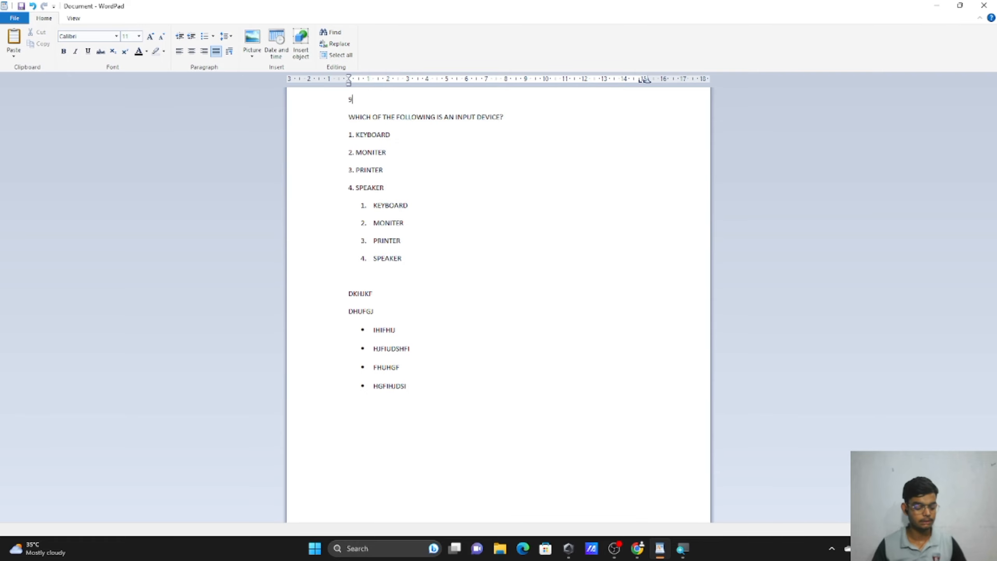
pyautogui.hotkey('ctrl', 'z')
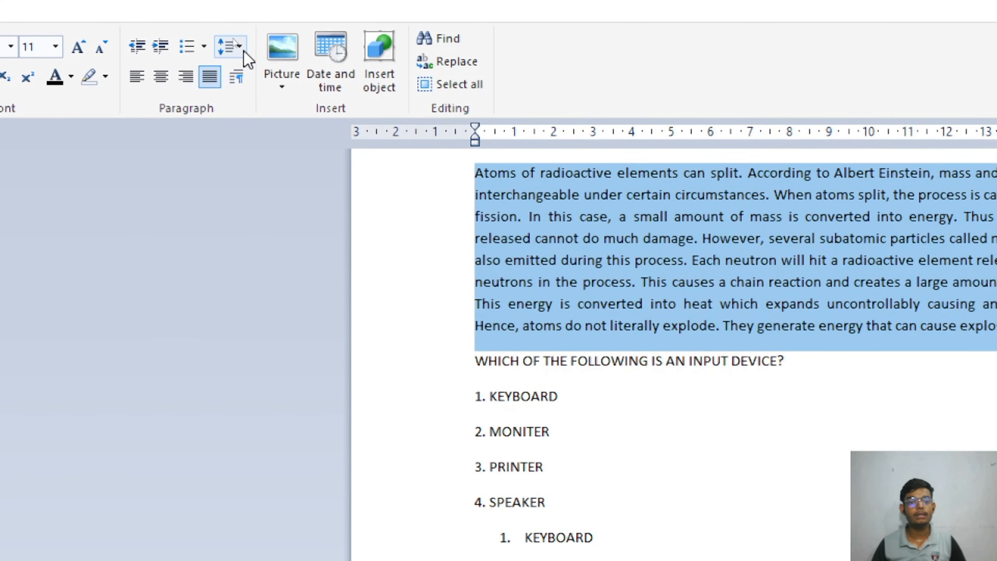
pyautogui.click(240, 48)
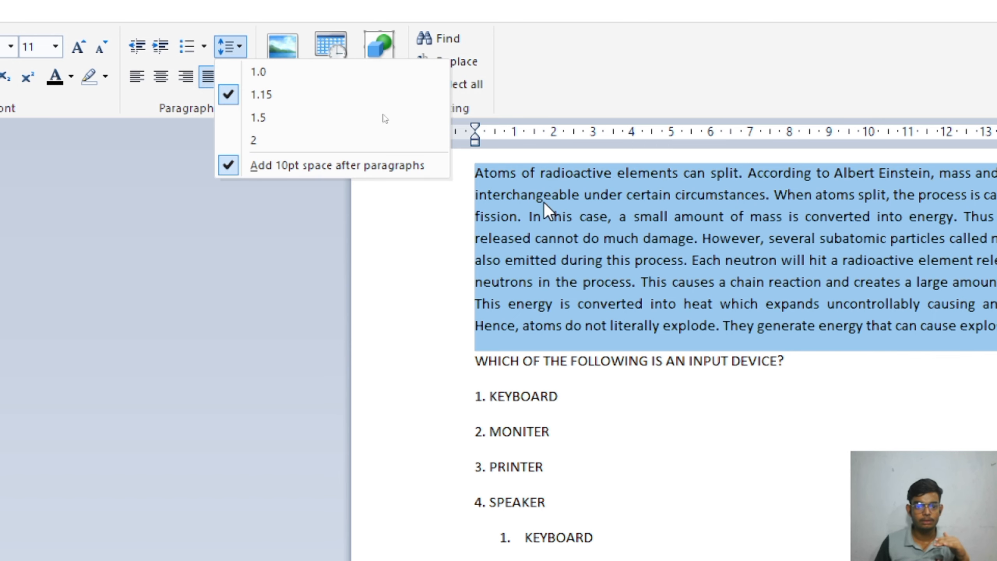
# Try double, single, 1.15 and 1.5 line spacing on the atoms paragraph.
pyautogui.click(353, 140)
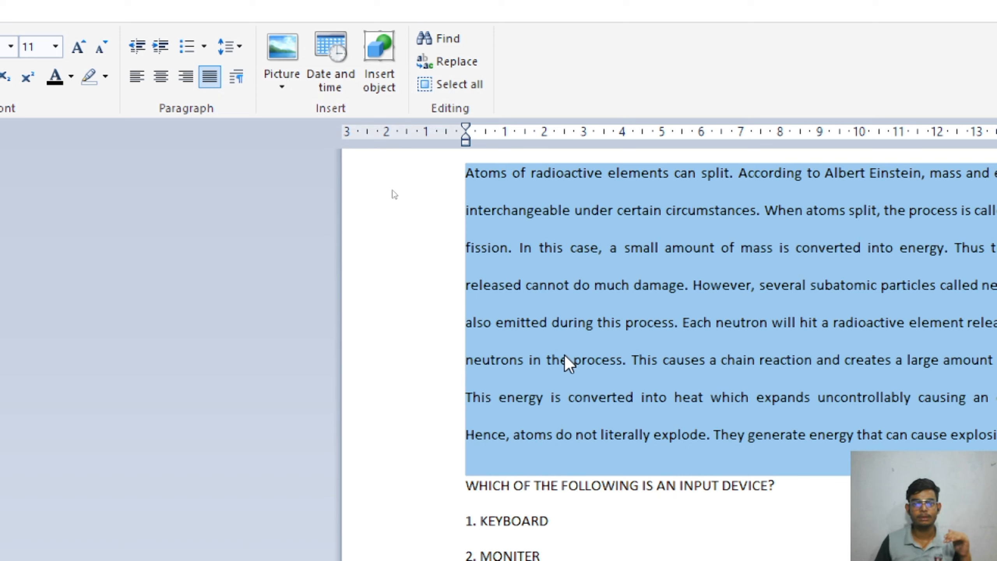
pyautogui.click(242, 54)
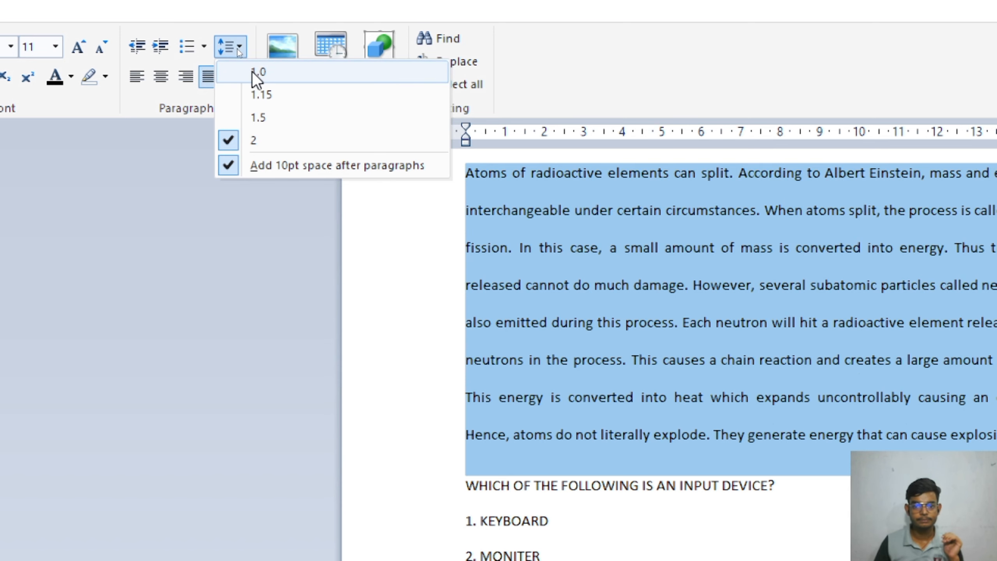
pyautogui.click(253, 73)
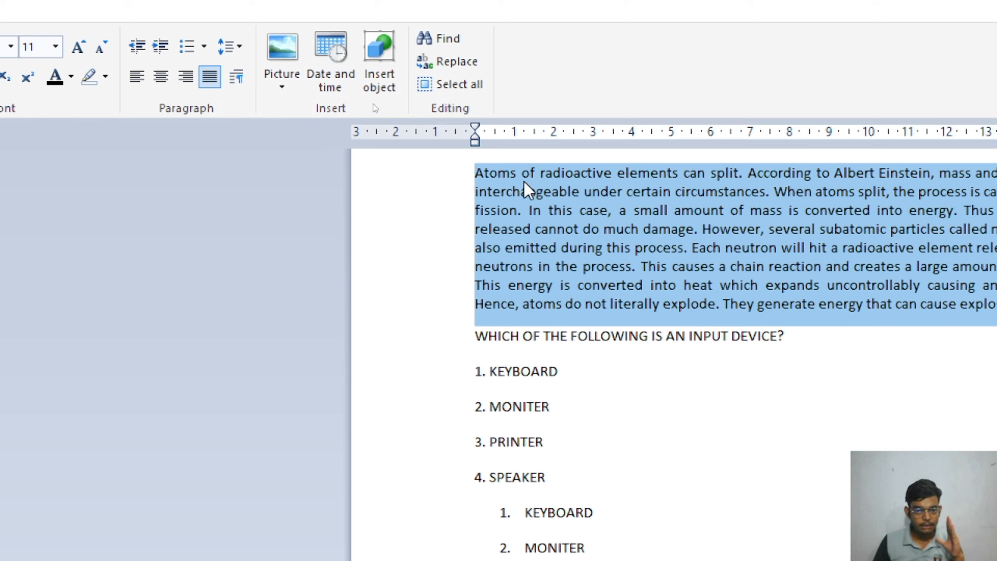
pyautogui.click(236, 51)
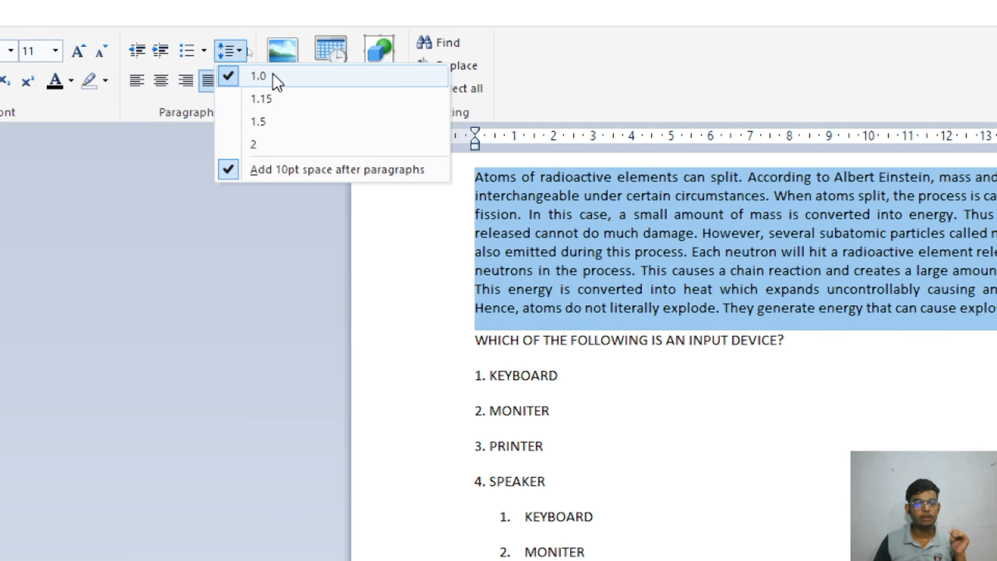
pyautogui.click(275, 99)
pyautogui.click(235, 53)
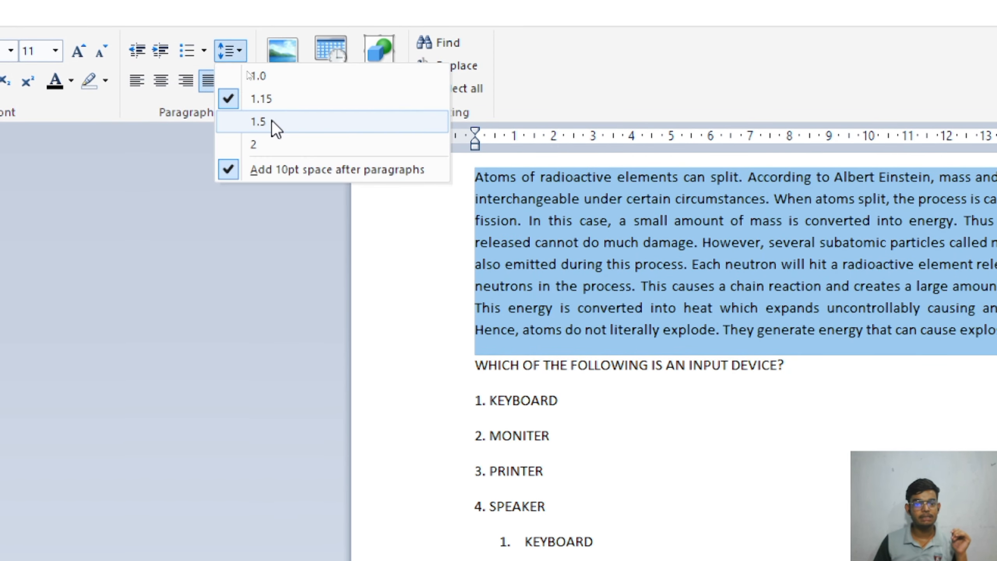
pyautogui.click(271, 122)
# Switch to double spacing again, then settle the paragraph on 1.0 single spacing.
pyautogui.click(234, 53)
pyautogui.click(284, 142)
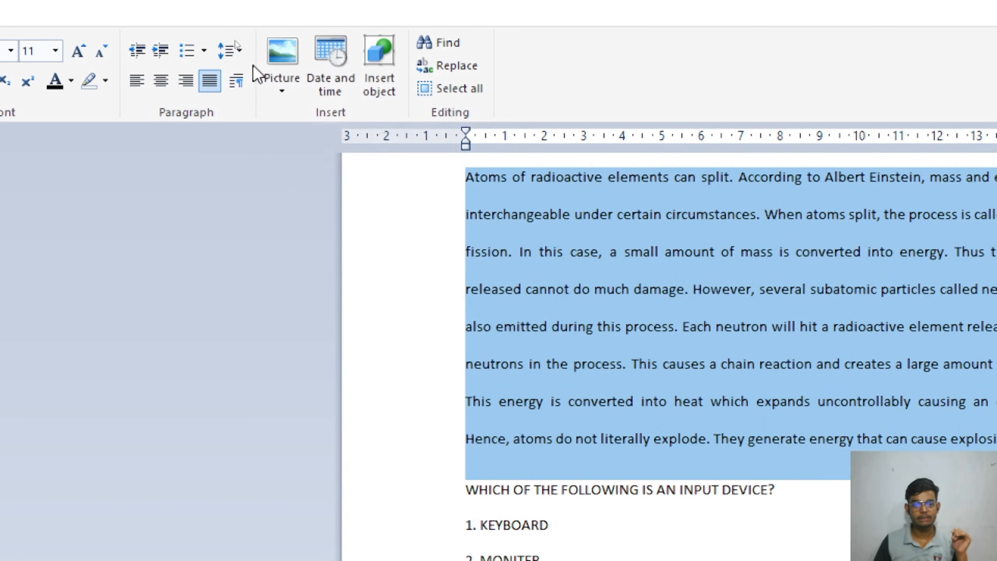
pyautogui.click(236, 51)
pyautogui.click(253, 73)
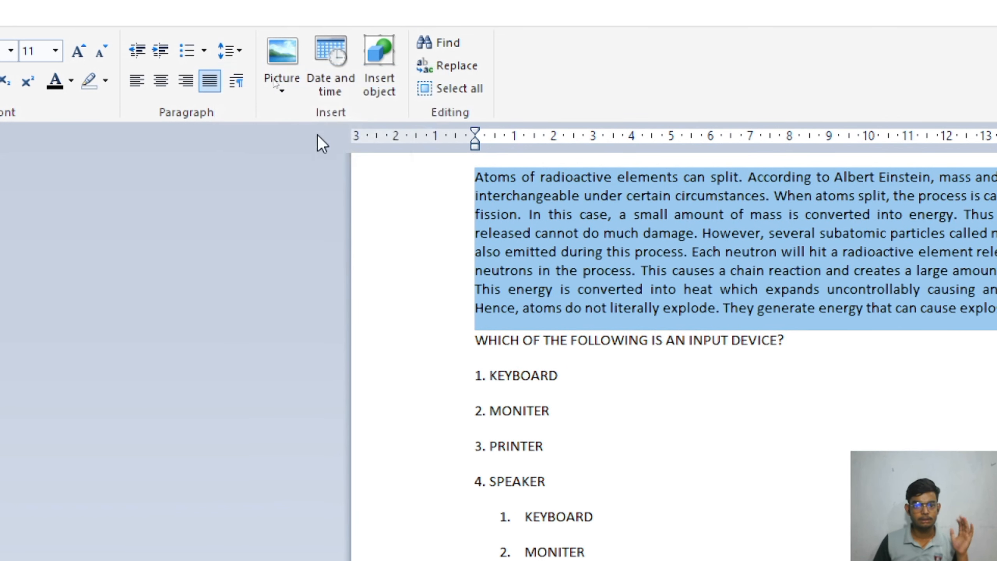
pyautogui.click(235, 53)
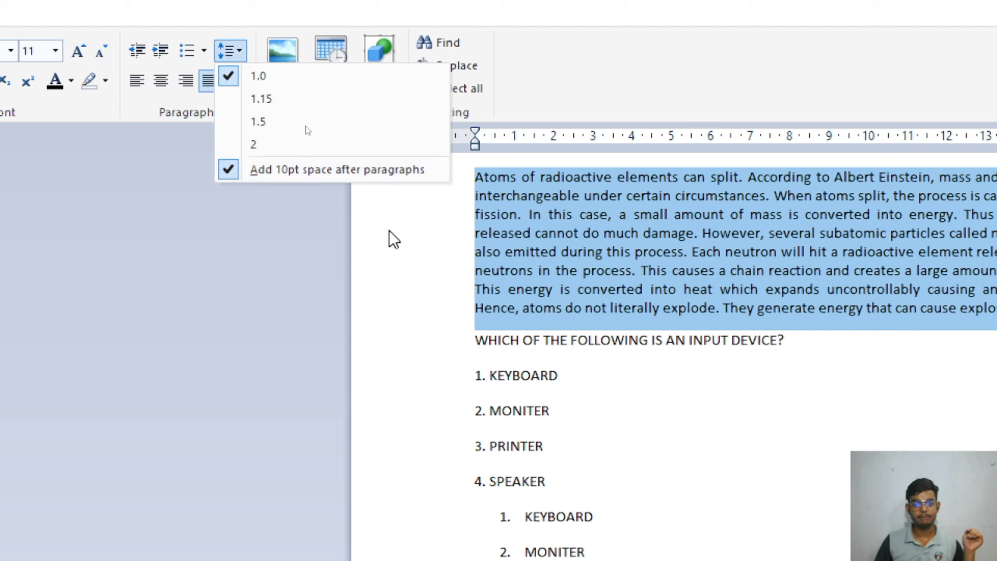
pyautogui.click(279, 233)
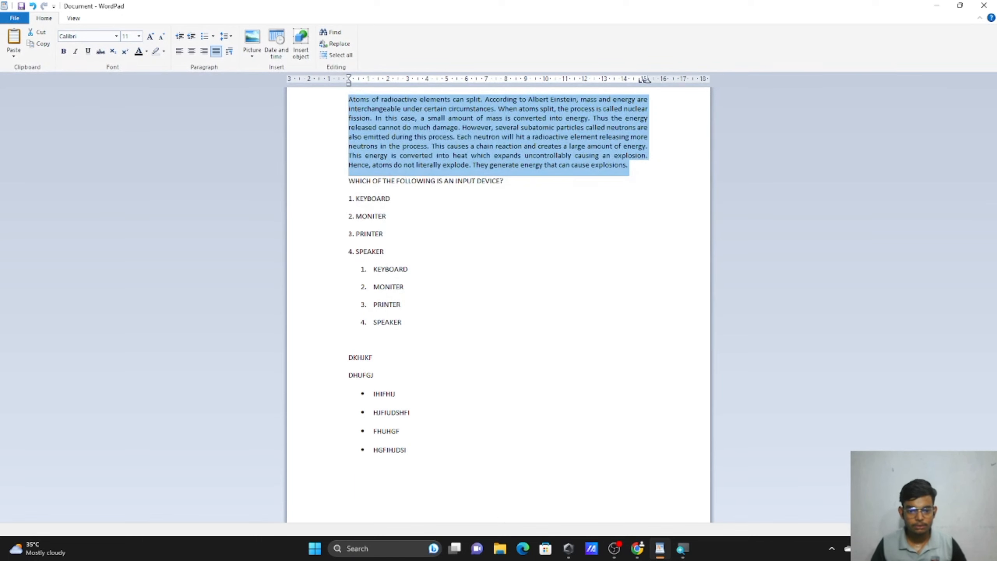
# End the bulleted list and type plain lines RYTOERYGER and KDFJKDFJFDKGD below it.
pyautogui.click(406, 450)
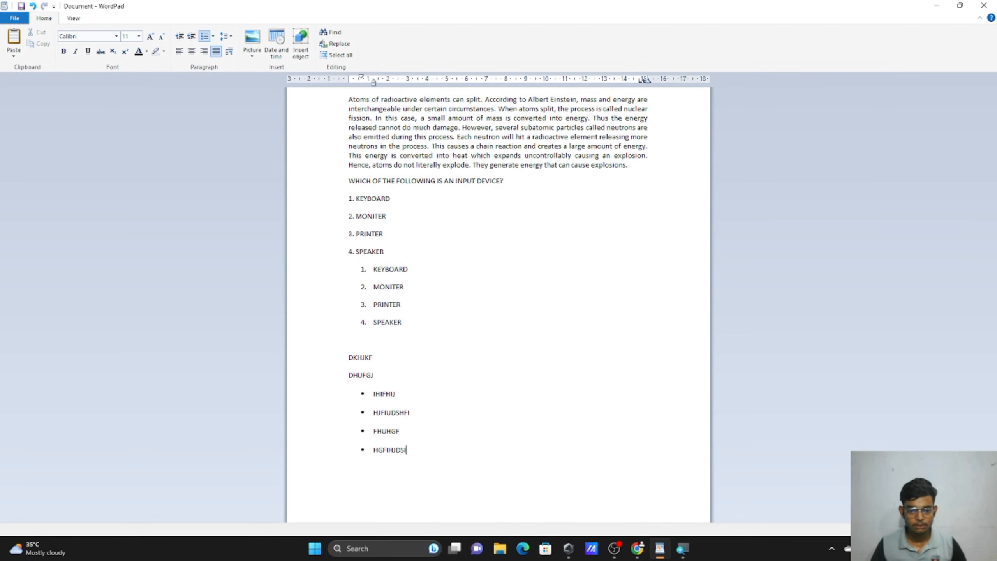
pyautogui.press('Return')
pyautogui.press('Return')
pyautogui.write('RYTOERYGER ')
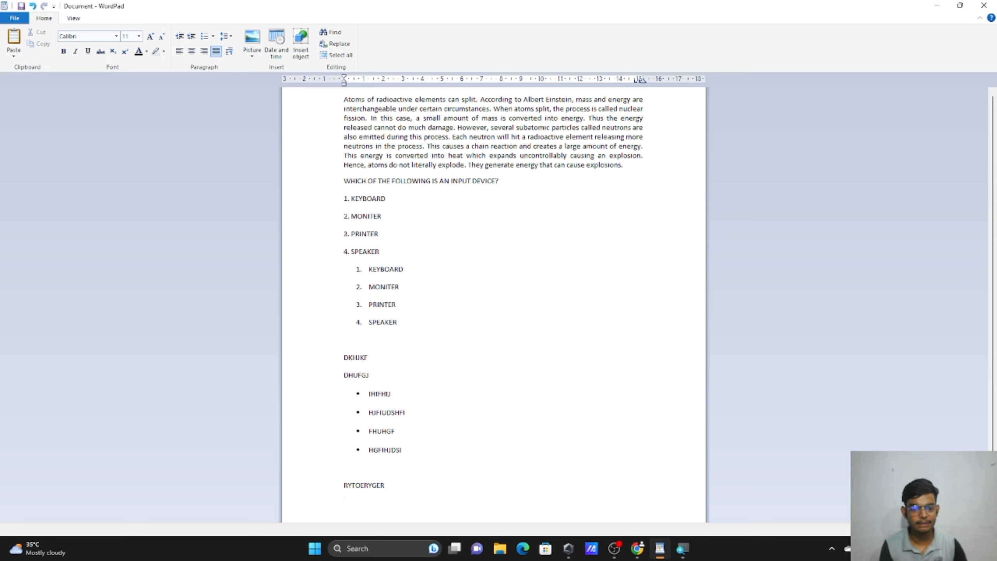
pyautogui.write('KDFJKDFJFDKGD')
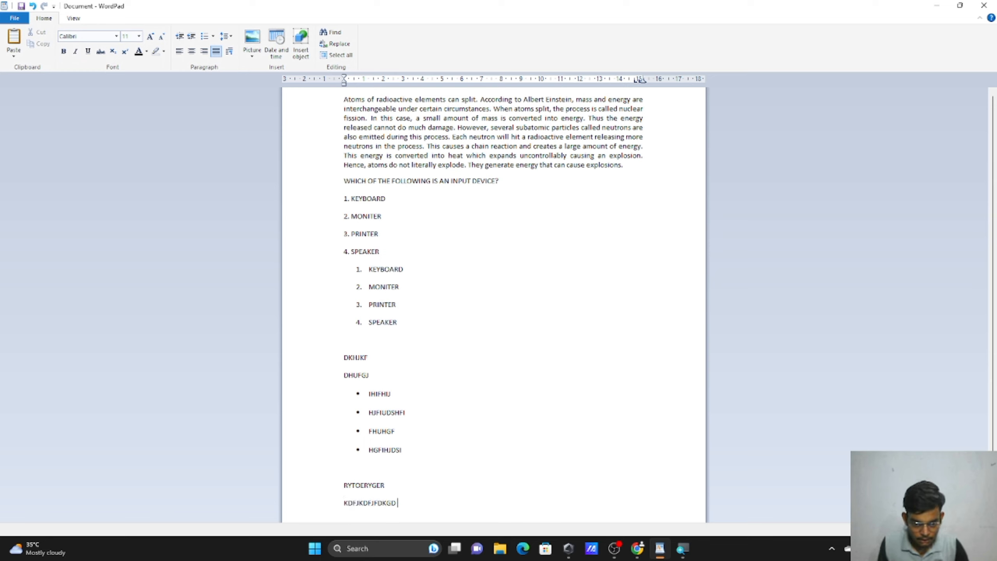
pyautogui.click(338, 489)
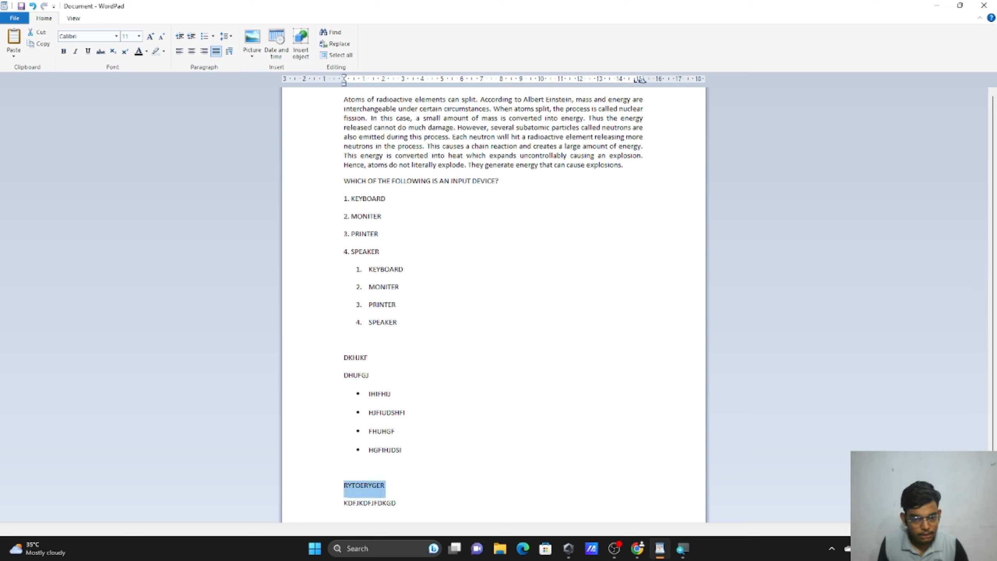
pyautogui.click(332, 512)
pyautogui.press('Right')
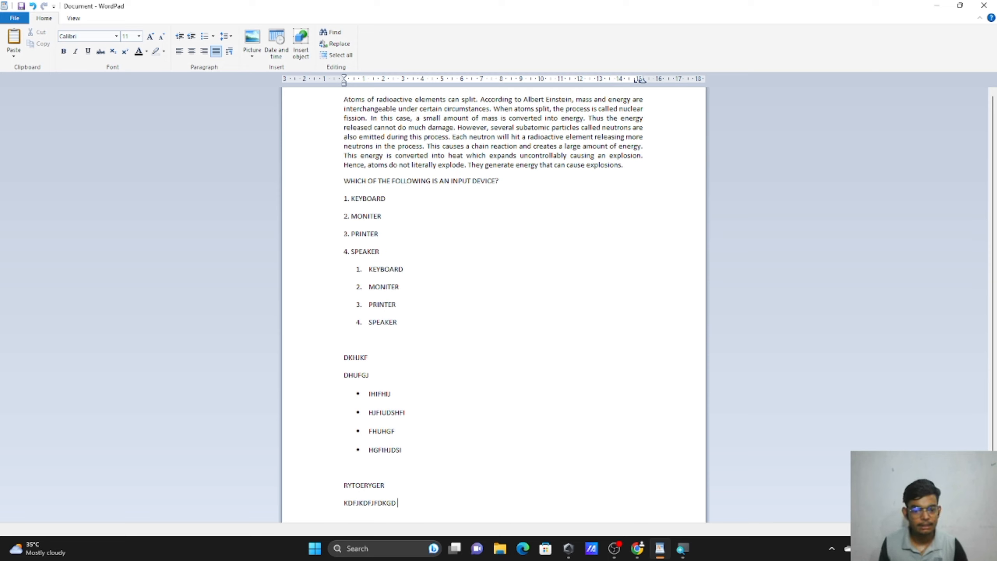
# Append a long run of letters to the KDFJKDFJFDKGD line, then select the atoms paragraph's opening lines.
pyautogui.write('DFRHGIURE FDGHJDFHJGHI')
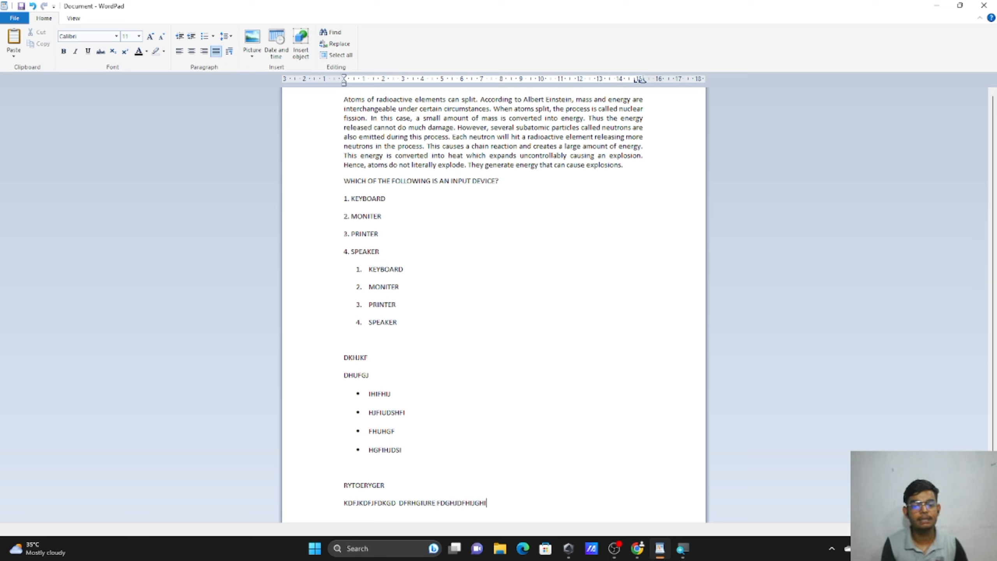
pyautogui.write('EDRFFJGIERJUIGREJIGRSE IOERJHGIOREGIOJHERIJGHI')
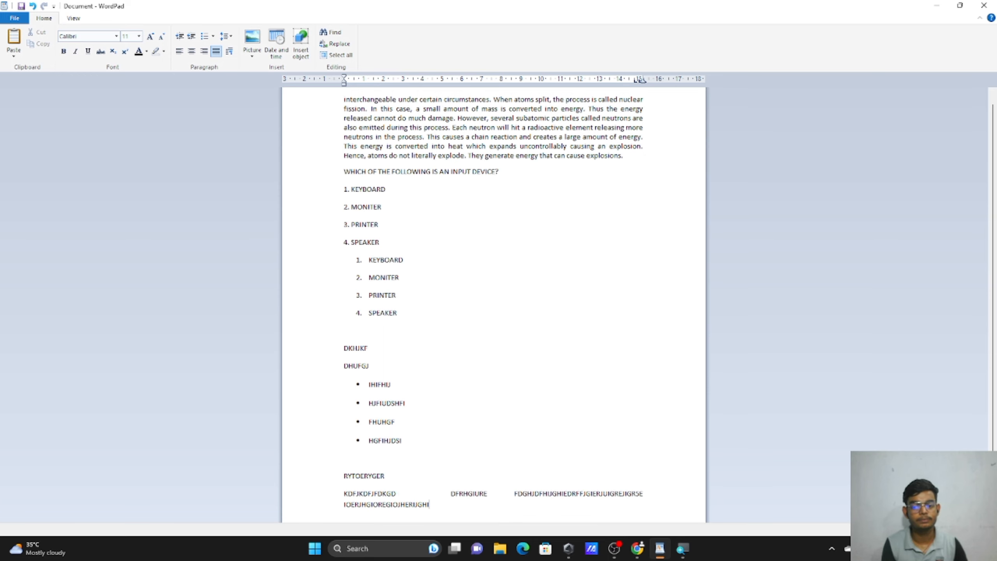
pyautogui.write('ER GIERJGIREJGIREJGIJG EIRUGUIREJGIJREEI')
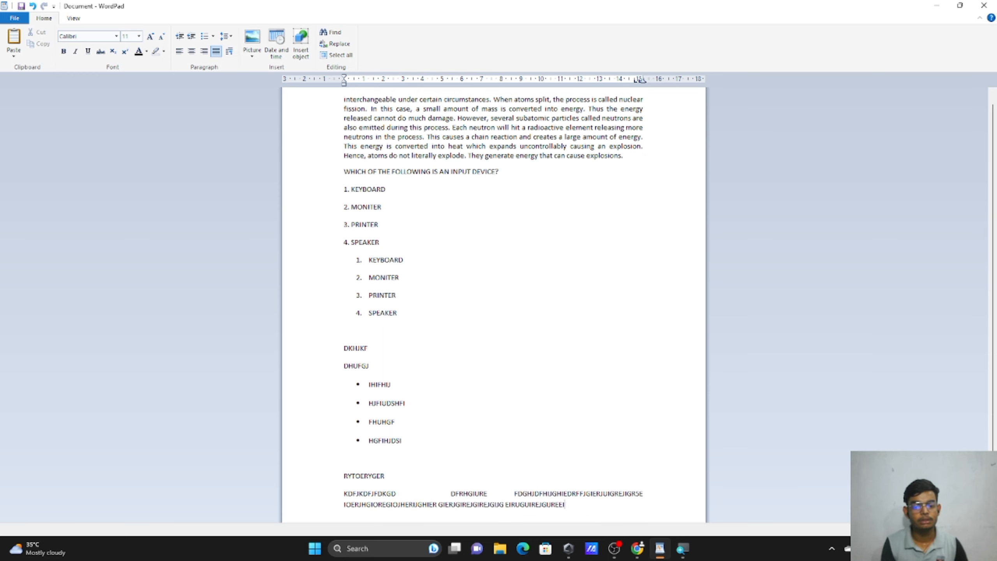
pyautogui.write('GJERIGJIREJGIERJGIREJ GIERJGIORJEGIOERJG')
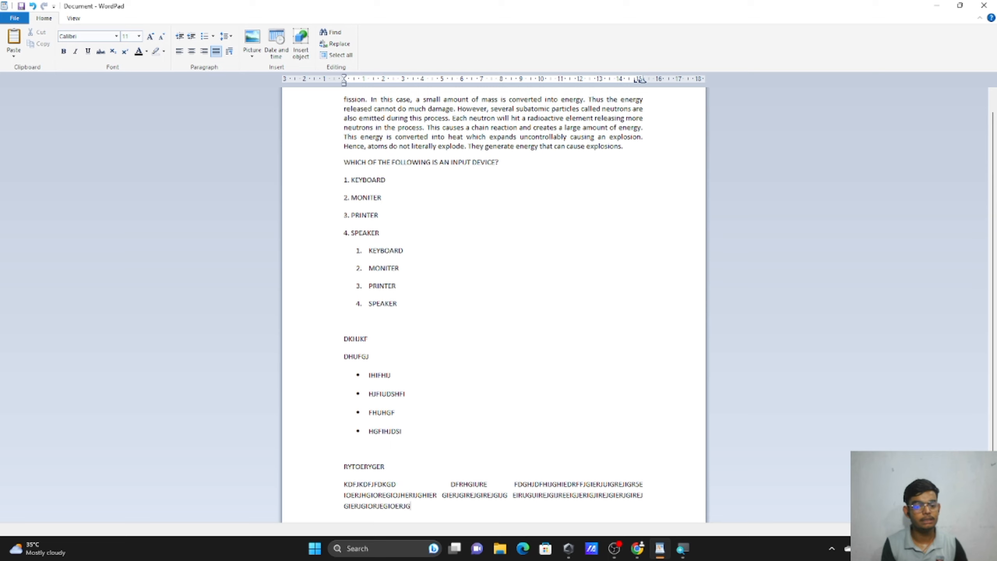
pyautogui.write('IOEJHGIOJHGRIOORHGIOOHRGOIREHGOI')
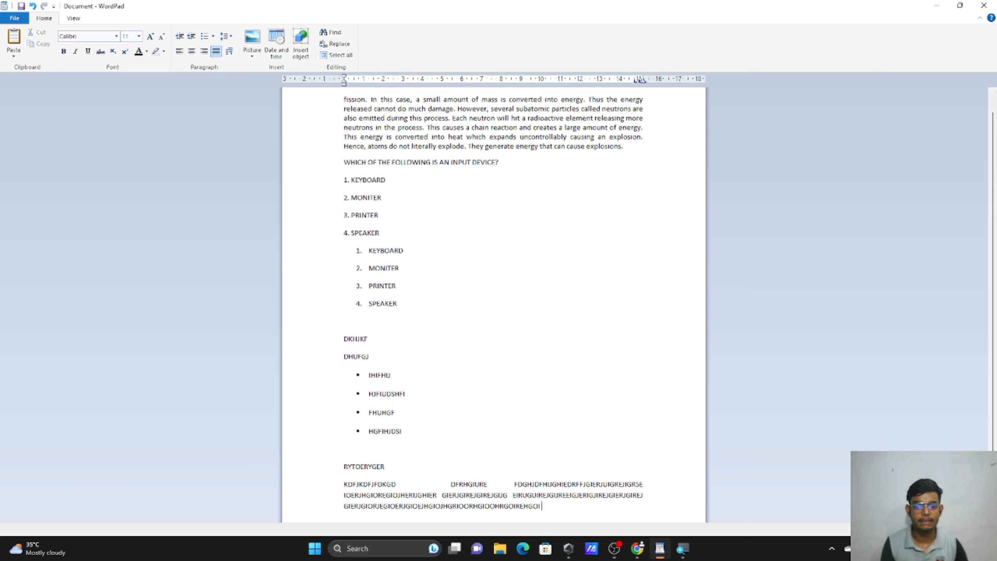
pyautogui.press('Return')
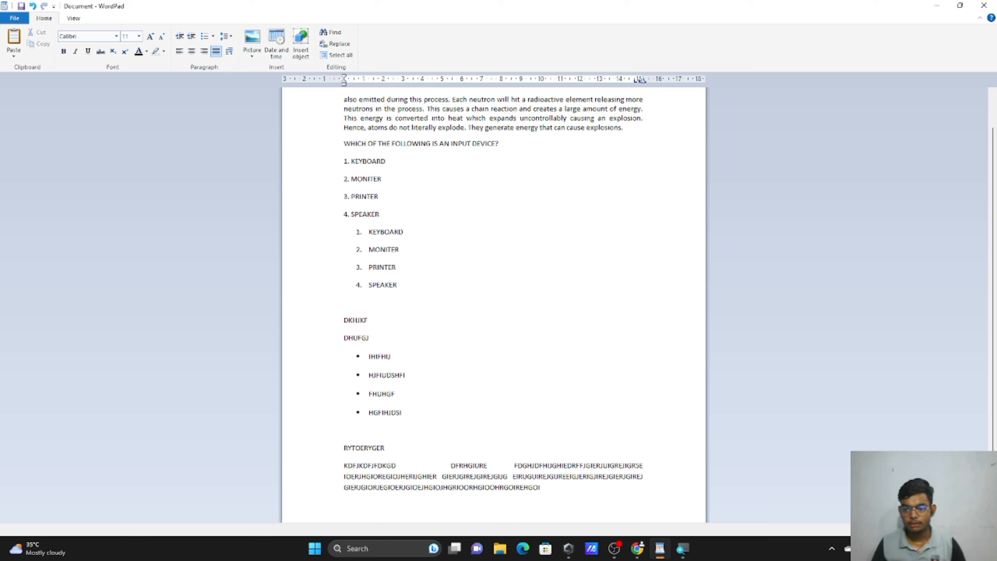
pyautogui.scroll(2, 471, 236)
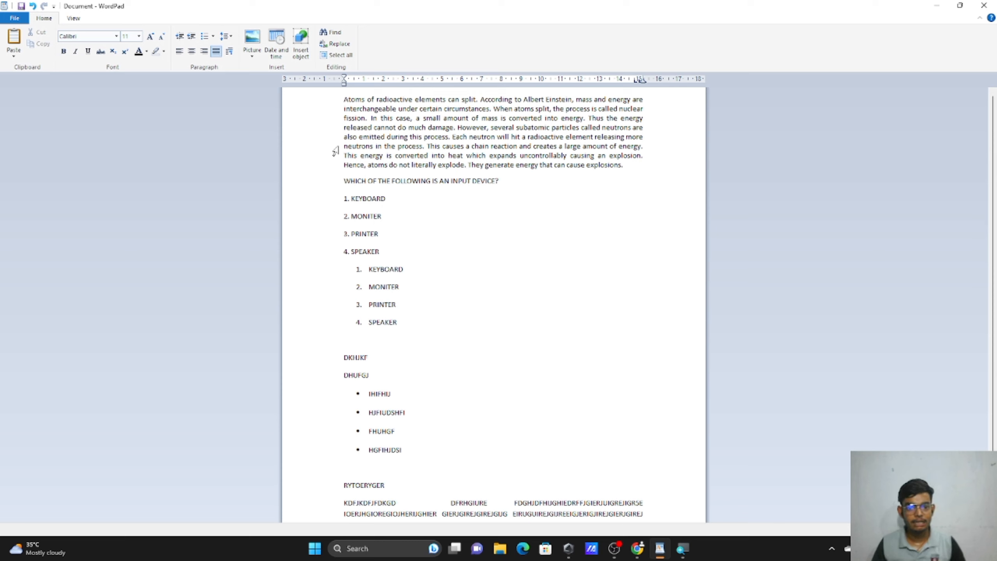
pyautogui.moveTo(327, 100); pyautogui.dragTo(343, 195)
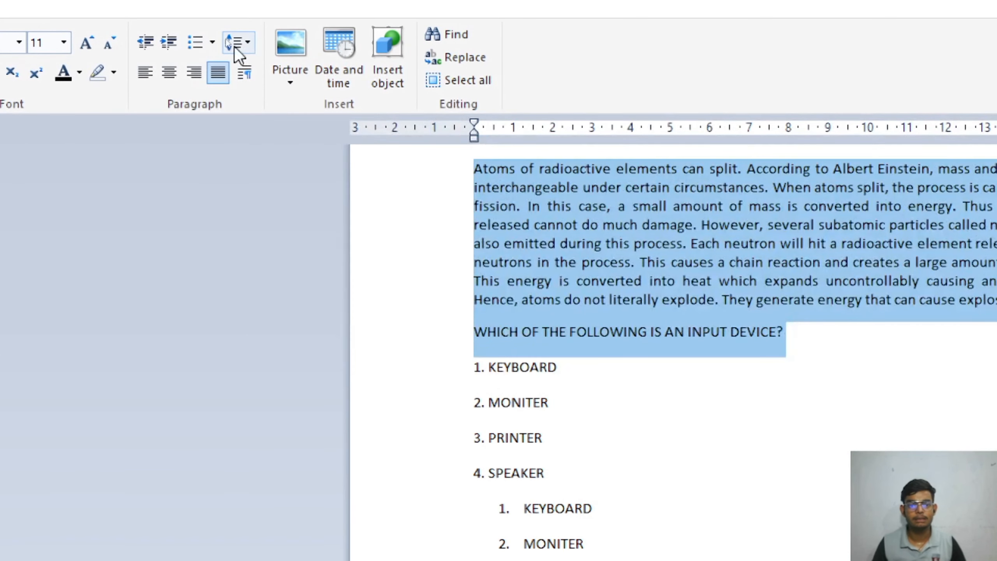
# Toggle 'Add 10pt space after paragraphs' off, back on, then off again for the selected text.
pyautogui.click(231, 36)
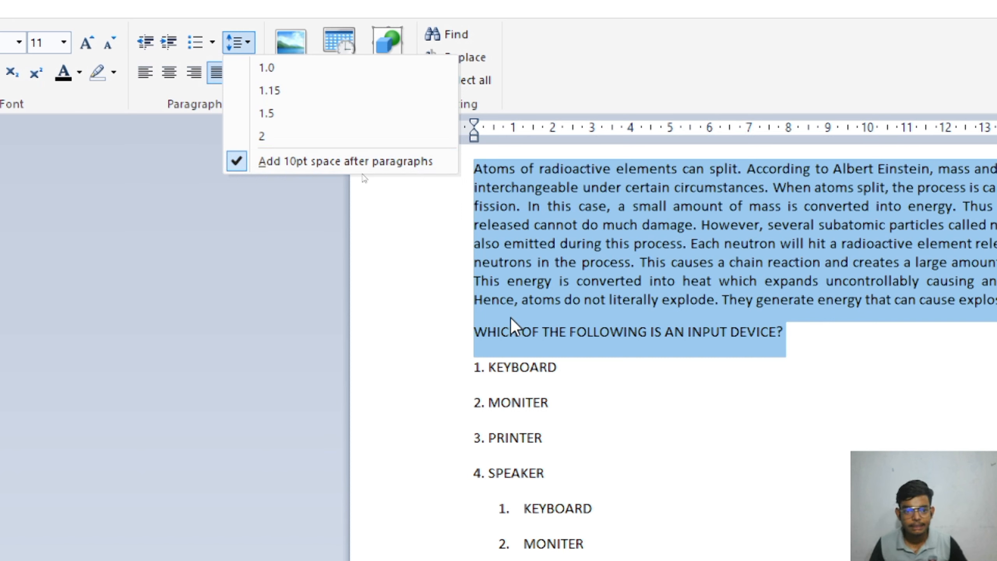
pyautogui.click(255, 161)
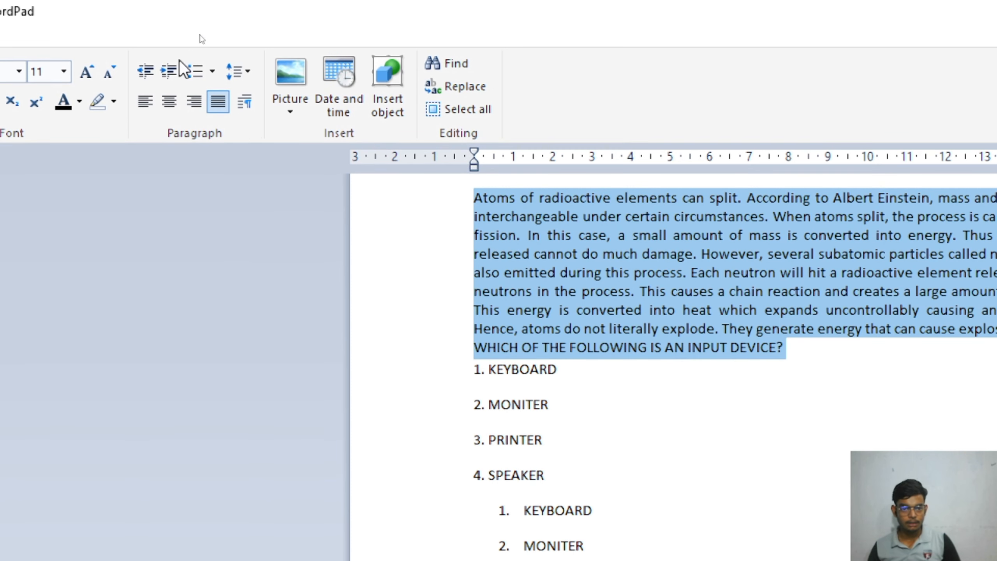
pyautogui.click(244, 42)
pyautogui.click(258, 192)
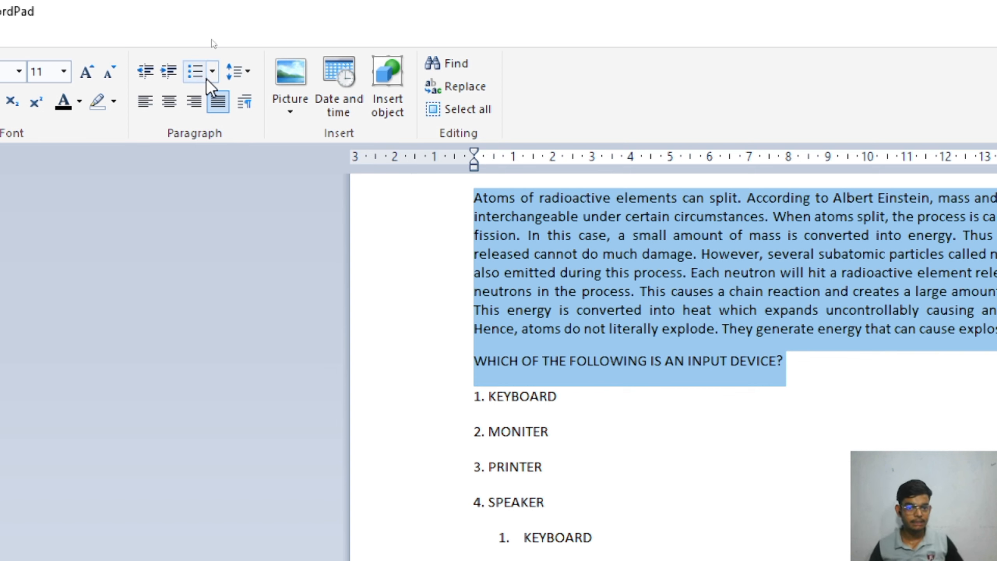
pyautogui.click(240, 76)
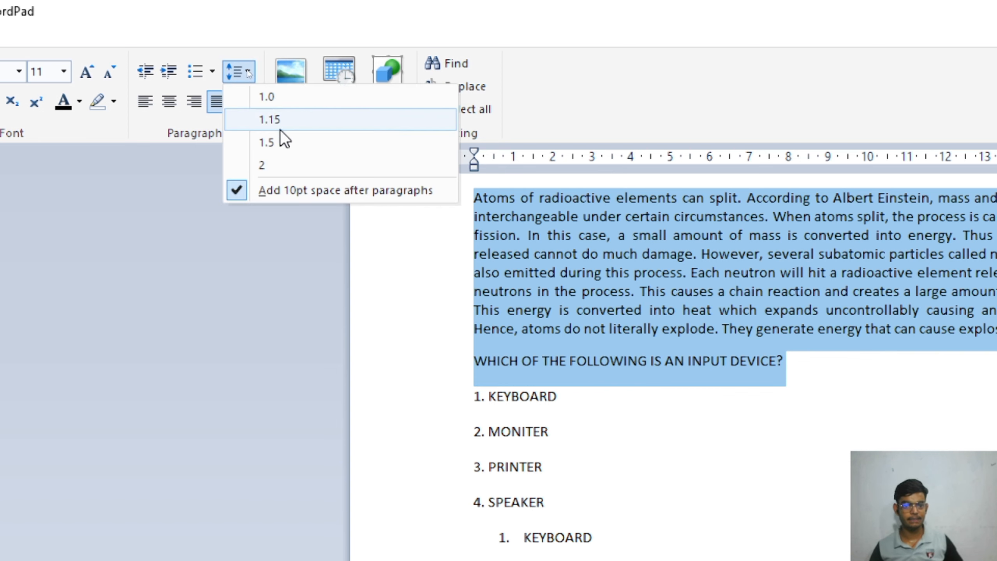
pyautogui.click(277, 191)
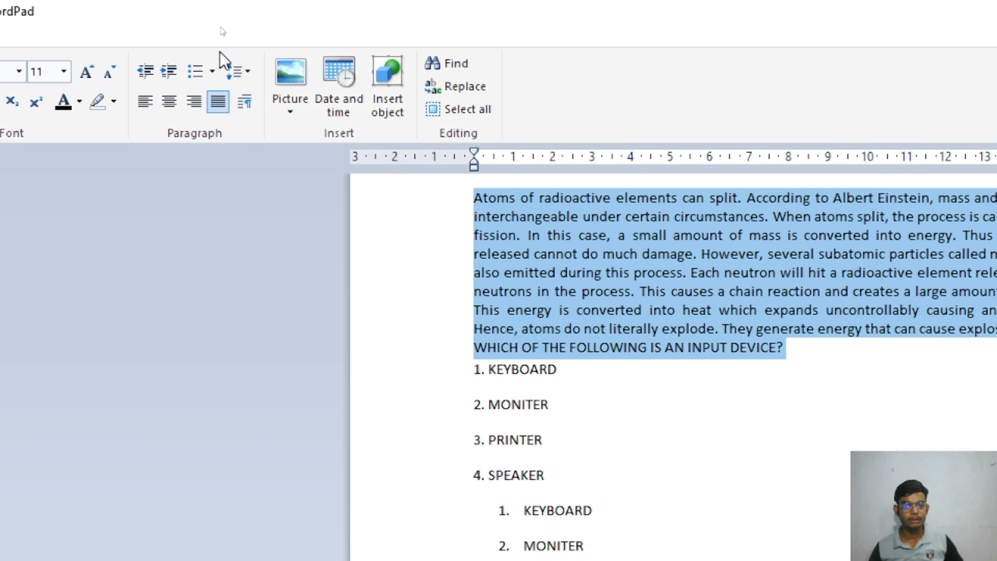
pyautogui.click(252, 81)
# Apply double spacing, restore the 10pt space after paragraphs, then settle on 1.15 line spacing.
pyautogui.click(283, 161)
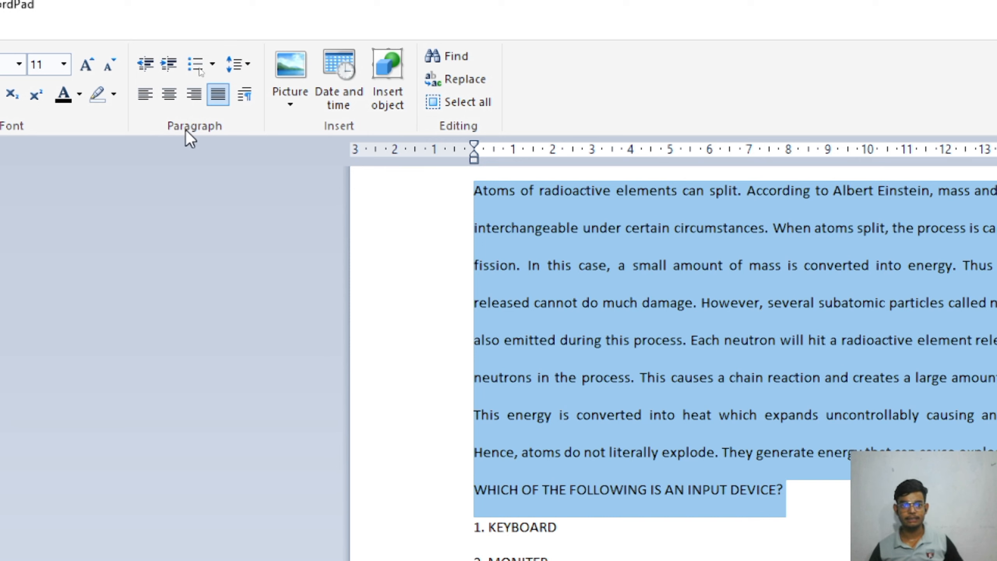
pyautogui.click(233, 67)
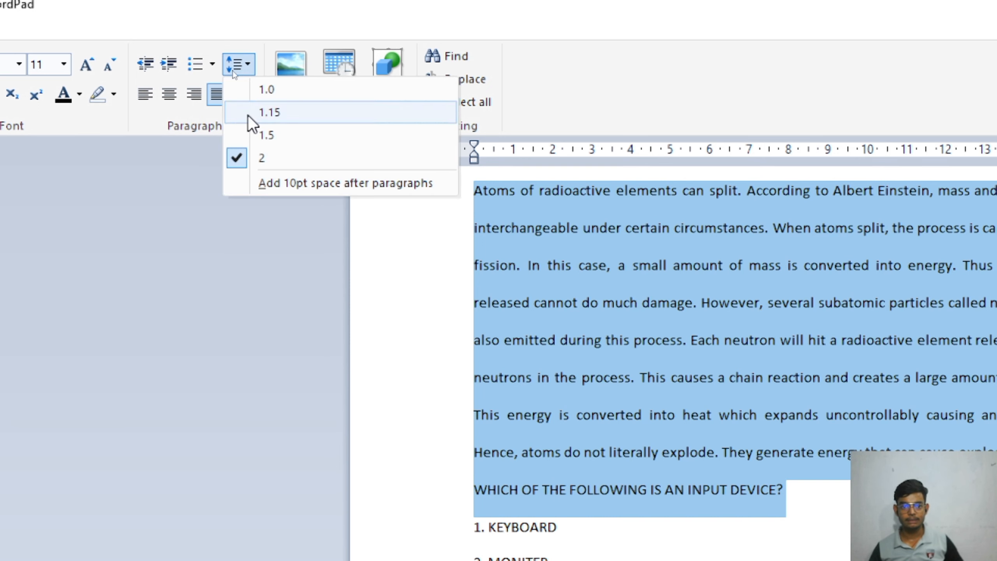
pyautogui.click(285, 181)
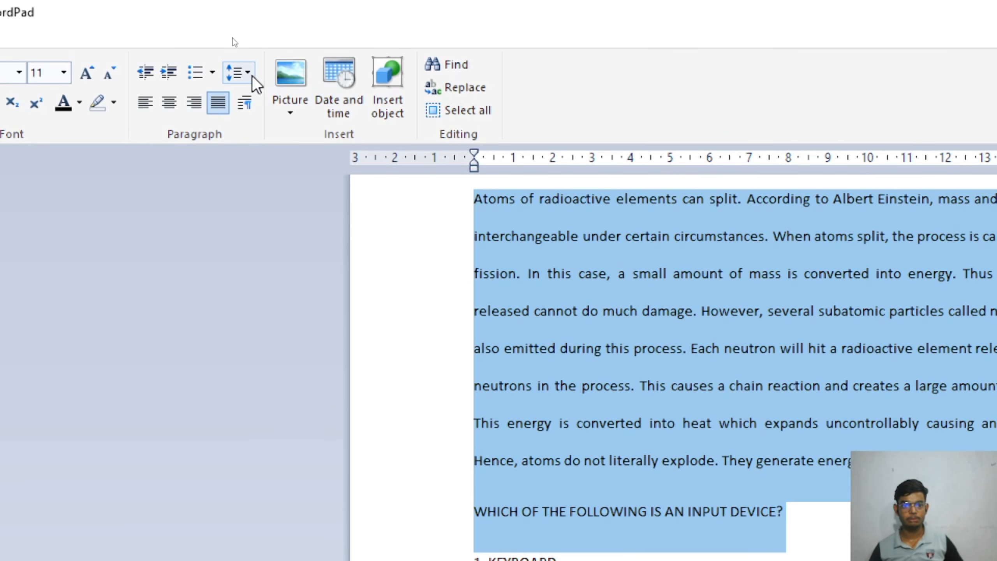
pyautogui.click(250, 75)
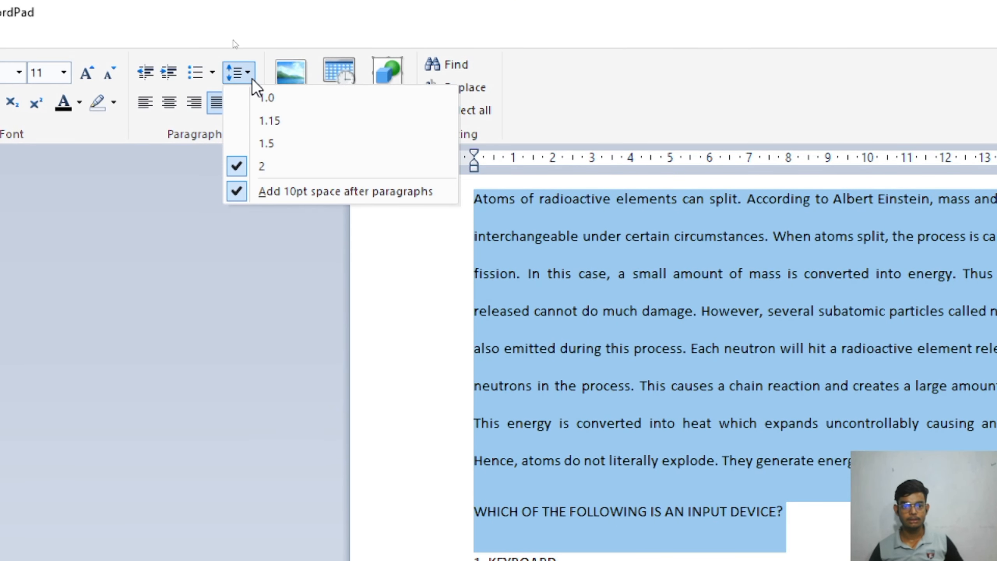
pyautogui.click(279, 130)
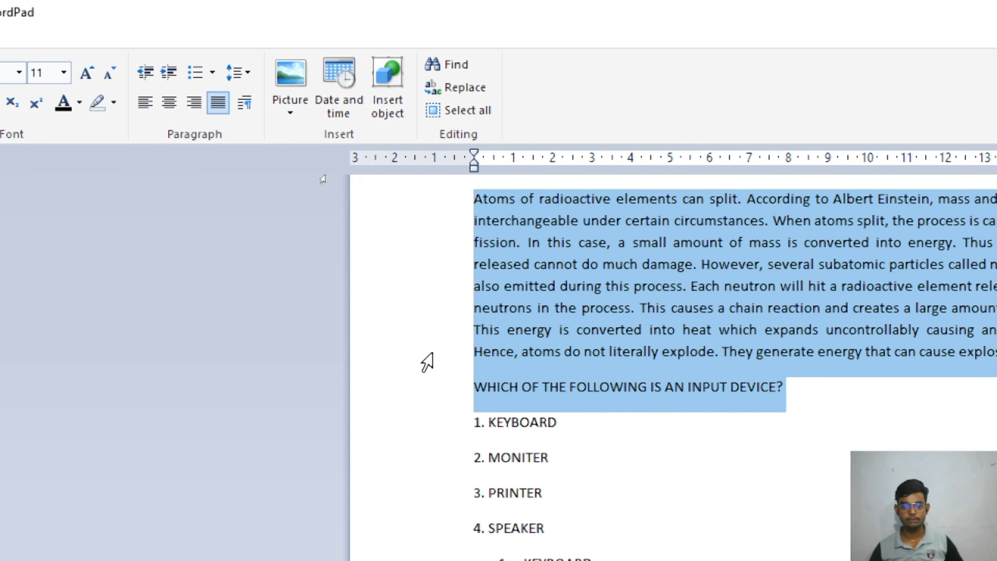
pyautogui.click(566, 422)
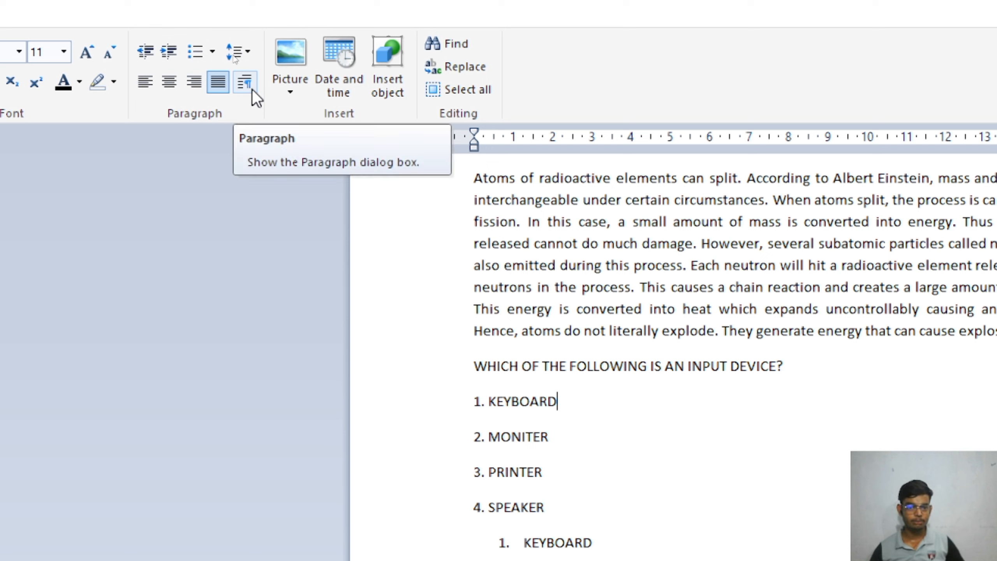
pyautogui.click(249, 78)
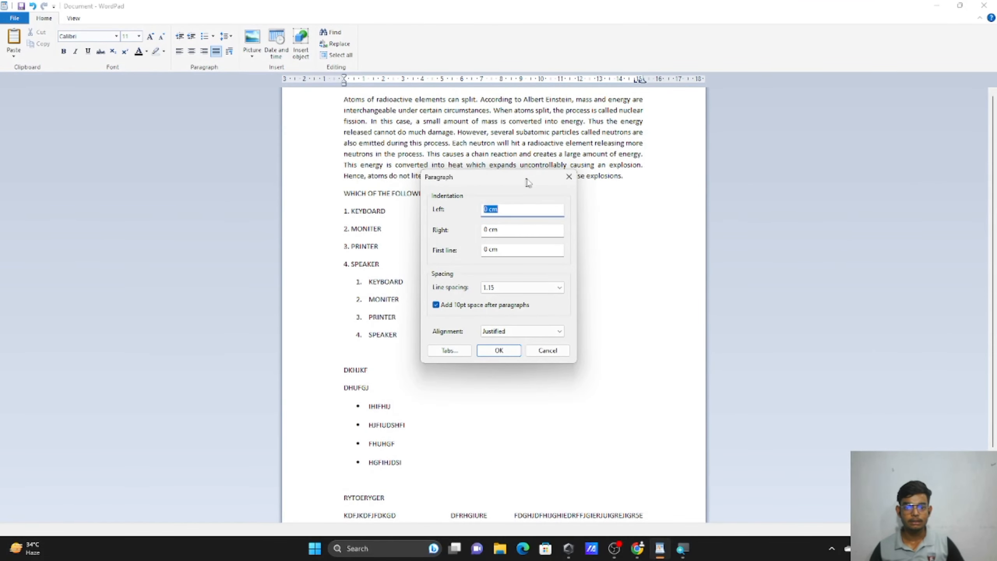
pyautogui.click(569, 176)
pyautogui.click(230, 52)
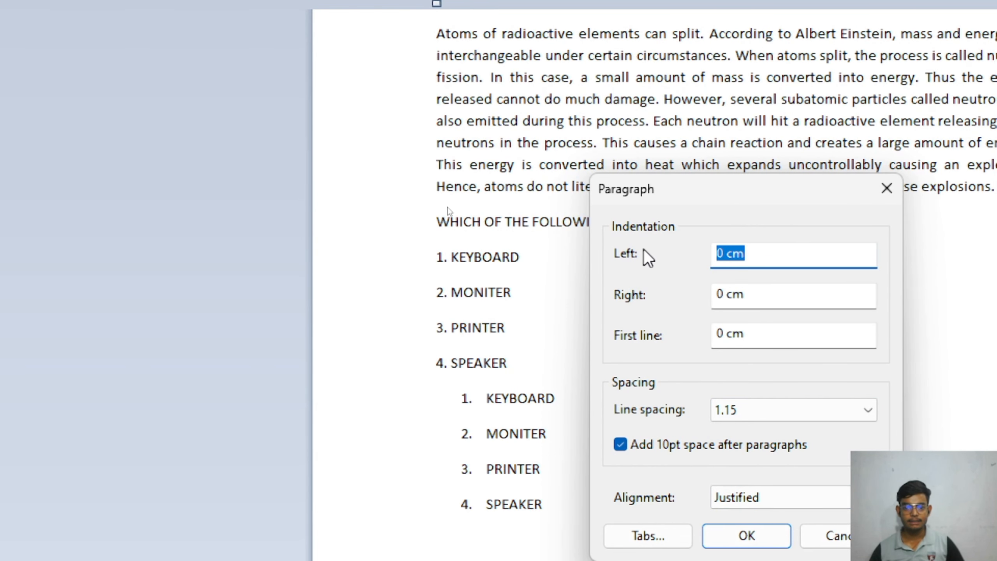
pyautogui.click(888, 200)
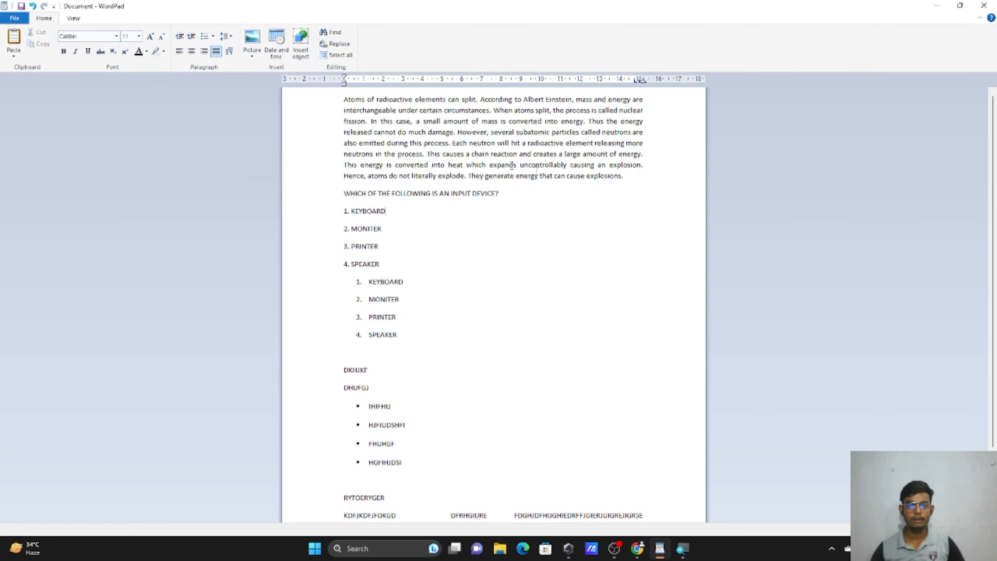
# Give the selected atoms paragraph a 4 cm left indent in the Paragraph dialog.
pyautogui.moveTo(338, 101); pyautogui.dragTo(617, 176)
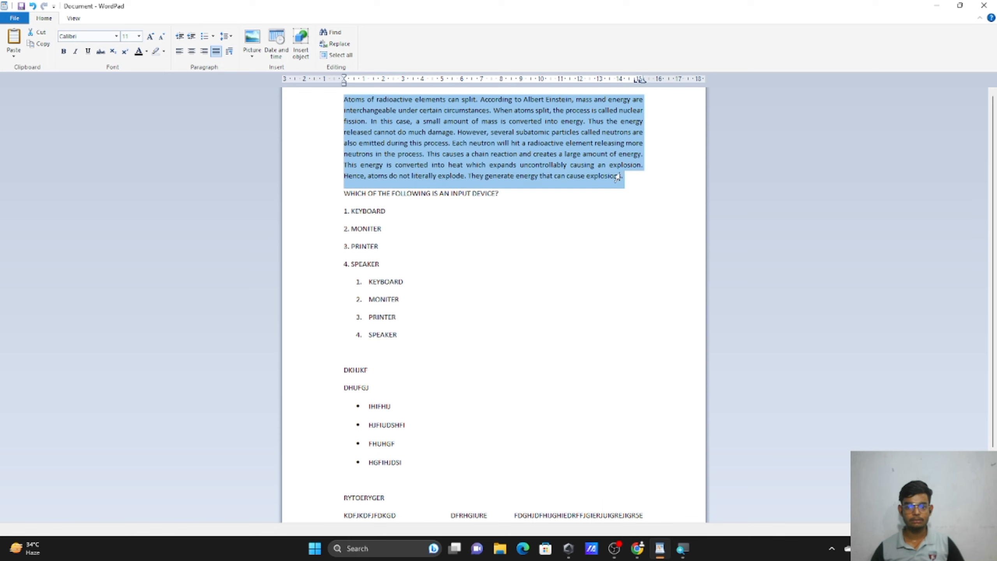
pyautogui.click(229, 51)
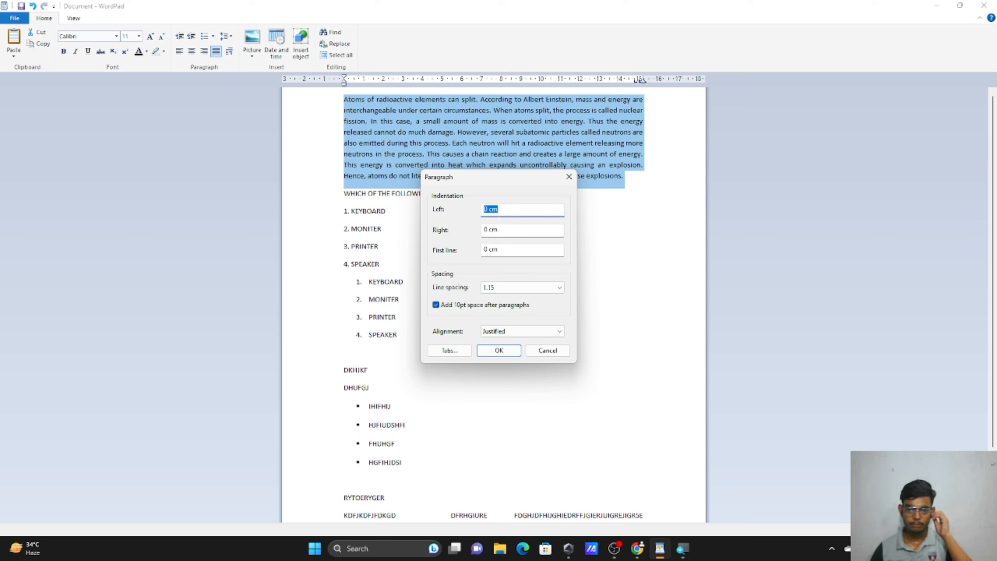
pyautogui.press('Left')
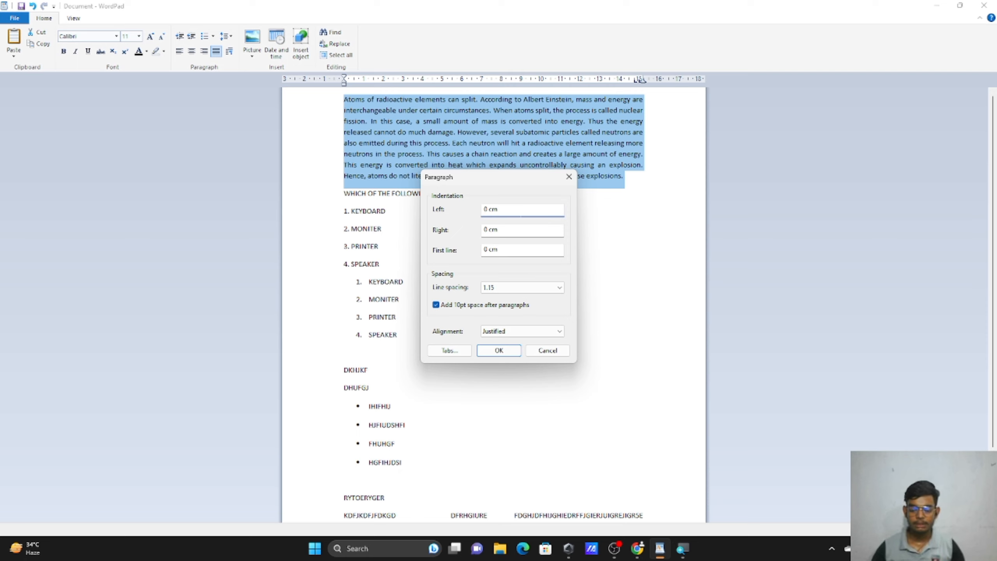
pyautogui.press('BackSpace')
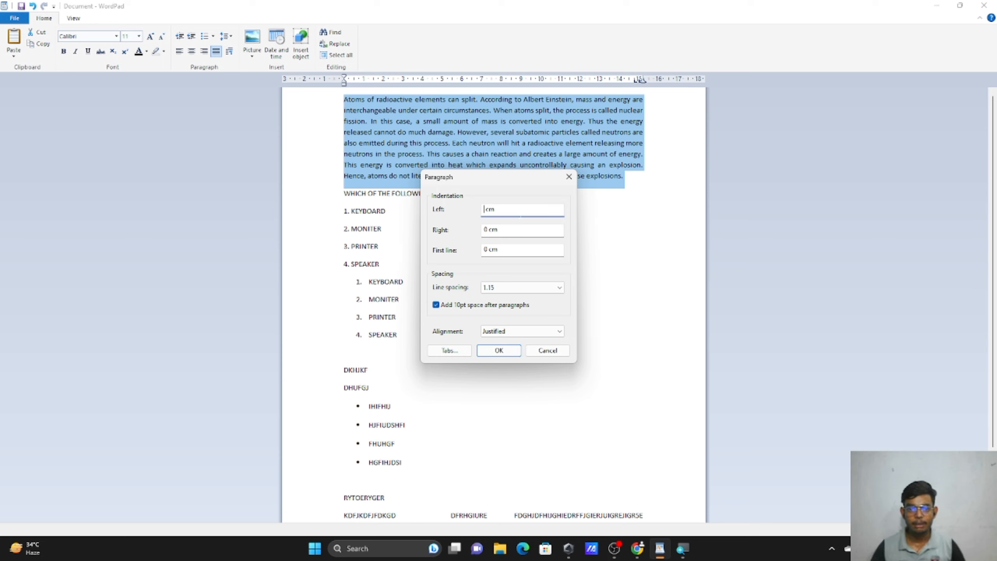
pyautogui.click(427, 83)
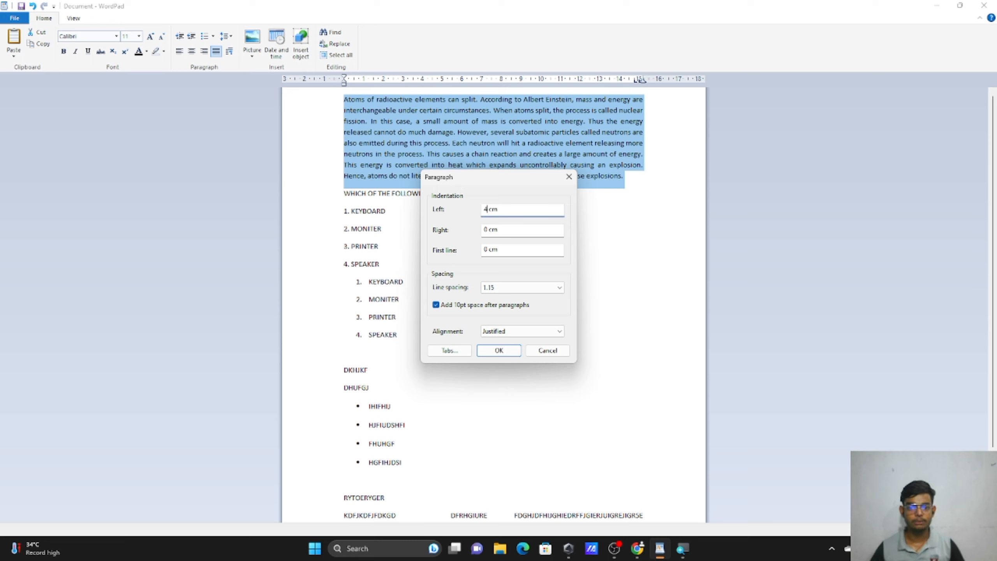
pyautogui.click(499, 350)
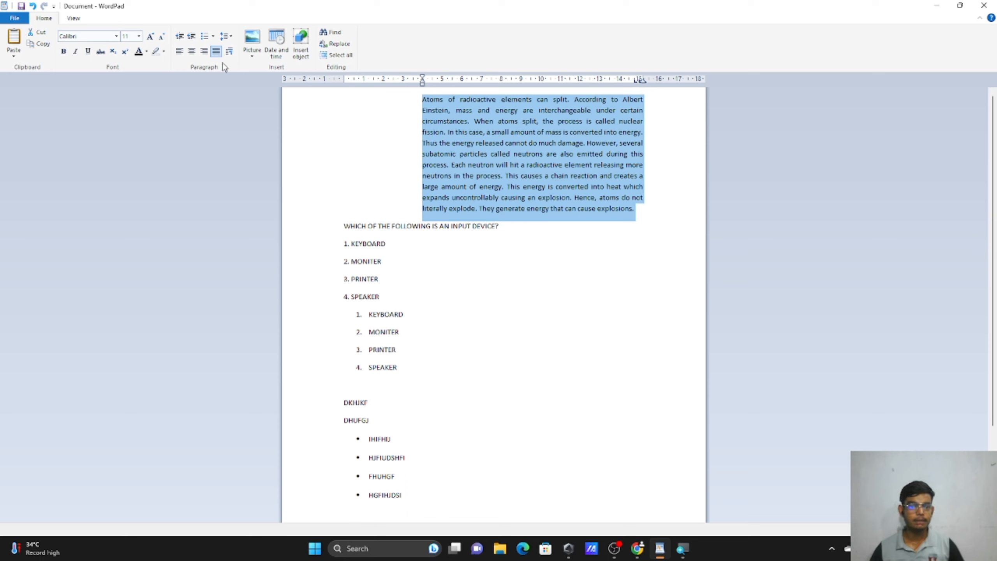
pyautogui.click(230, 51)
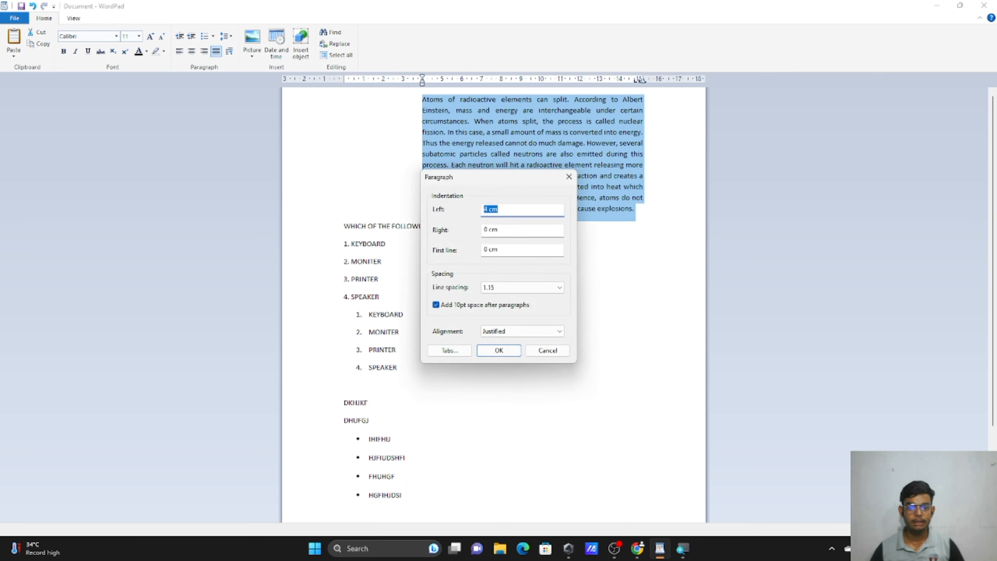
# Change the atoms paragraph's indents to 0 cm left and 2 cm right.
pyautogui.click(491, 208)
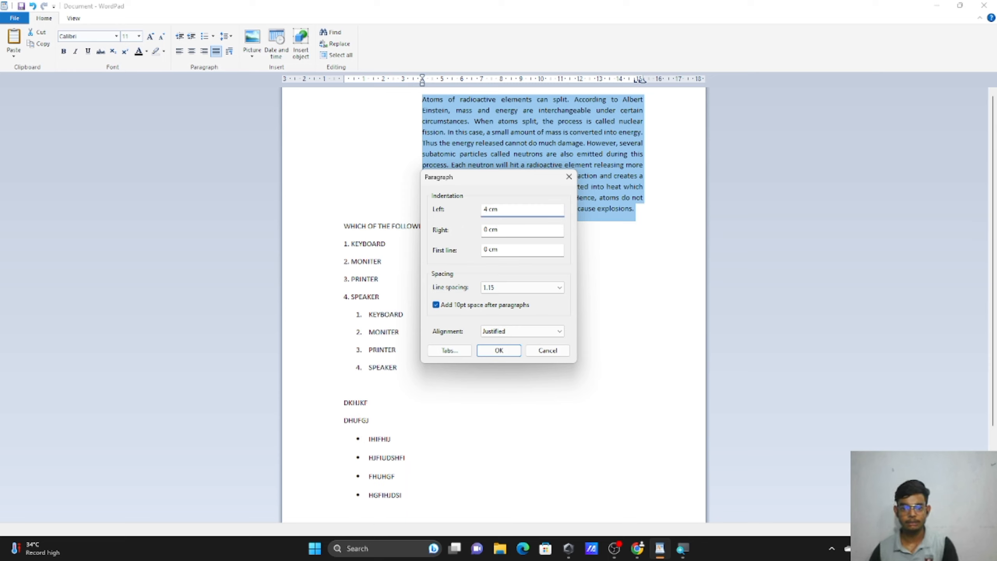
pyautogui.press('BackSpace')
pyautogui.write('0')
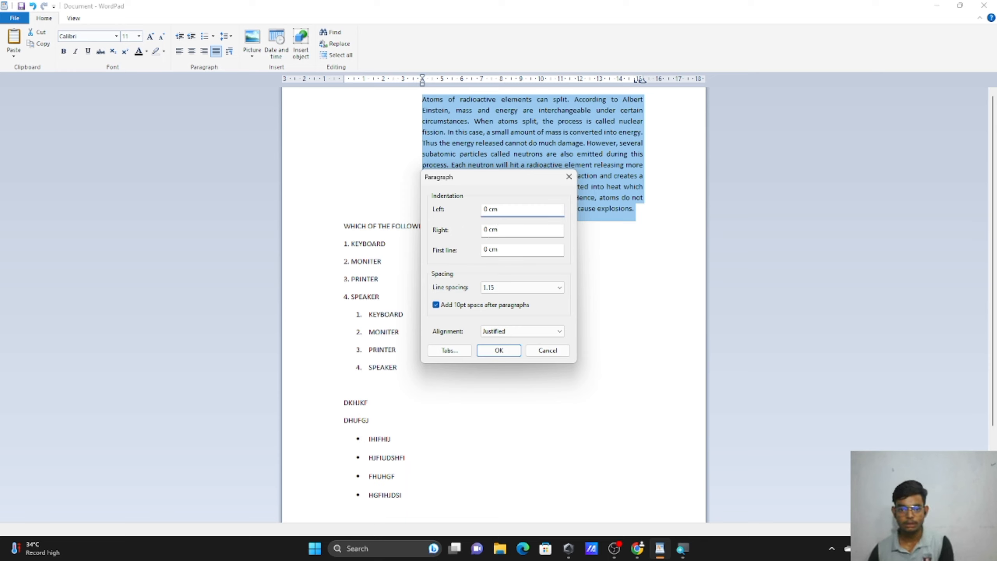
pyautogui.click(487, 229)
pyautogui.press('BackSpace')
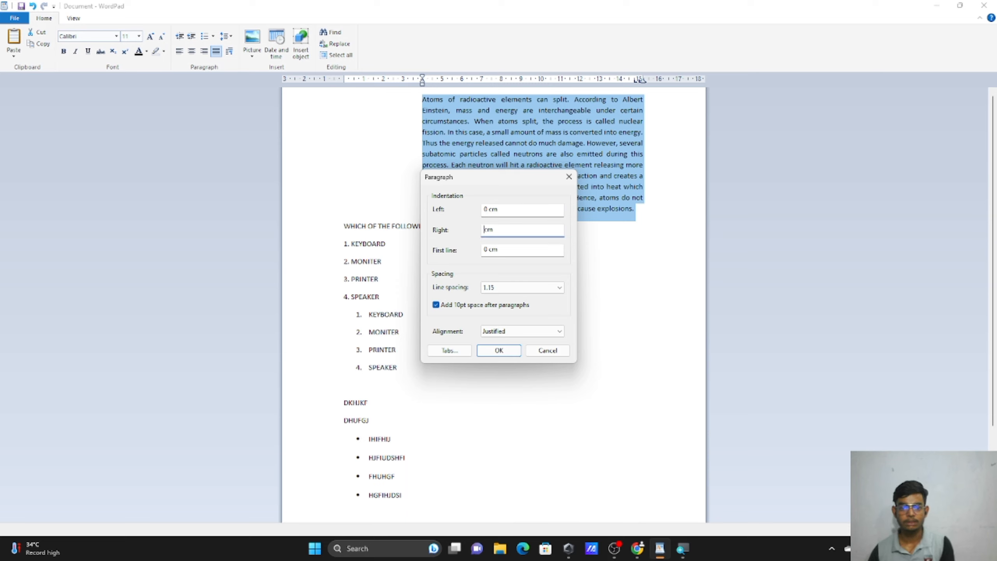
pyautogui.write('2')
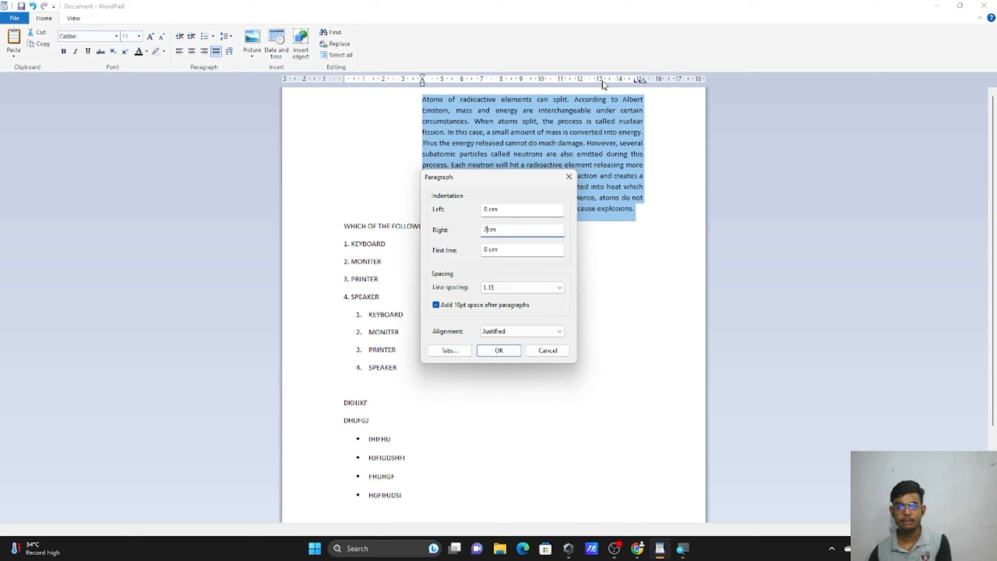
pyautogui.click(517, 351)
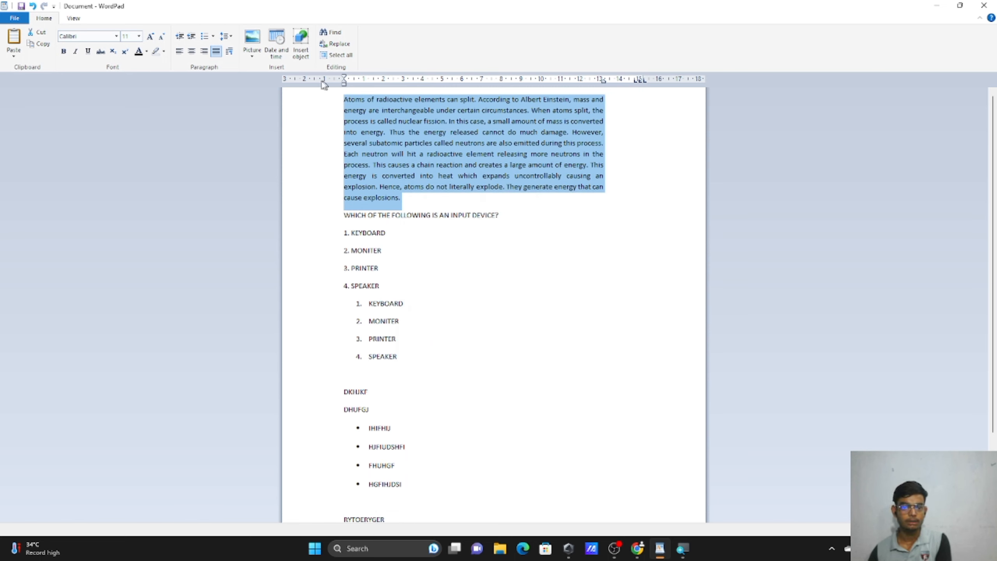
# Reset the right indent to 0 cm and set a 4 cm first-line indent.
pyautogui.click(229, 51)
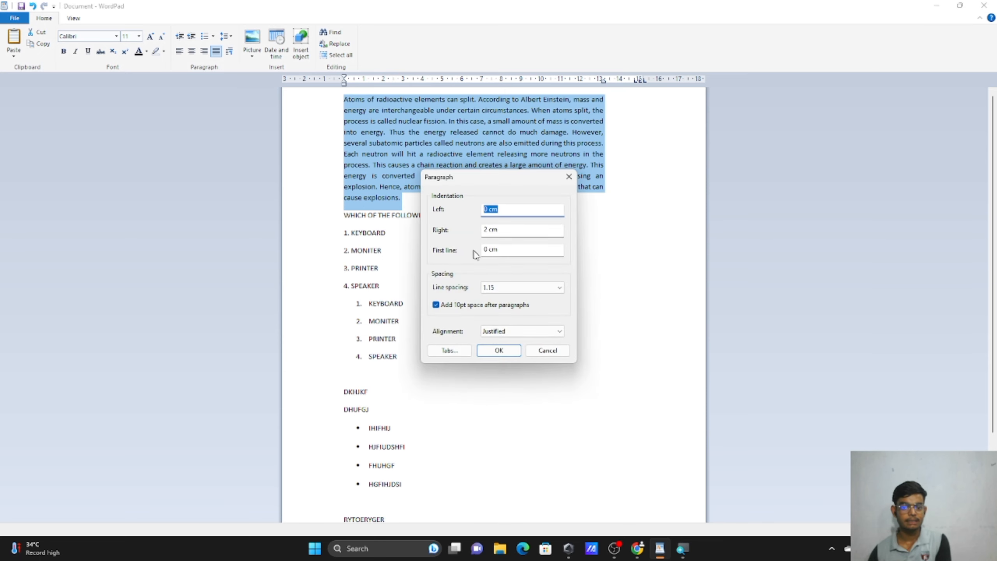
pyautogui.press('Tab')
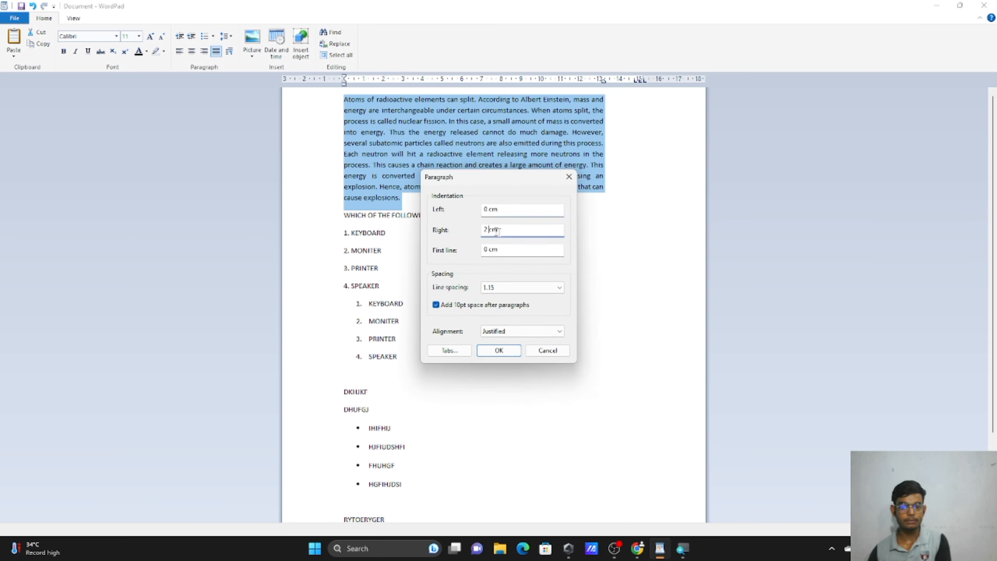
pyautogui.press('Home')
pyautogui.press('Delete')
pyautogui.write('0')
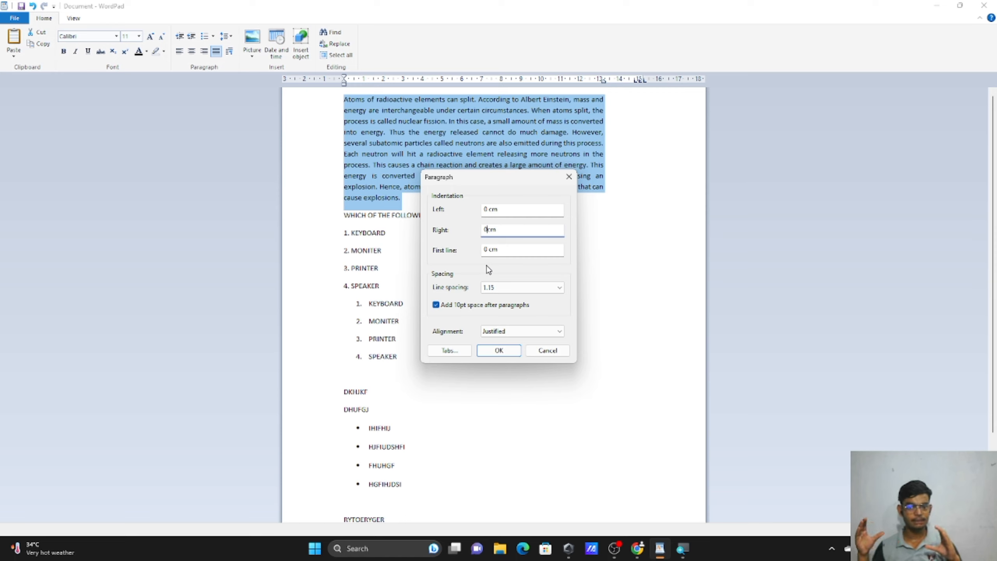
pyautogui.press('Tab')
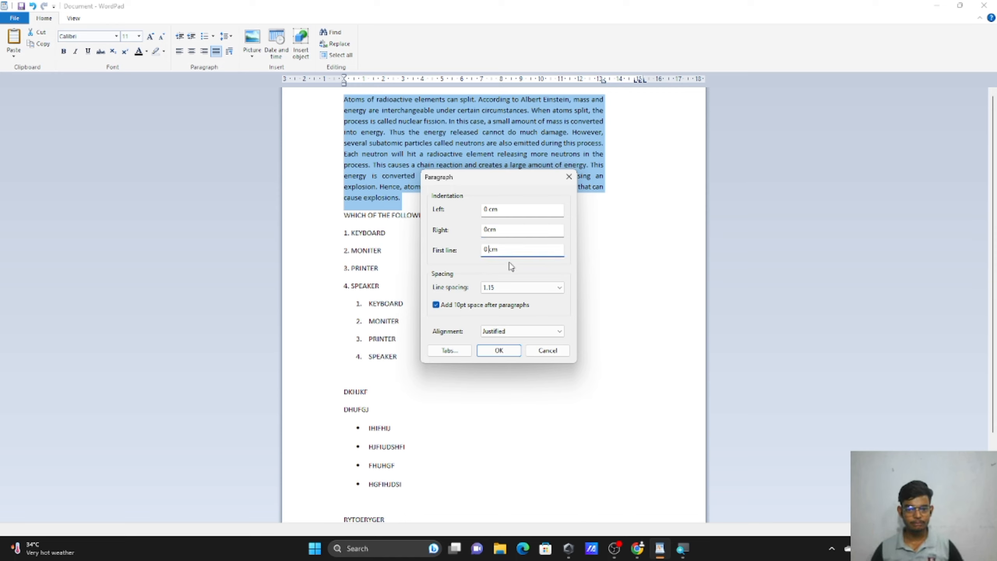
pyautogui.press('Delete')
pyautogui.press('Delete')
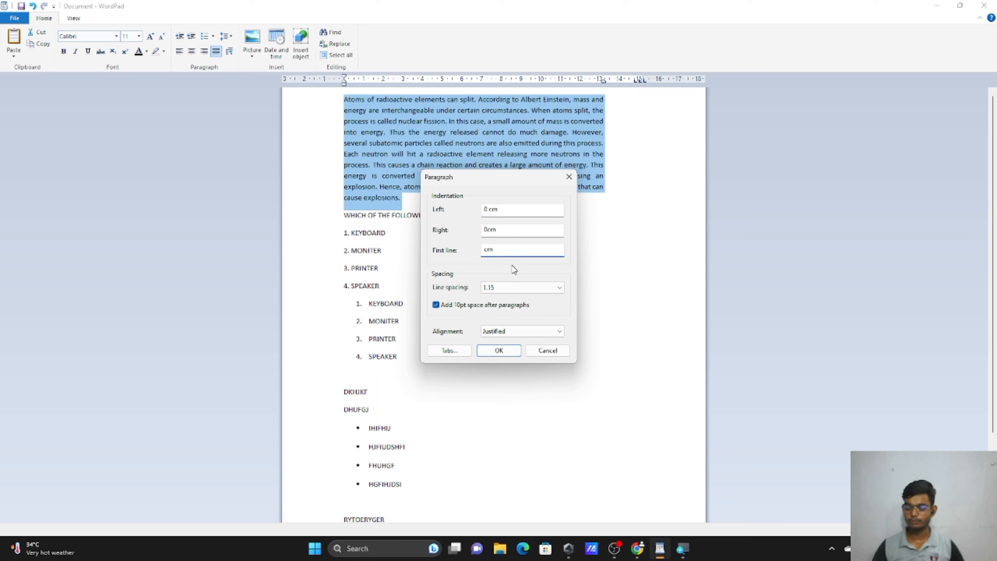
pyautogui.write('4')
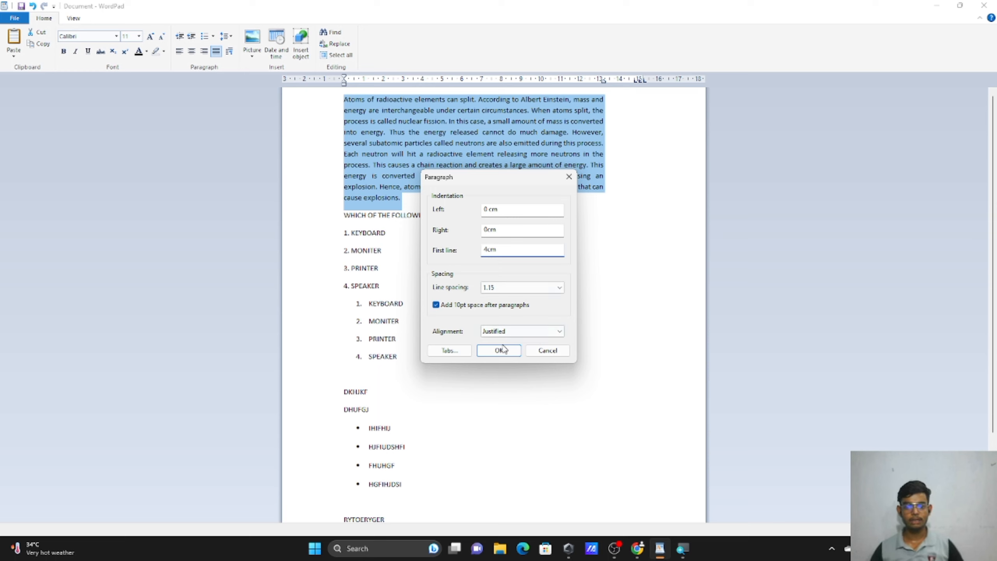
pyautogui.click(506, 350)
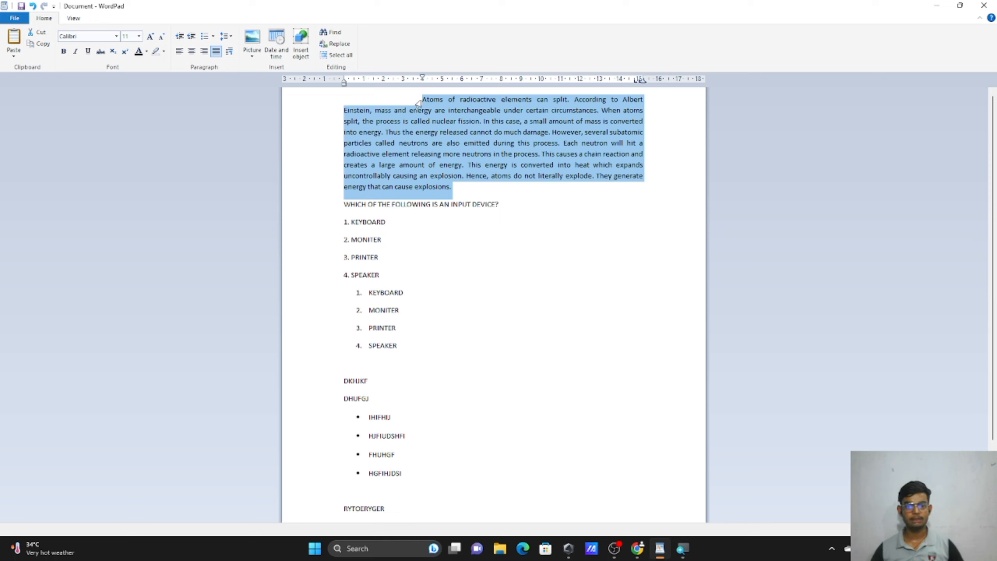
pyautogui.click(454, 188)
pyautogui.write('JKORGJO')
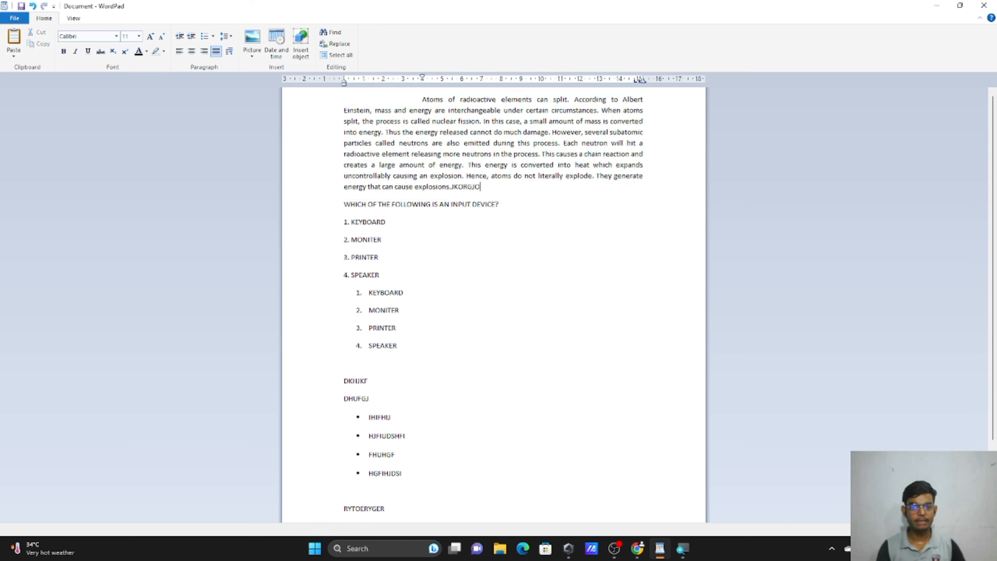
pyautogui.write('JRGOJKEROJGRERE ERGJREOJGIOPJEROGJOJGROI GG')
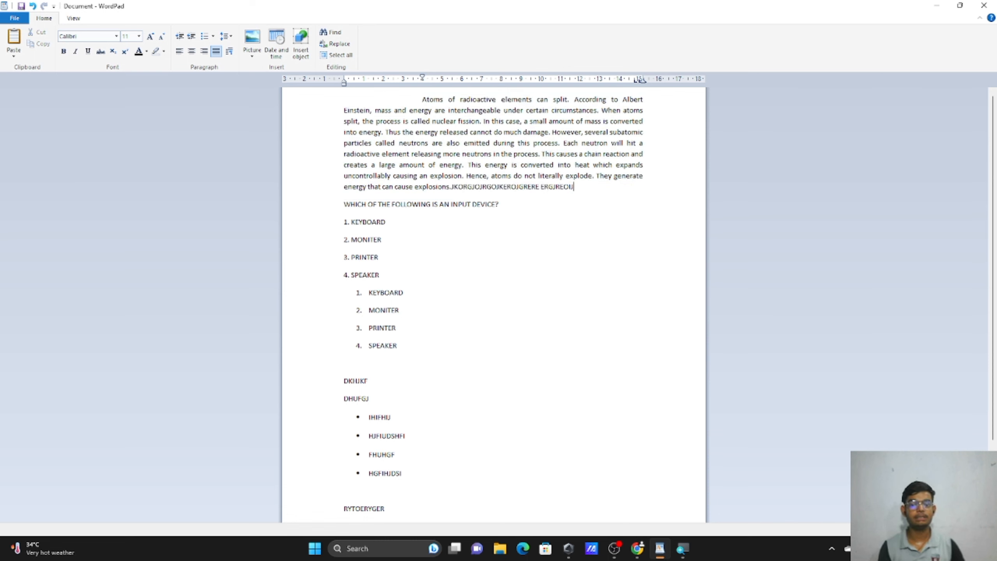
pyautogui.write('GRJEORG')
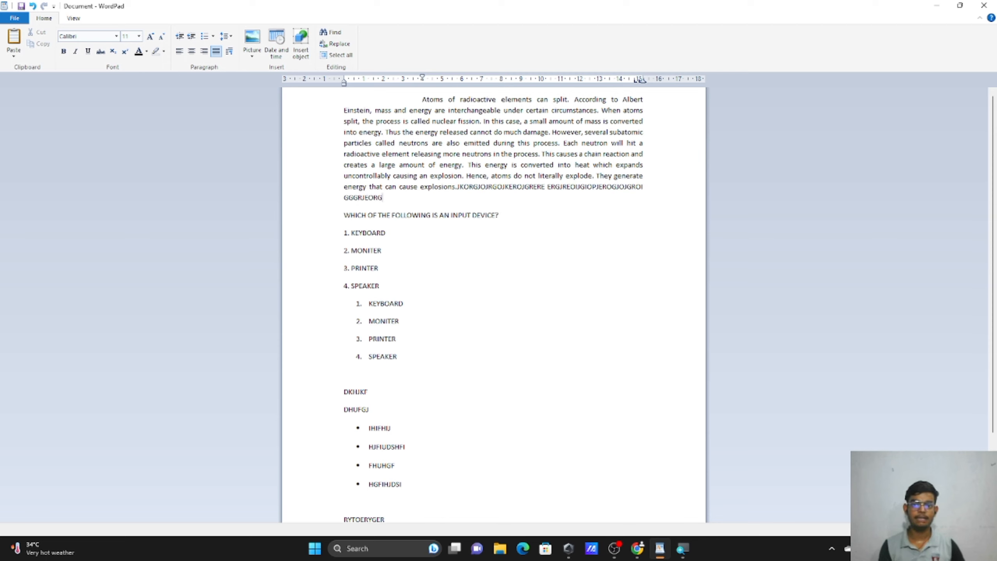
pyautogui.press('Return')
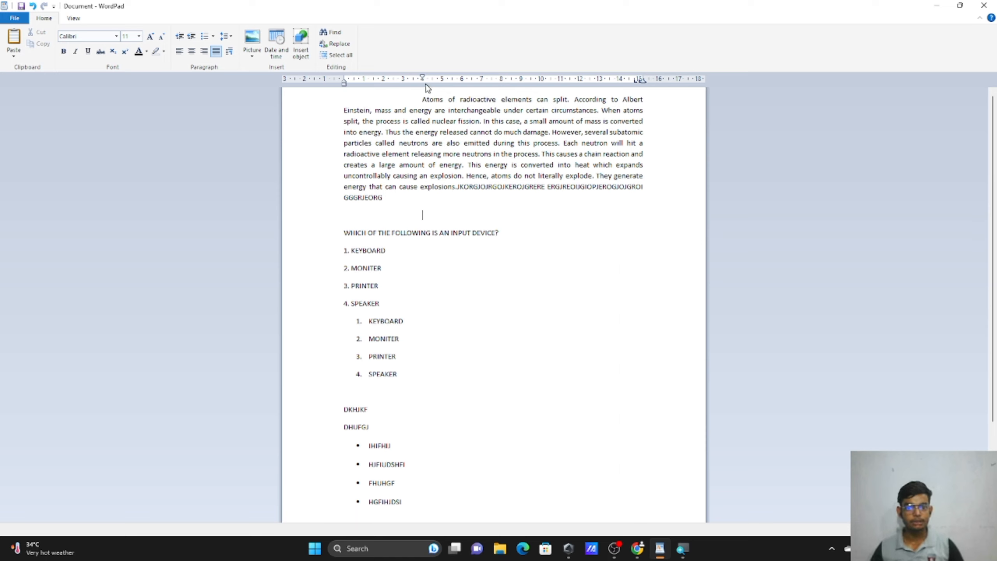
pyautogui.moveTo(420, 83); pyautogui.dragTo(424, 82)
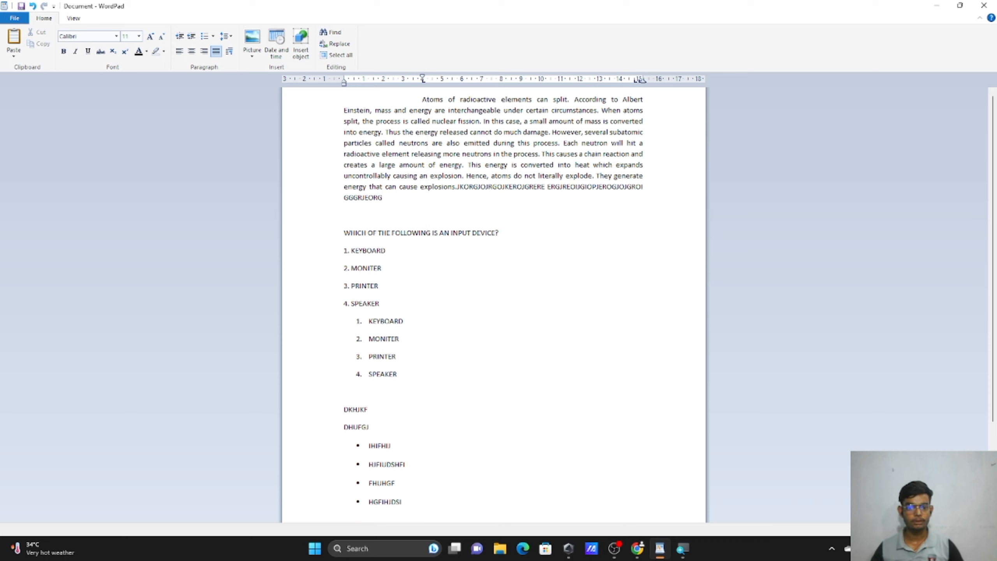
pyautogui.write('RKGHIERIGUERIGHJIERIGUERIGJ')
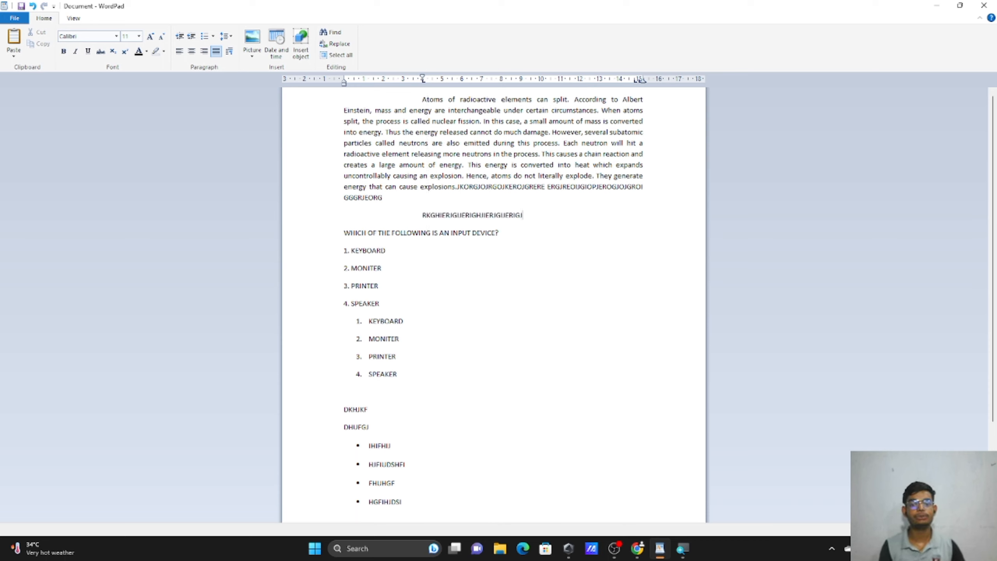
pyautogui.write(' IOEROGJIOERIGIOER GIOJHERIOGJHIREJHIRGJ')
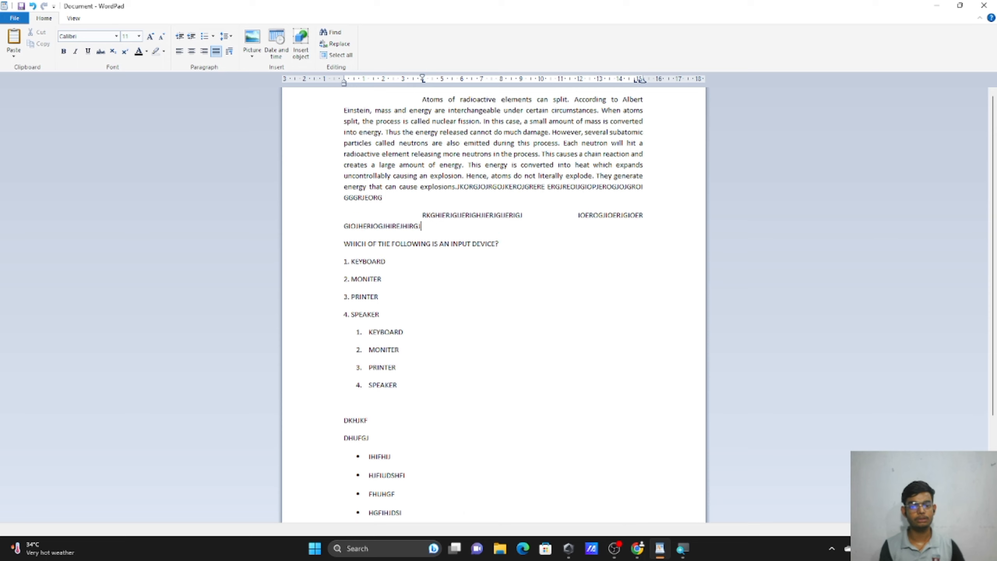
pyautogui.write('EIR GEOIRGJIERGJIREJGIERJ GIERJGIERJGIRE')
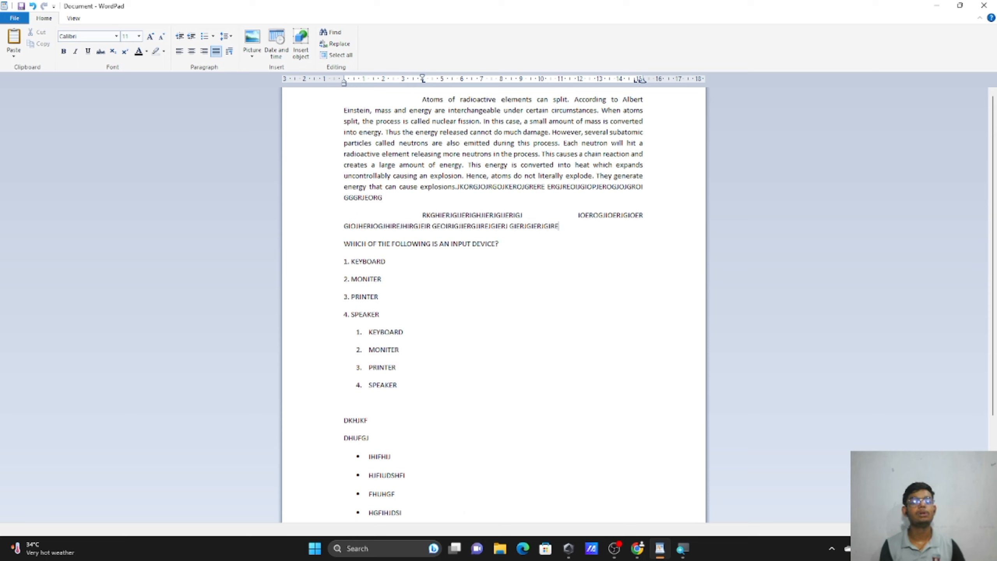
pyautogui.write(' GIERJGIEJGI')
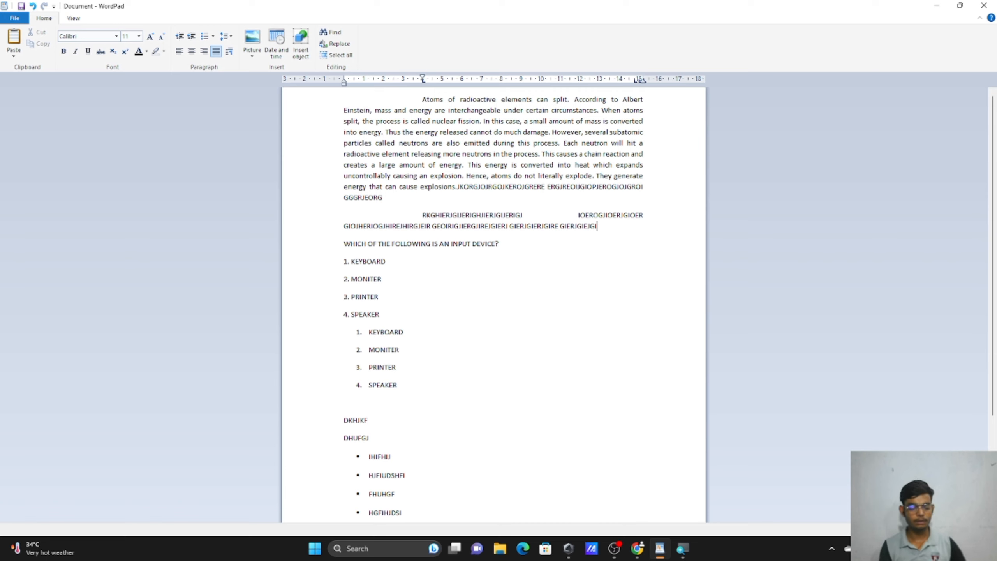
pyautogui.hotkey('ctrl', 'z')
pyautogui.hotkey('ctrl', 'z')
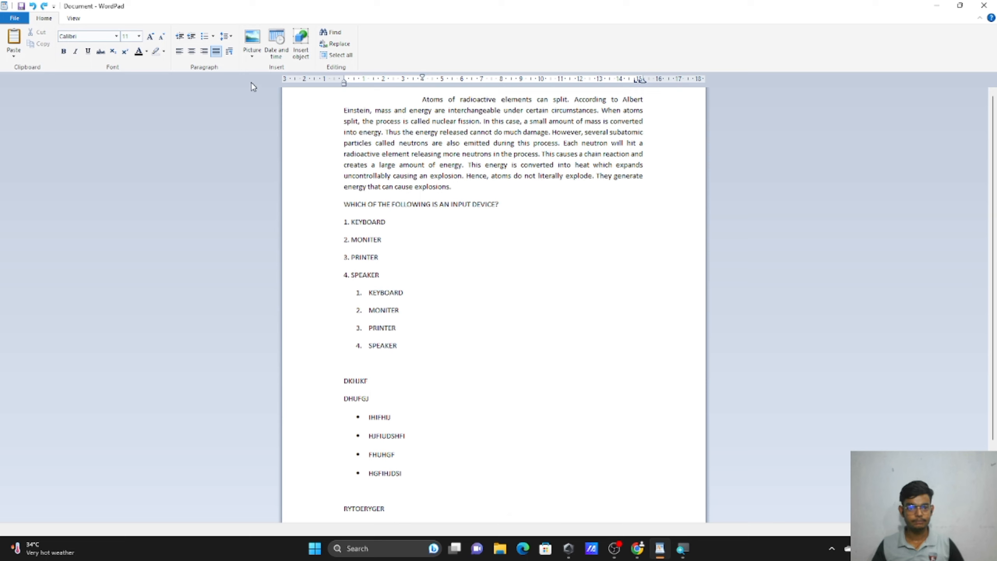
# Select the atoms paragraph and change its first-line indent from 4 cm to 0 cm.
pyautogui.moveTo(310, 104); pyautogui.dragTo(336, 196)
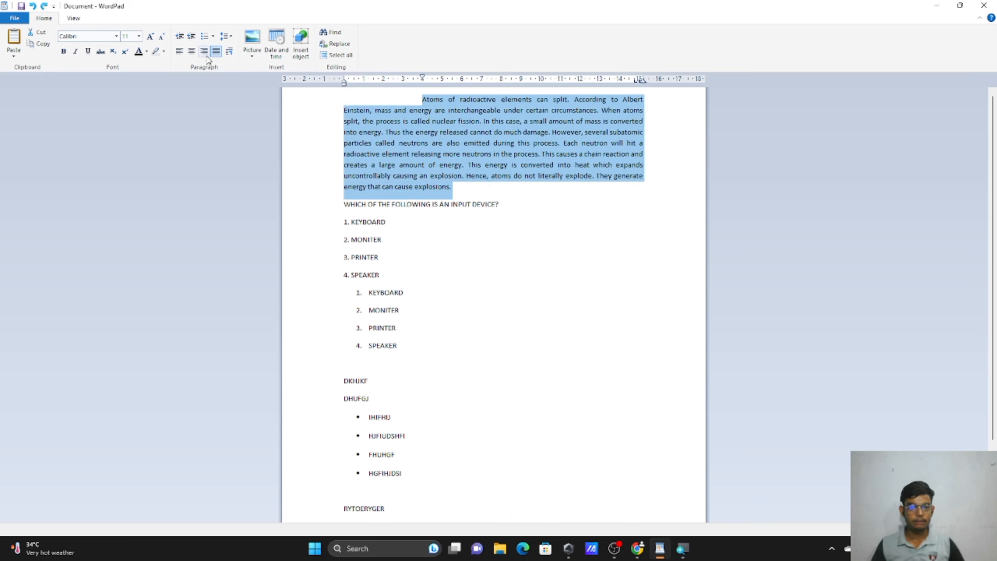
pyautogui.click(230, 52)
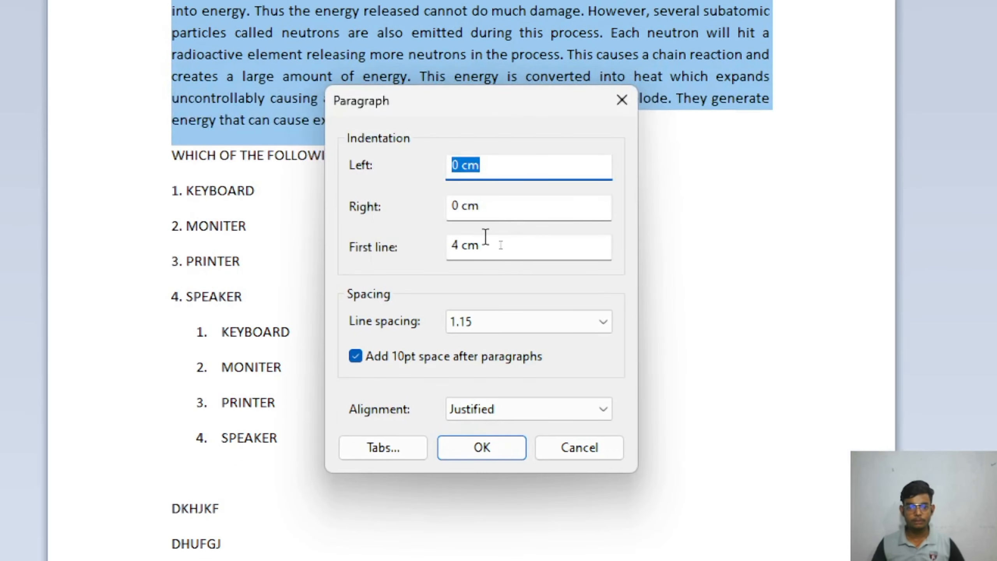
pyautogui.click(488, 249)
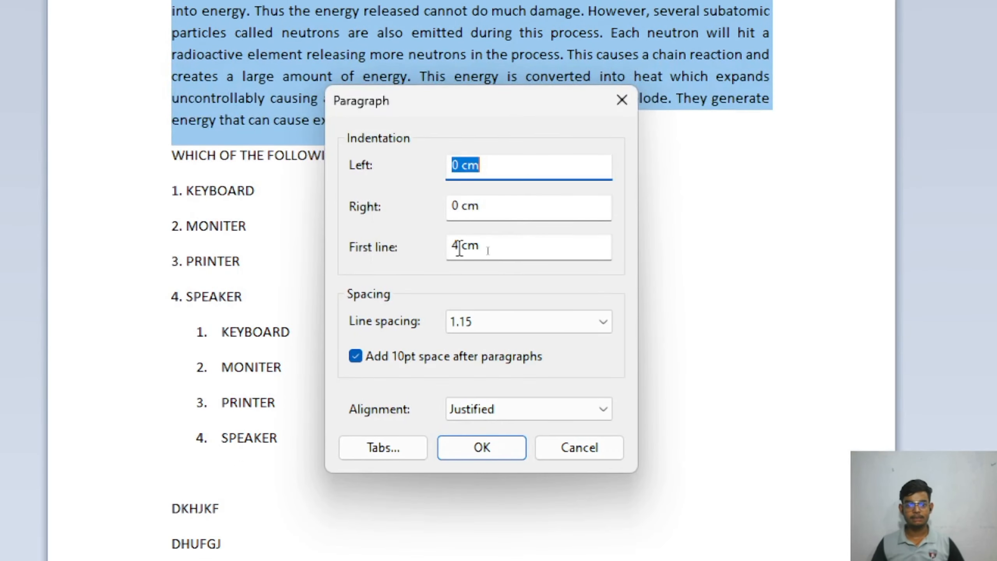
pyautogui.press('BackSpace')
pyautogui.write('0')
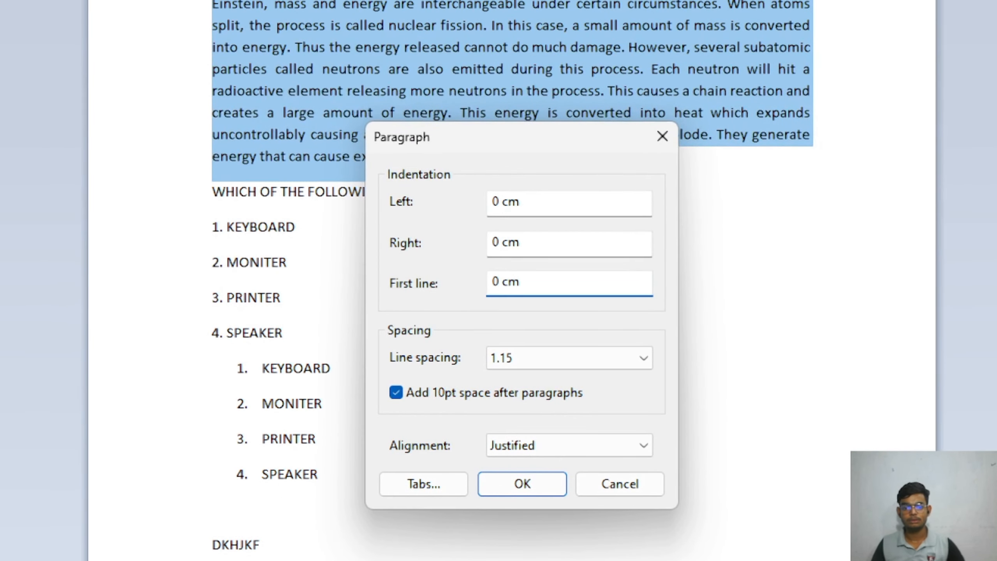
# Keep 1.15 line spacing and Justified alignment, then apply the paragraph settings.
pyautogui.click(608, 365)
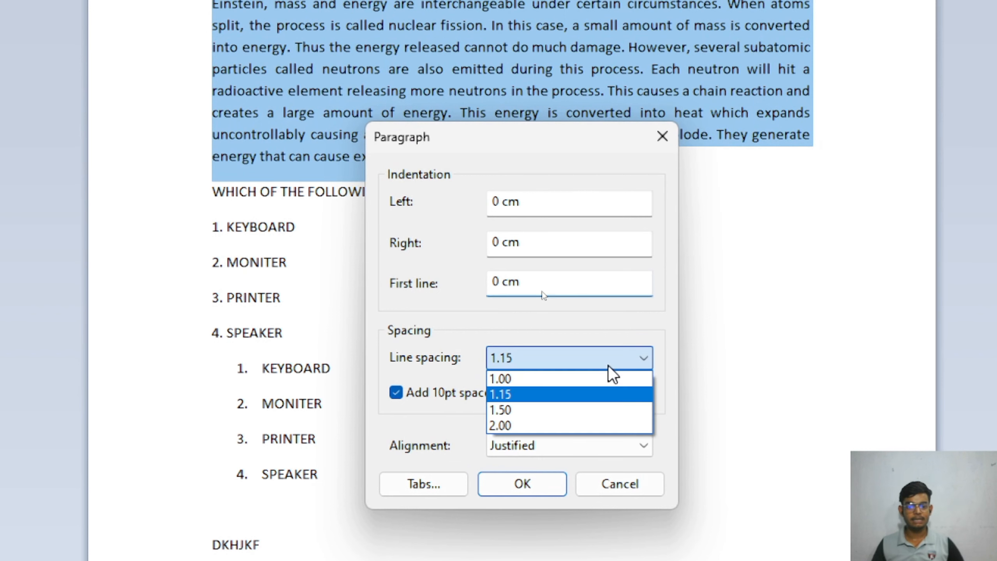
pyautogui.click(579, 362)
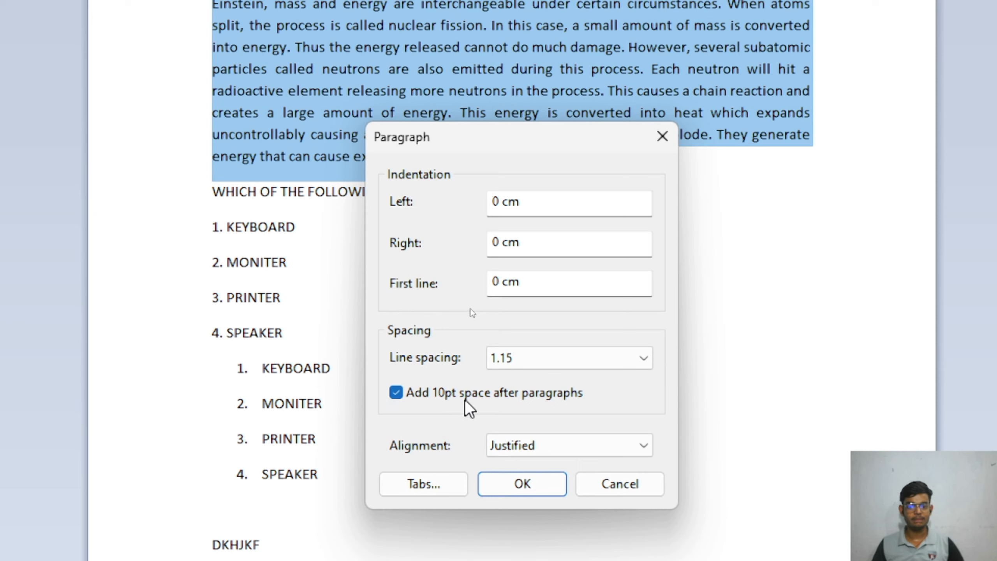
pyautogui.click(511, 445)
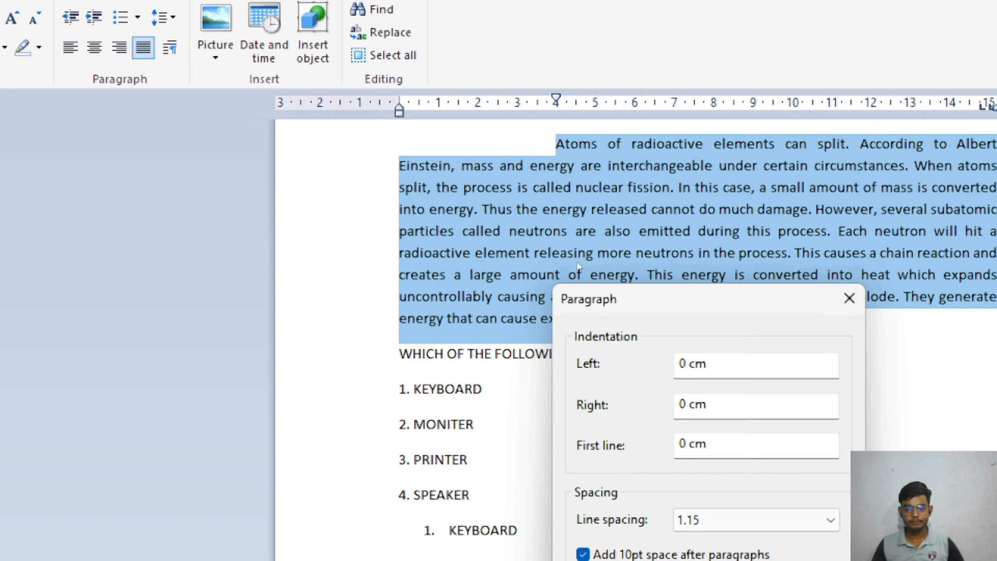
pyautogui.click(734, 504)
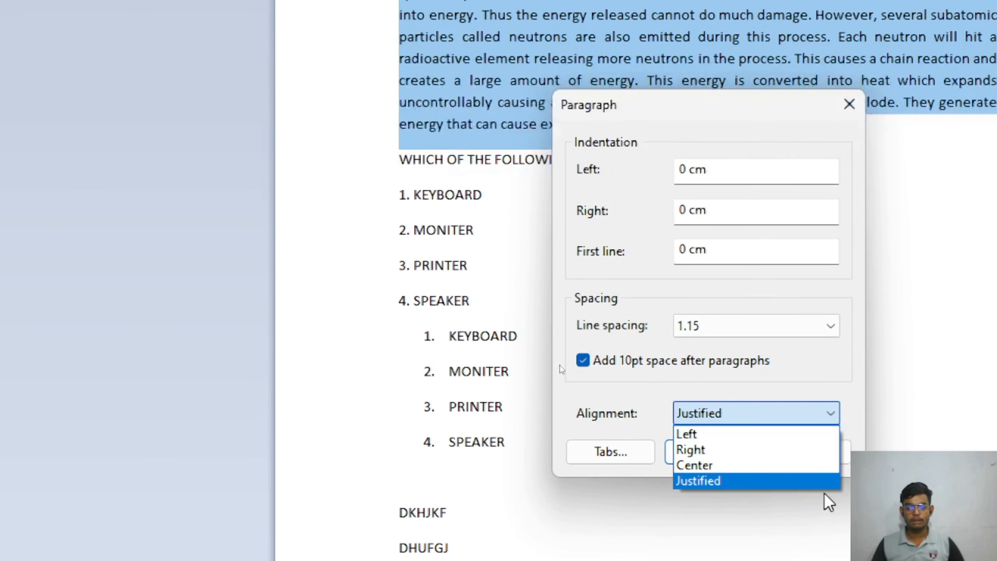
pyautogui.click(823, 410)
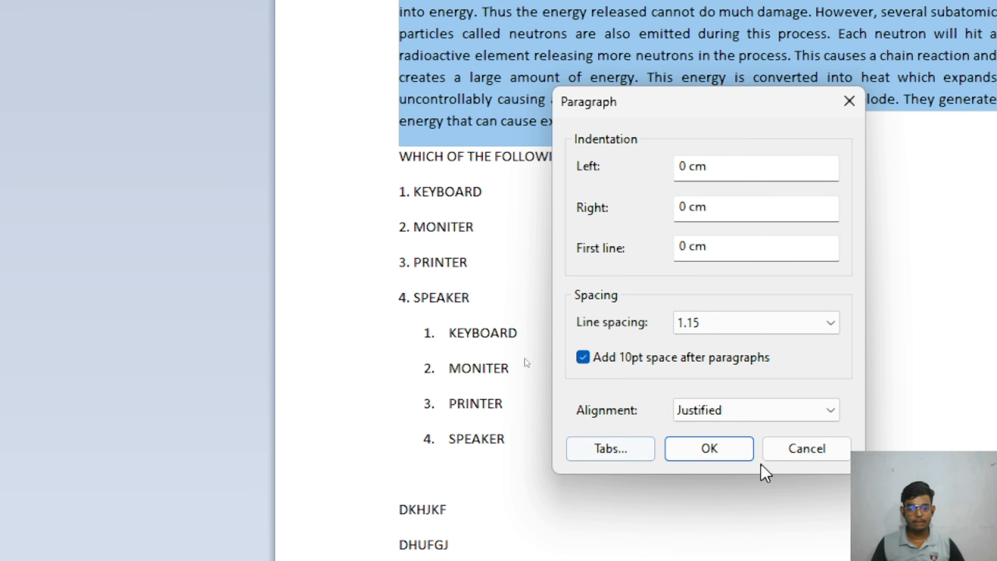
pyautogui.click(743, 450)
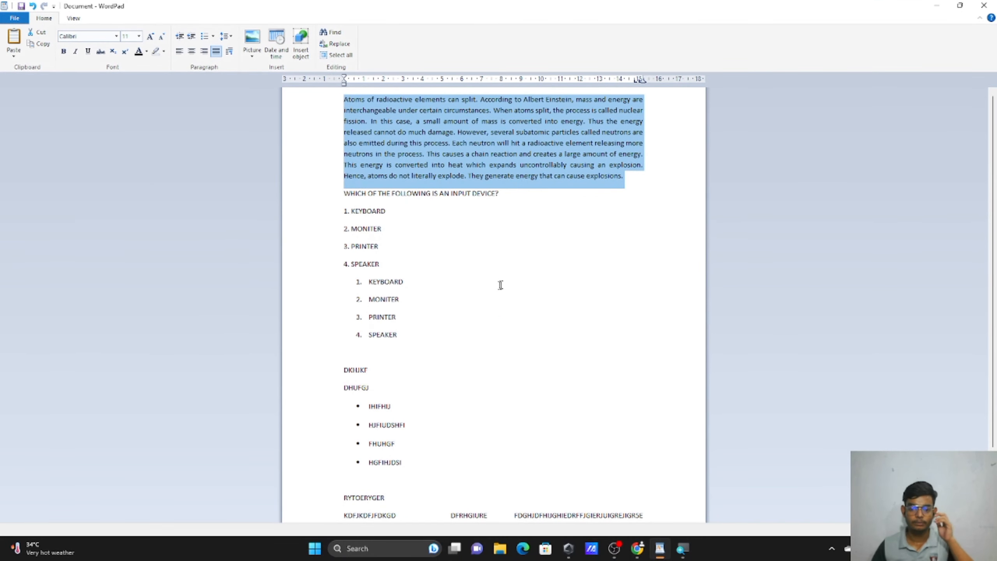
# Add a new final line reading NAME below the KDFJKDFJFDKGD text.
pyautogui.scroll(-3, 931, 359)
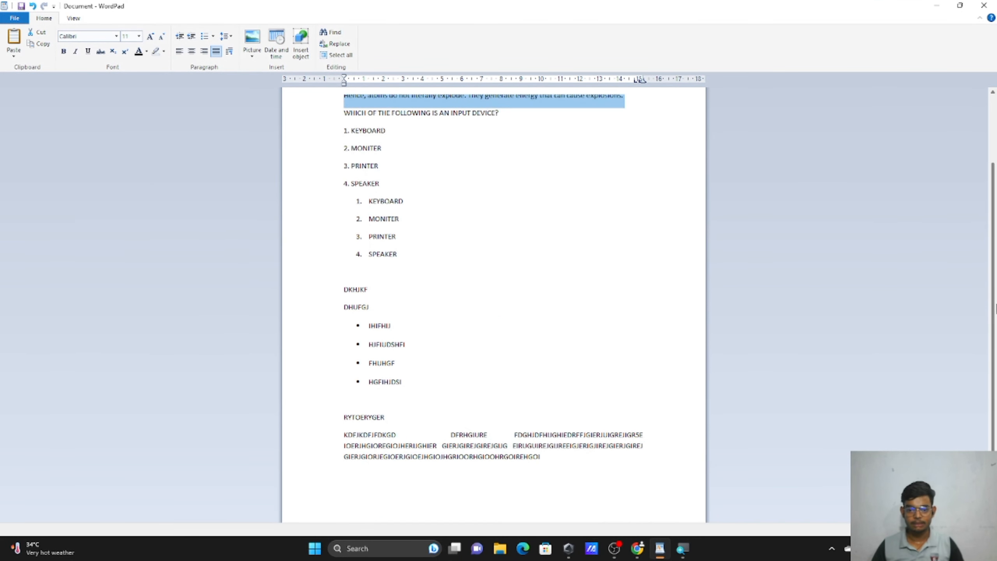
pyautogui.click(579, 437)
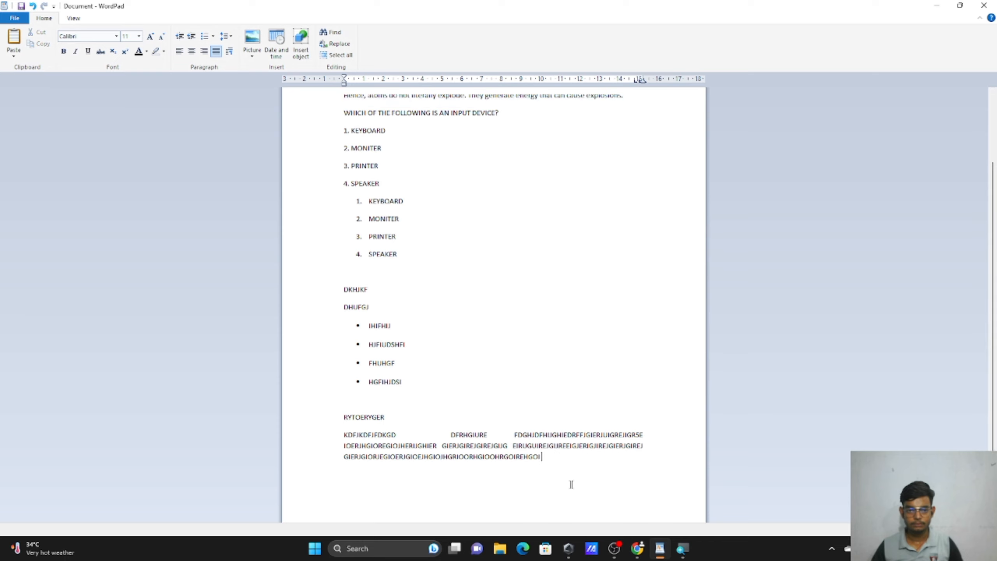
pyautogui.press('Return')
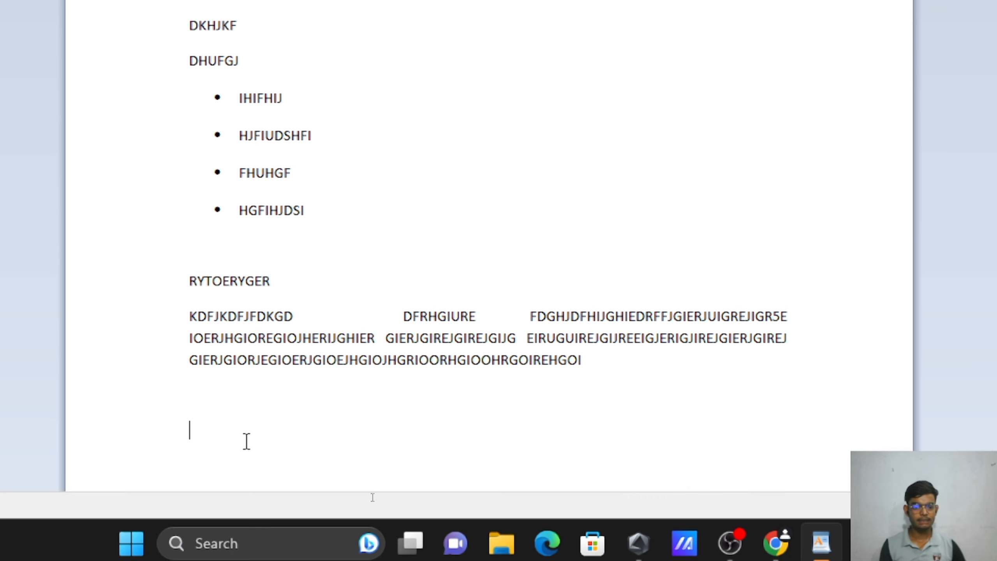
pyautogui.write('NAM')
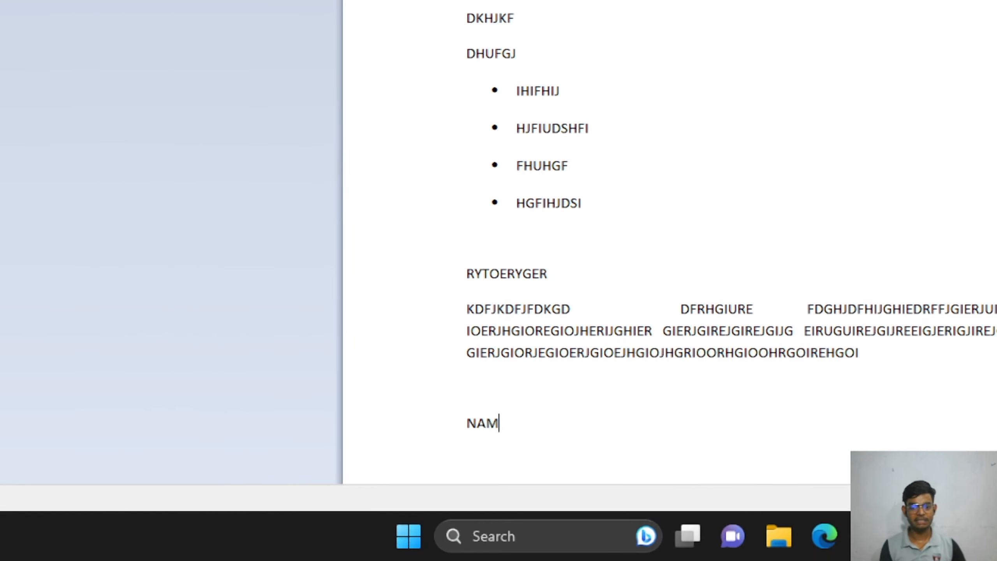
pyautogui.write('E')
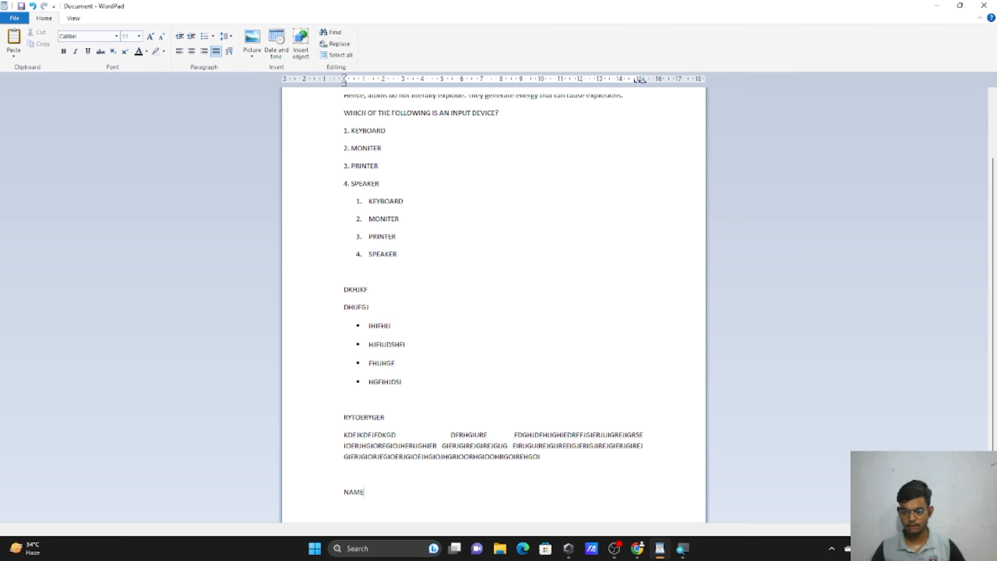
pyautogui.keyDown('ctrl'); pyautogui.scroll(4, 494, 307); pyautogui.keyUp('ctrl')
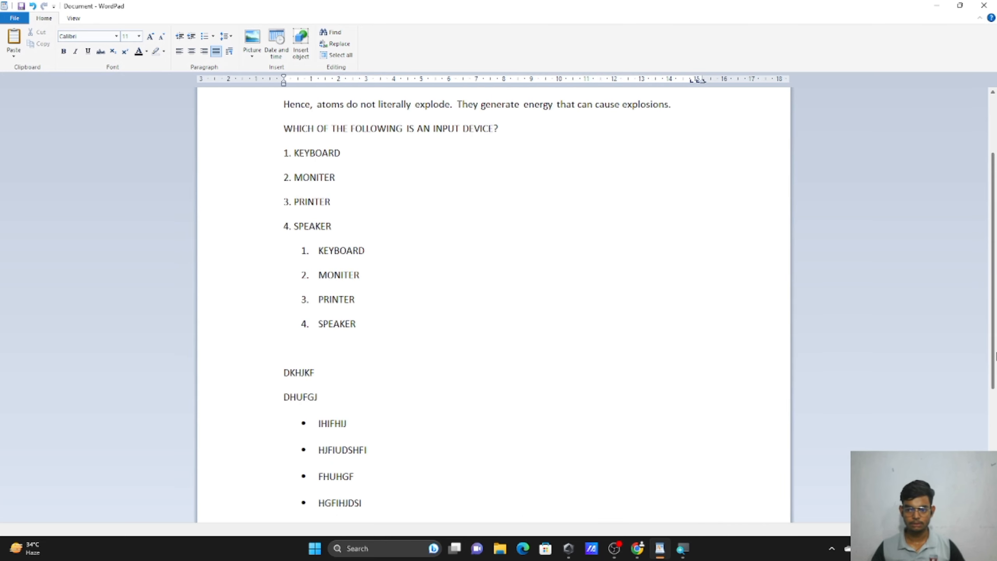
pyautogui.scroll(-3, 494, 307)
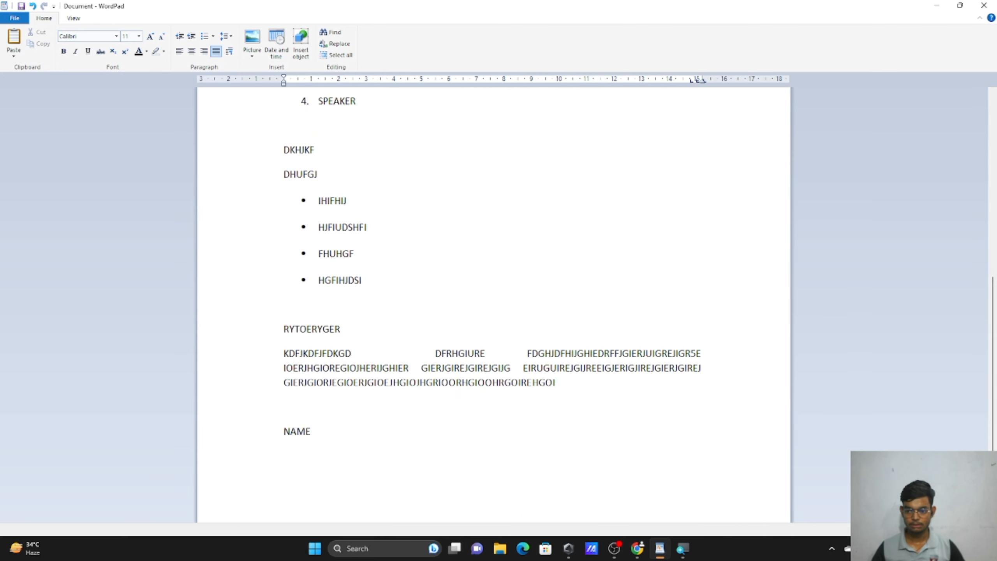
pyautogui.keyDown('ctrl'); pyautogui.scroll(2, 494, 307); pyautogui.keyUp('ctrl')
pyautogui.scroll(-1, 494, 306)
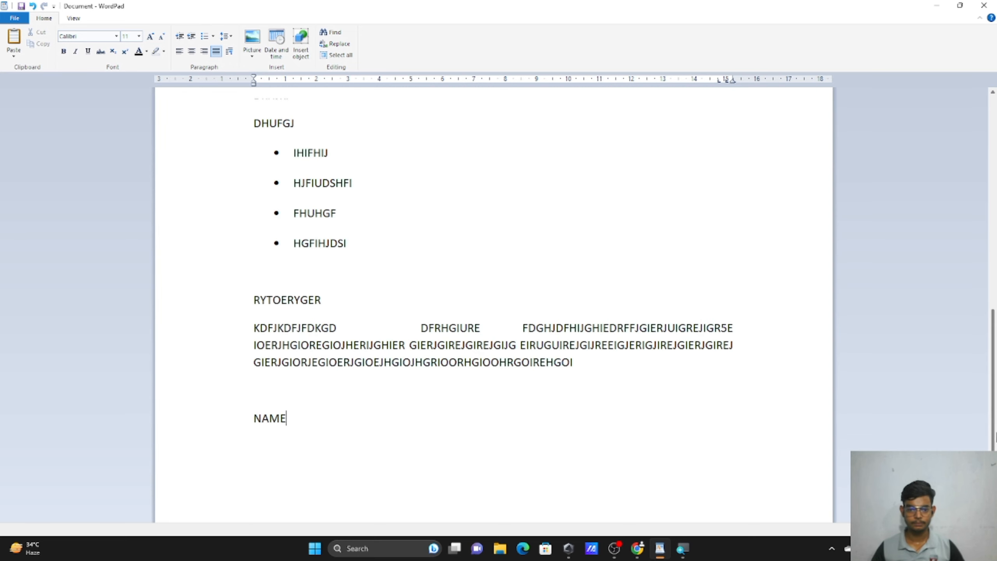
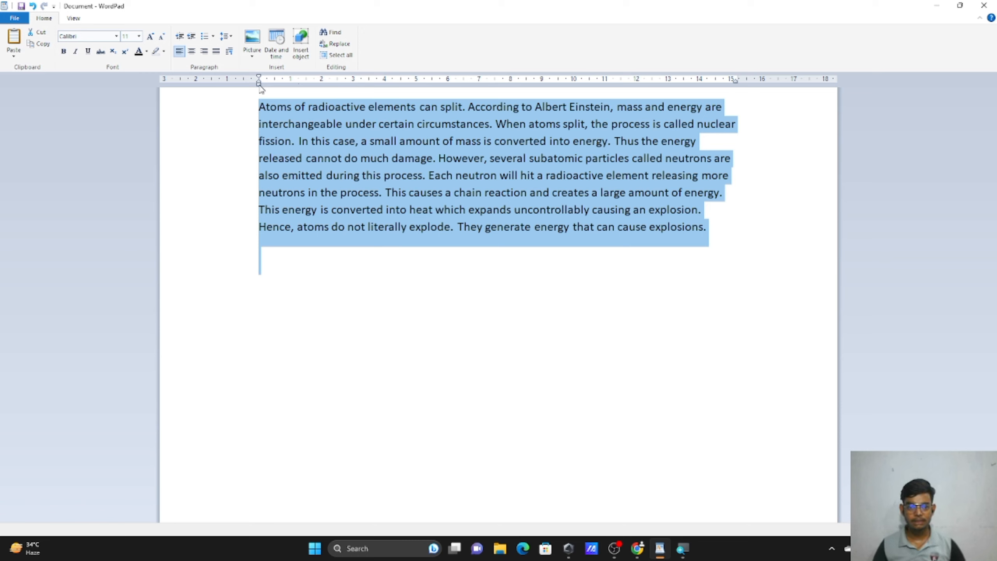
# Nudge the hanging-indent marker to keep the paragraph flush left, then show the Picture options.
pyautogui.moveTo(259, 83)
pyautogui.mouseDown()
pyautogui.moveTo(290, 91)
pyautogui.moveTo(259, 91)
pyautogui.mouseUp()
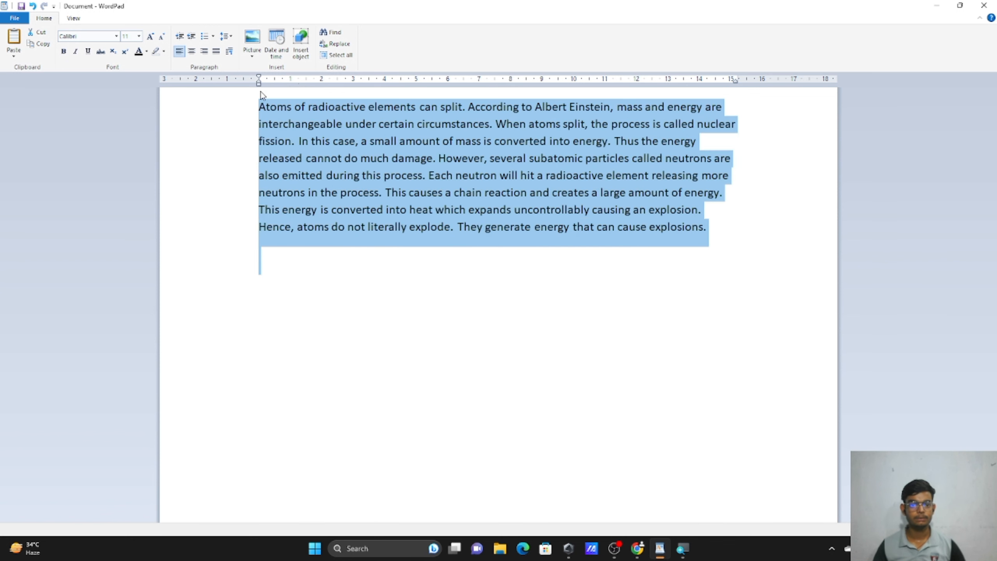
pyautogui.click(388, 251)
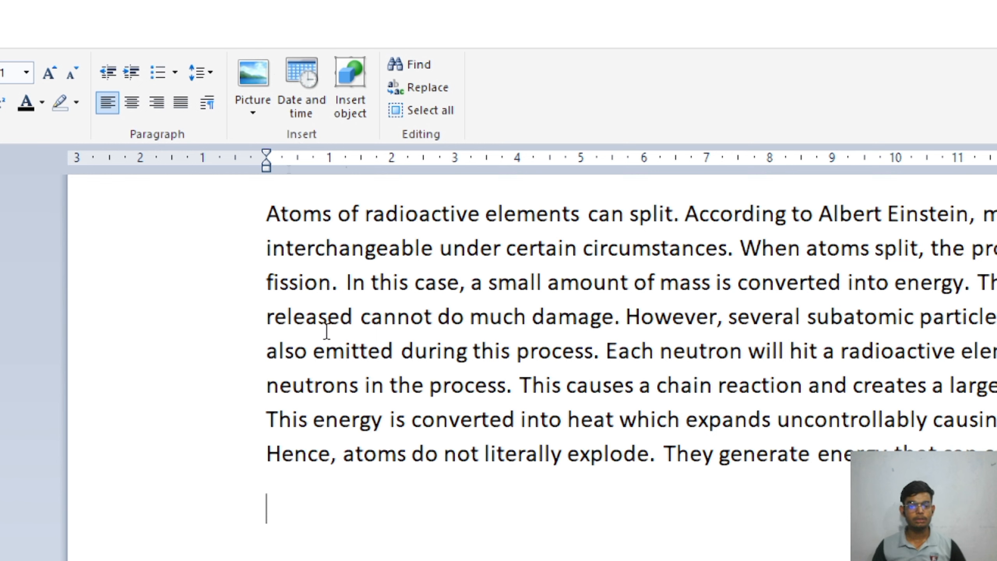
pyautogui.click(254, 105)
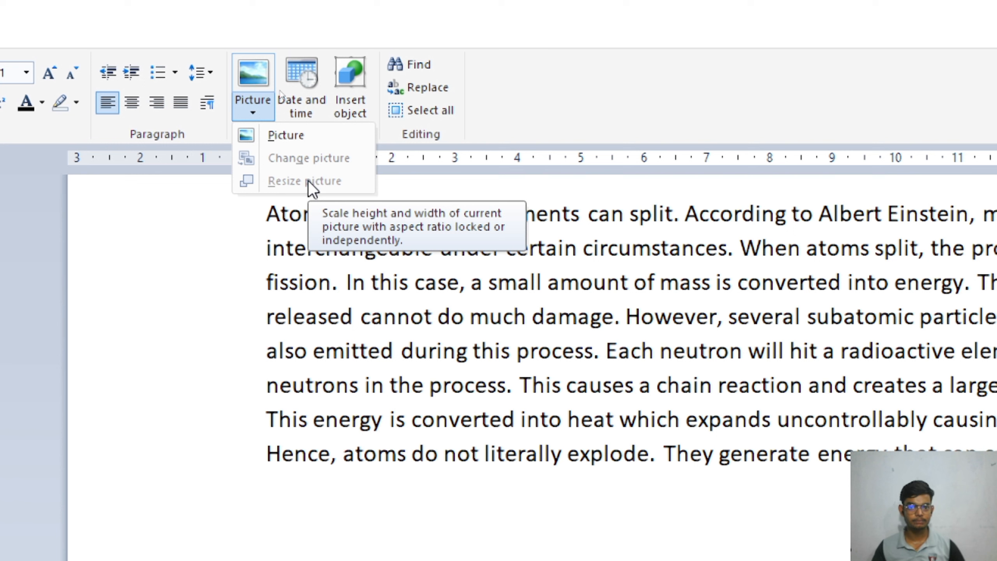
# Insert the grey TUF Gaming wallpaper from Desktop > WALLPAPERS below the paragraph.
pyautogui.click(293, 134)
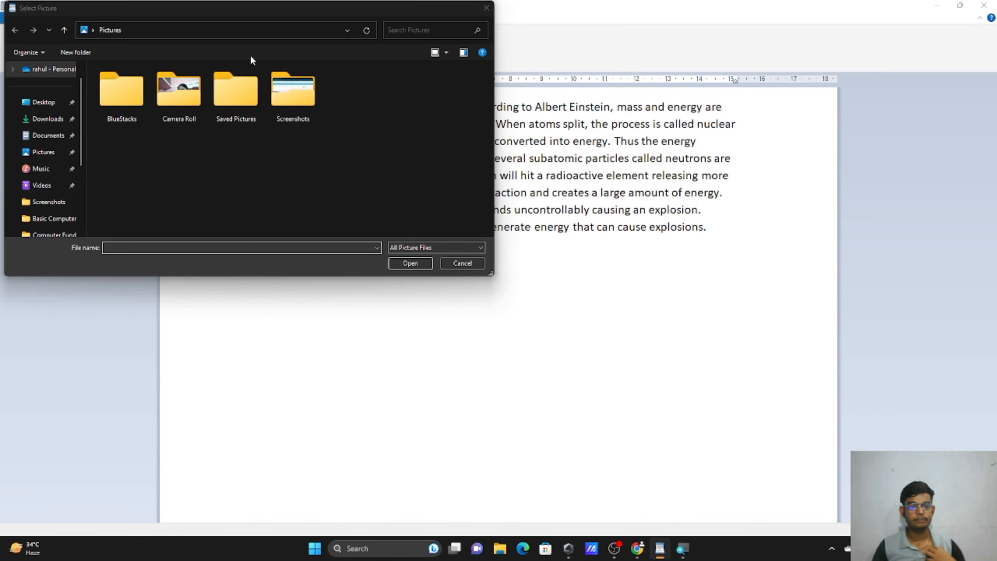
pyautogui.moveTo(250, 18); pyautogui.dragTo(292, 31)
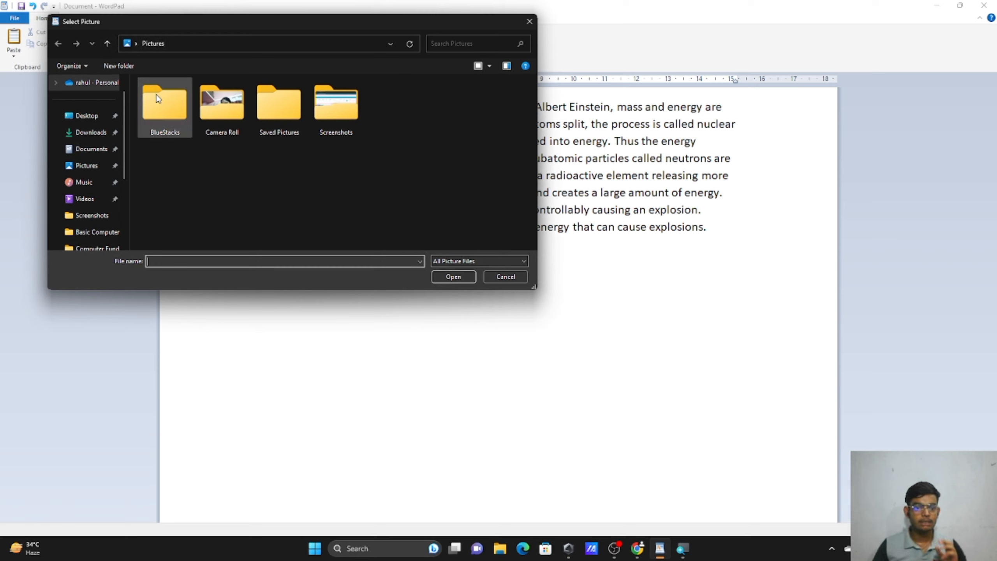
pyautogui.click(87, 118)
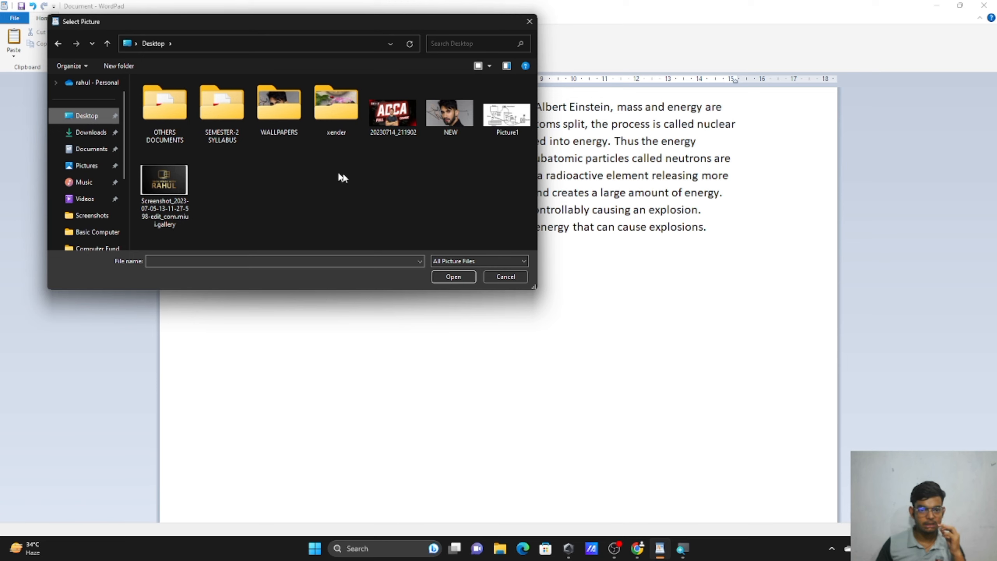
pyautogui.doubleClick(295, 124)
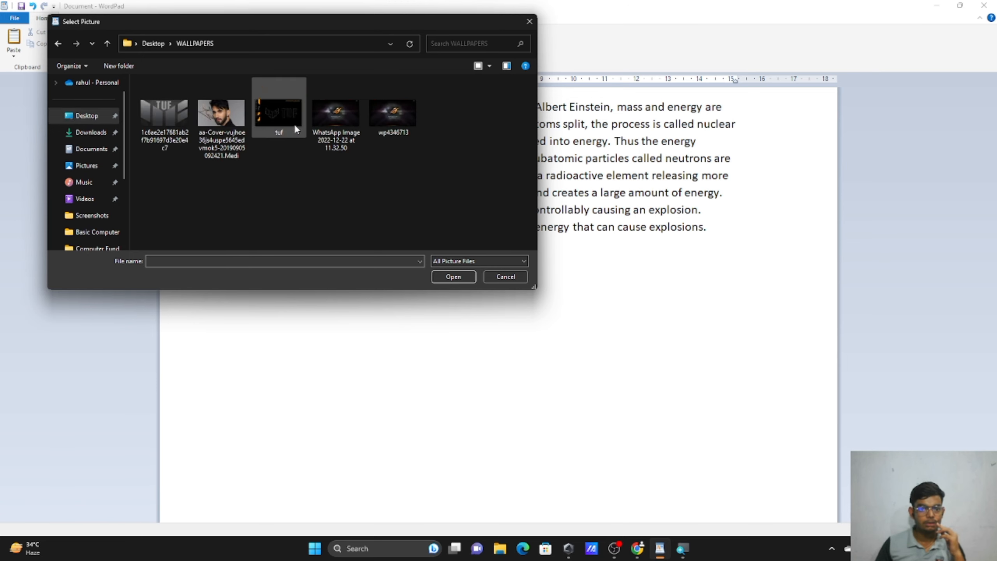
pyautogui.click(279, 134)
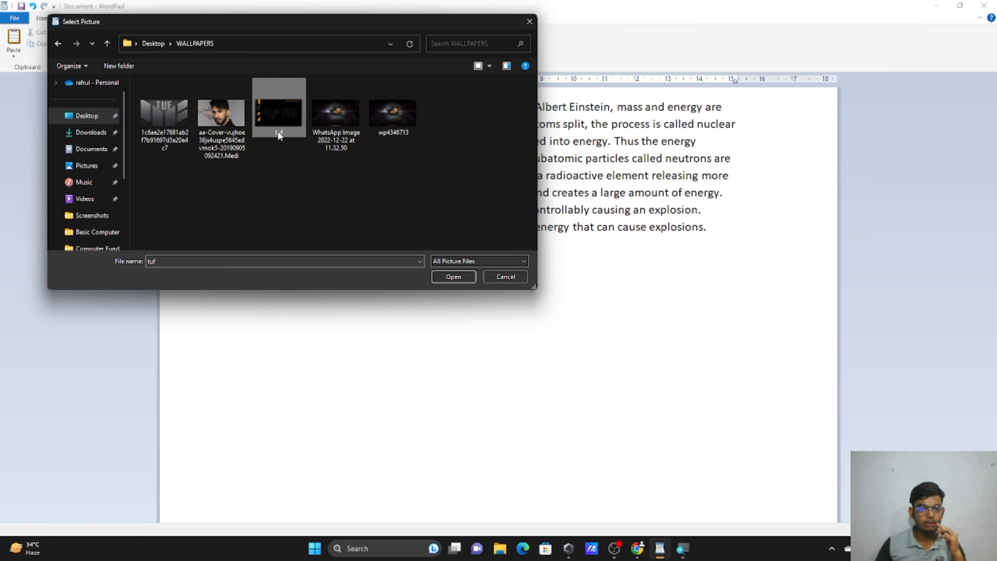
pyautogui.click(176, 139)
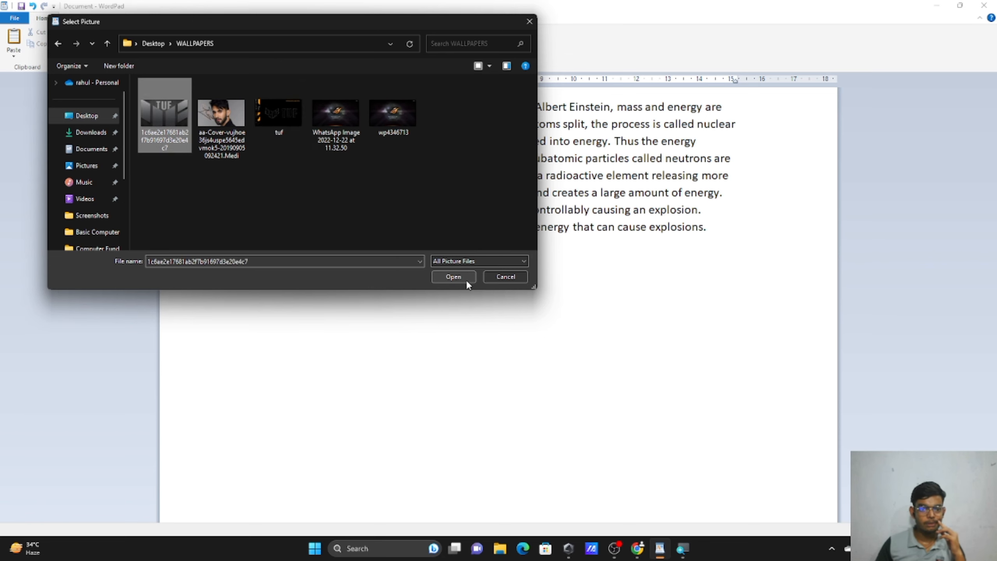
pyautogui.click(453, 276)
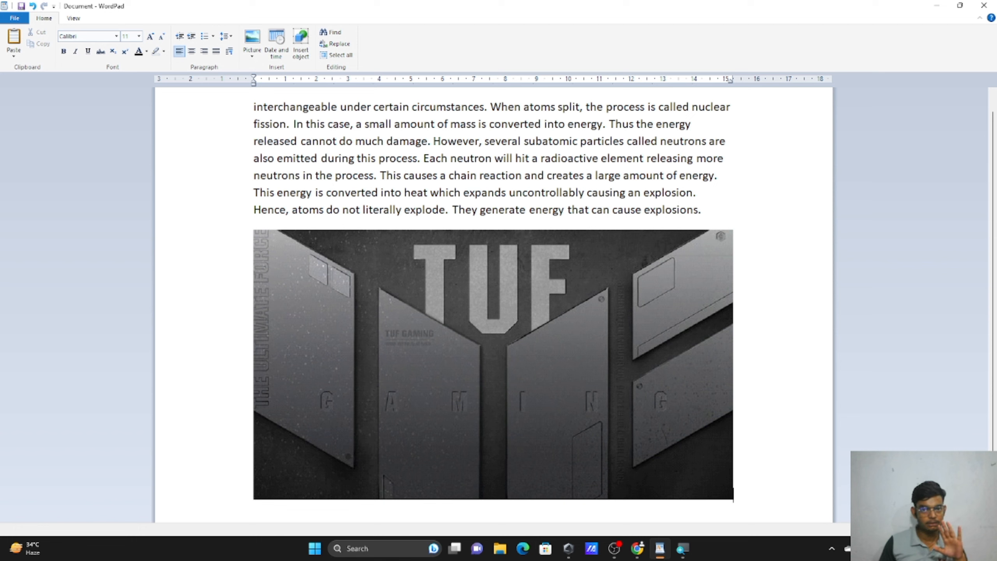
pyautogui.click(702, 211)
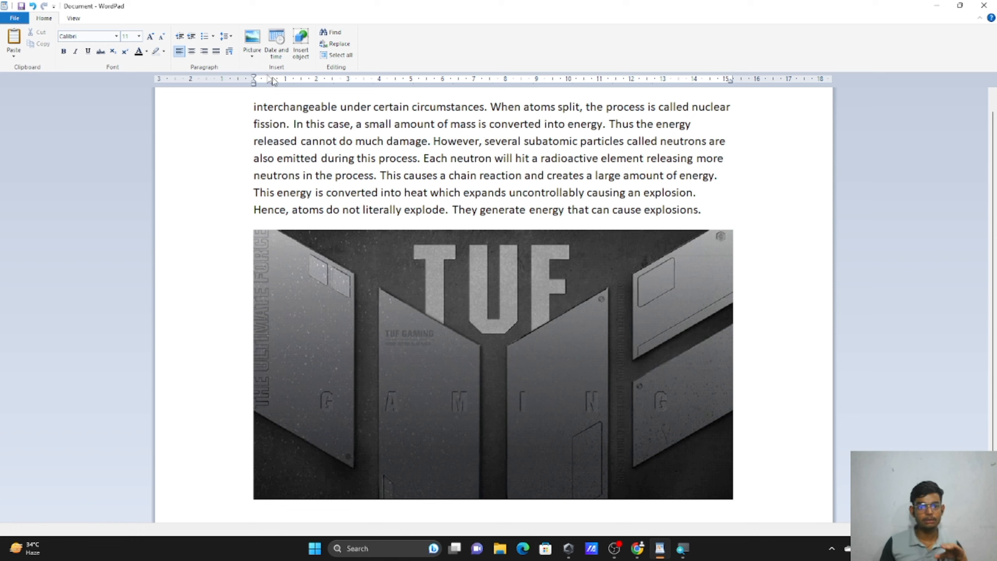
pyautogui.click(252, 53)
pyautogui.click(253, 75)
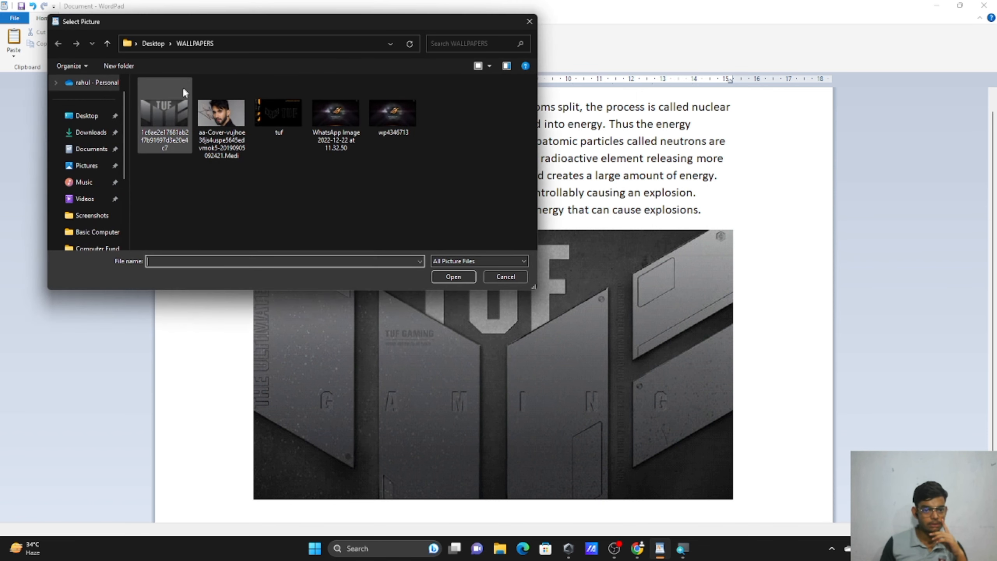
pyautogui.click(453, 277)
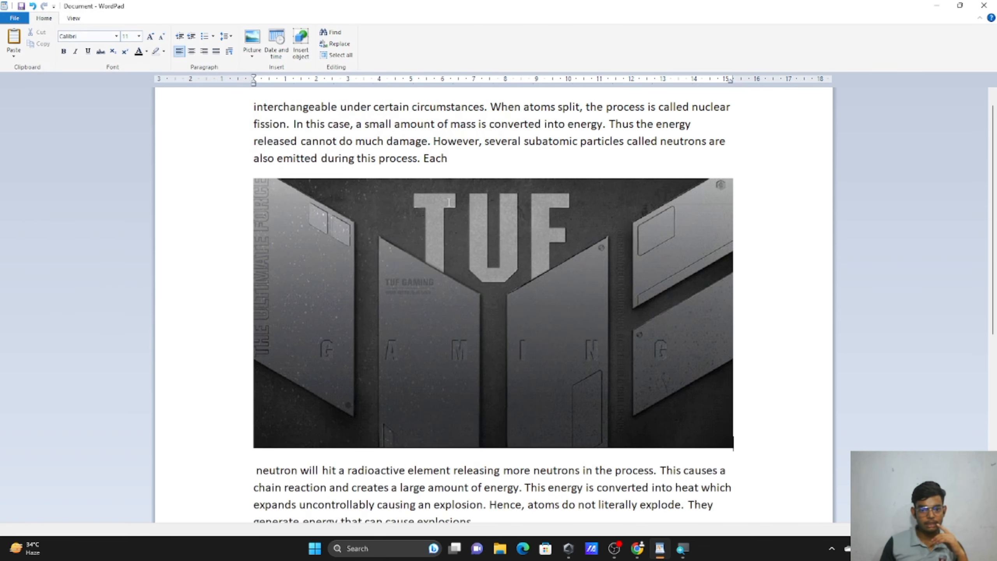
pyautogui.press('super')
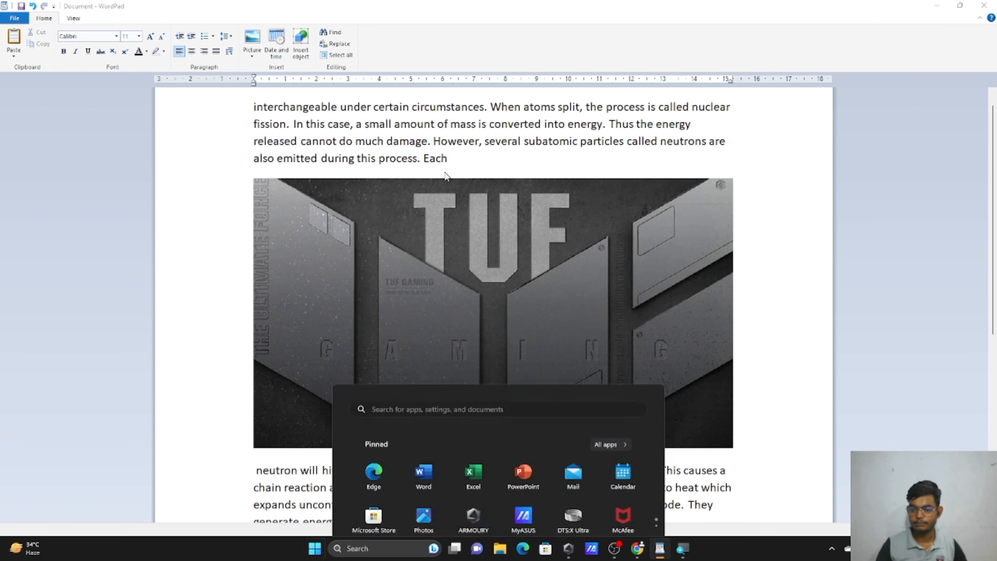
pyautogui.press('super')
pyautogui.scroll(-5, 543, 133)
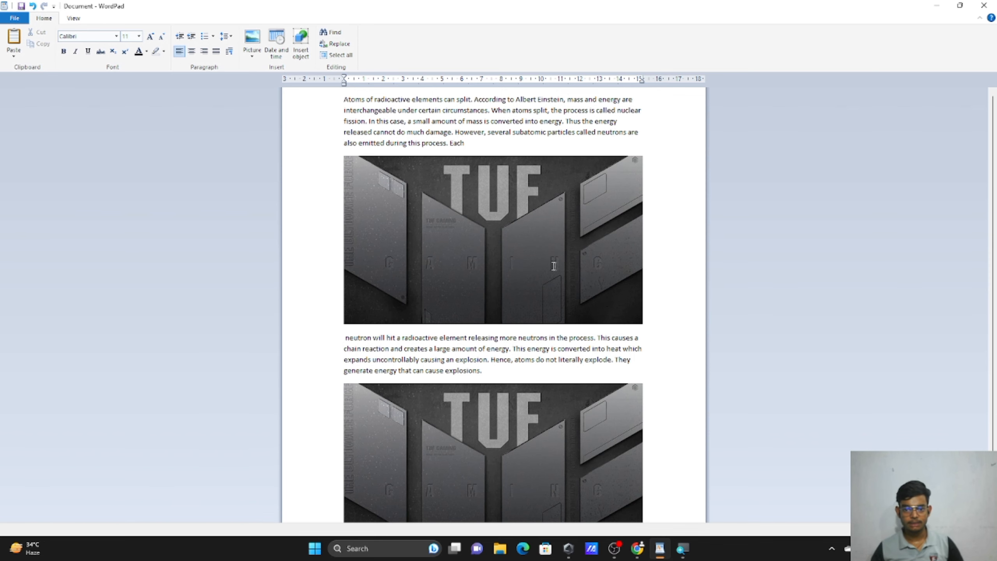
pyautogui.click(547, 264)
pyautogui.press('Delete')
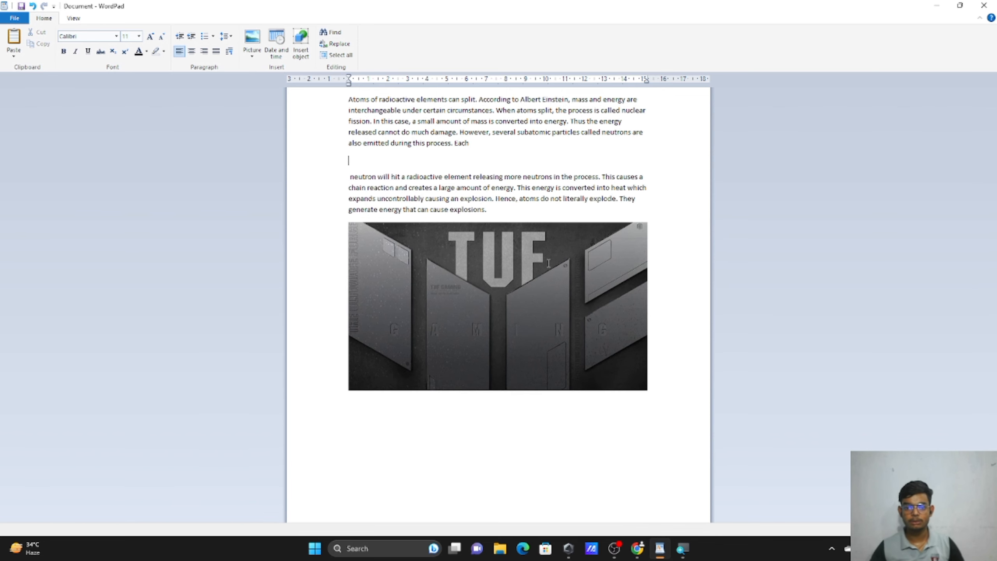
pyautogui.press('BackSpace')
pyautogui.press('BackSpace')
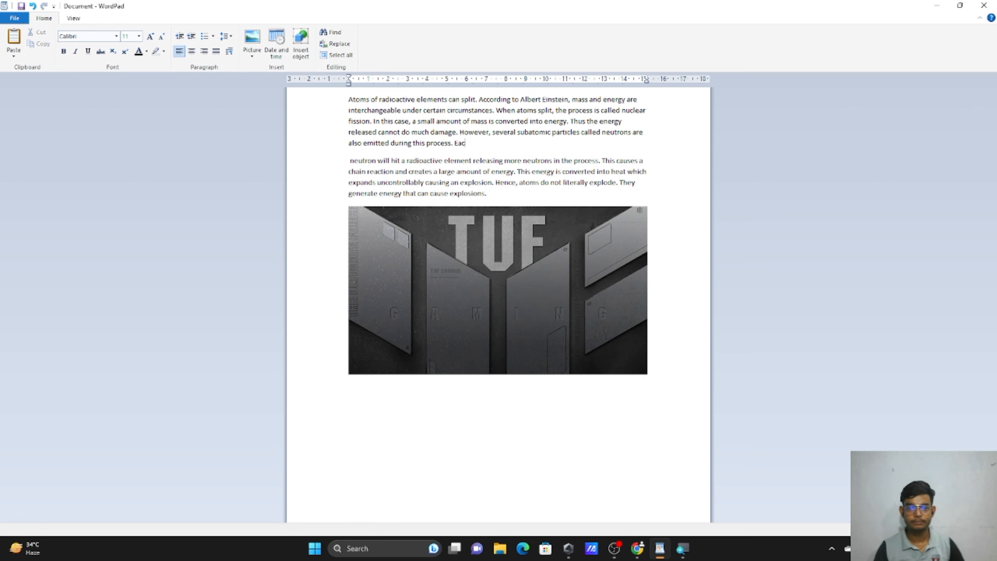
pyautogui.write('h')
pyautogui.press('Return')
pyautogui.hotkey('ctrl', 'v')
pyautogui.hotkey('ctrl', 'z')
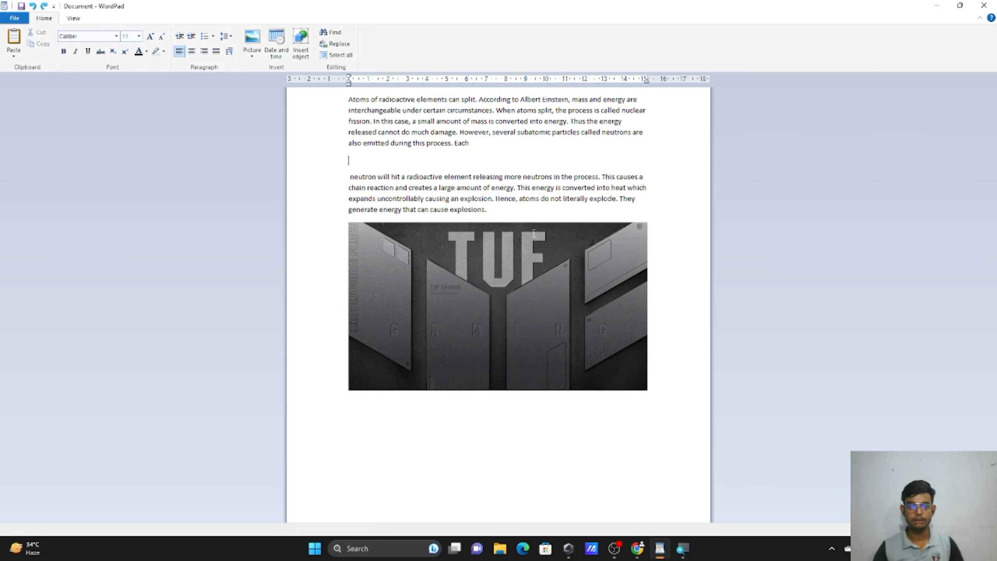
pyautogui.press('BackSpace')
pyautogui.press('Delete')
pyautogui.press('Delete')
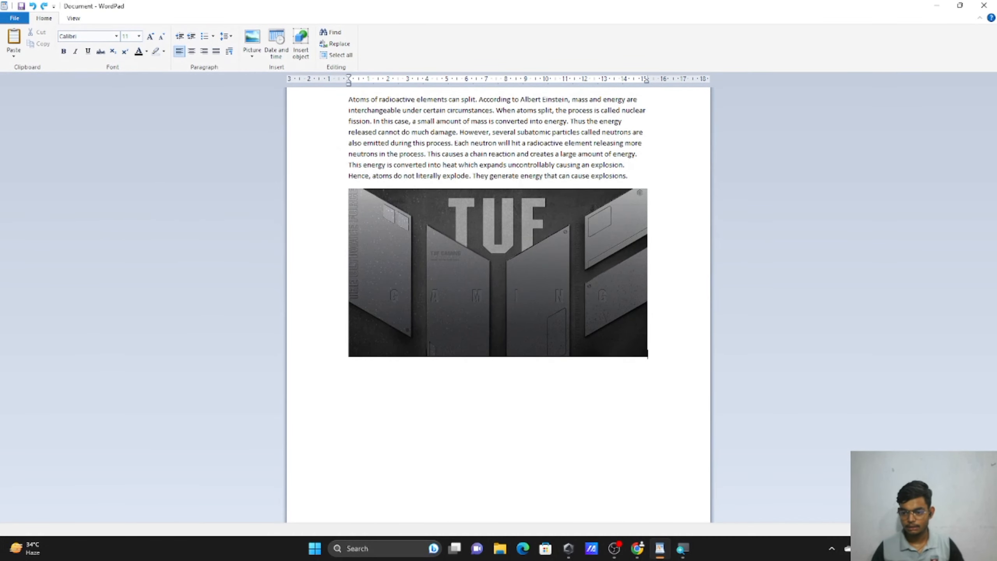
pyautogui.scroll(5, 498, 236)
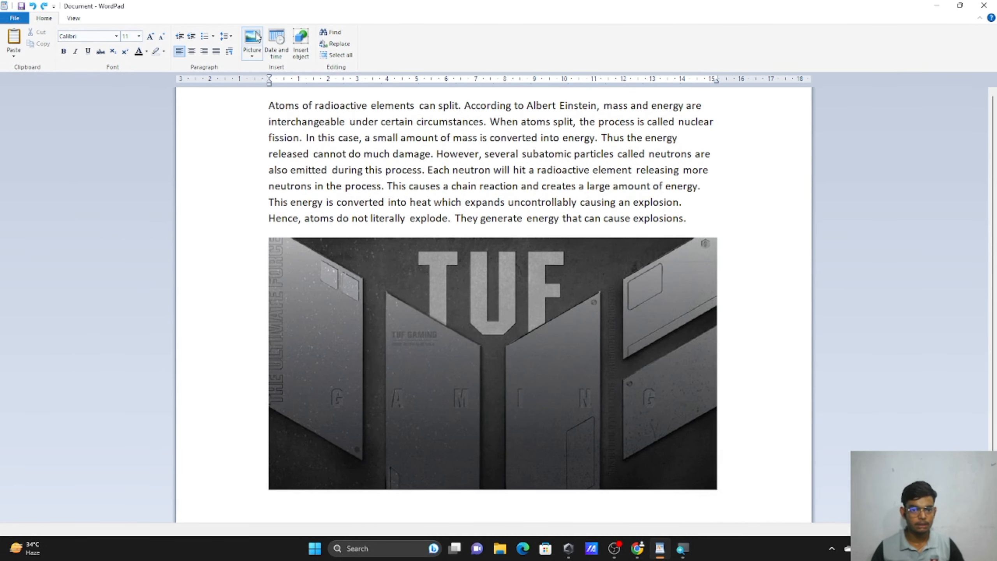
# Use Change picture to replace the TUF image with the WhatsApp Image Republic of Gamers wallpaper.
pyautogui.click(252, 55)
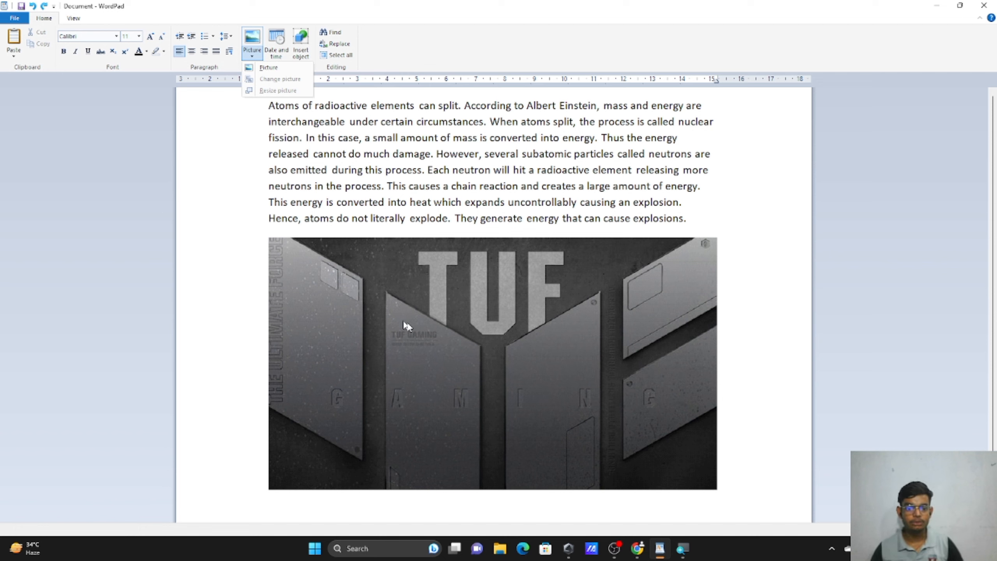
pyautogui.click(786, 359)
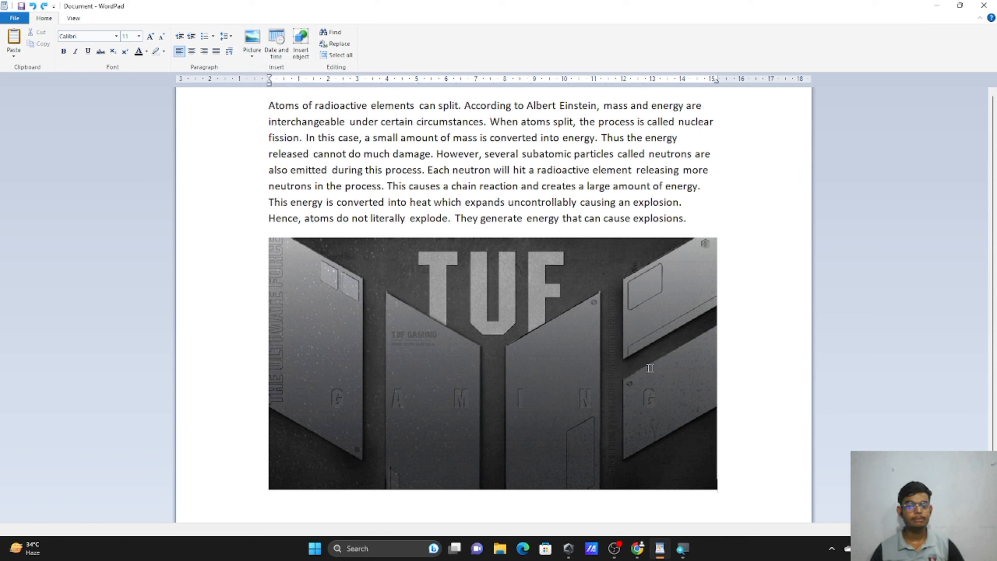
pyautogui.click(548, 343)
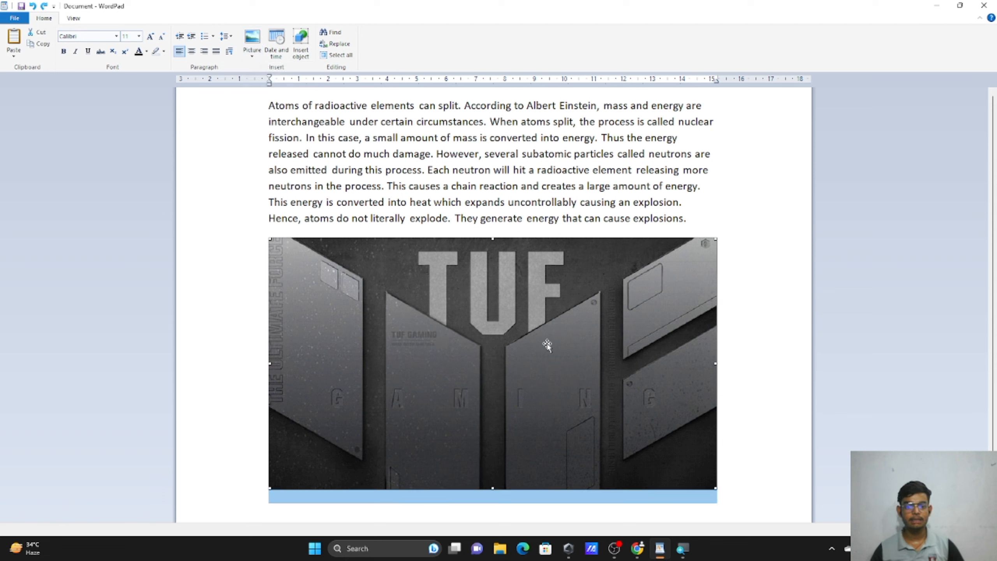
pyautogui.click(252, 56)
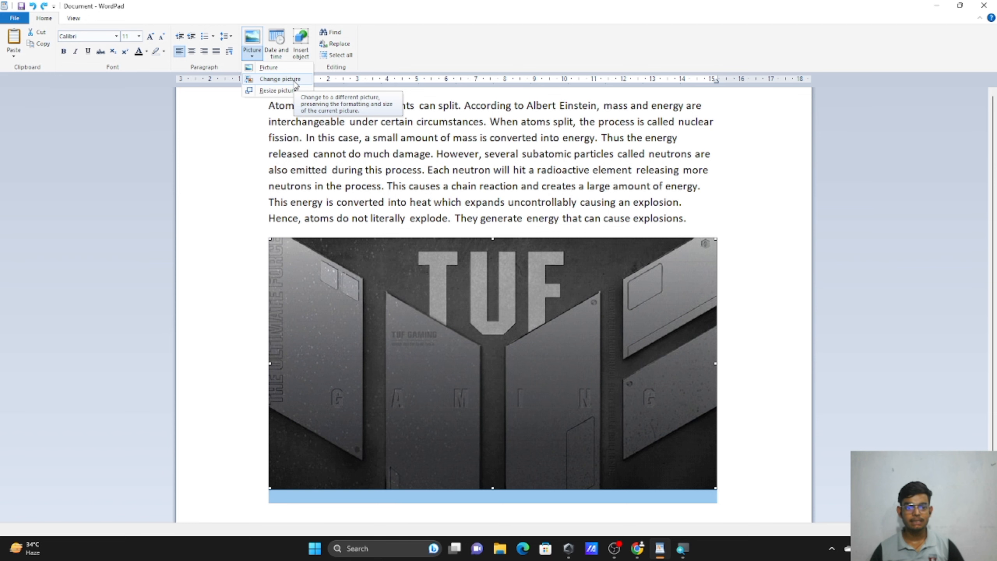
pyautogui.click(294, 82)
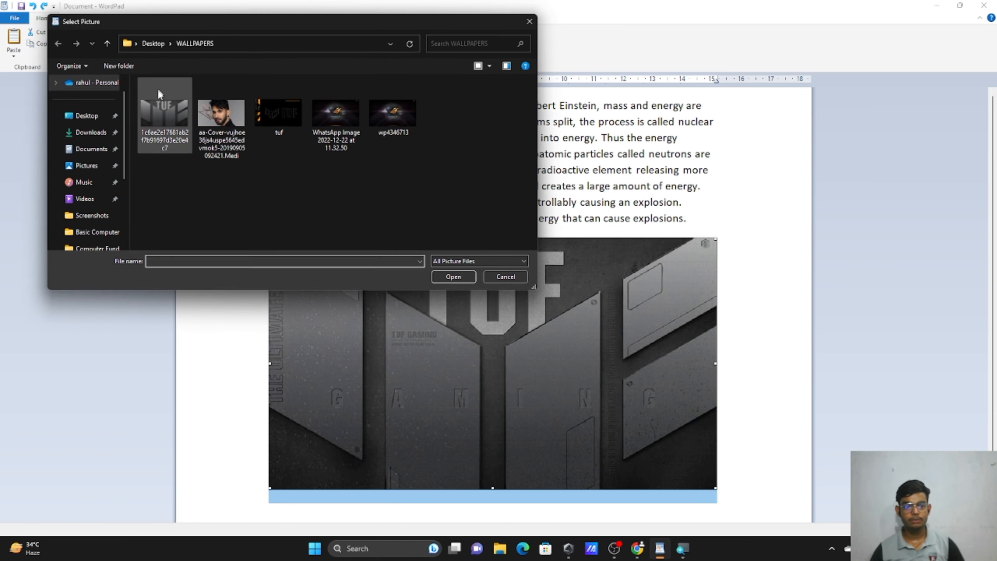
pyautogui.click(350, 148)
pyautogui.click(448, 275)
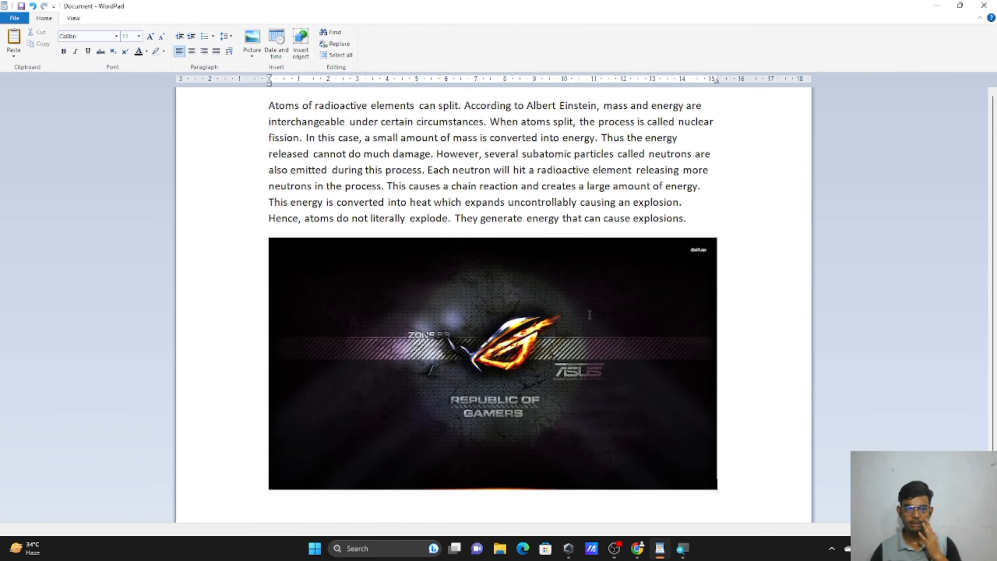
pyautogui.click(457, 322)
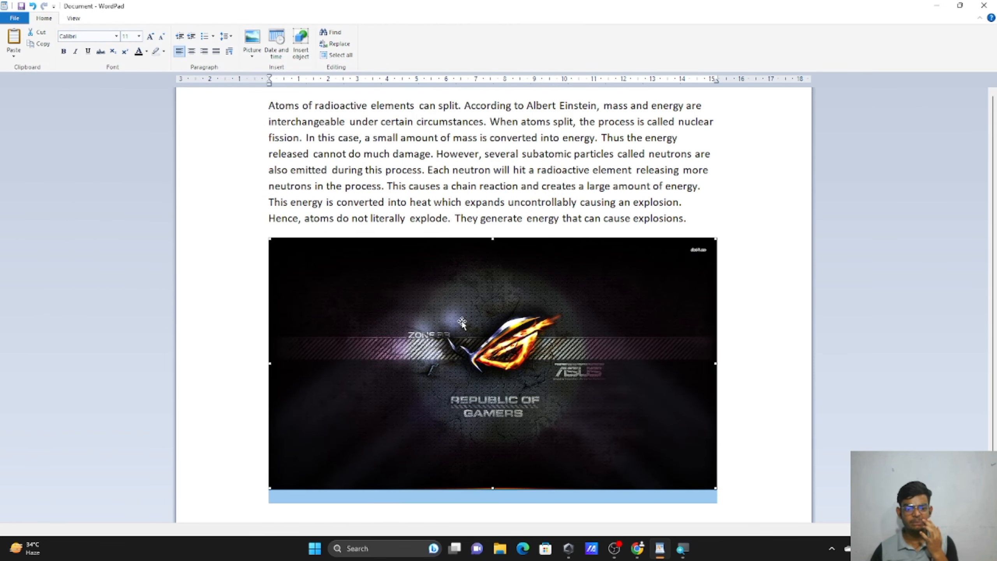
pyautogui.click(253, 59)
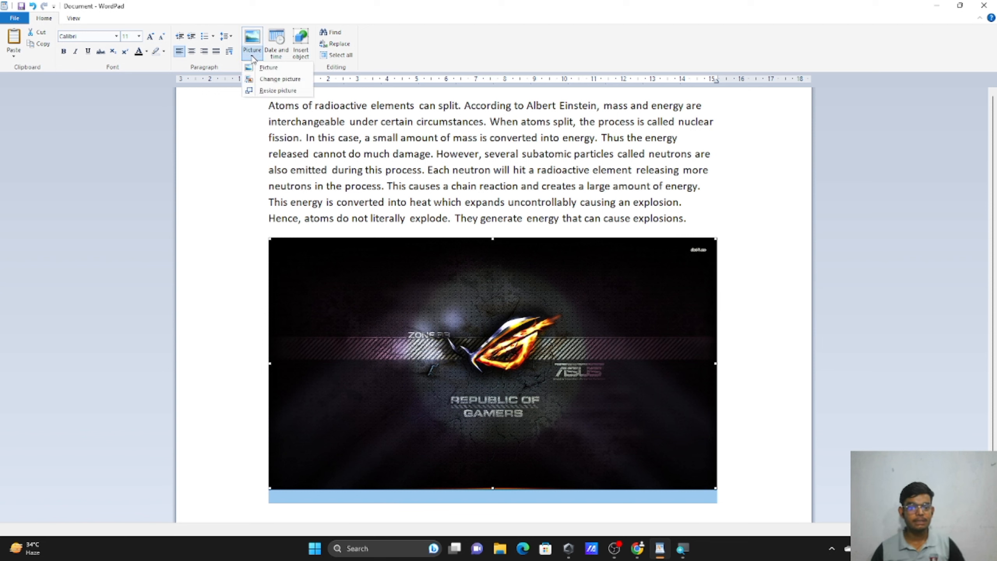
# Resize the picture unevenly to 30% width by 12% height with aspect ratio unlocked.
pyautogui.click(270, 91)
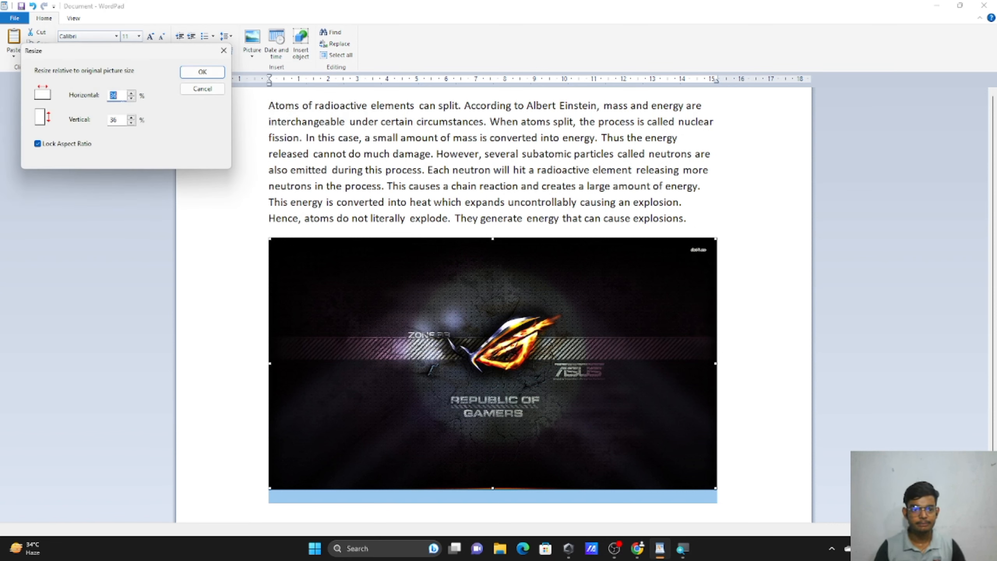
pyautogui.press('BackSpace')
pyautogui.write('3')
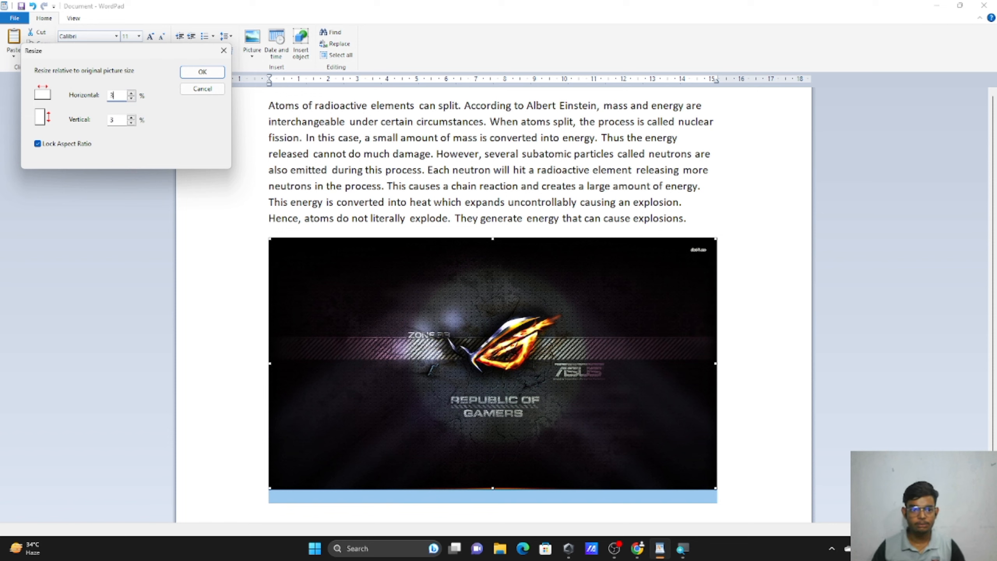
pyautogui.write('0')
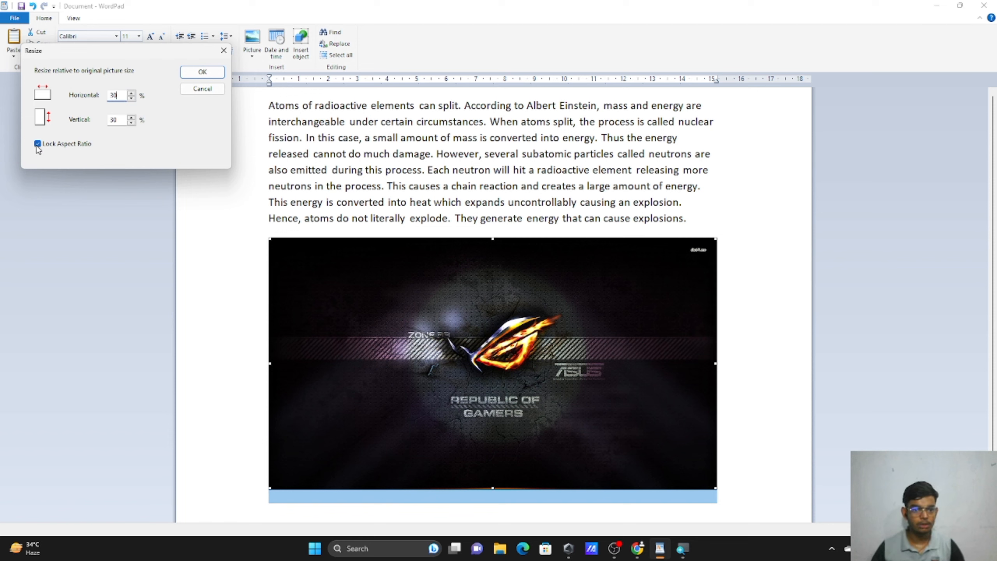
pyautogui.click(37, 146)
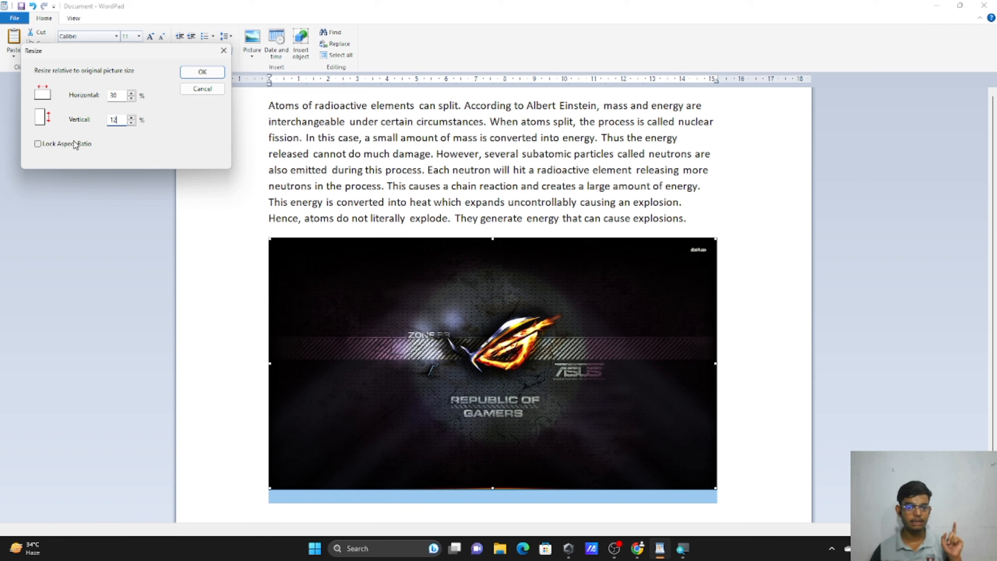
pyautogui.click(193, 72)
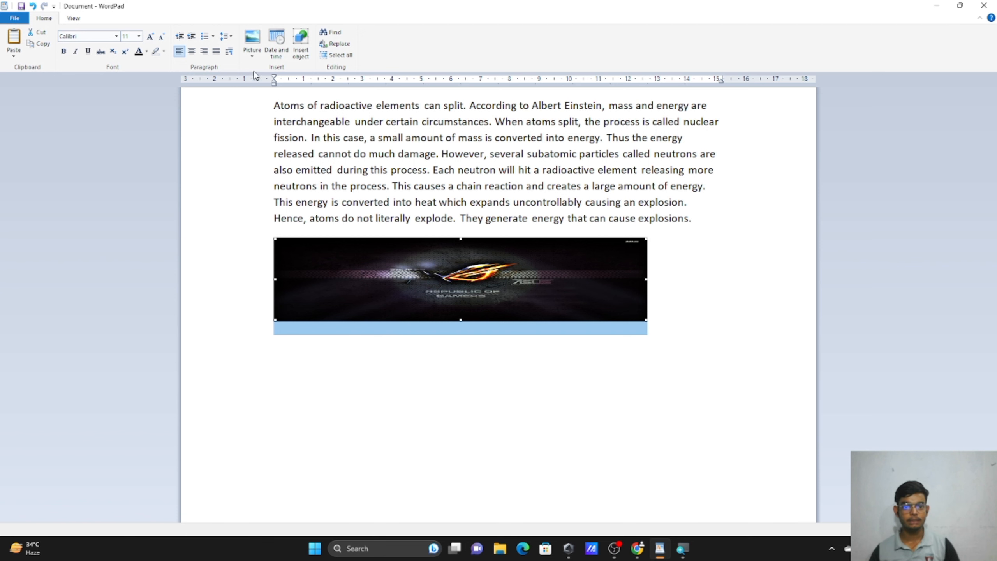
# Undo the uneven resize and scale the picture proportionally to 30% with Lock Aspect Ratio.
pyautogui.hotkey('ctrl', 'z')
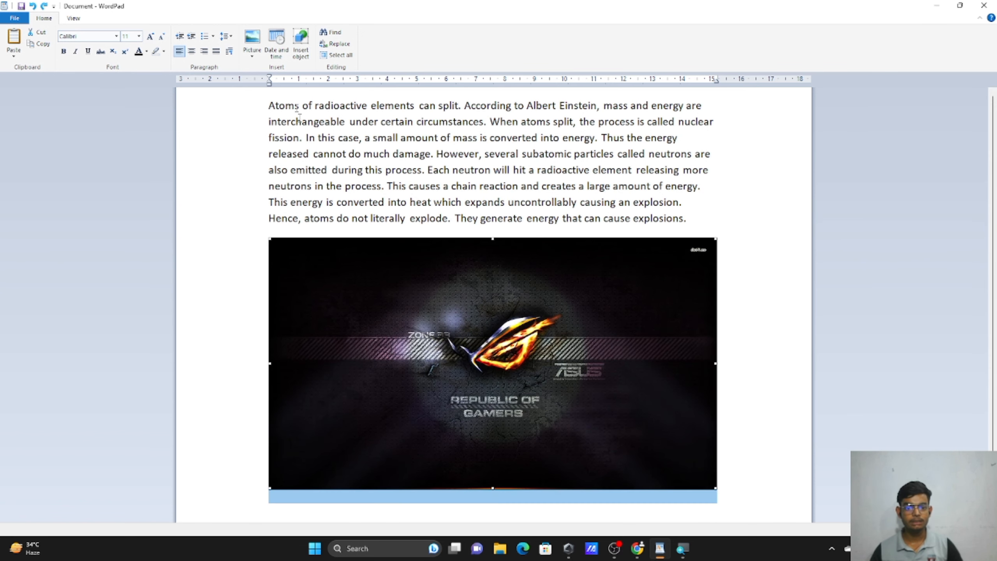
pyautogui.click(252, 54)
pyautogui.click(275, 91)
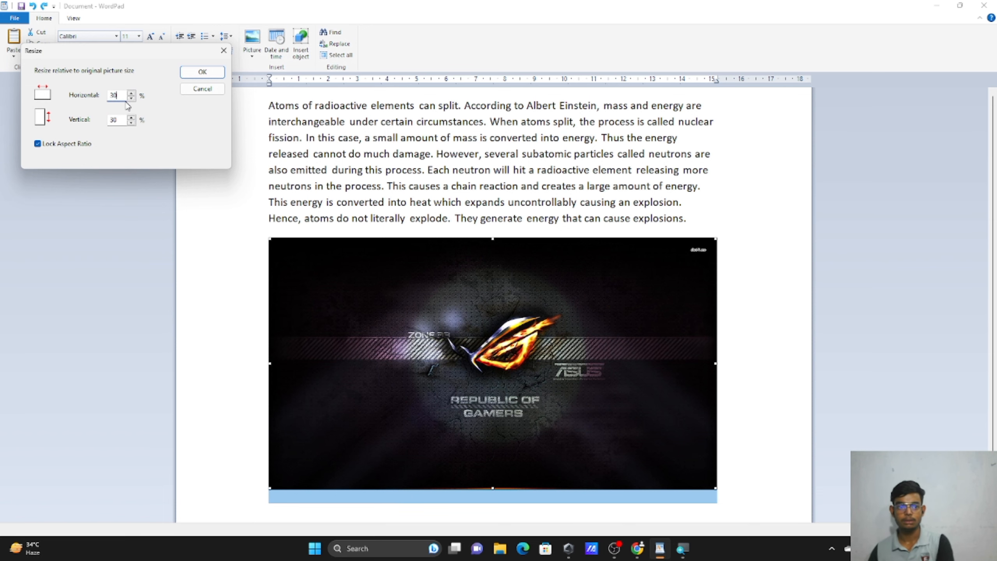
pyautogui.click(202, 72)
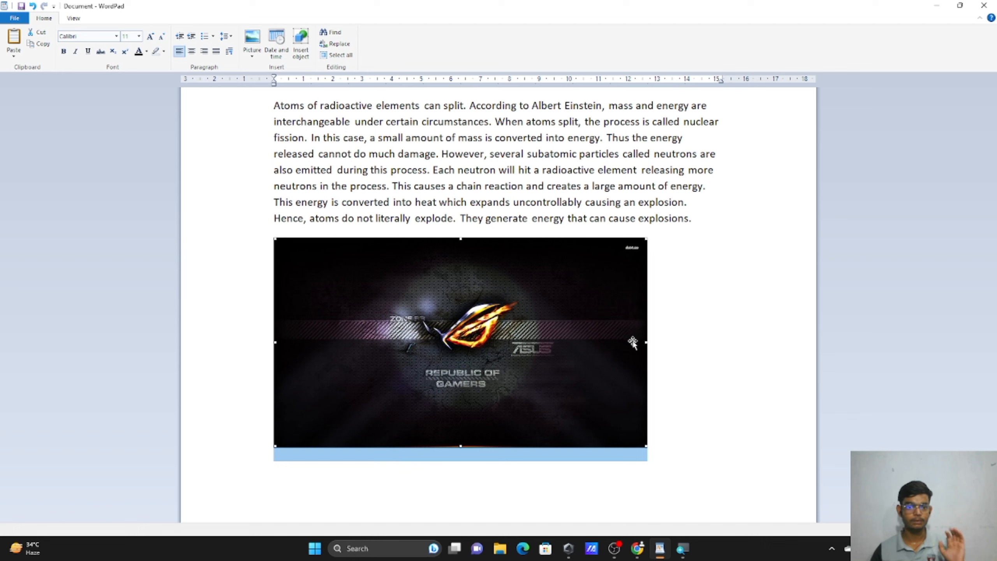
pyautogui.click(252, 54)
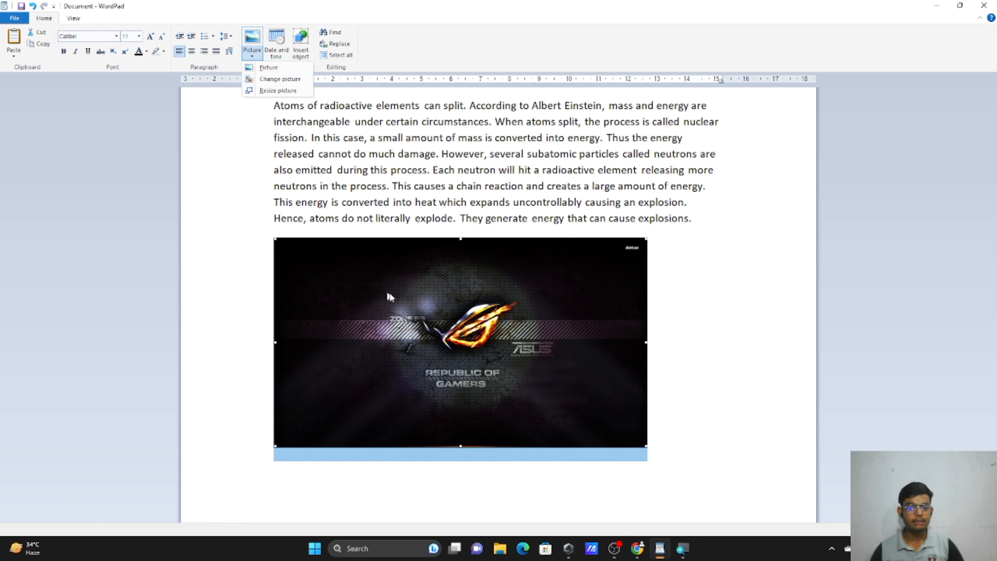
# Squash, narrow, widen and stretch the picture by dragging its sizing handles.
pyautogui.click(405, 300)
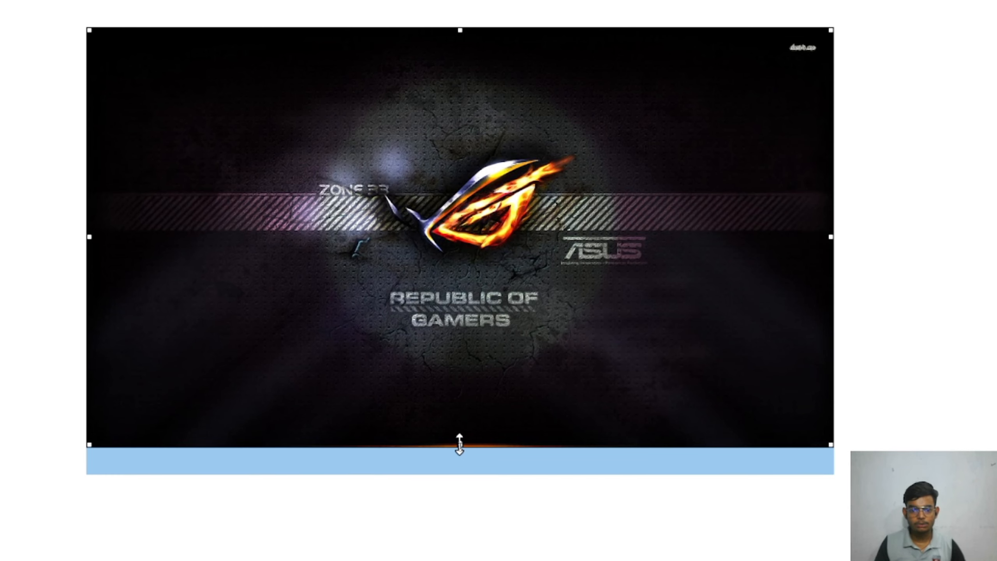
pyautogui.moveTo(459, 445); pyautogui.dragTo(493, 407)
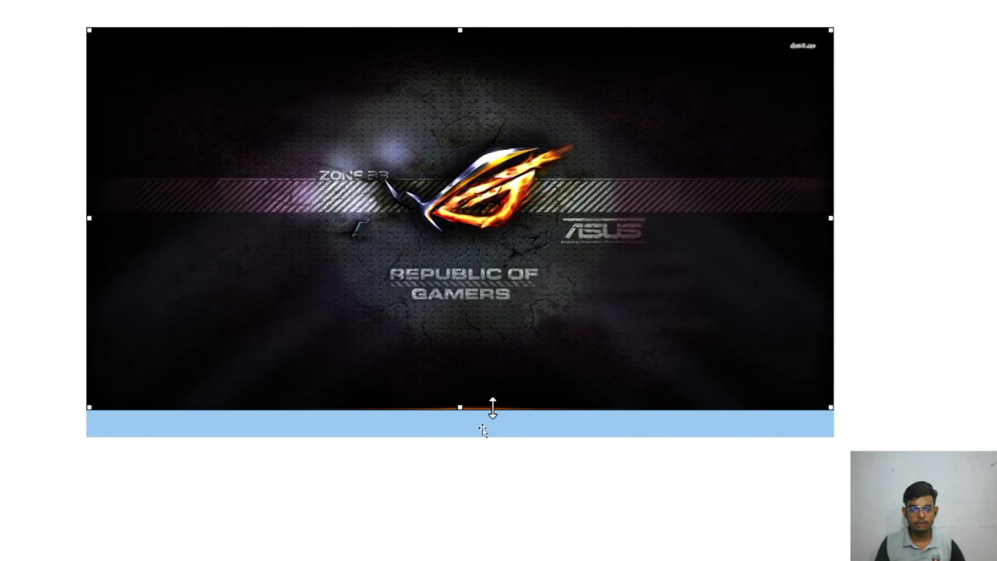
pyautogui.moveTo(831, 218); pyautogui.dragTo(364, 185)
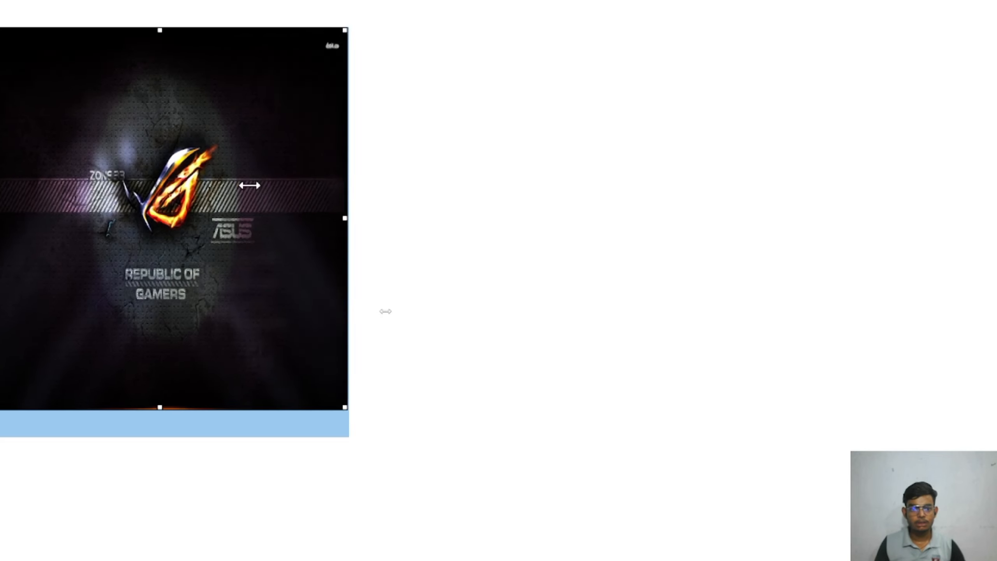
pyautogui.moveTo(249, 185); pyautogui.dragTo(666, 240)
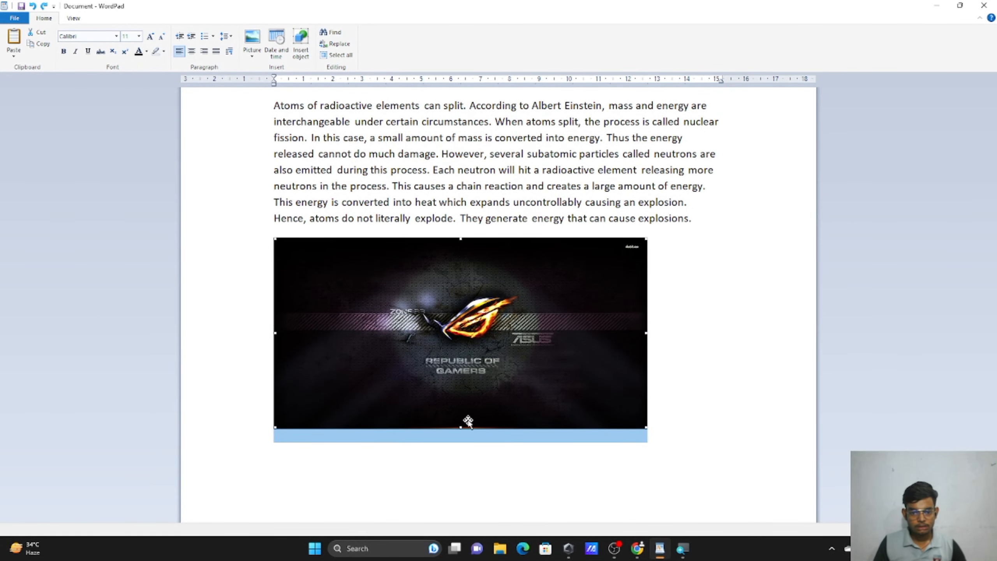
pyautogui.moveTo(460, 427); pyautogui.dragTo(461, 446)
pyautogui.press('Up')
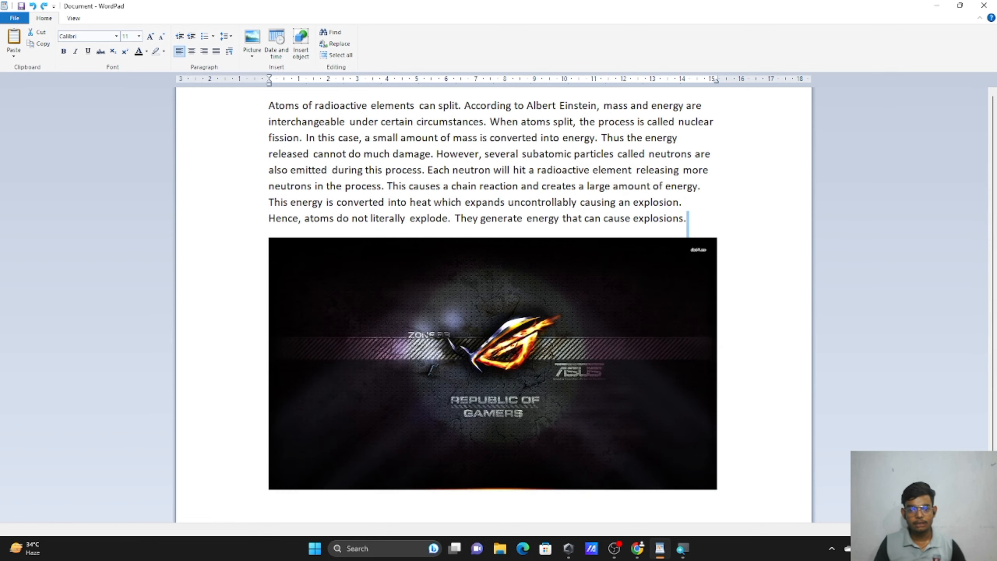
# Shrink the picture into a thin, tall strip with its handles, then undo the resizing.
pyautogui.click(486, 402)
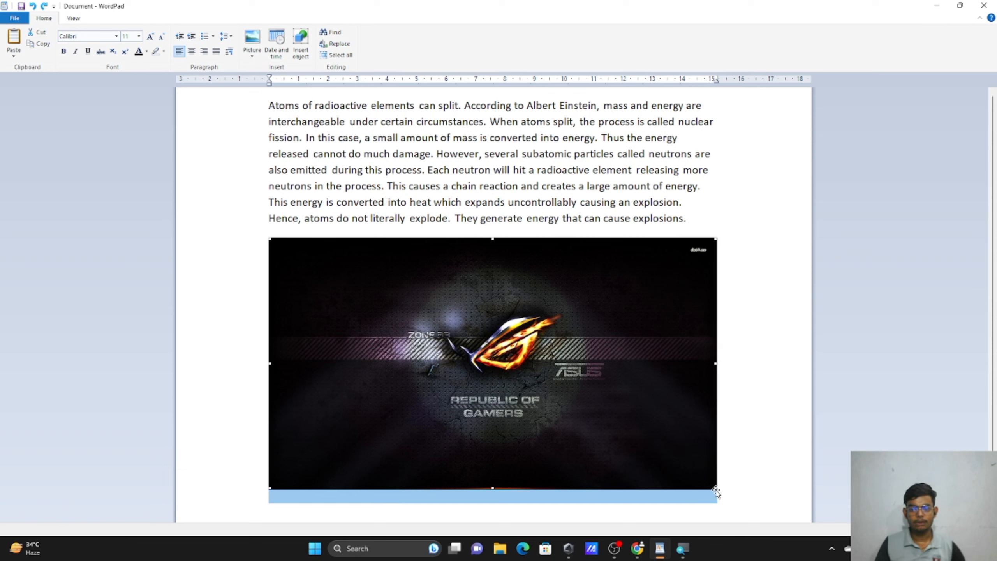
pyautogui.moveTo(715, 489); pyautogui.dragTo(635, 396)
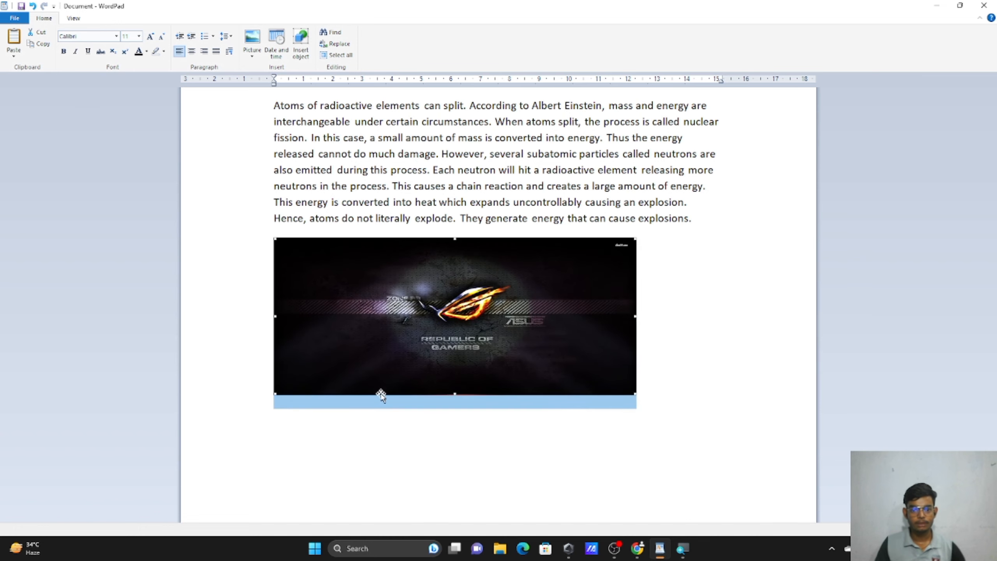
pyautogui.moveTo(453, 392); pyautogui.dragTo(457, 302)
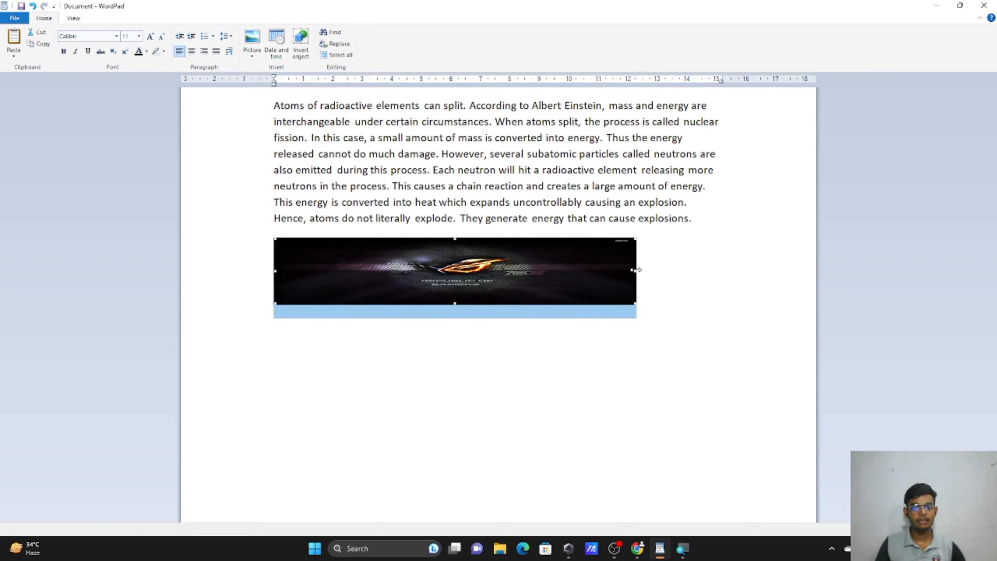
pyautogui.moveTo(636, 270); pyautogui.dragTo(289, 271)
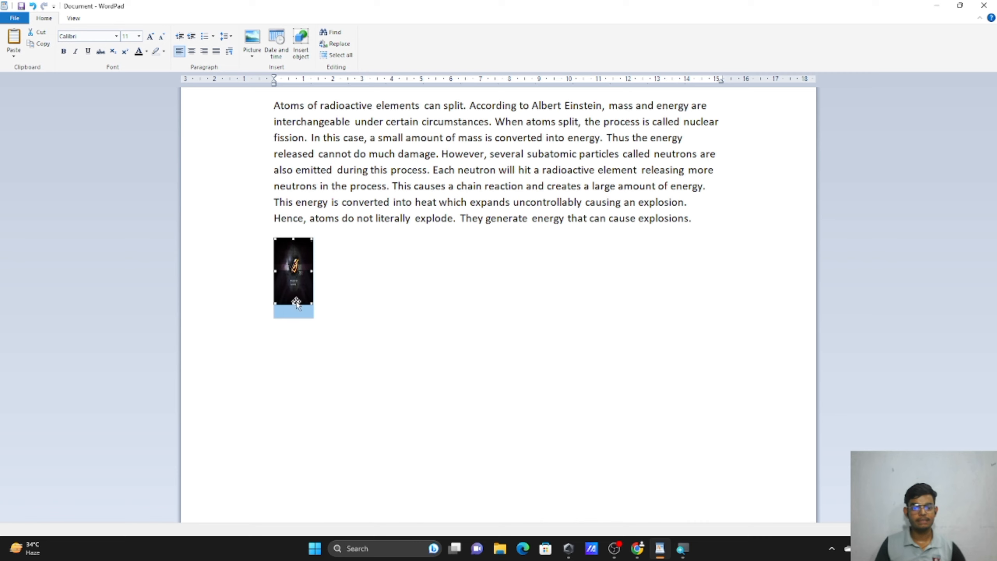
pyautogui.moveTo(292, 305); pyautogui.dragTo(289, 399)
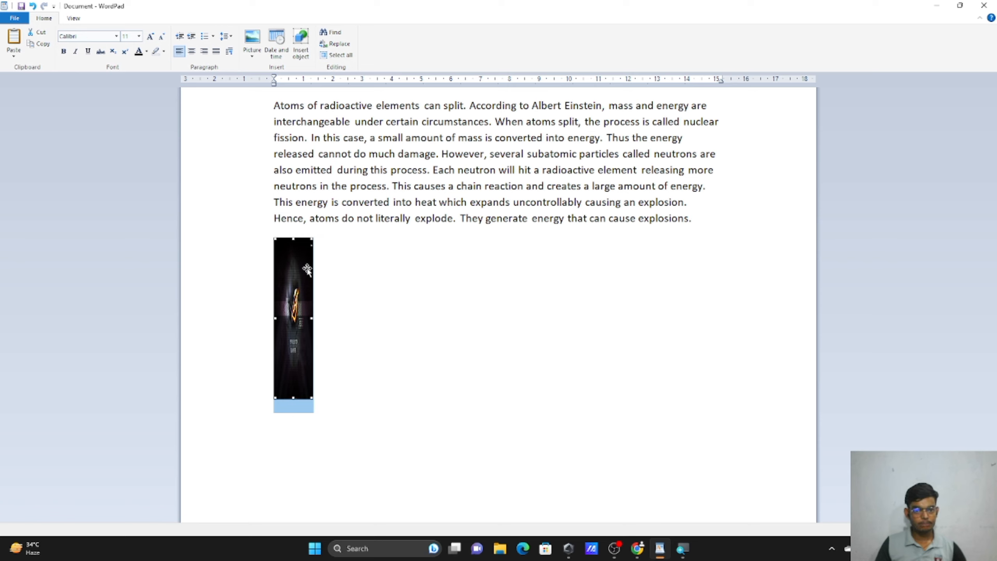
pyautogui.hotkey('ctrl', 'z')
pyautogui.hotkey('ctrl', 'z')
pyautogui.hotkey('ctrl', 'z')
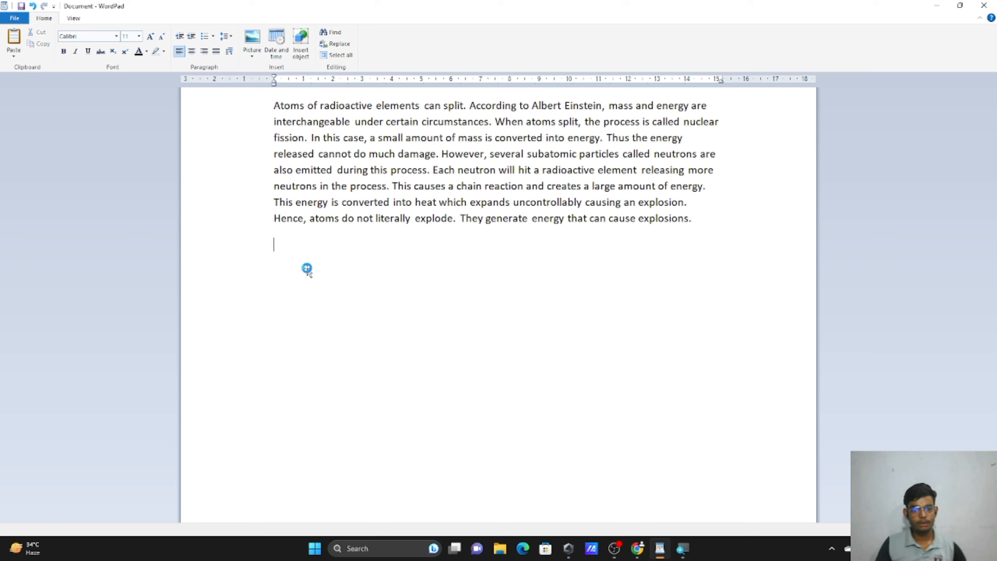
# Restore the full-size picture, try it after 'damage.' in the paragraph, then move it back below.
pyautogui.hotkey('ctrl', 'z')
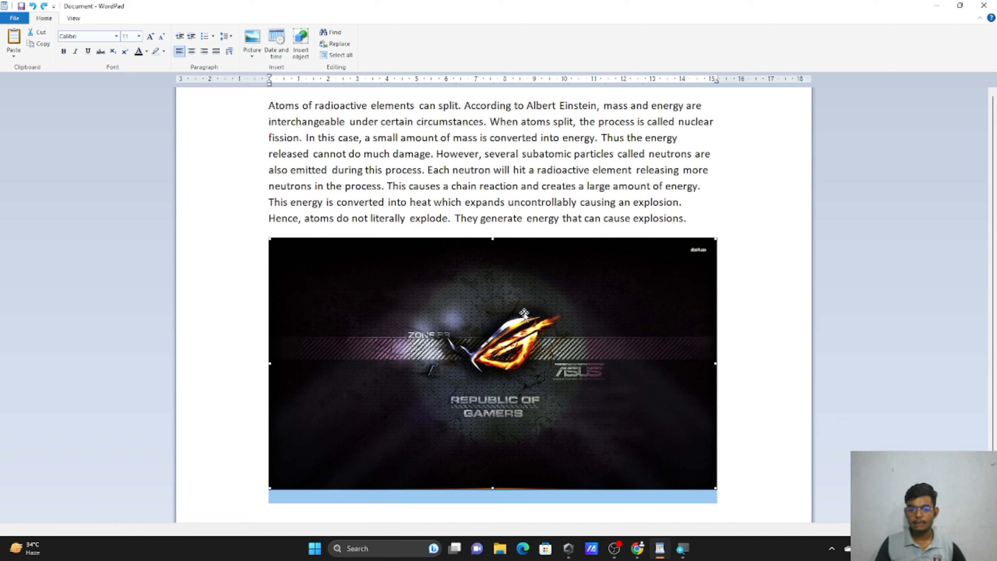
pyautogui.moveTo(524, 313); pyautogui.dragTo(435, 154)
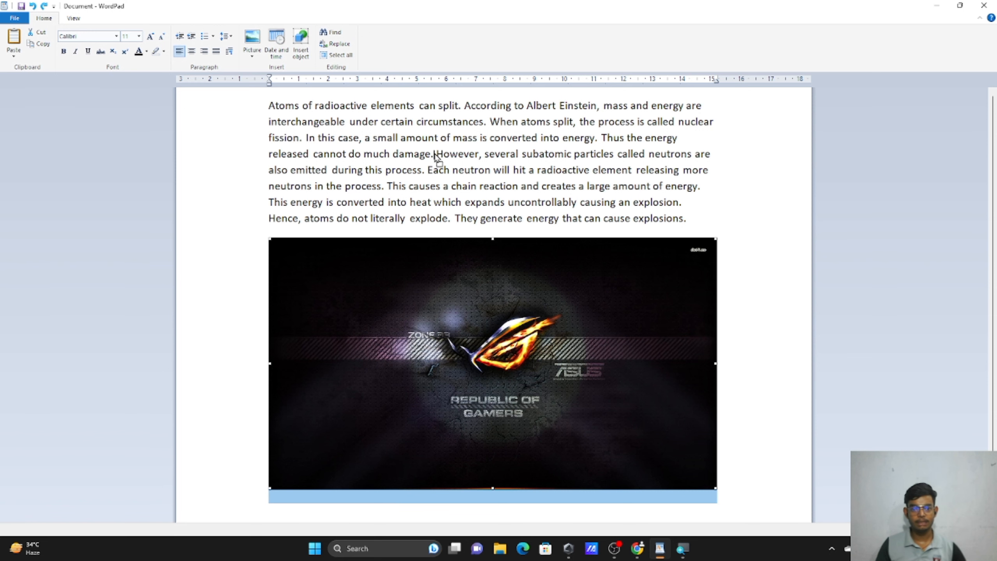
pyautogui.moveTo(436, 155); pyautogui.dragTo(435, 154)
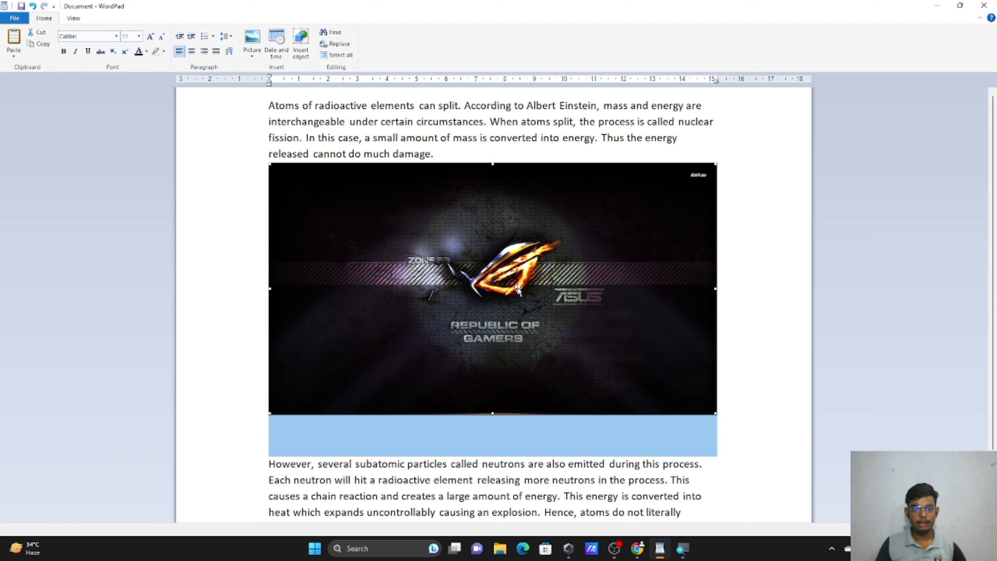
pyautogui.moveTo(518, 291)
pyautogui.mouseDown()
pyautogui.moveTo(487, 491)
pyautogui.moveTo(501, 548)
pyautogui.moveTo(699, 515)
pyautogui.mouseUp()
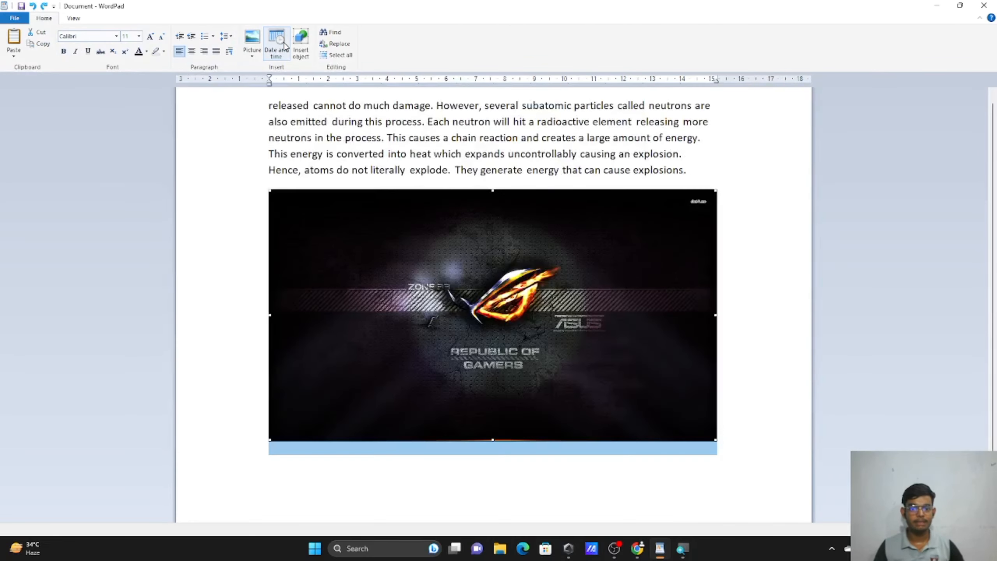
# Insert the date 'Friday, 28 July, 2023' on a new line after 'explosions.'.
pyautogui.click(700, 174)
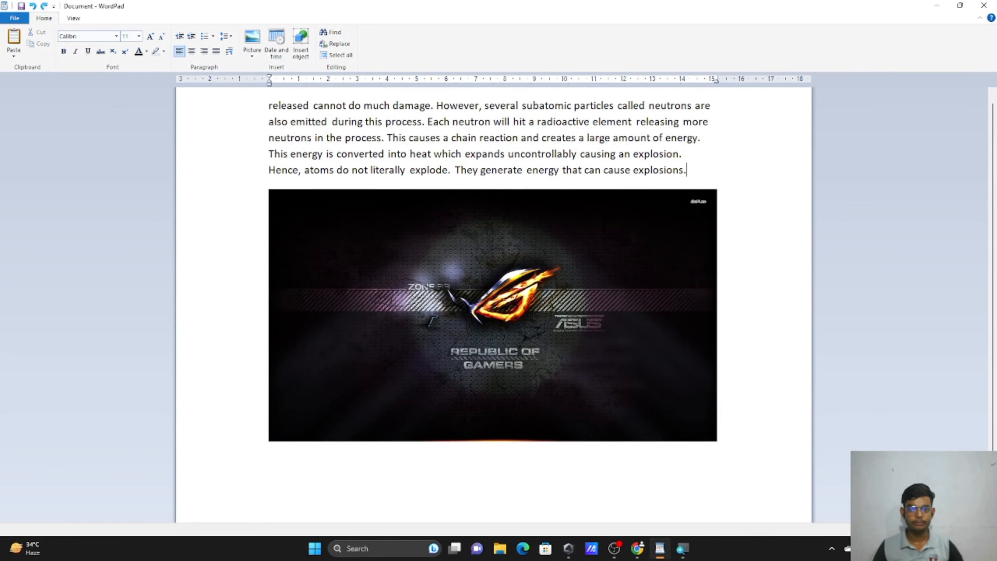
pyautogui.press('Return')
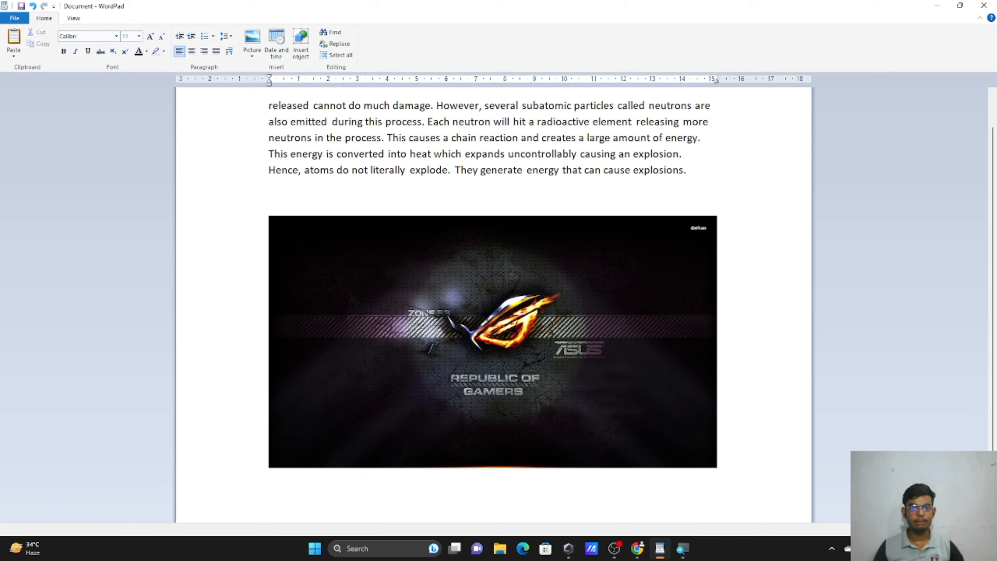
pyautogui.click(286, 57)
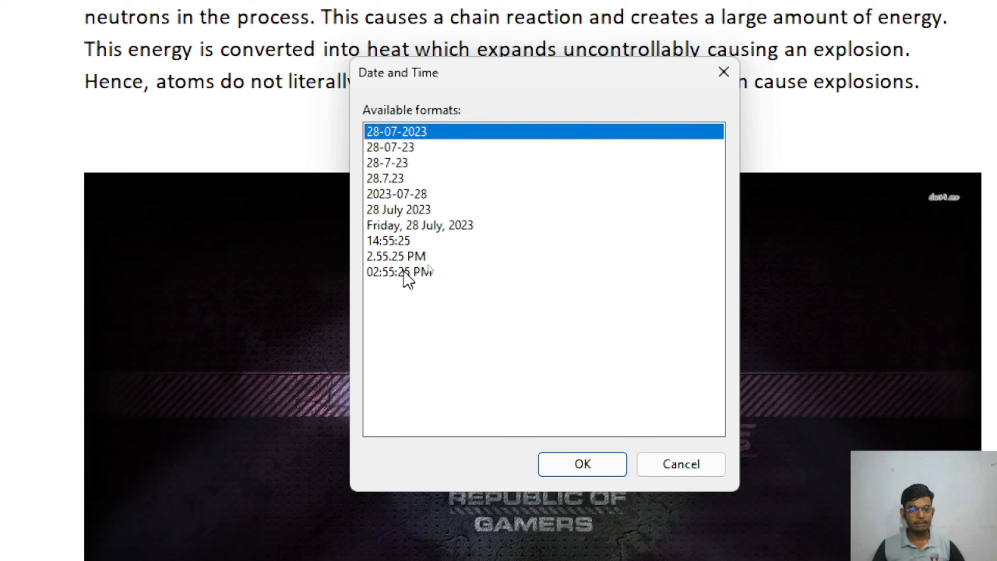
pyautogui.click(470, 223)
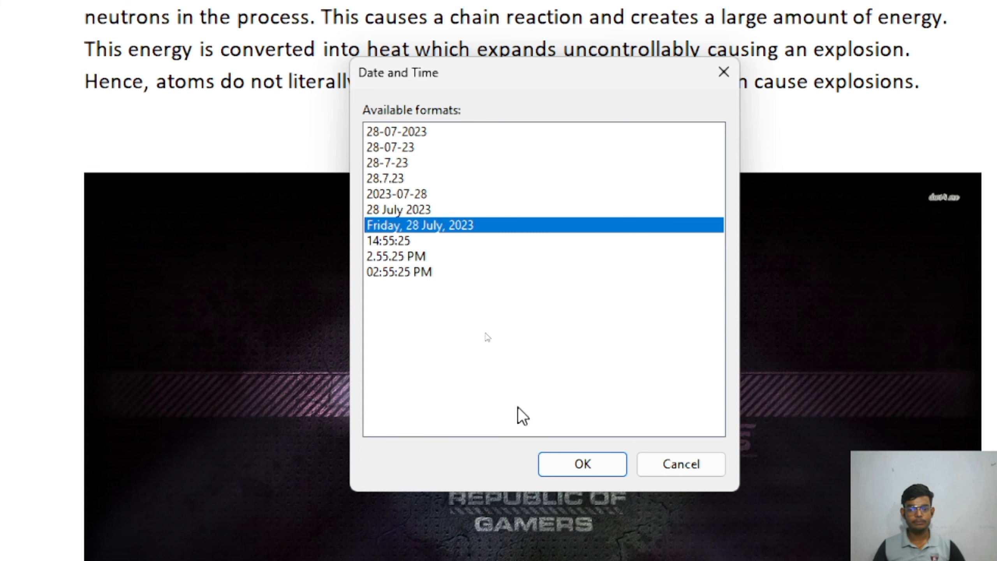
pyautogui.click(581, 464)
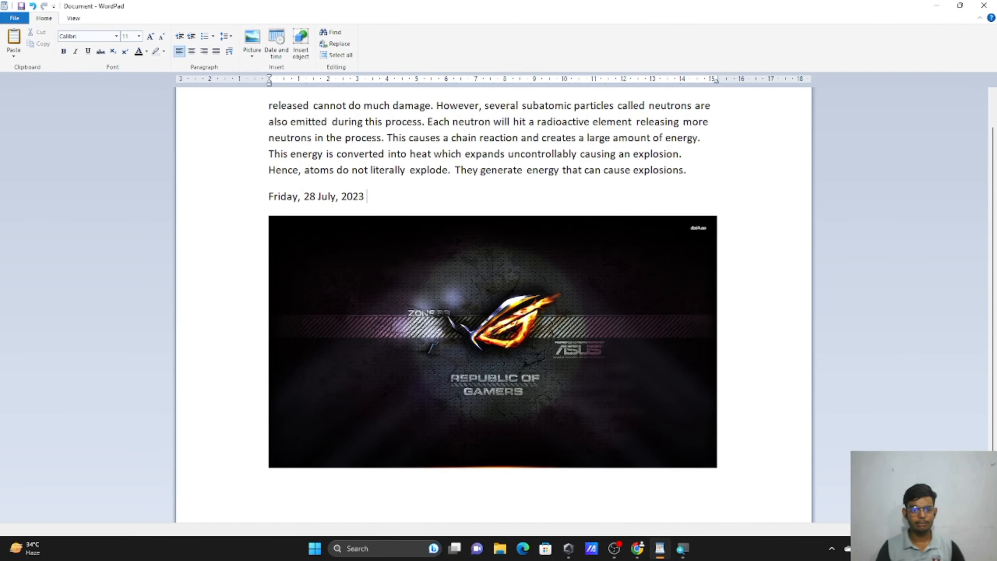
# Type 'FRIDAY, 28 JULY, 2023' after the date on the same line, removing the stray extra line.
pyautogui.write('FRIDAY')
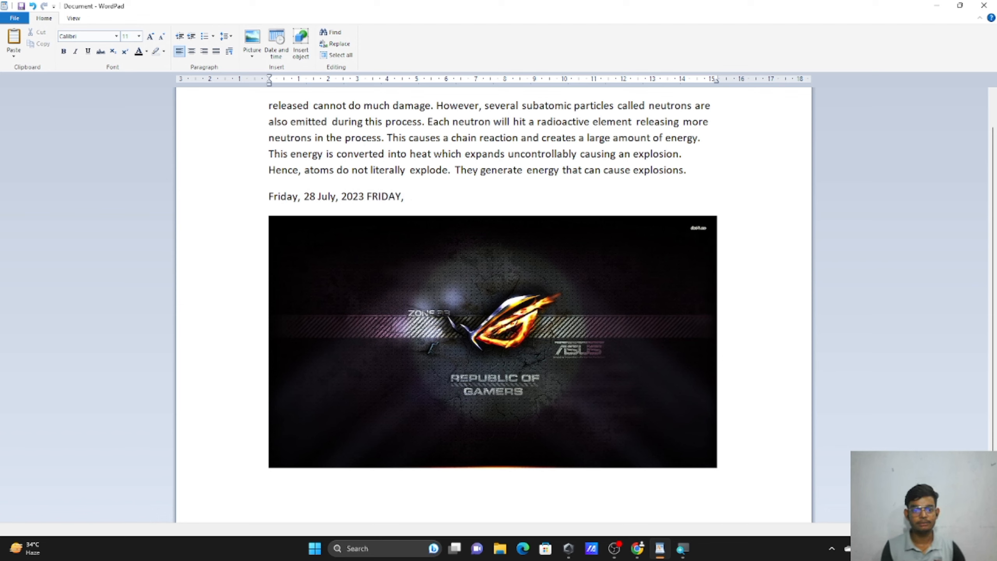
pyautogui.write(', 28')
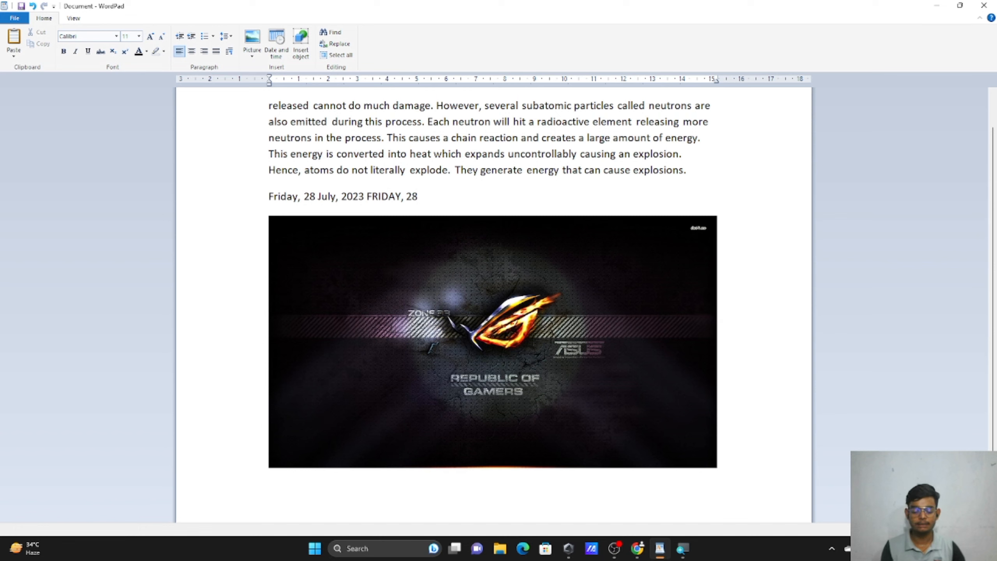
pyautogui.write('JU')
pyautogui.press('BackSpace')
pyautogui.press('BackSpace')
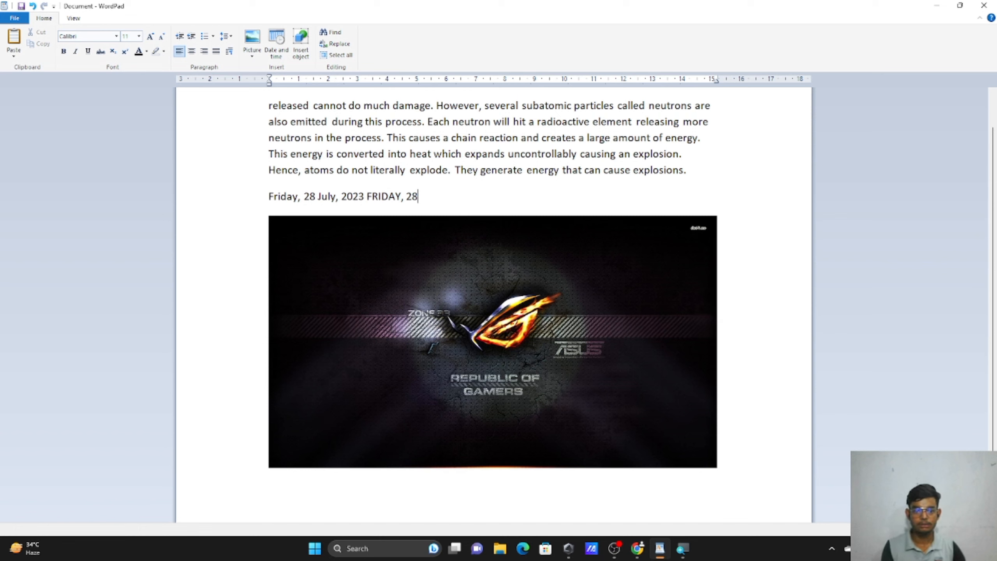
pyautogui.write('JULY')
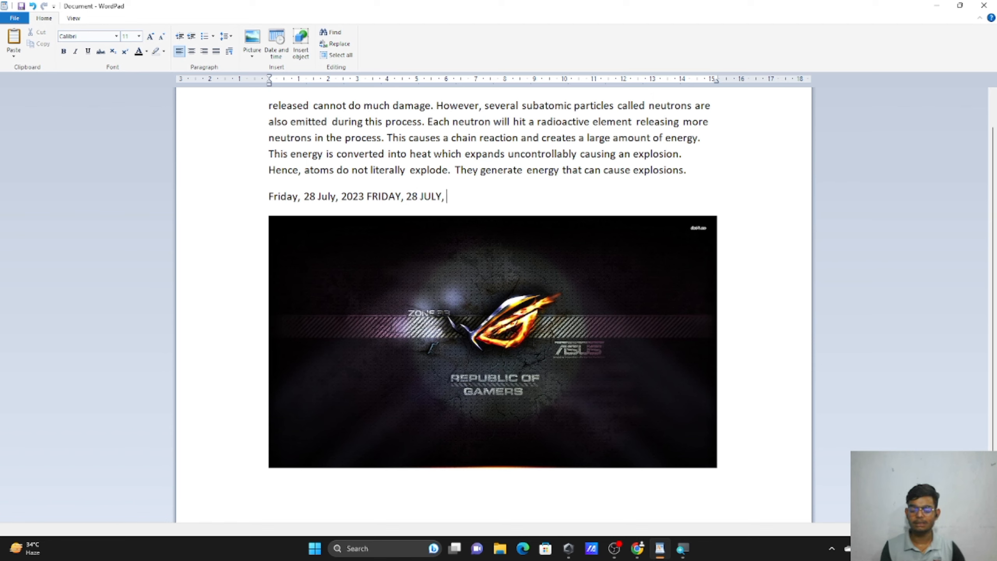
pyautogui.write(', 2023')
pyautogui.press('Return')
pyautogui.write('3')
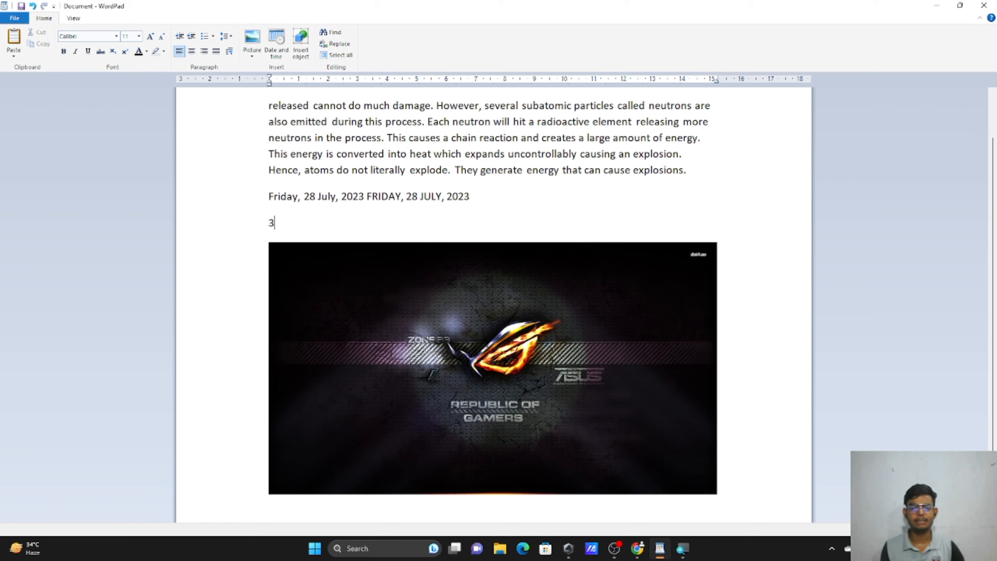
pyautogui.press('BackSpace')
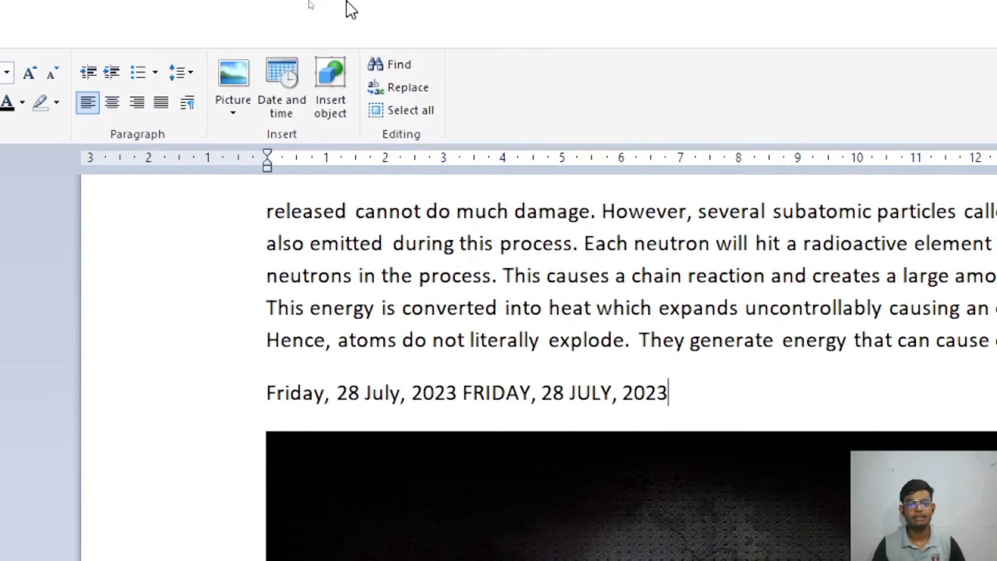
# Browse the Insert Object type list and close the dialog without inserting anything.
pyautogui.click(340, 111)
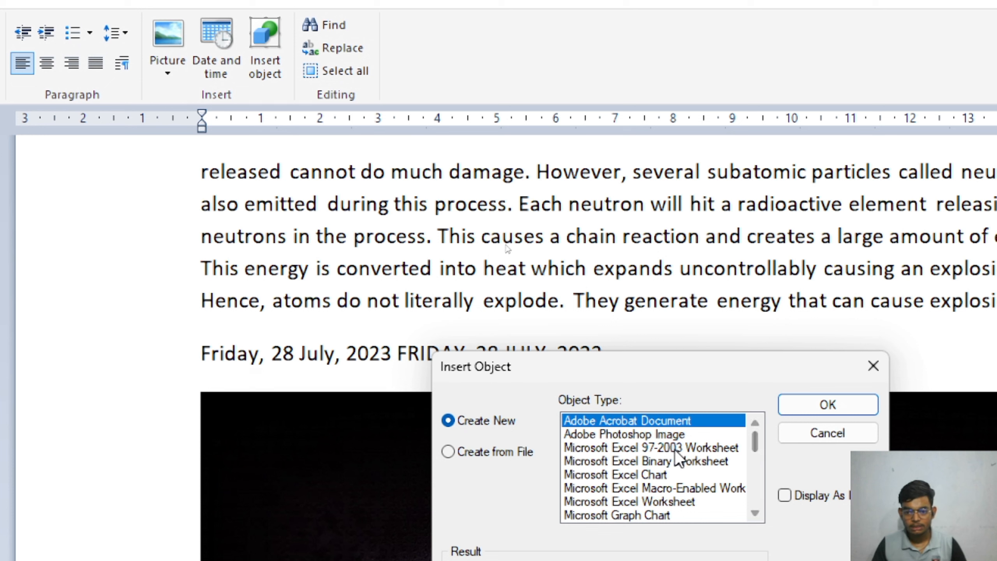
pyautogui.moveTo(757, 440); pyautogui.dragTo(764, 508)
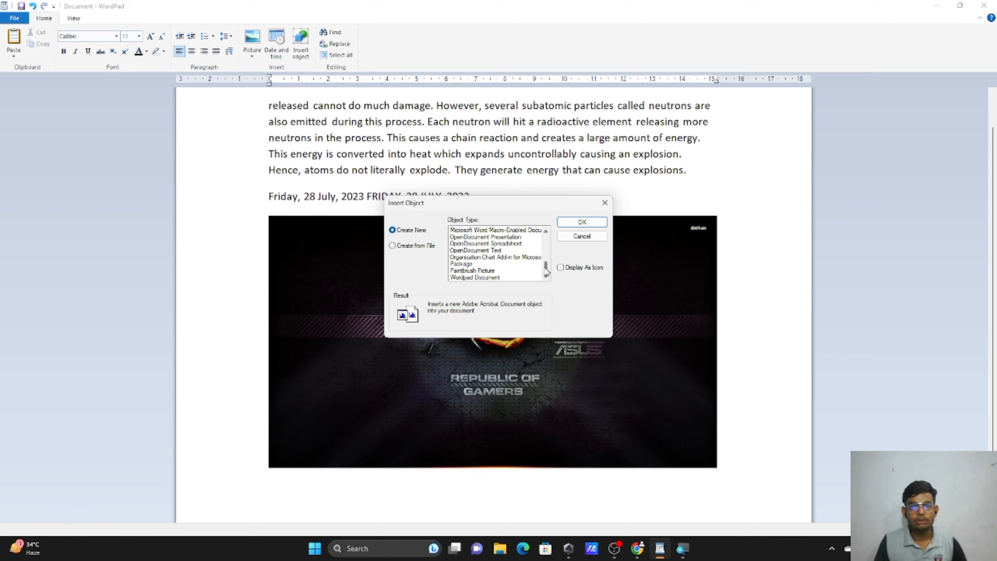
pyautogui.moveTo(547, 273); pyautogui.dragTo(548, 265)
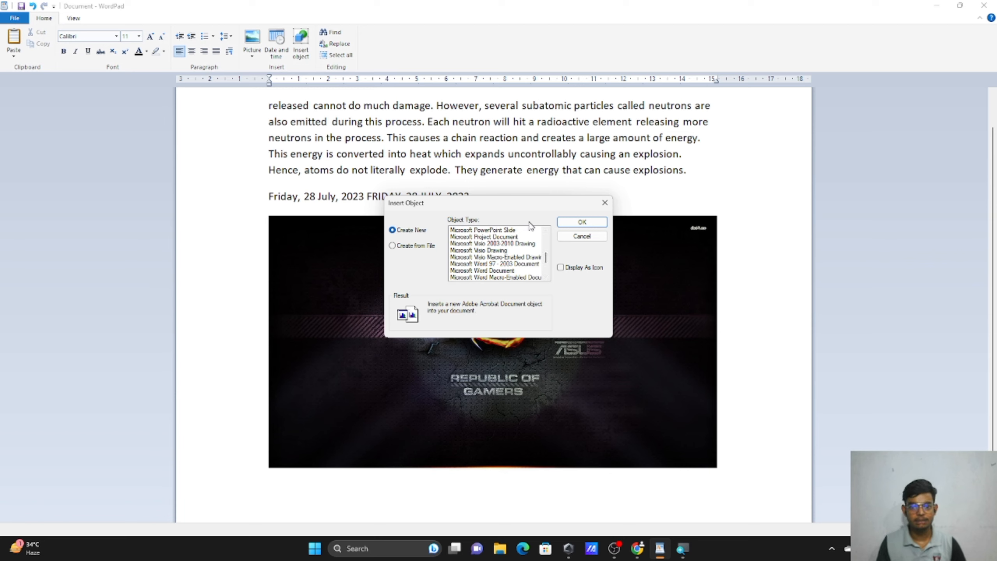
pyautogui.click(605, 202)
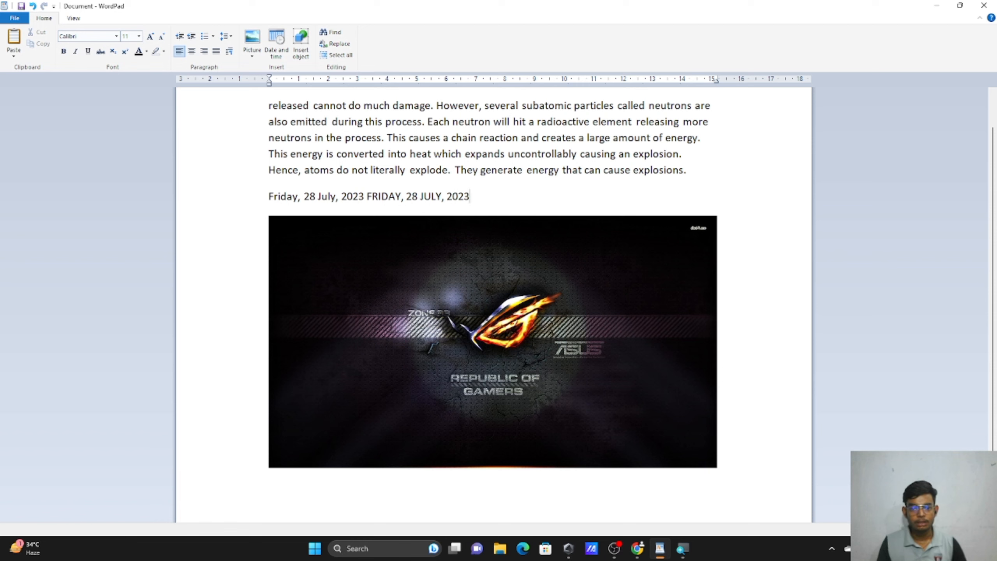
pyautogui.click(301, 42)
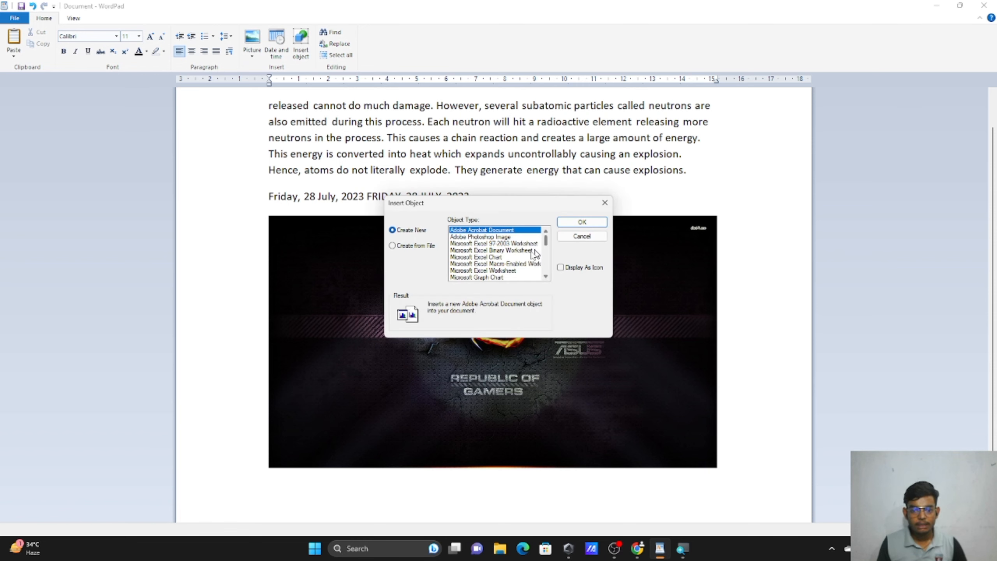
pyautogui.click(502, 258)
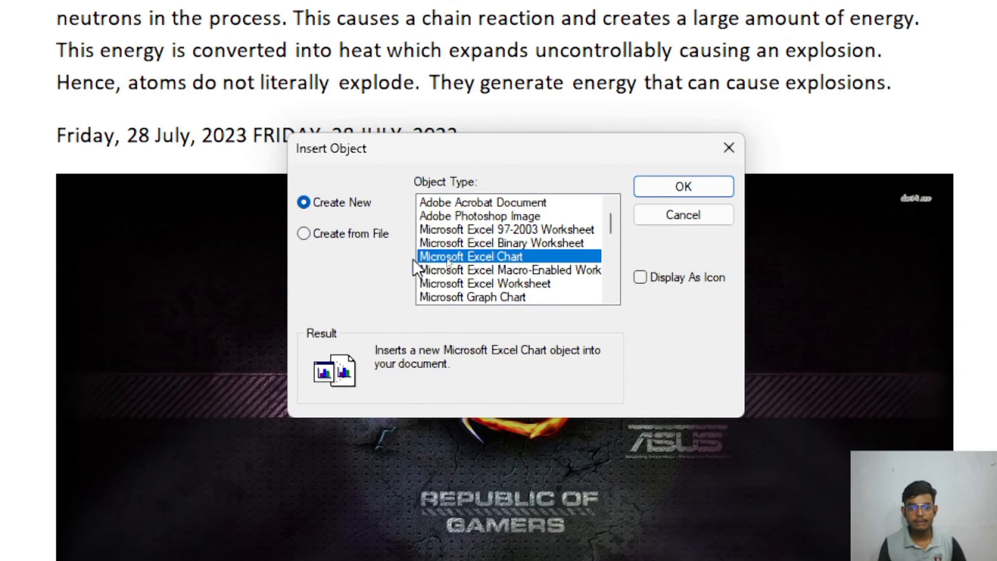
pyautogui.click(685, 188)
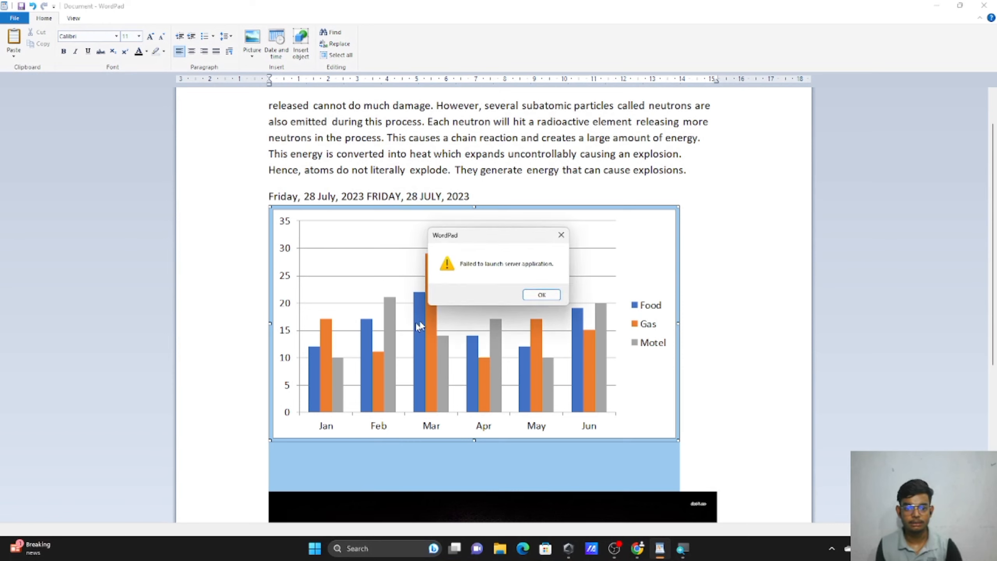
pyautogui.click(551, 297)
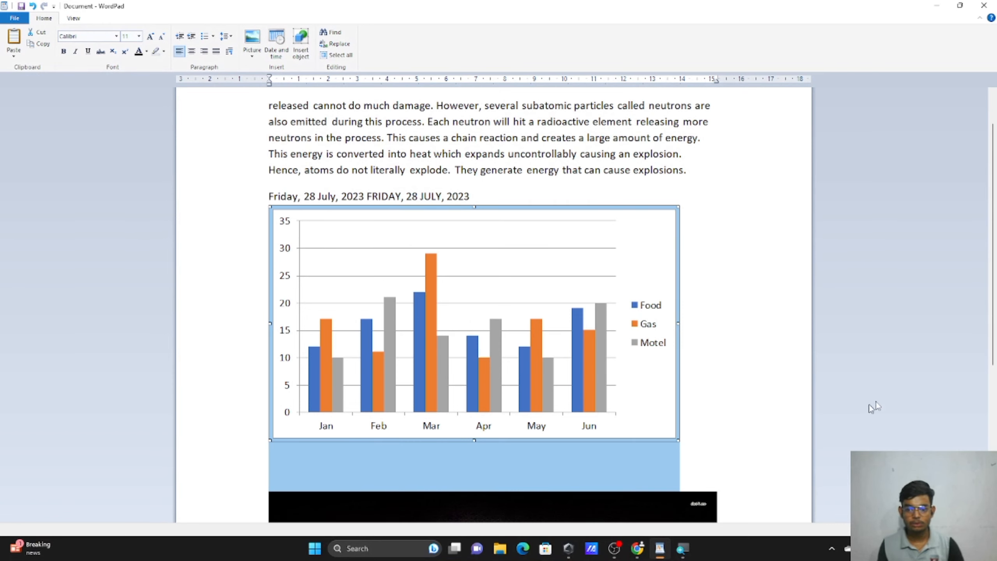
pyautogui.moveTo(993, 219); pyautogui.dragTo(995, 313)
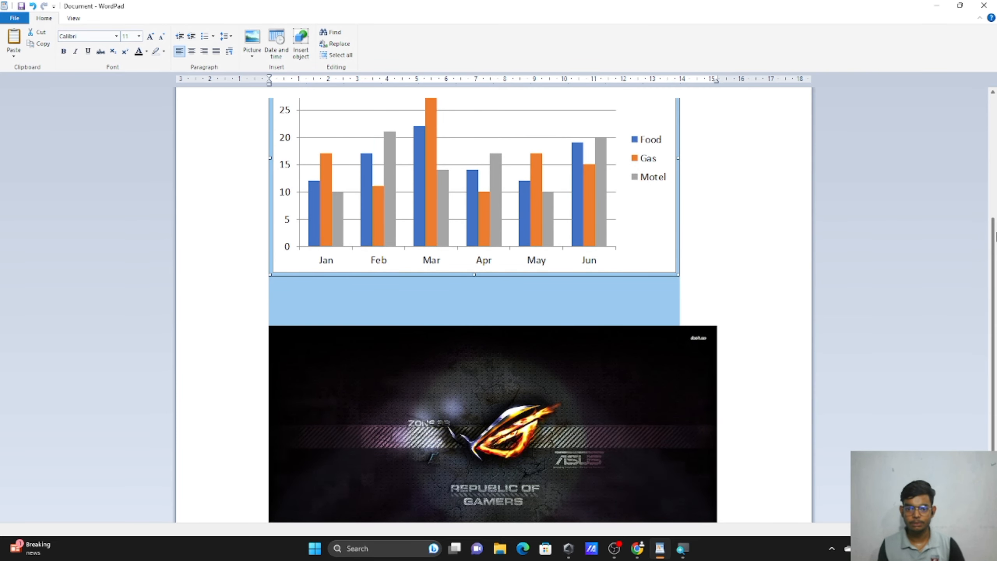
pyautogui.scroll(2, 629, 227)
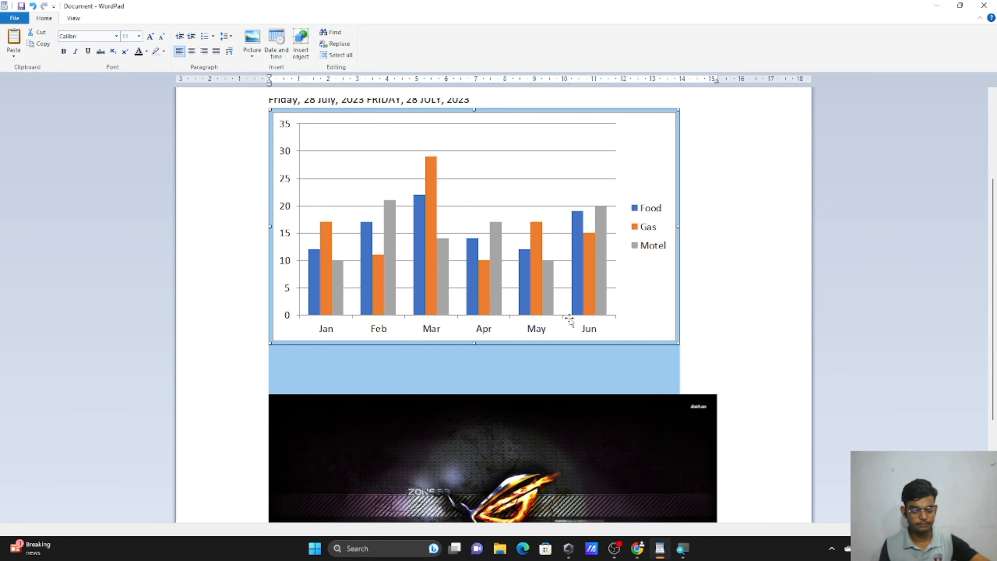
pyautogui.press('super')
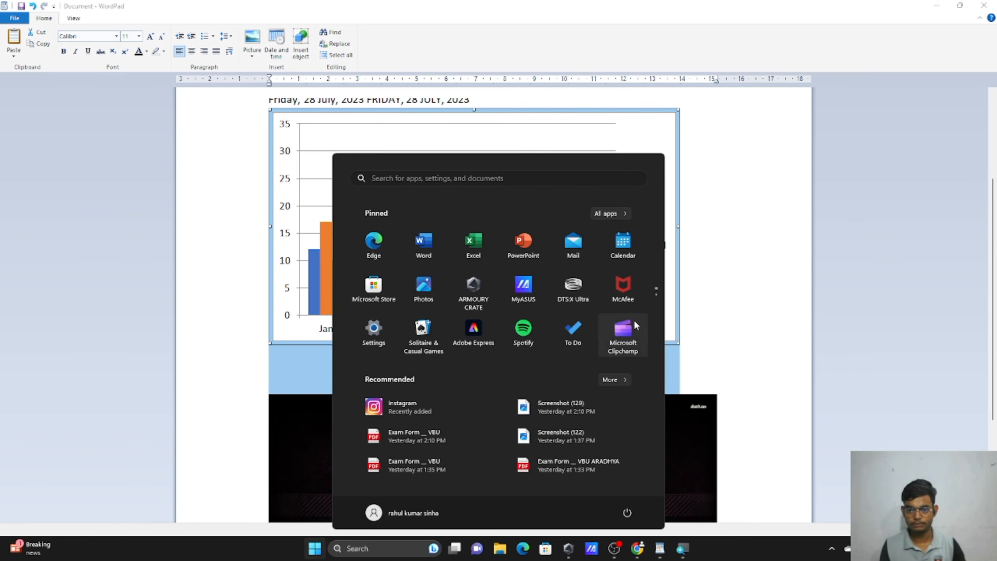
pyautogui.press('super')
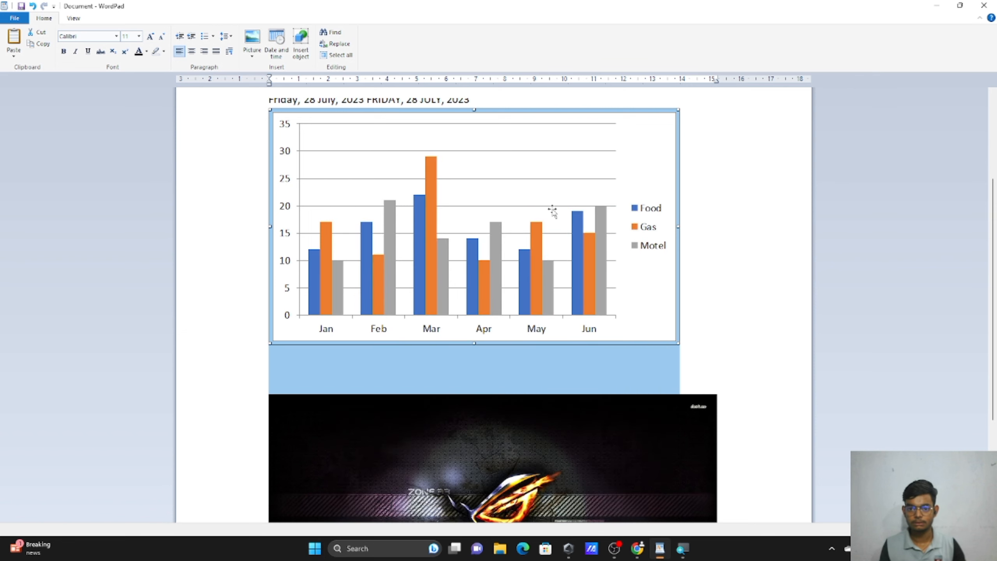
pyautogui.press('Delete')
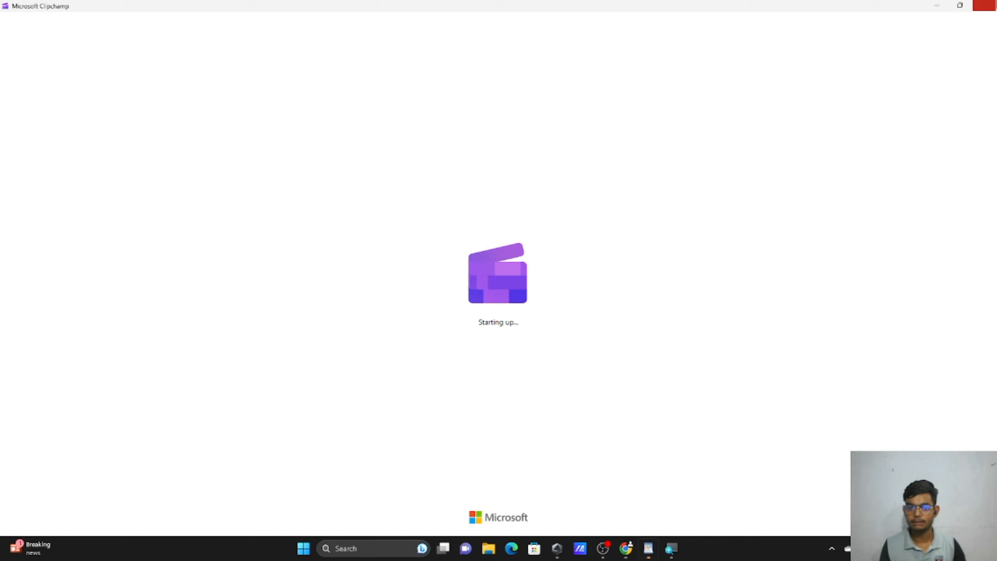
pyautogui.click(985, 5)
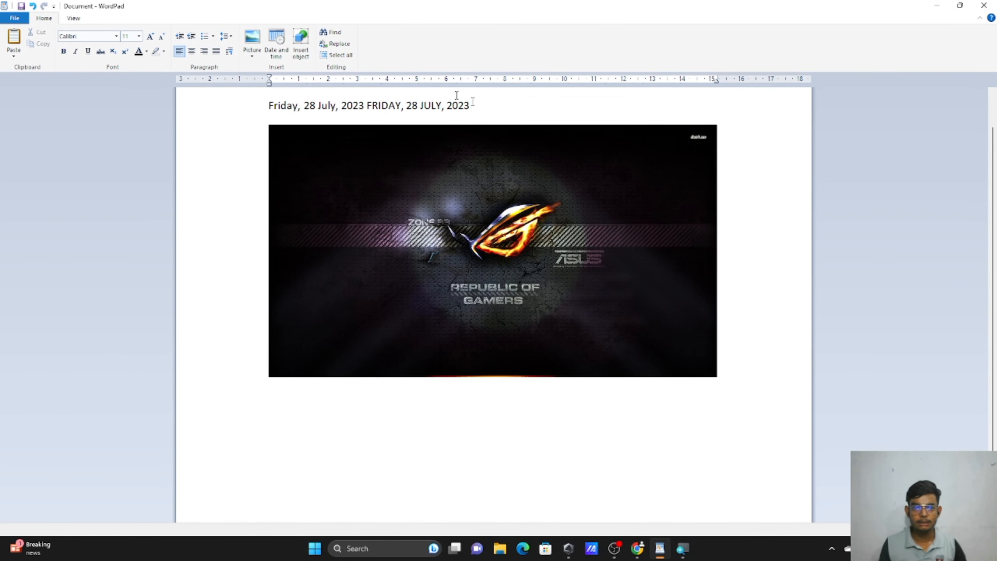
# Embed a new Microsoft Word Document object, type a full name in it, and return to WordPad.
pyautogui.click(301, 42)
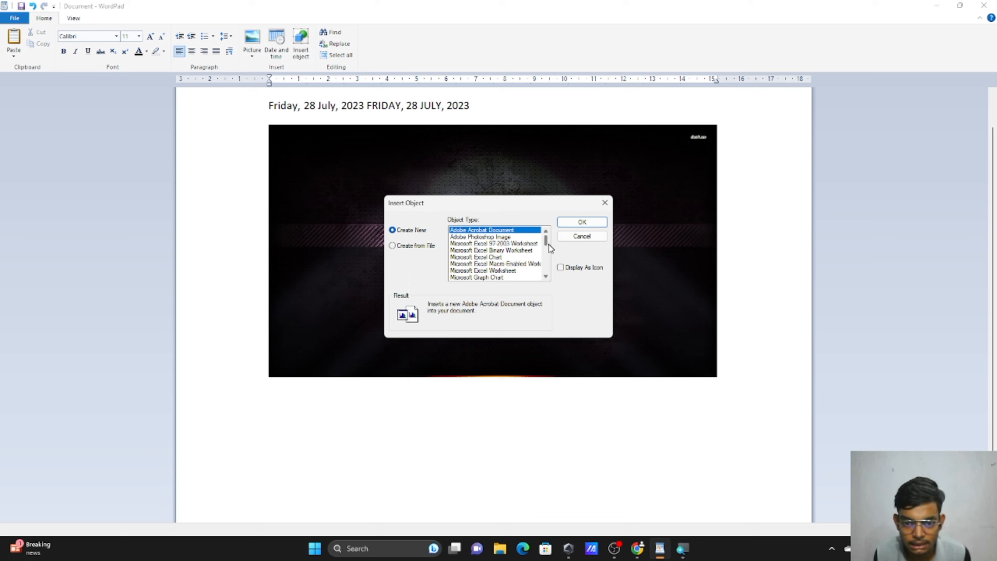
pyautogui.moveTo(550, 244); pyautogui.dragTo(550, 270)
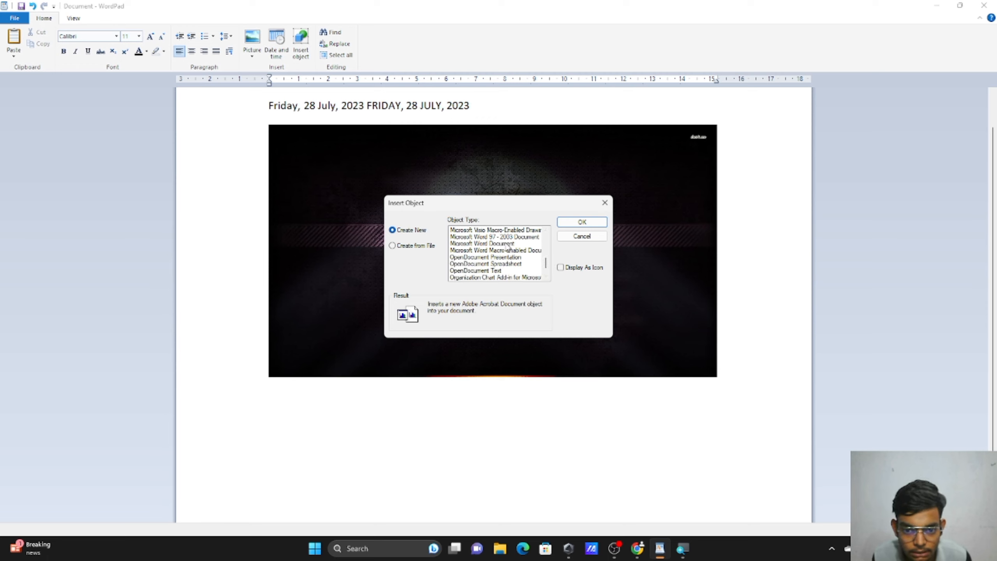
pyautogui.moveTo(545, 264); pyautogui.dragTo(548, 273)
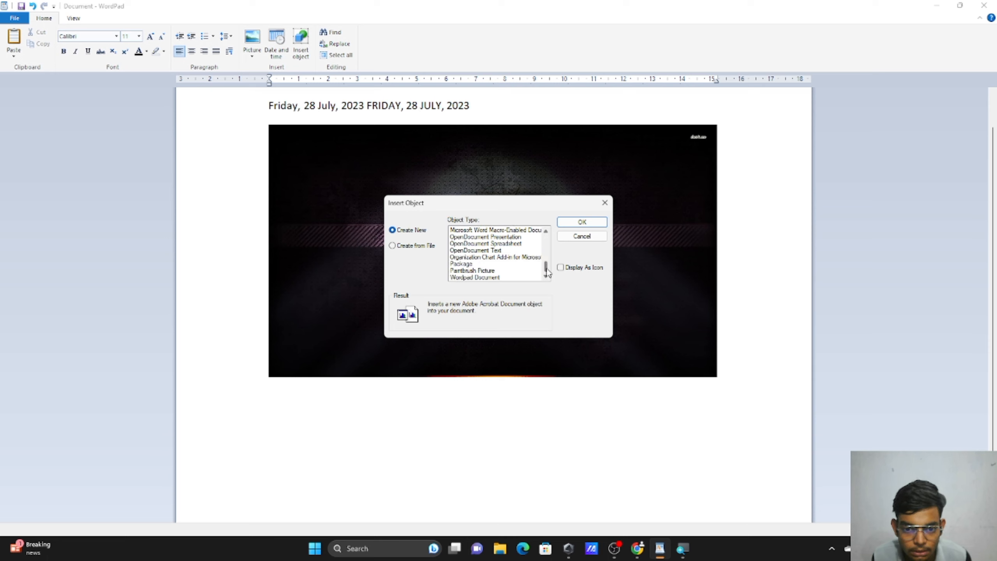
pyautogui.moveTo(547, 271); pyautogui.dragTo(547, 264)
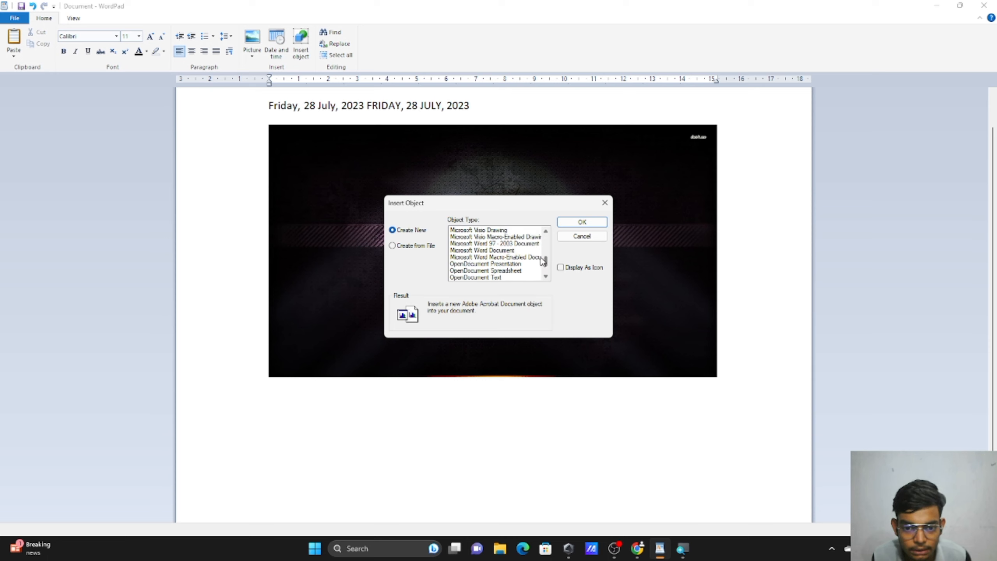
pyautogui.click(501, 251)
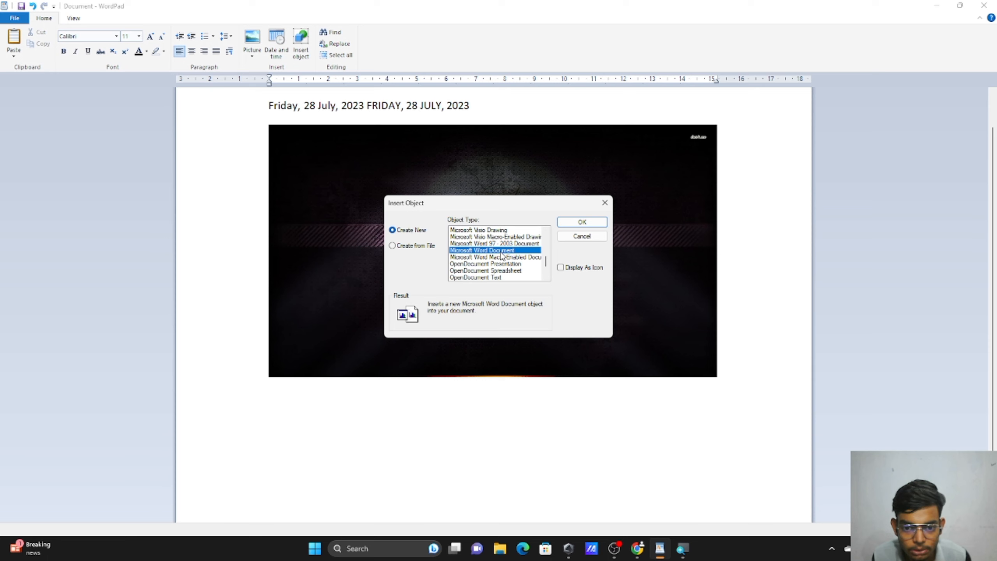
pyautogui.click(581, 222)
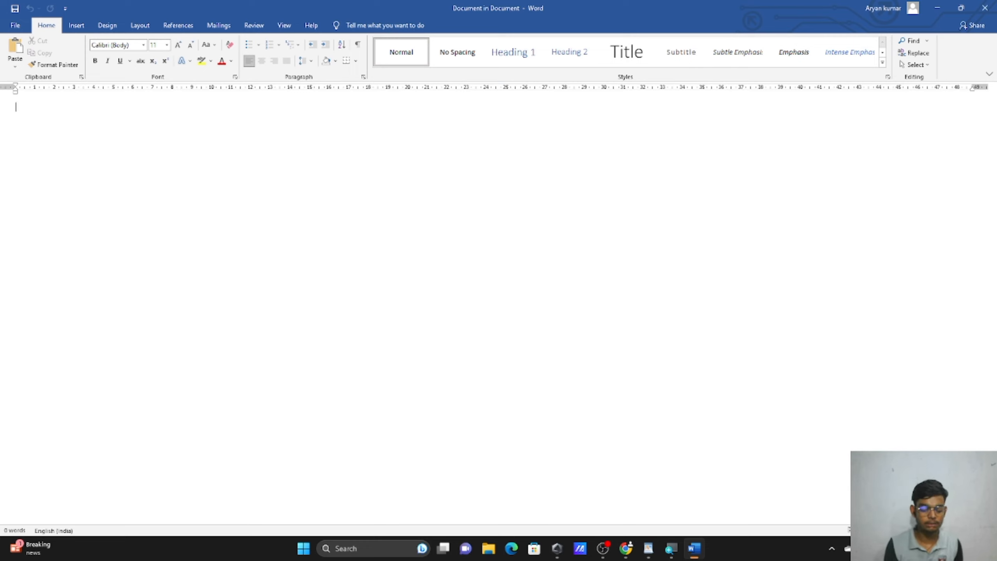
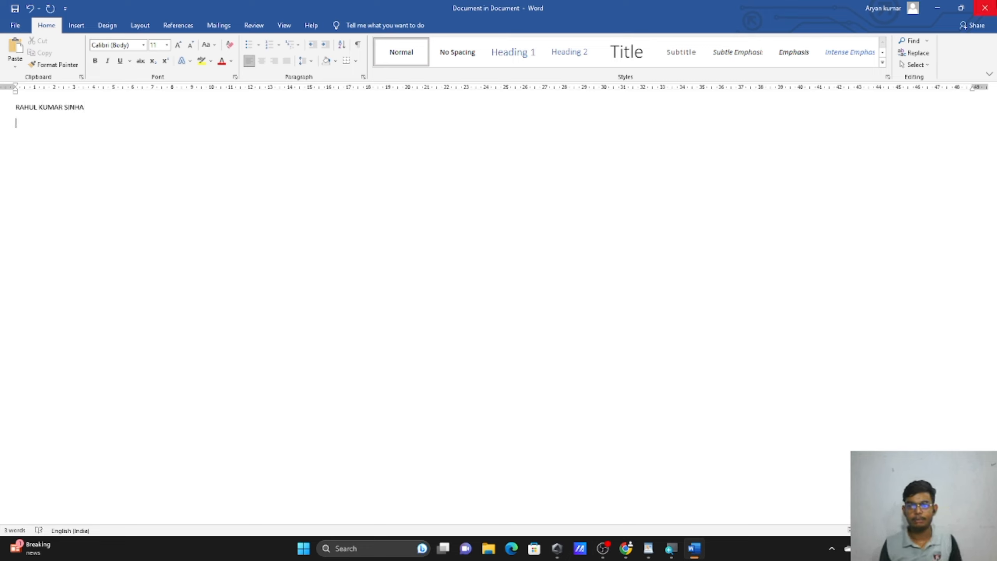
pyautogui.click(987, 12)
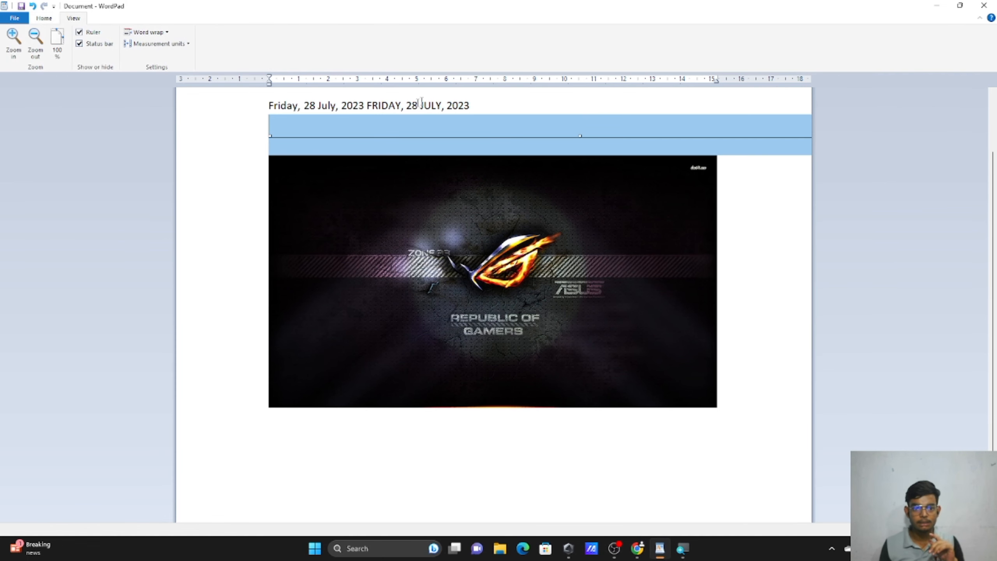
pyautogui.click(453, 124)
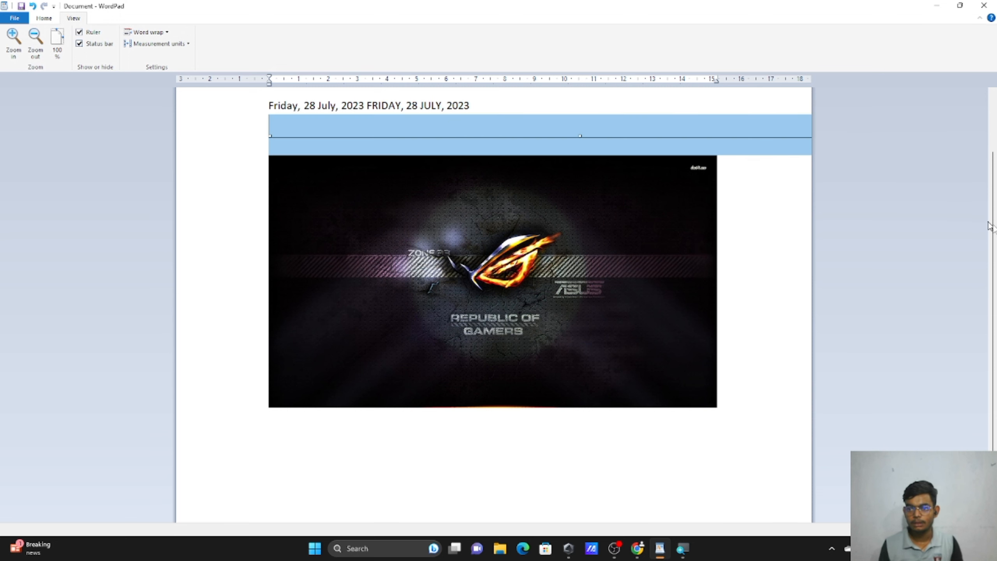
pyautogui.scroll(3, 455, 125)
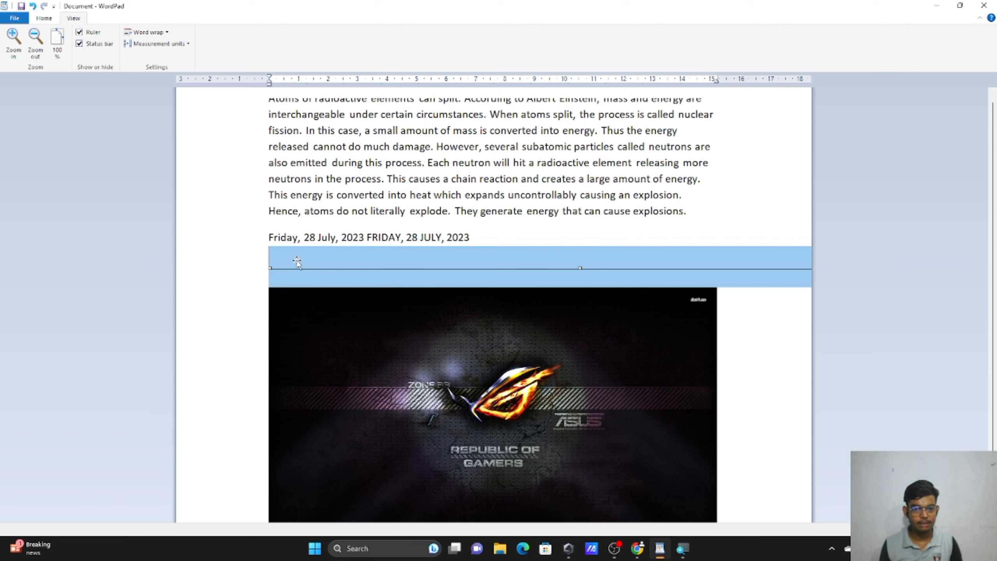
pyautogui.scroll(1, 297, 262)
pyautogui.doubleClick(298, 262)
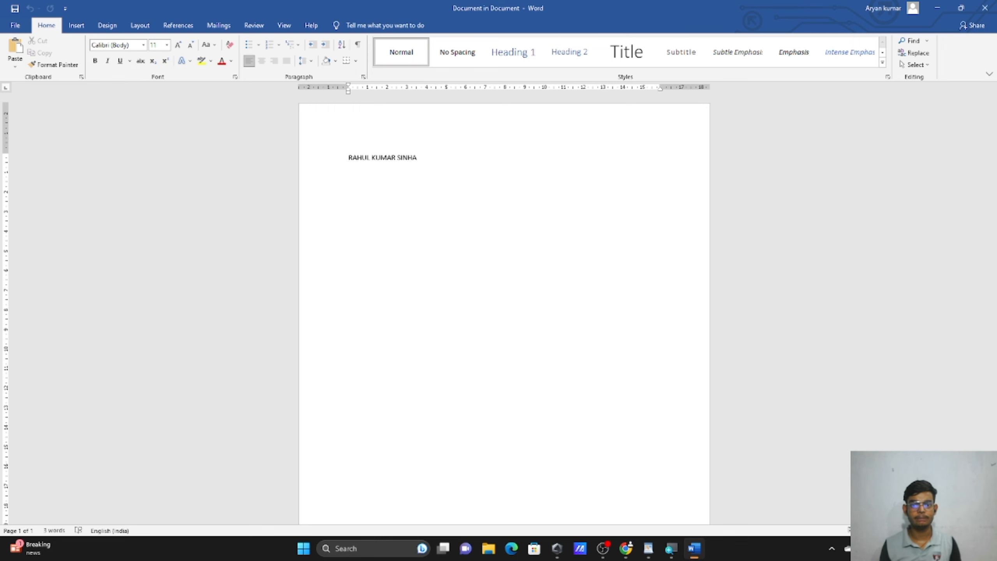
pyautogui.click(985, 8)
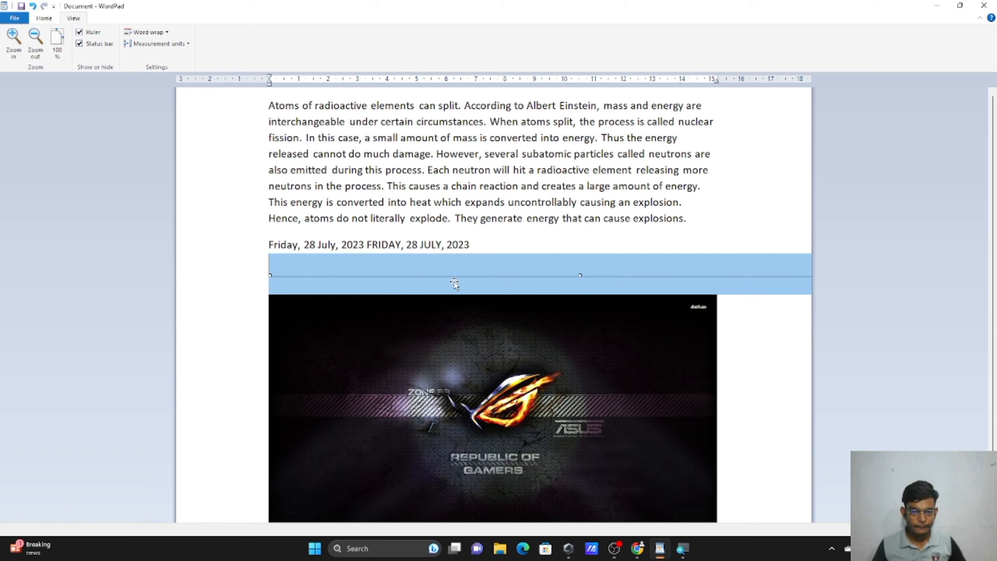
# Attempt to embed an Adobe Acrobat Document object as an icon, then dismiss the creation error.
pyautogui.click(44, 18)
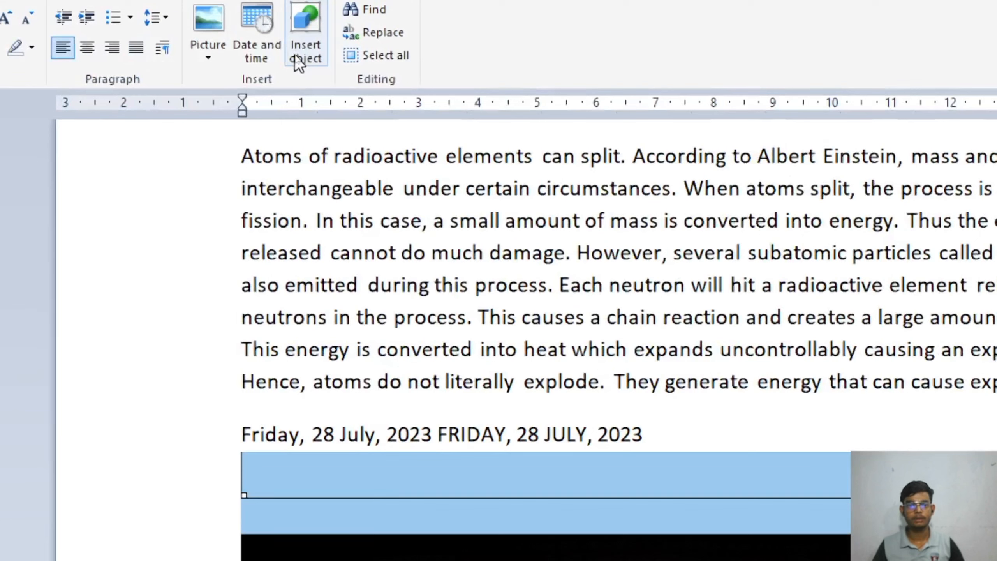
pyautogui.click(297, 58)
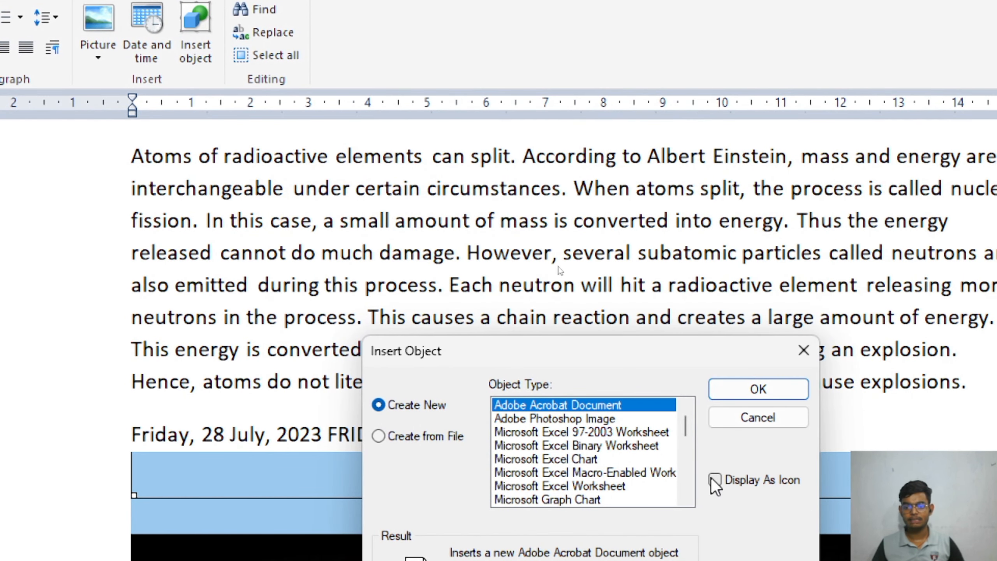
pyautogui.click(716, 479)
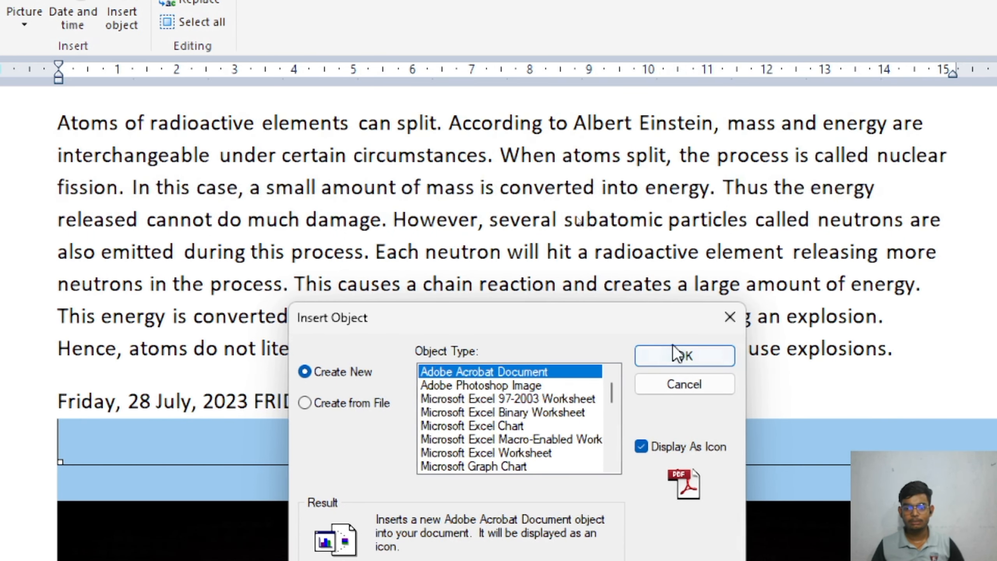
pyautogui.click(758, 356)
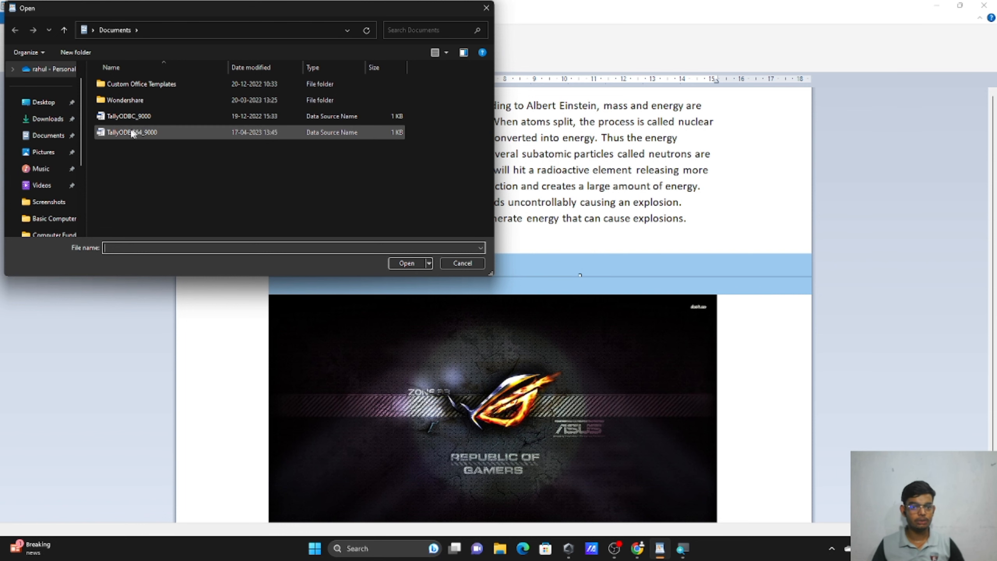
pyautogui.click(486, 8)
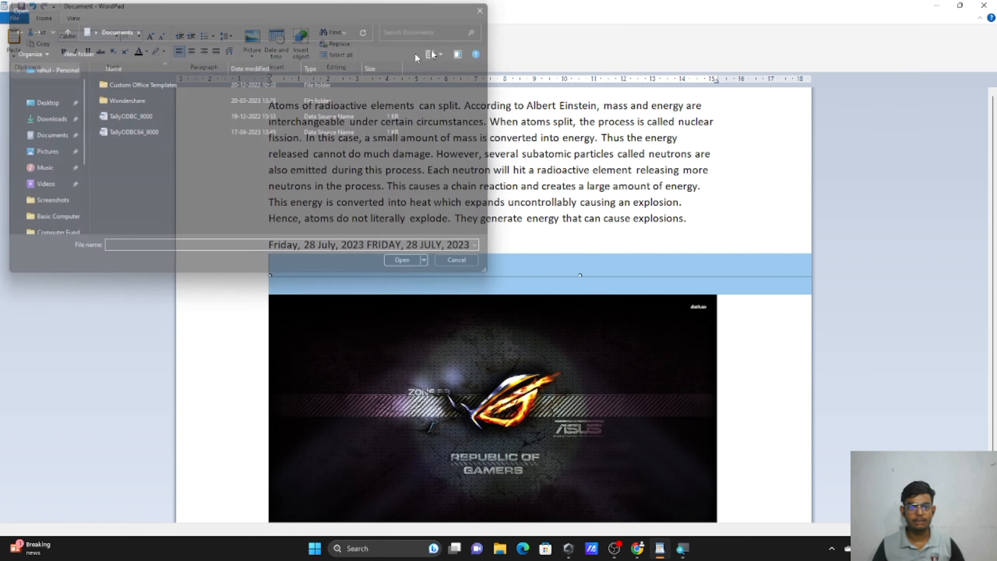
pyautogui.click(564, 296)
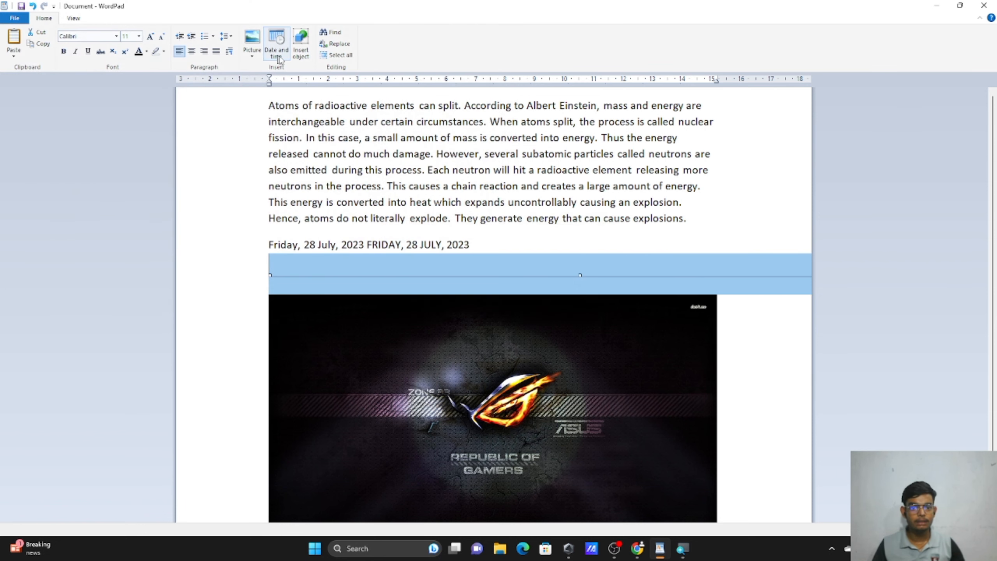
# Insert a new Microsoft Word Document object displayed as an icon.
pyautogui.click(297, 58)
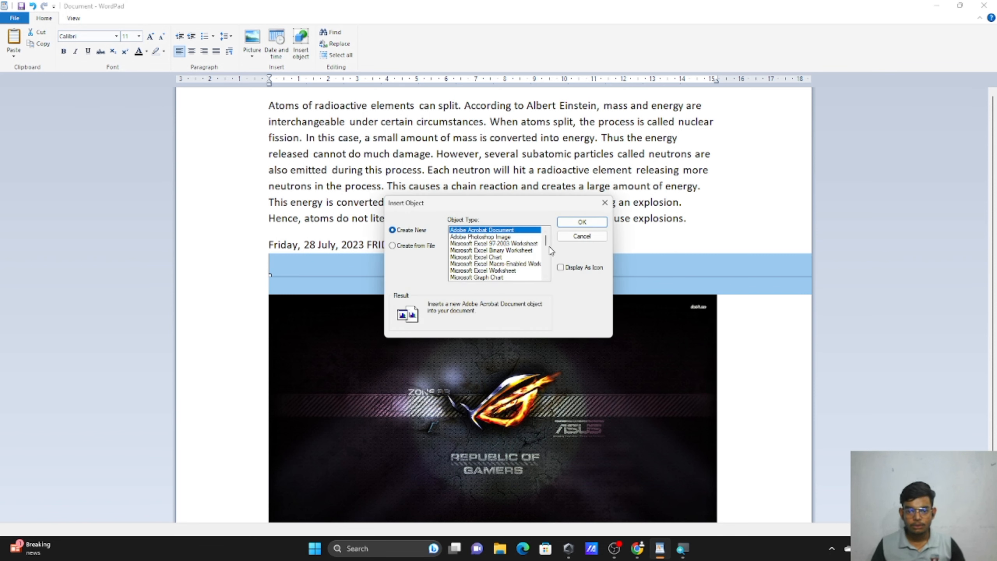
pyautogui.moveTo(545, 247); pyautogui.dragTo(547, 270)
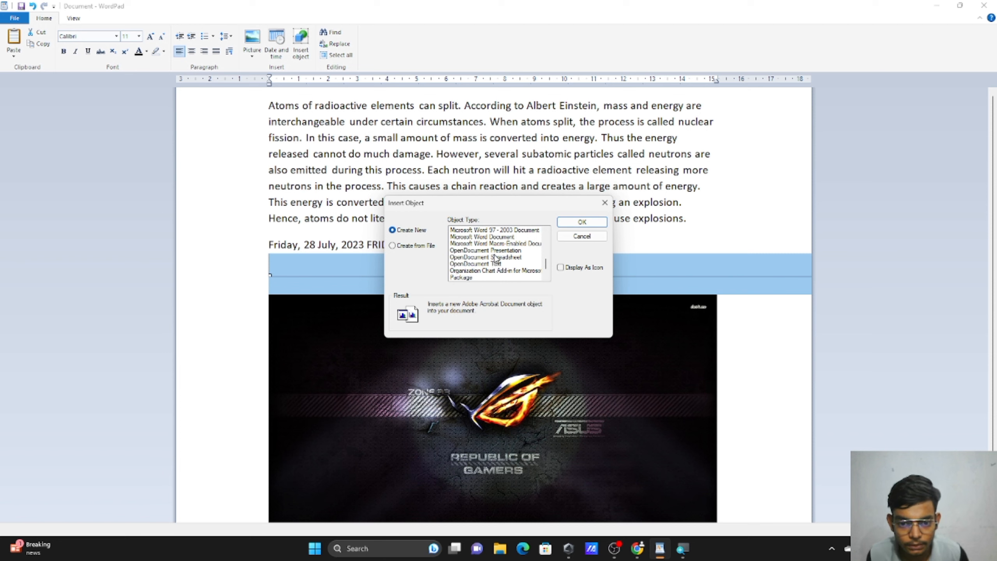
pyautogui.click(496, 237)
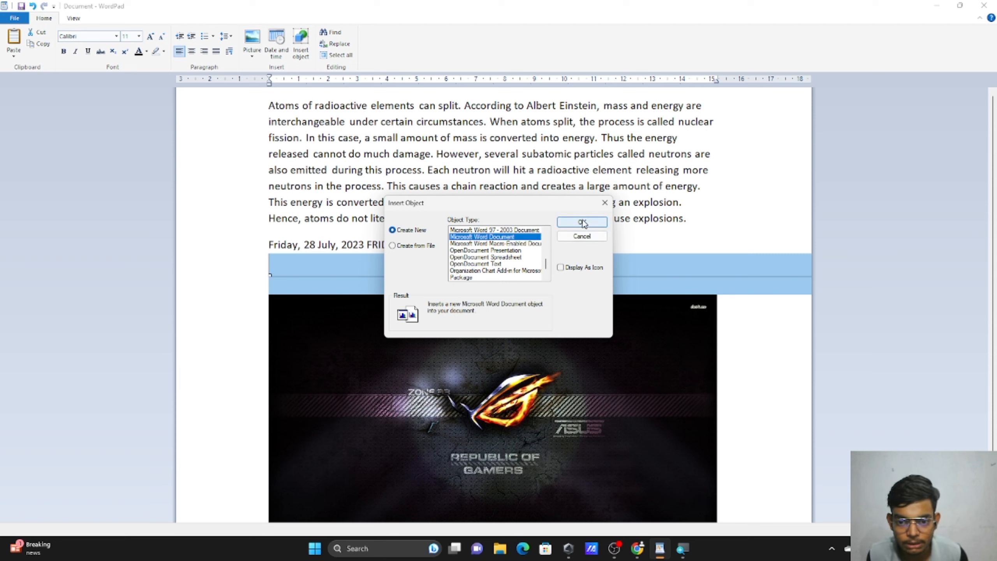
pyautogui.click(564, 272)
pyautogui.click(582, 222)
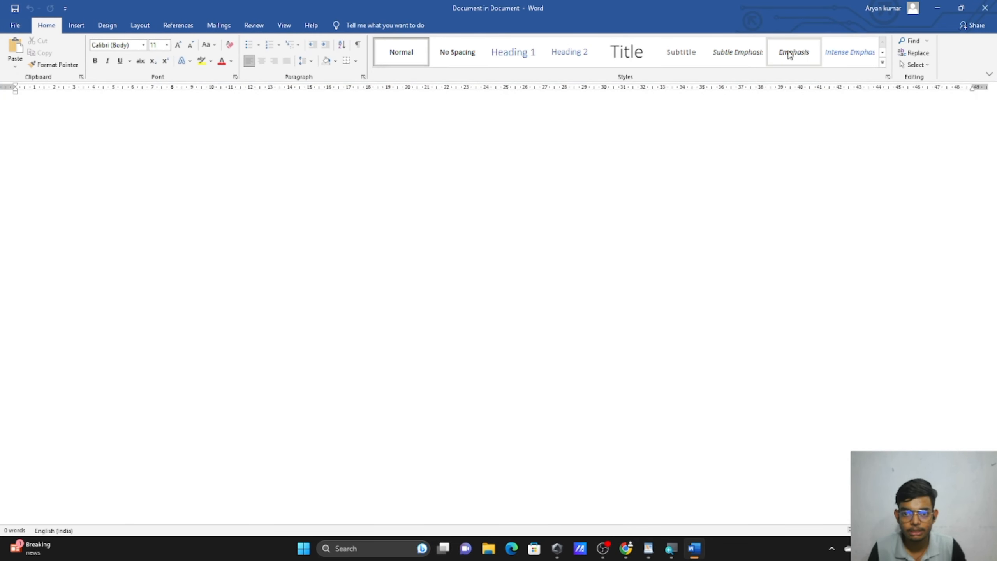
# Type 'DSHFGJWSDHGFIJKEWR' into the embedded Word document and close Word.
pyautogui.write('DSHFGJWSDHGFIJKEWR')
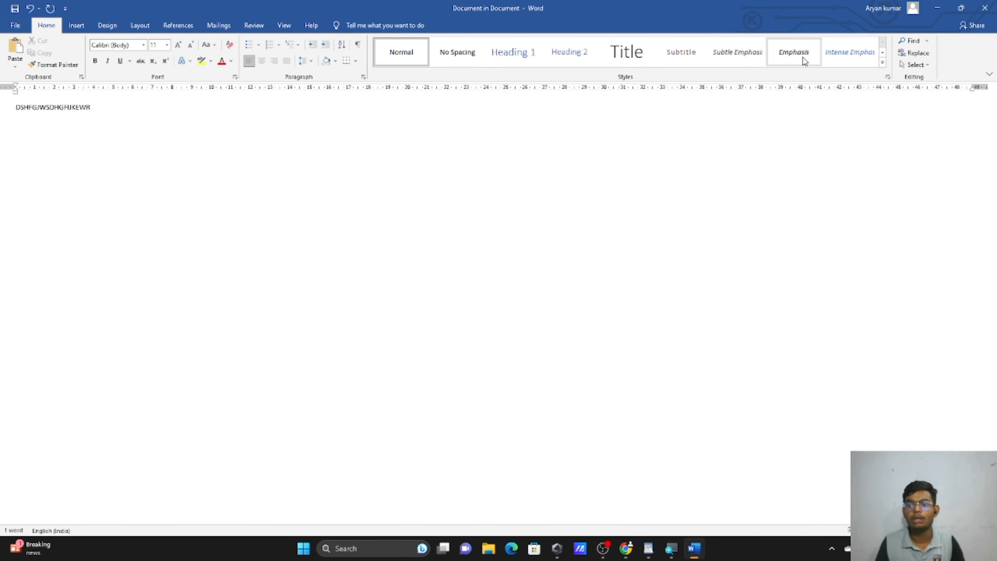
pyautogui.scroll(-1, 804, 61)
pyautogui.click(985, 8)
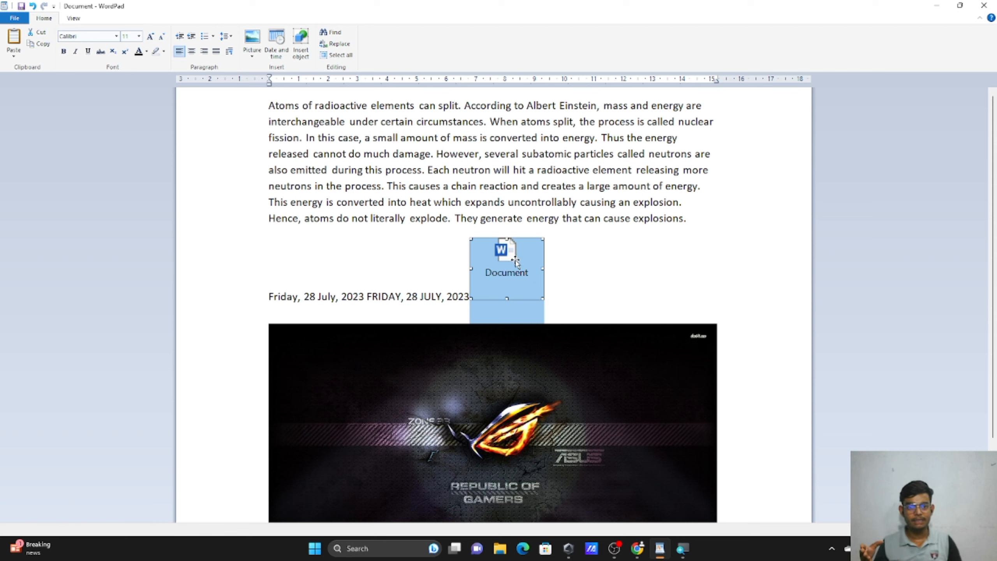
# Reopen and close the embedded Document, then undo twice to remove the object and date line.
pyautogui.doubleClick(515, 263)
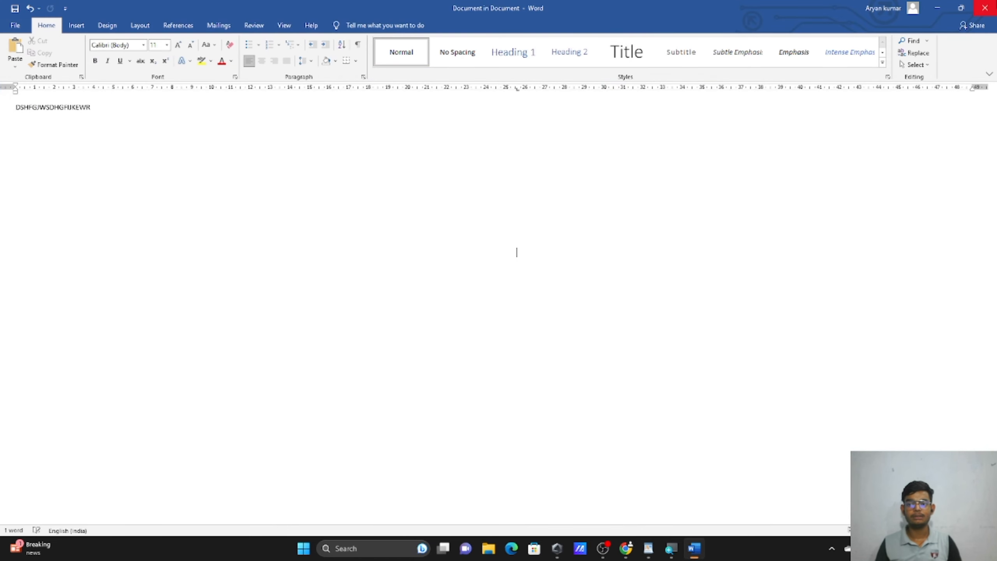
pyautogui.click(984, 8)
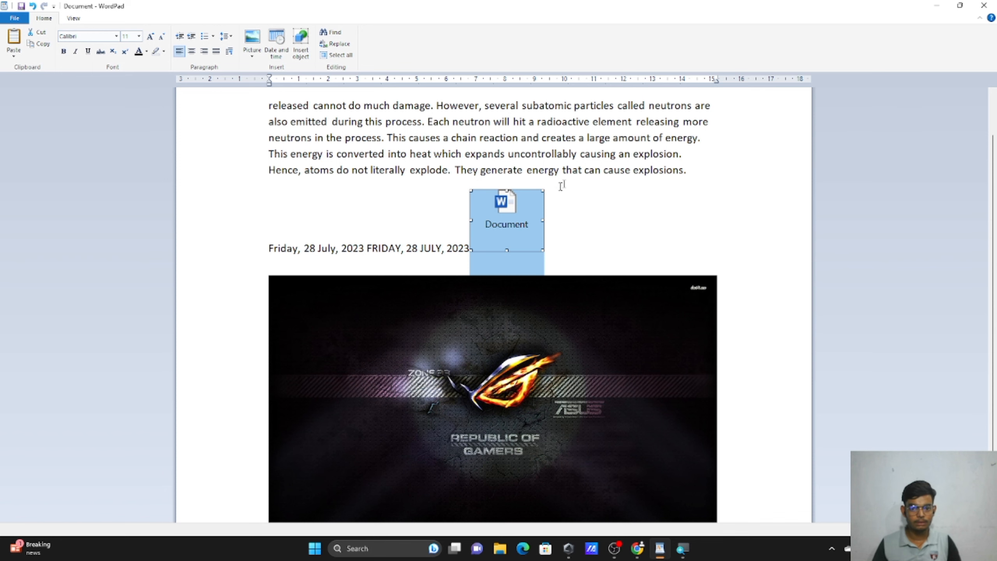
pyautogui.hotkey('ctrl', 'z')
pyautogui.hotkey('ctrl', 'z')
pyautogui.hotkey('ctrl', 'z')
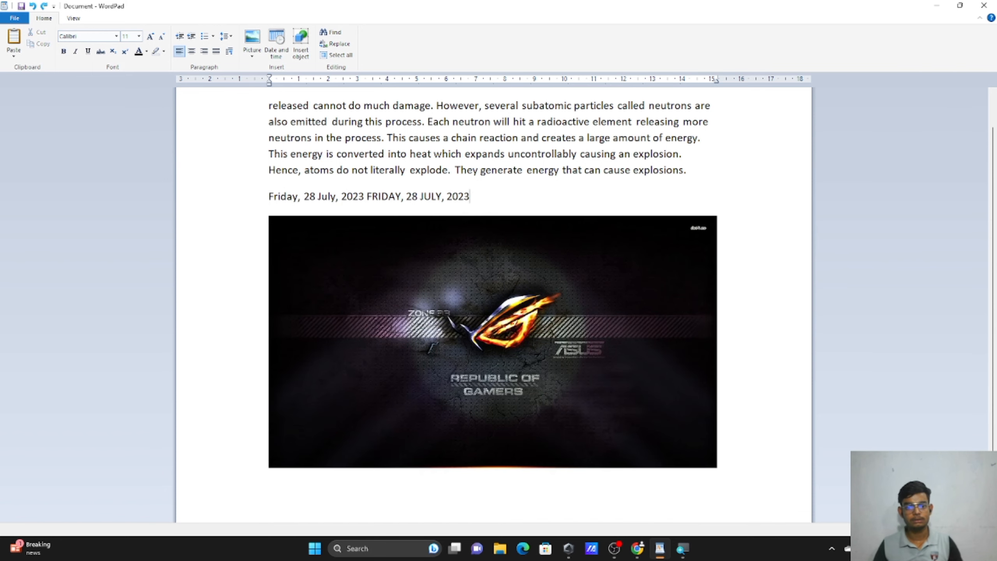
pyautogui.hotkey('ctrl', 'z')
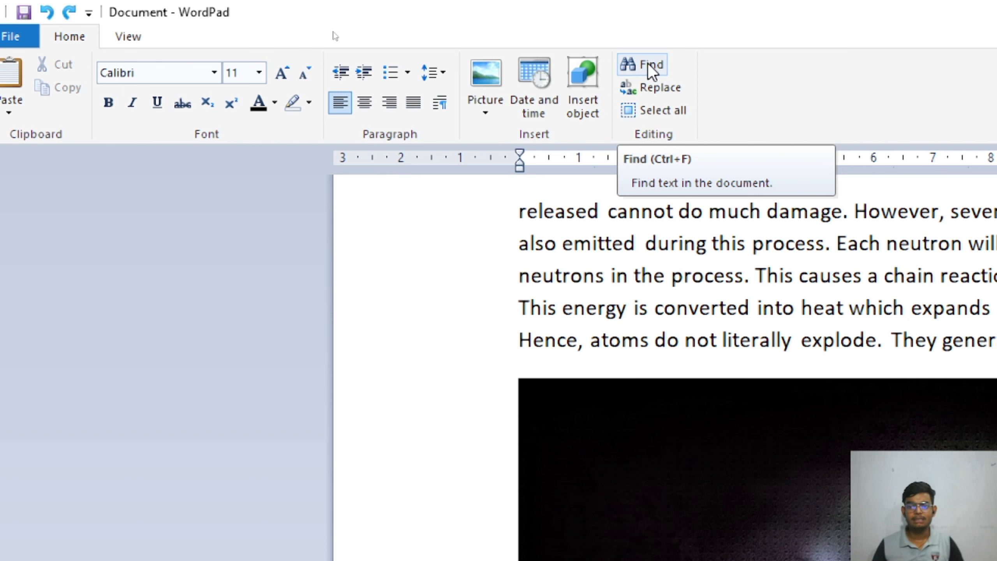
# Search the document for 'DURING', locating 'during' in the paragraph and searching to the end.
pyautogui.click(648, 63)
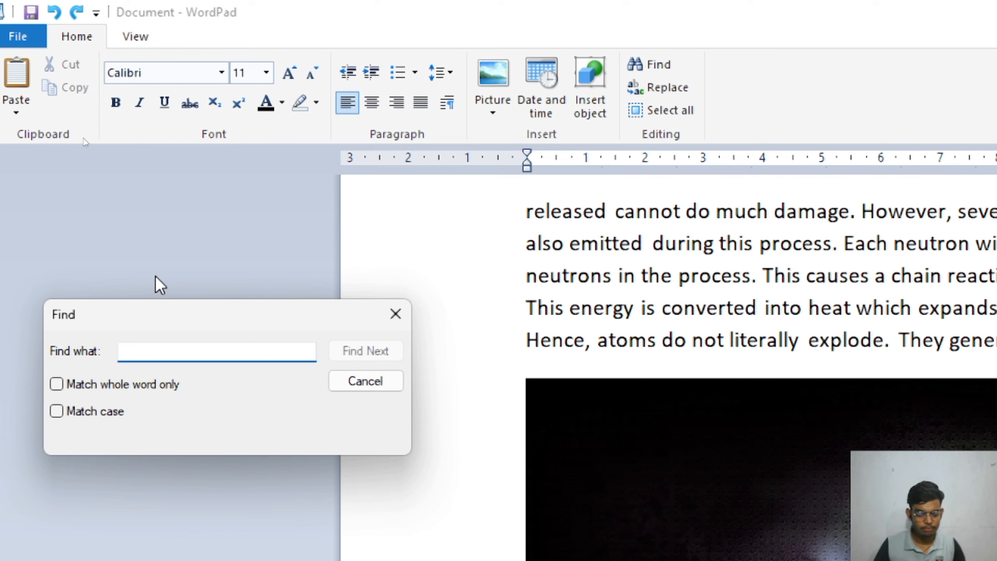
pyautogui.write('DURIU')
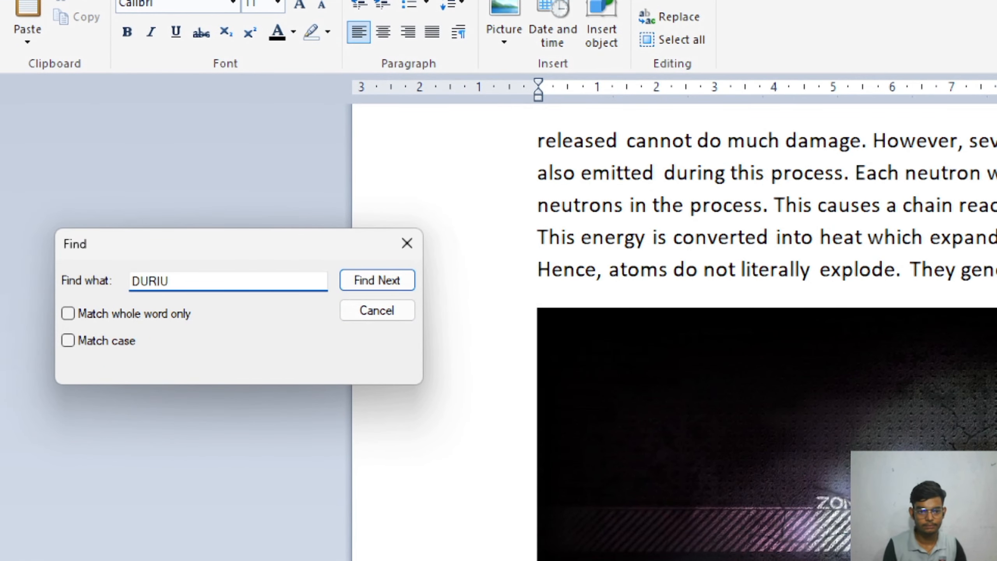
pyautogui.press('BackSpace')
pyautogui.write('NG')
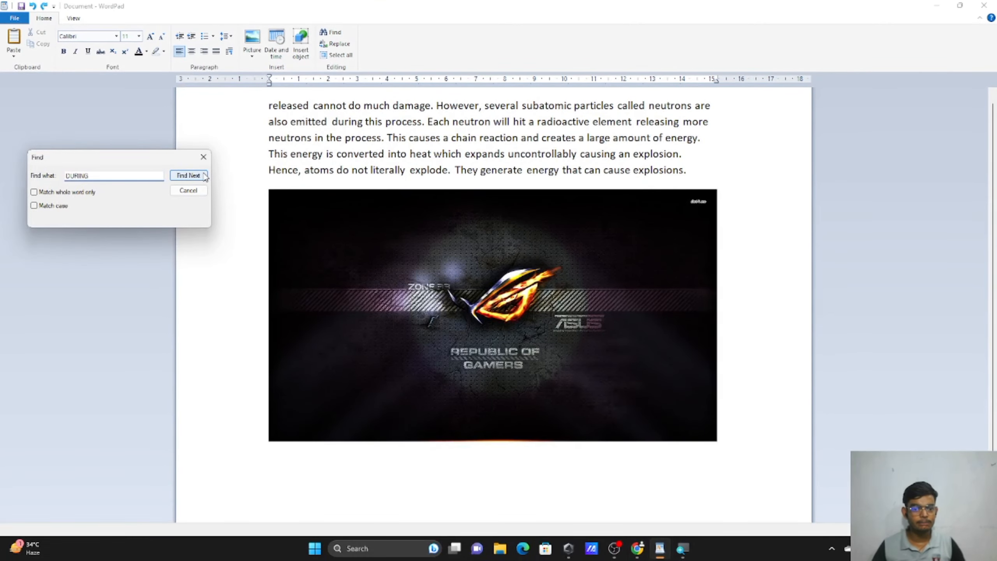
pyautogui.click(188, 175)
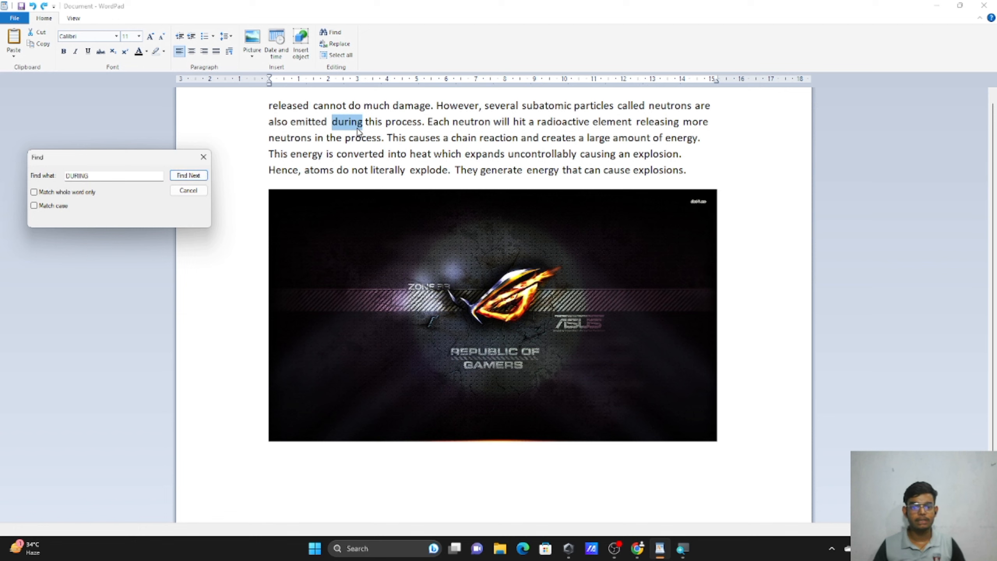
pyautogui.click(203, 177)
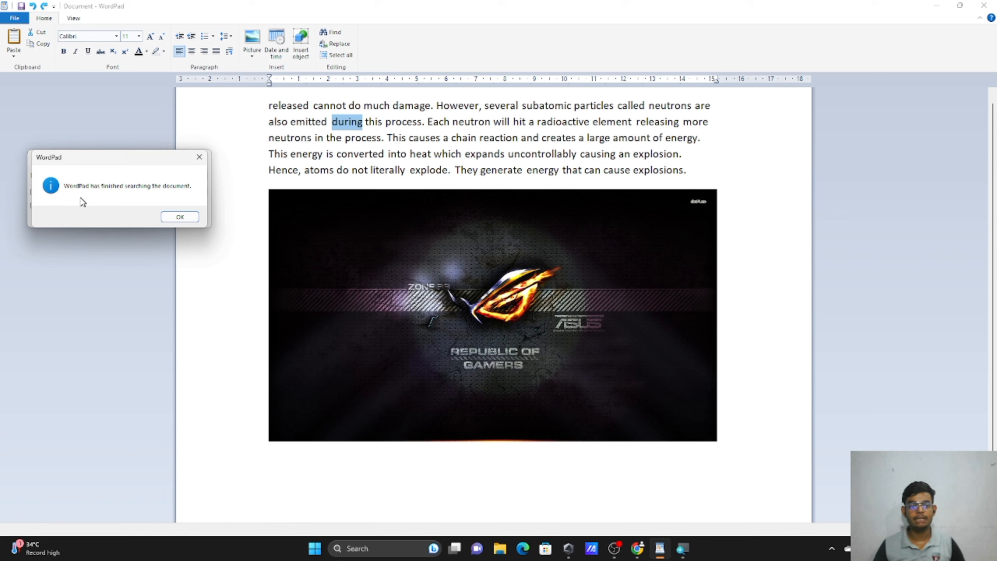
pyautogui.click(195, 221)
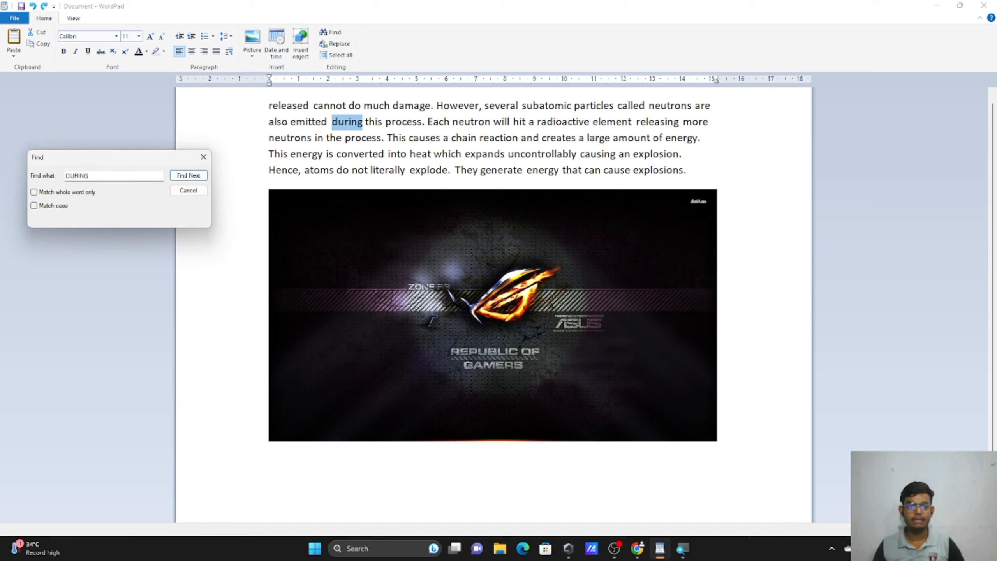
pyautogui.click(189, 176)
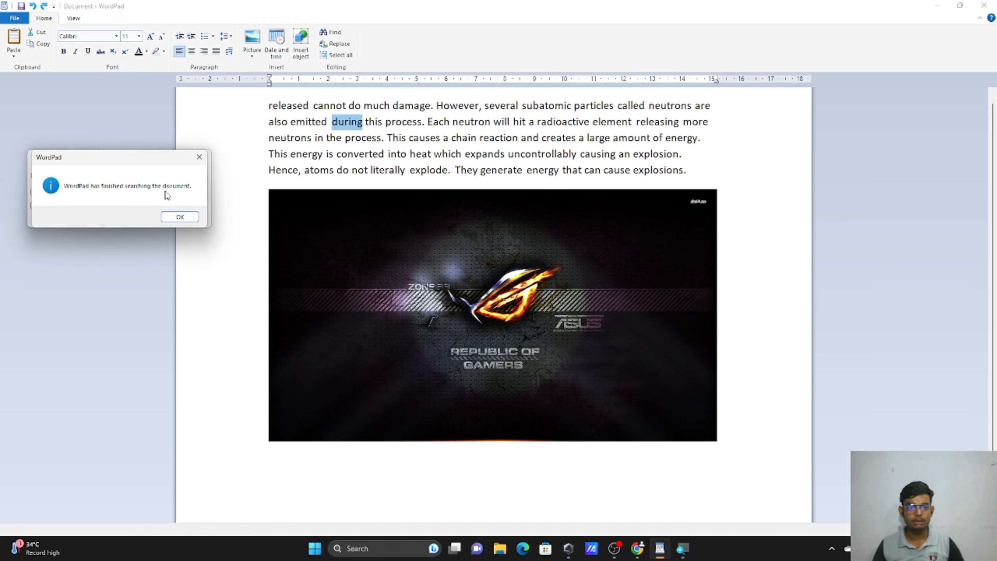
pyautogui.click(188, 218)
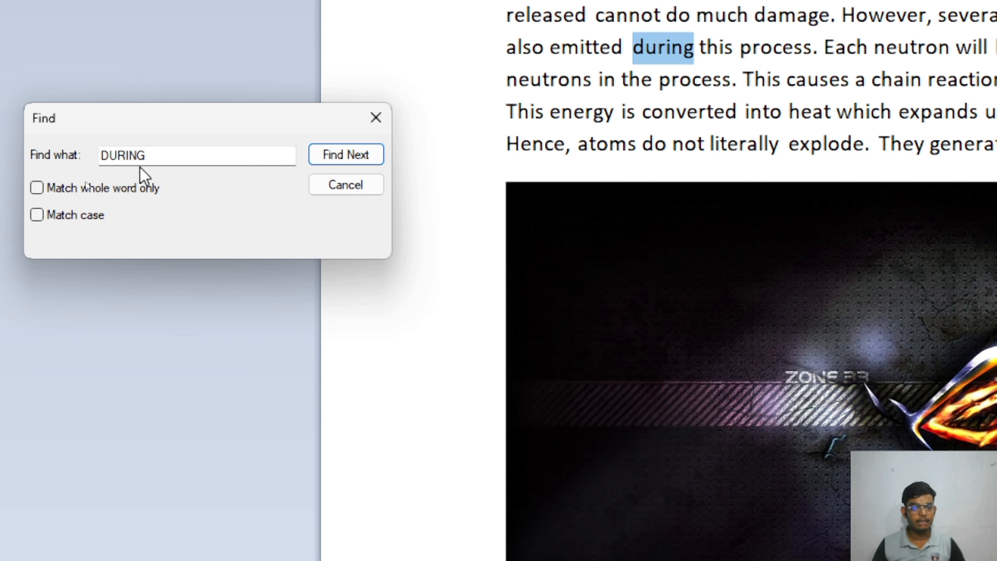
# Shorten the search term, search again, then clear the Find what box.
pyautogui.click(159, 157)
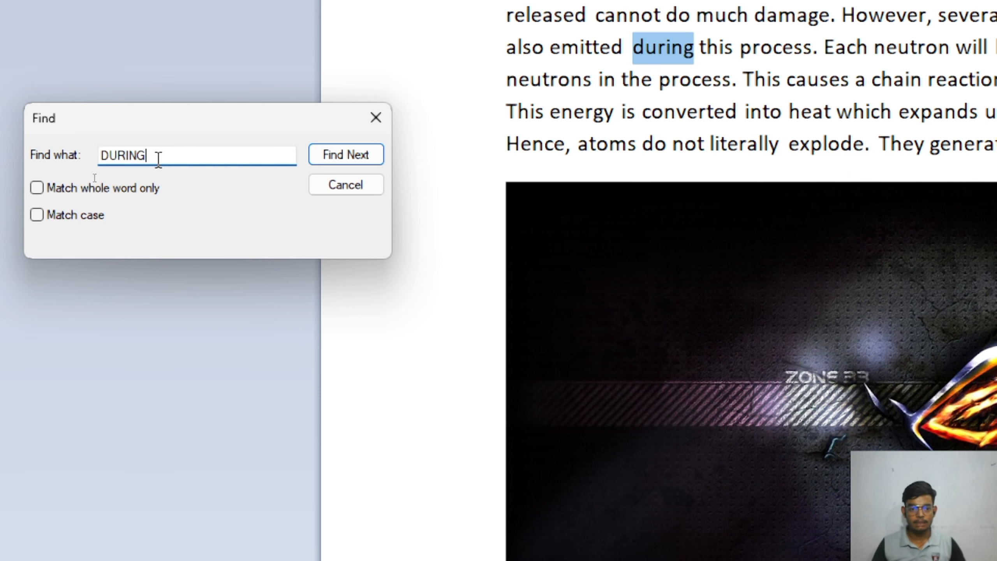
pyautogui.press('BackSpace')
pyautogui.press('BackSpace')
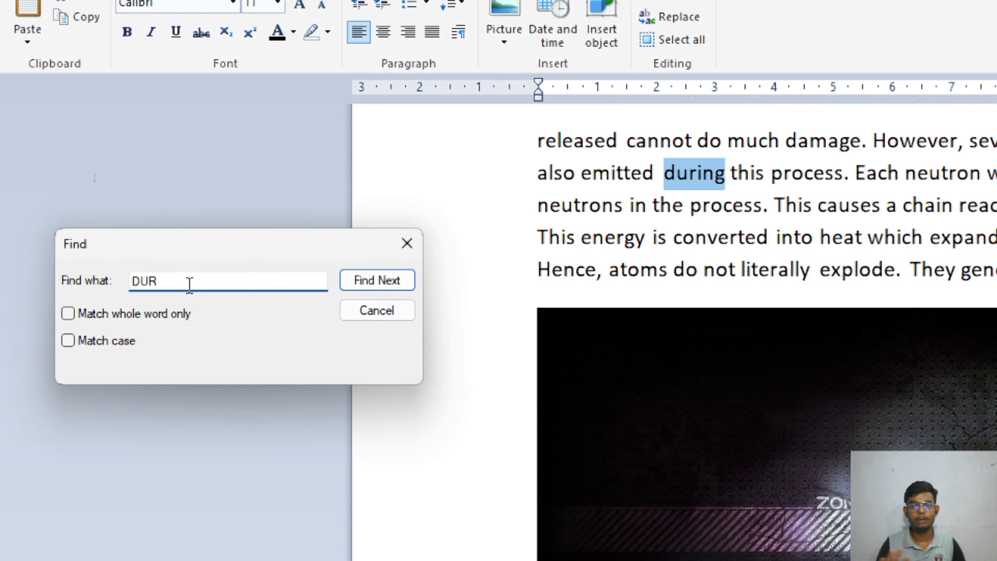
pyautogui.click(395, 286)
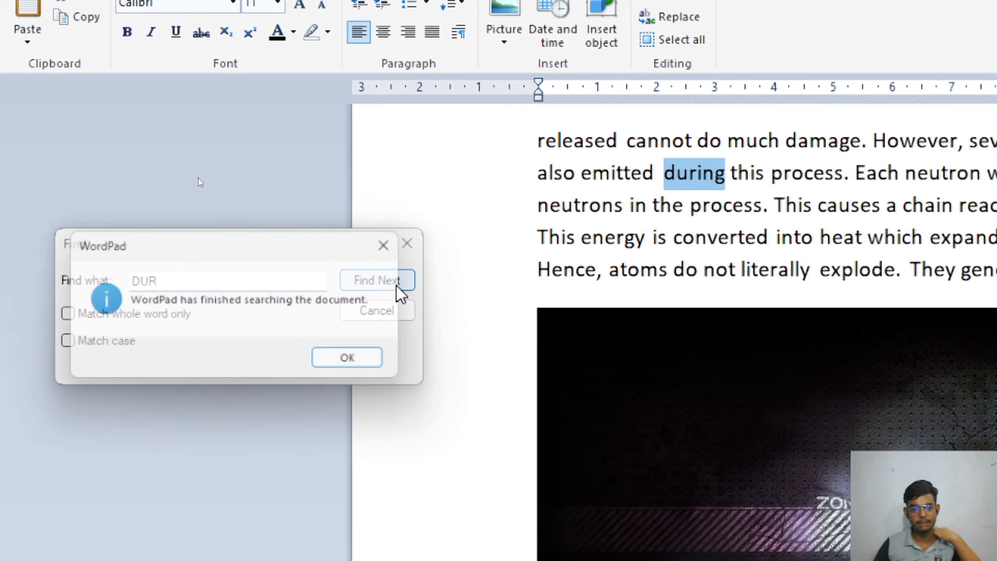
pyautogui.click(355, 359)
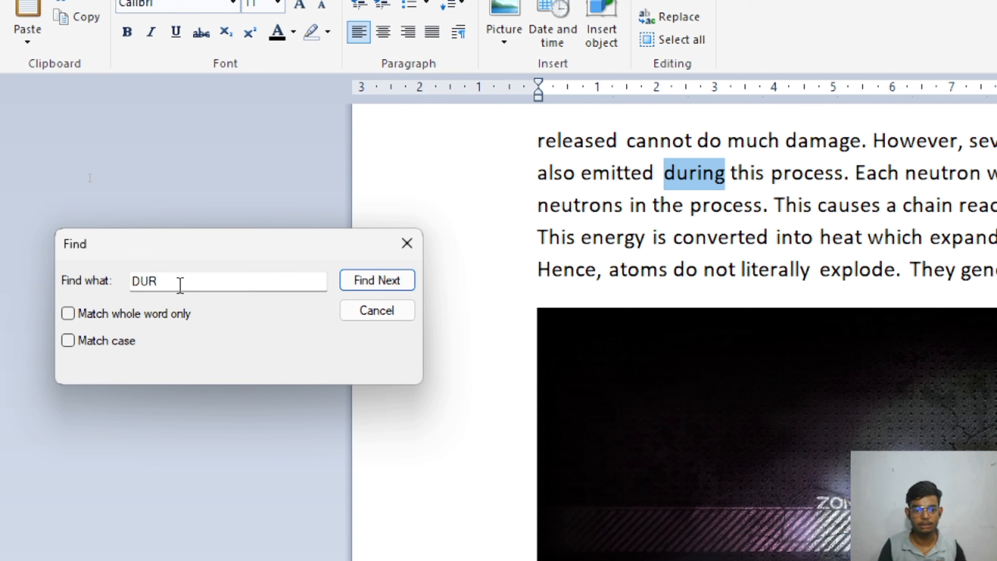
pyautogui.click(175, 283)
pyautogui.press('BackSpace')
pyautogui.press('BackSpace')
pyautogui.press('BackSpace')
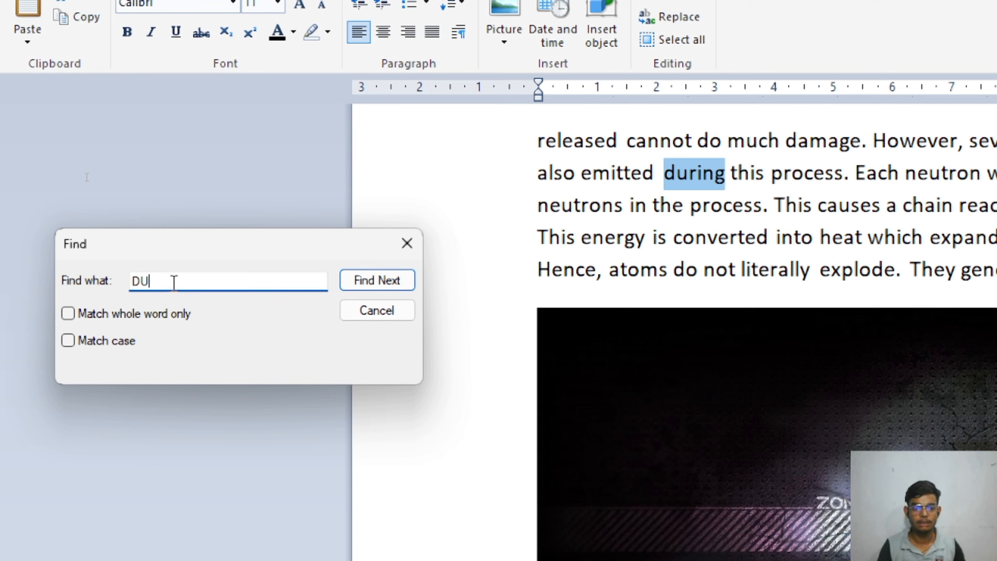
# Search for 'TH', then repeat the search with Match whole word only checked.
pyautogui.write('TH')
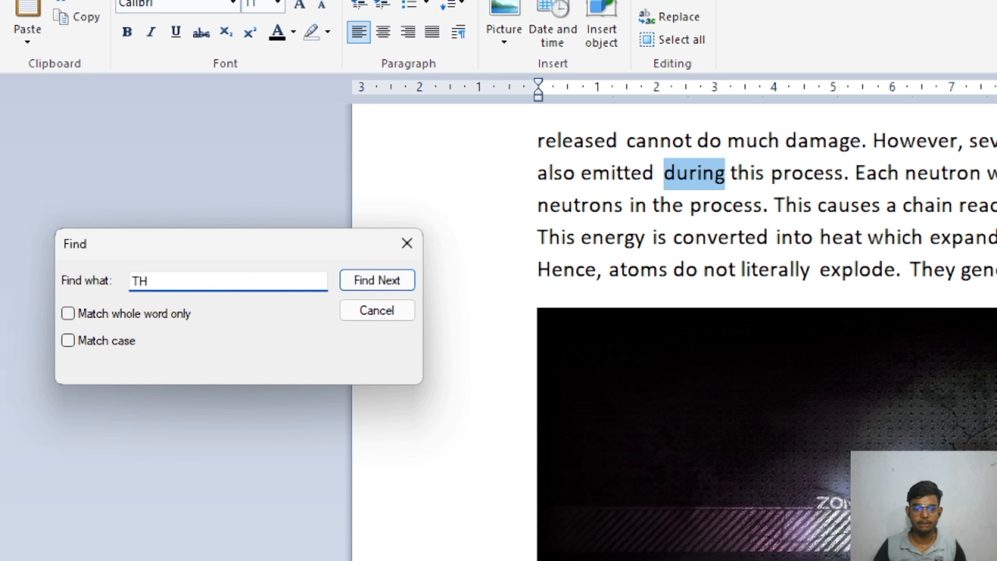
pyautogui.click(410, 281)
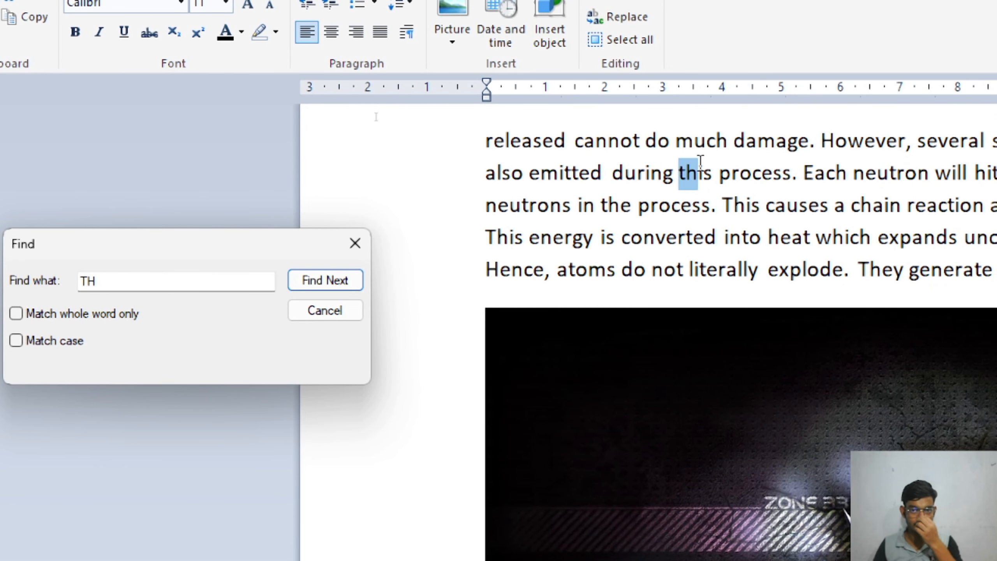
pyautogui.click(314, 283)
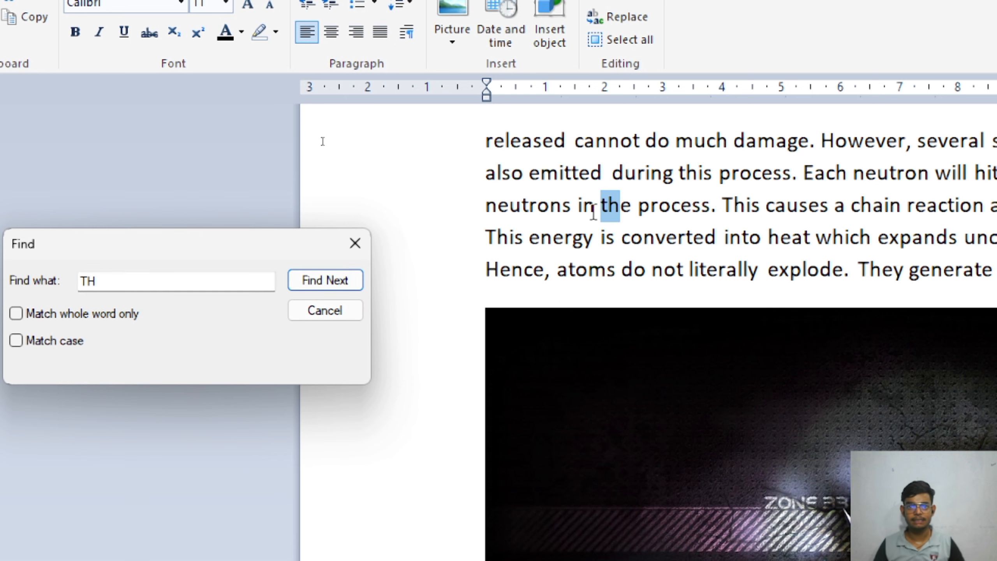
pyautogui.click(50, 314)
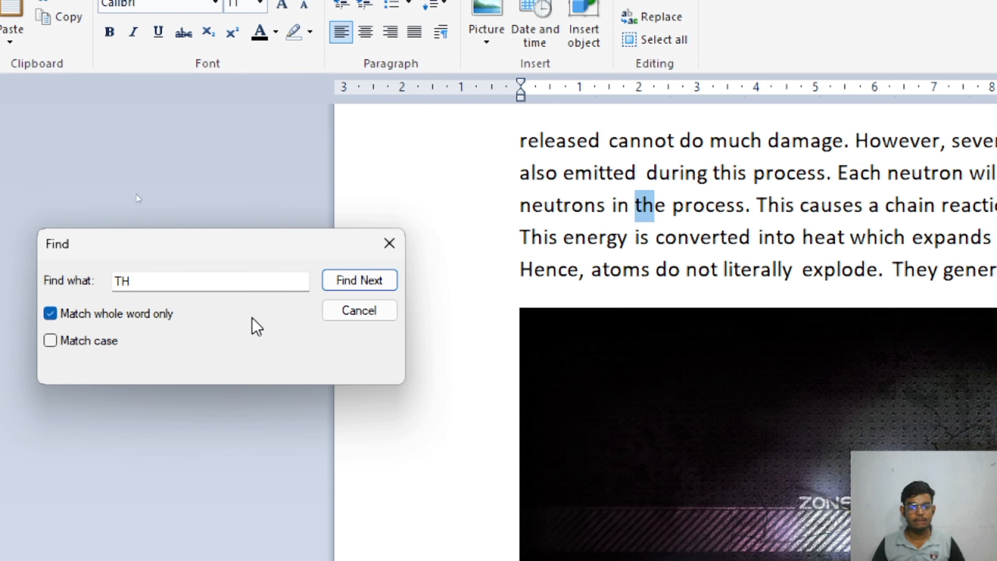
pyautogui.click(384, 283)
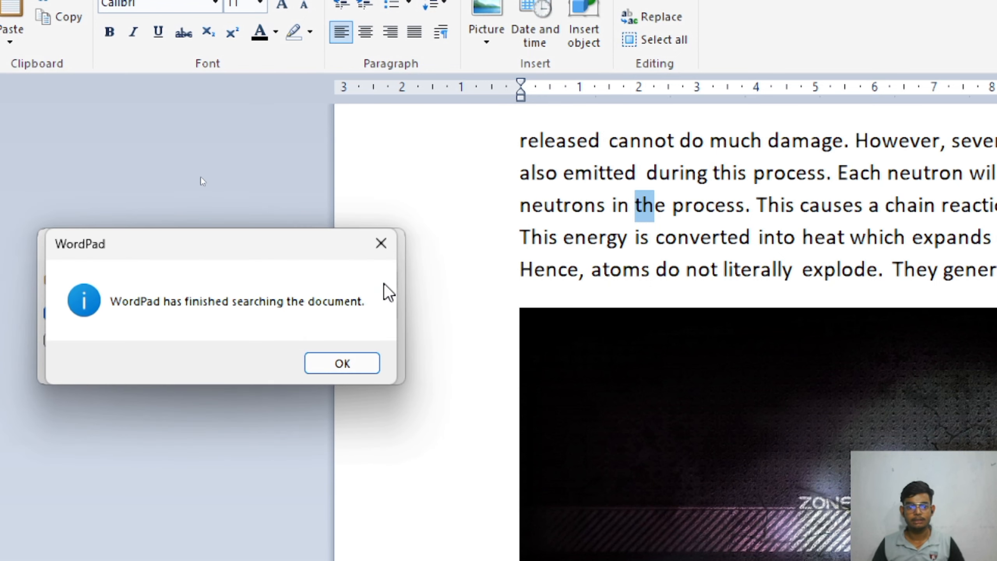
pyautogui.click(320, 363)
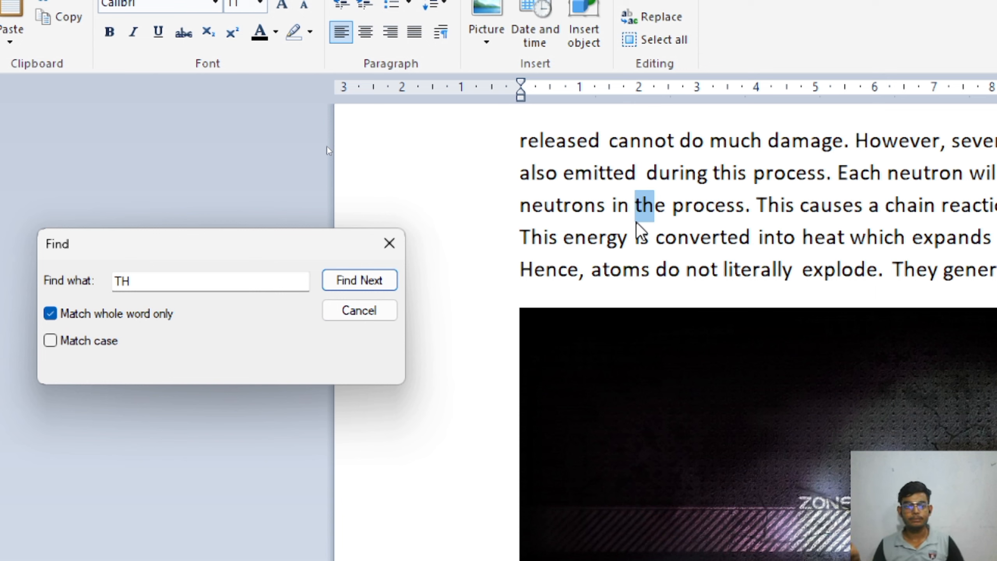
# Change the search term to 'THIS' and find the whole-word 'This' starting the chain-reaction sentence.
pyautogui.click(162, 279)
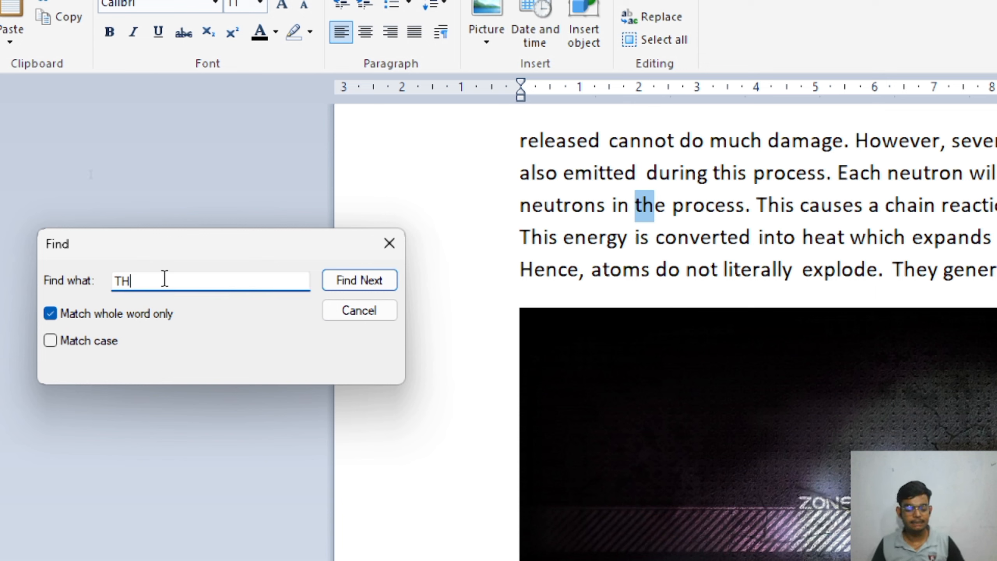
pyautogui.write('R')
pyautogui.press('BackSpace')
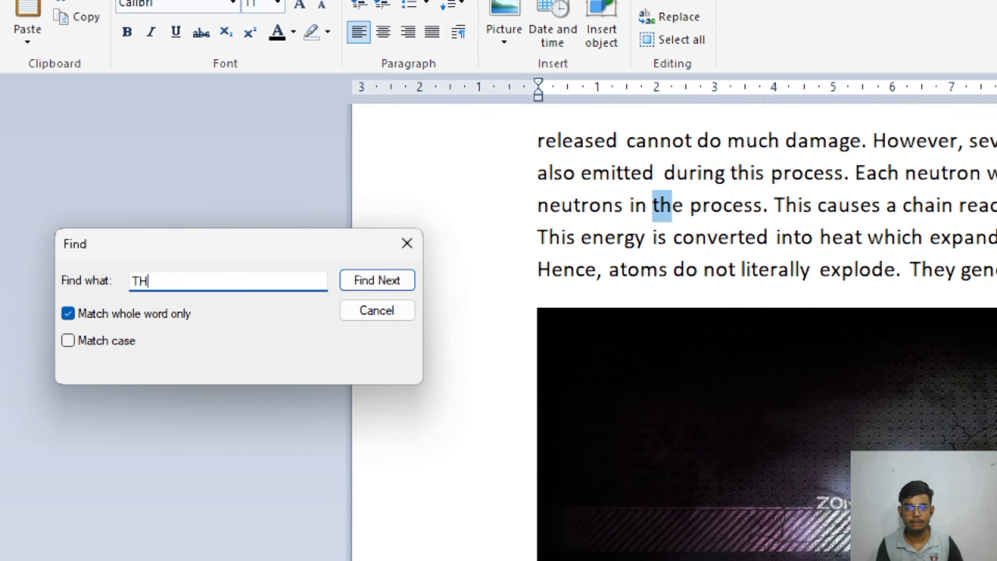
pyautogui.write('IS')
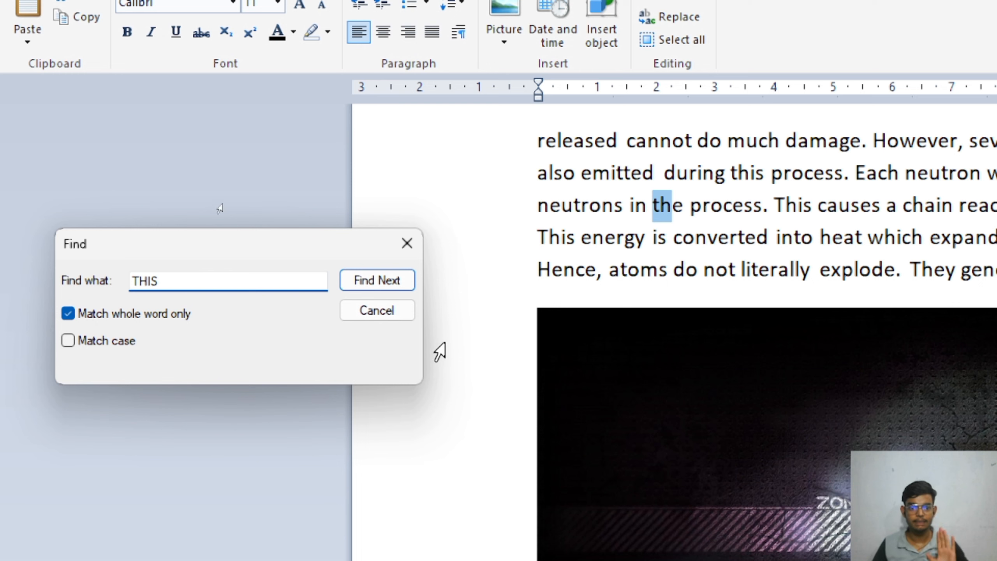
pyautogui.click(408, 292)
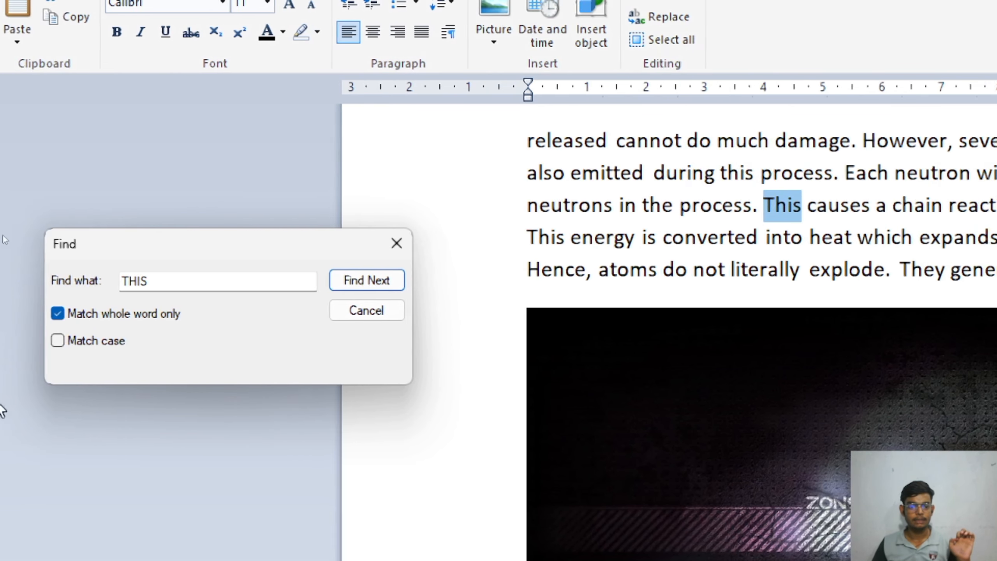
# Turn off whole-word matching and search for 'IS'.
pyautogui.click(68, 313)
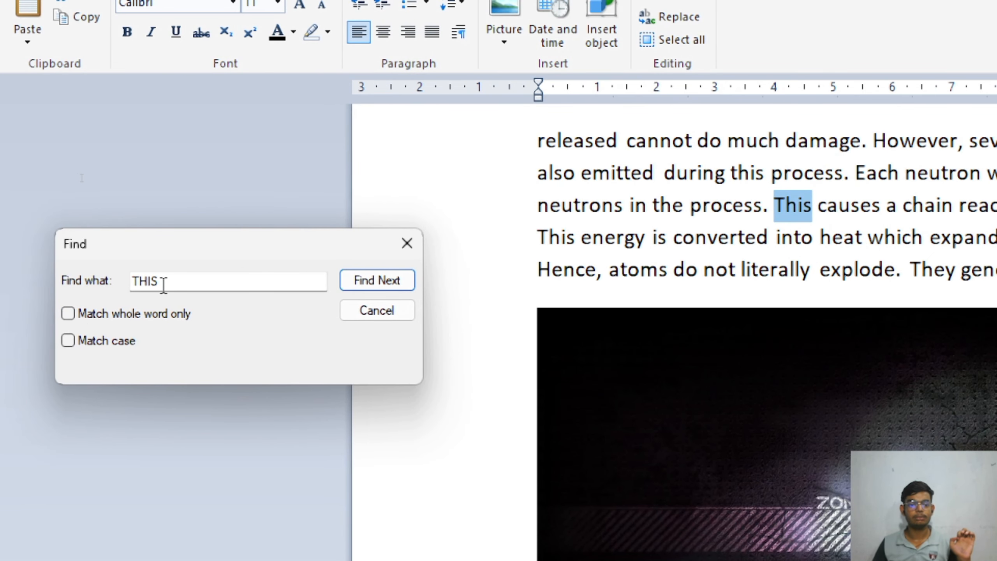
pyautogui.click(147, 281)
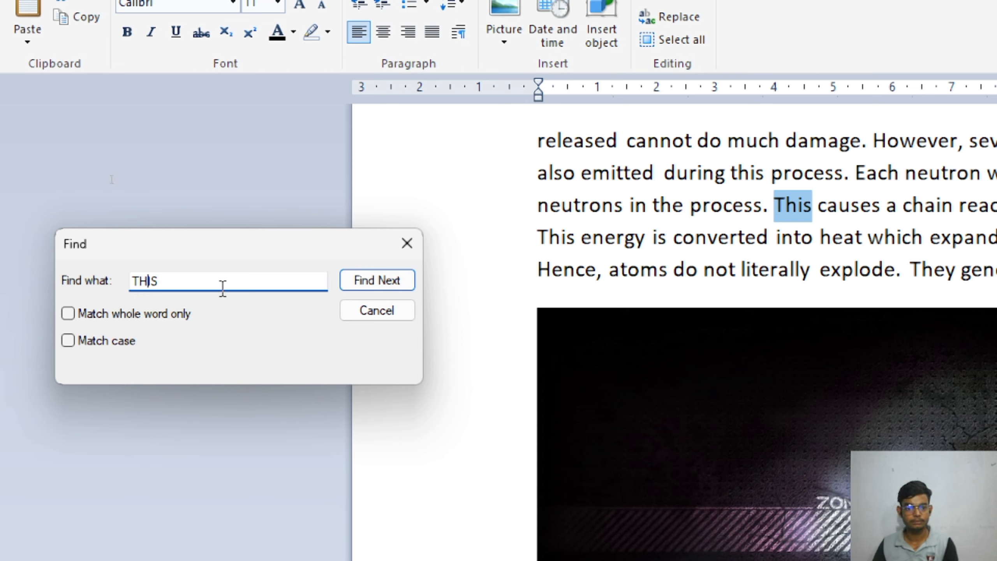
pyautogui.press('BackSpace')
pyautogui.press('BackSpace')
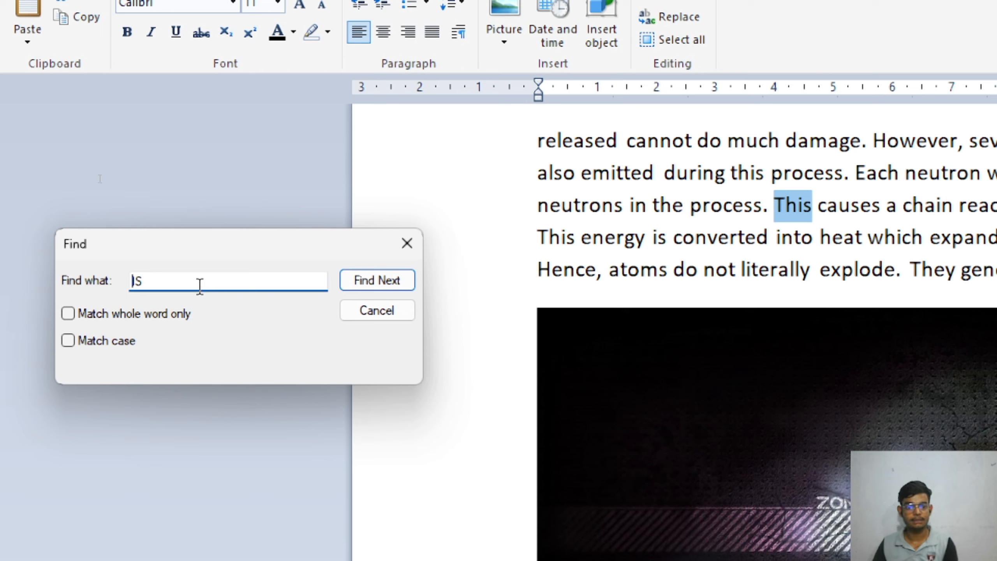
pyautogui.click(404, 281)
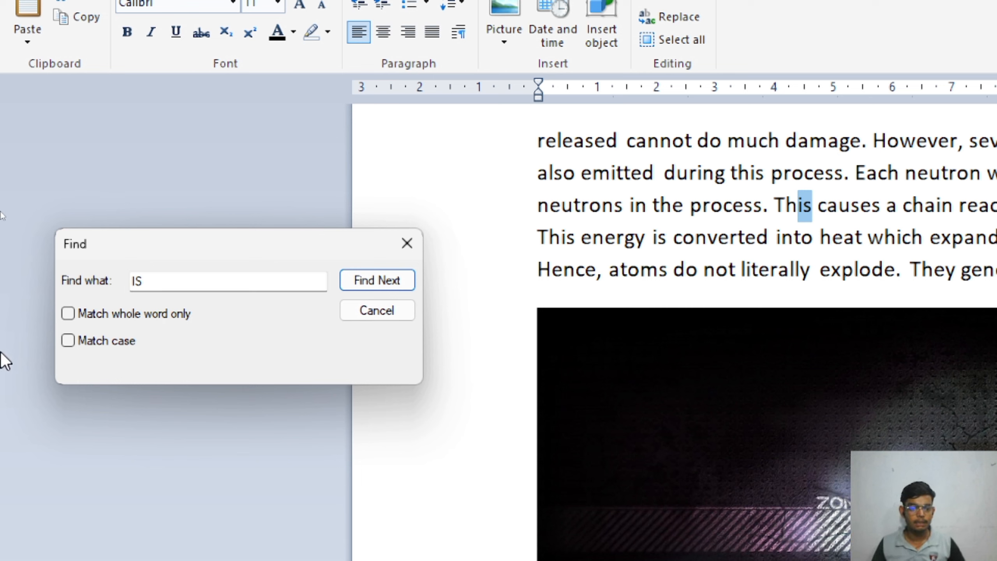
# Turn on Match case and search for uppercase 'INTO'.
pyautogui.click(68, 341)
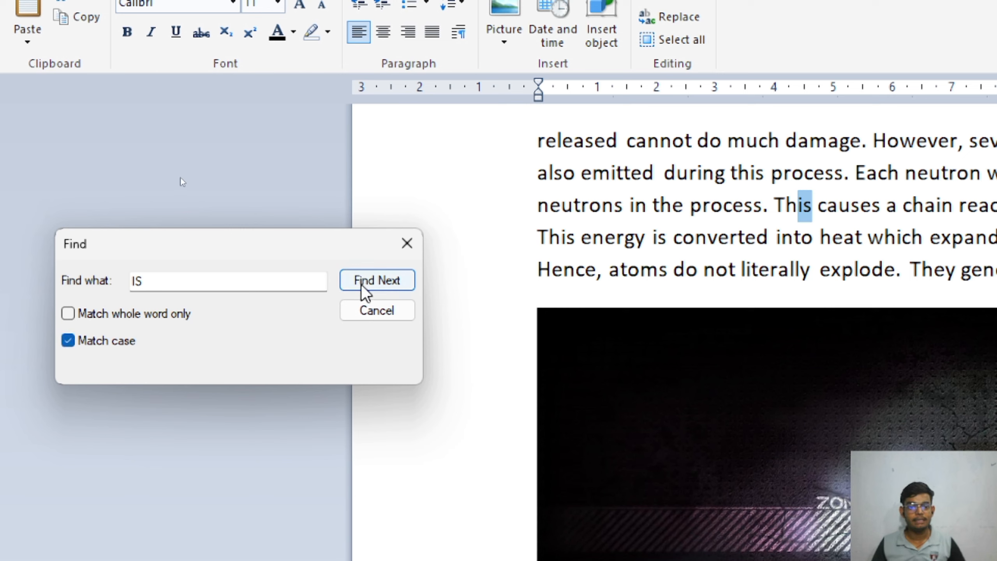
pyautogui.click(210, 282)
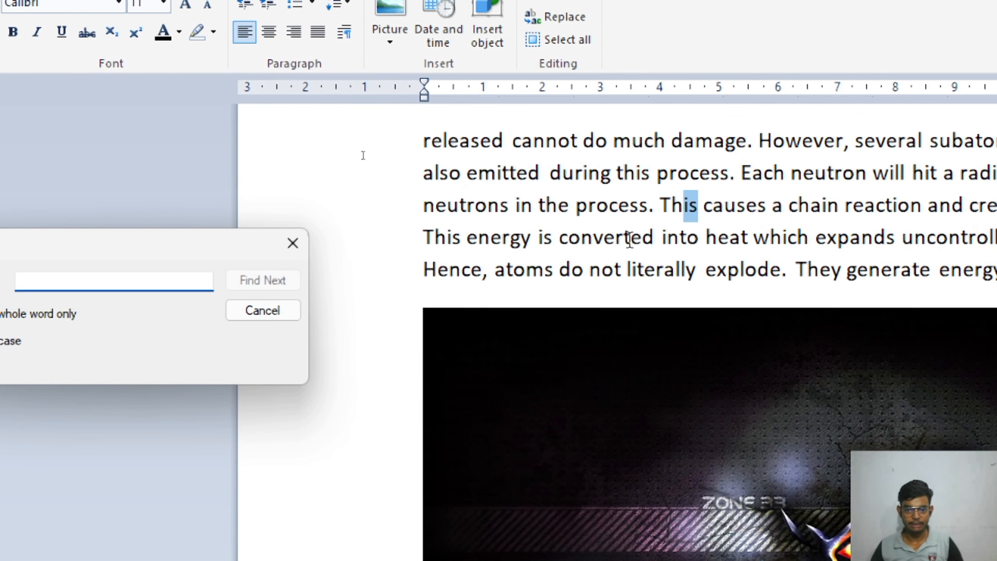
pyautogui.write('INTO')
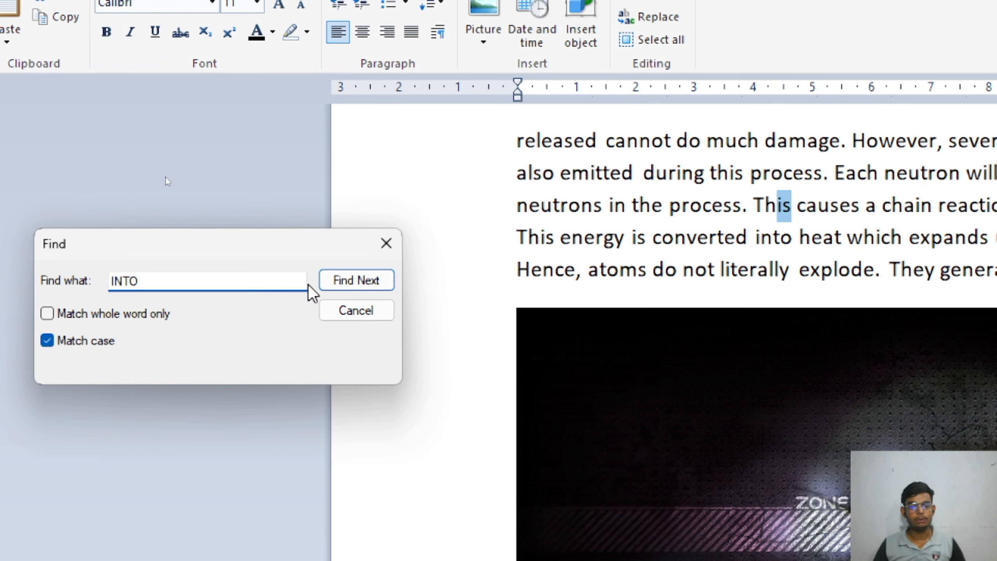
pyautogui.click(345, 285)
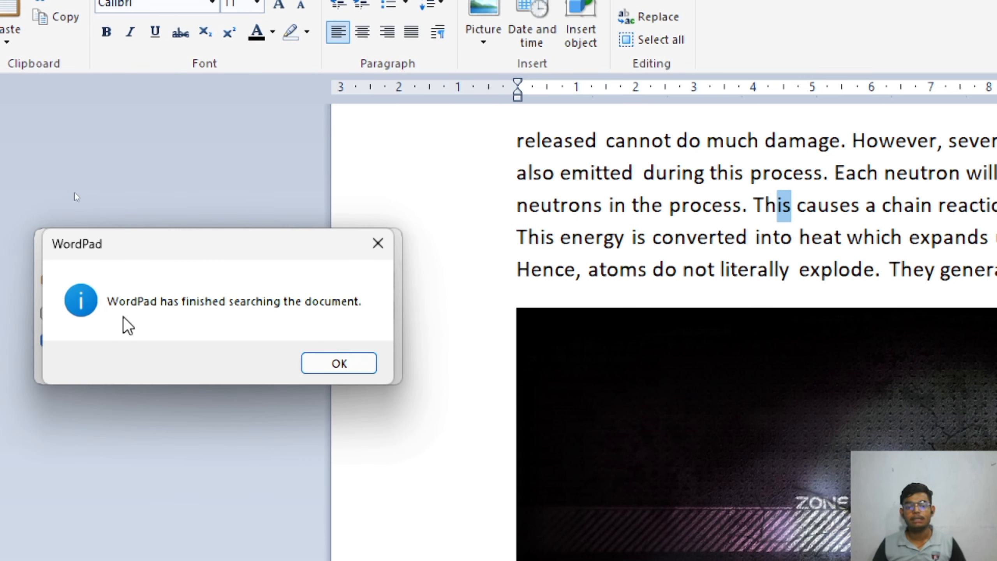
pyautogui.click(353, 369)
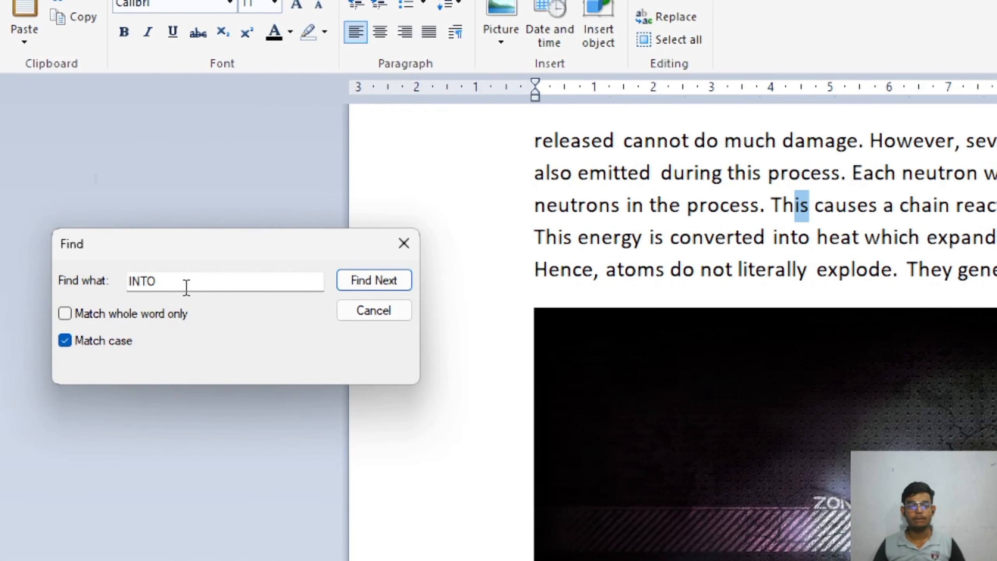
# Search case-sensitively for lowercase 'into', then close Find and bring up Replace.
pyautogui.click(21, 286)
pyautogui.press('BackSpace')
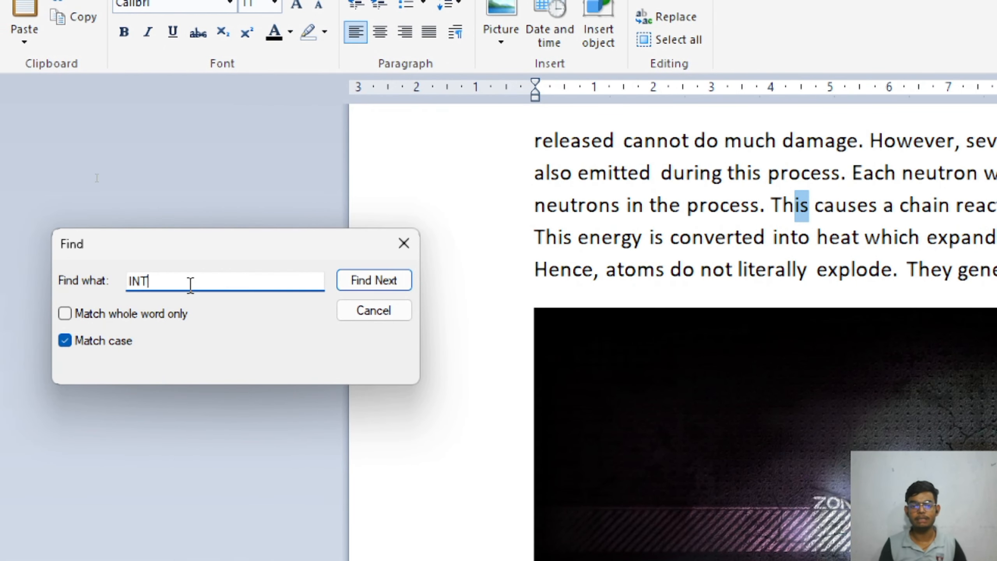
pyautogui.press('BackSpace')
pyautogui.press('BackSpace')
pyautogui.press('BackSpace')
pyautogui.write('in')
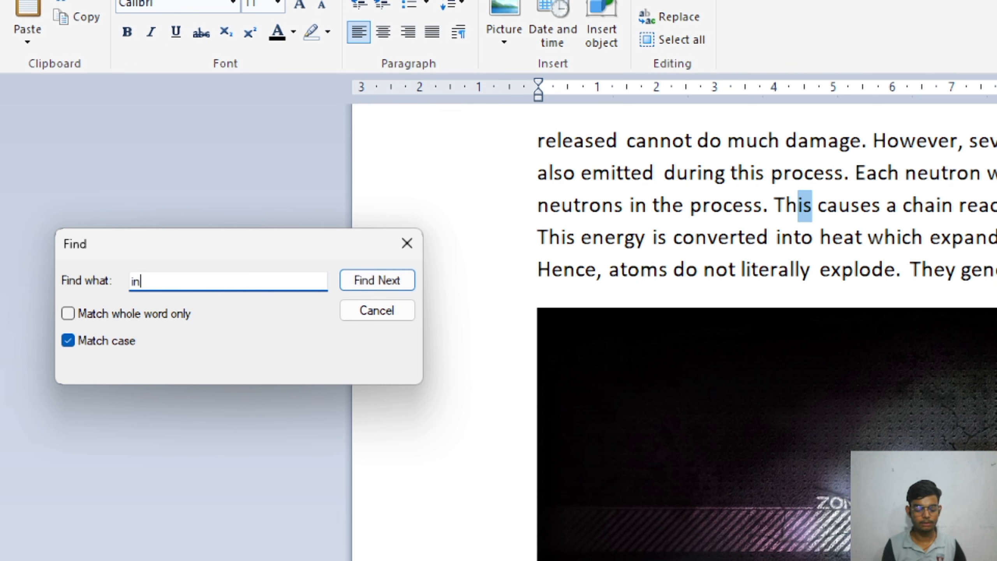
pyautogui.write('to')
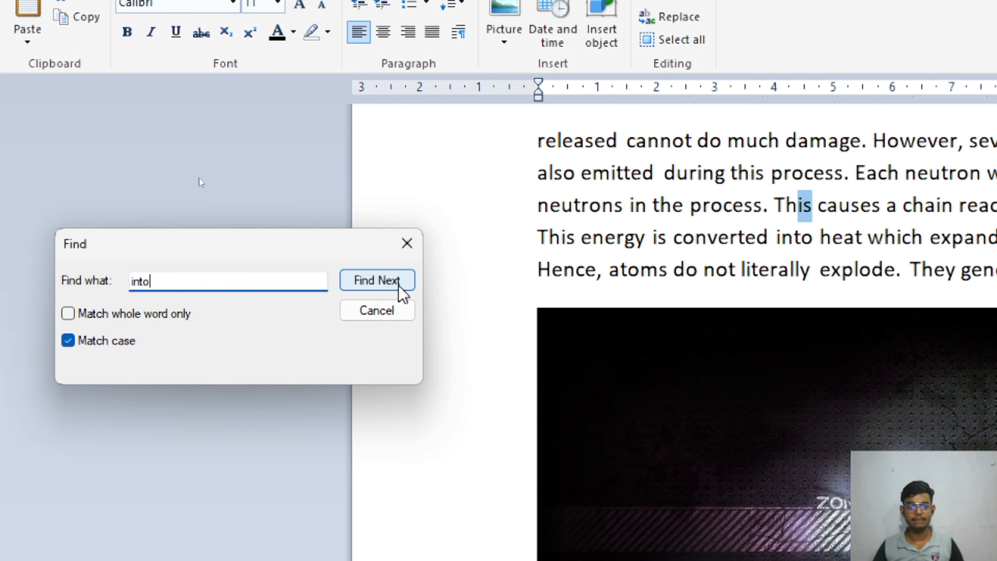
pyautogui.click(400, 287)
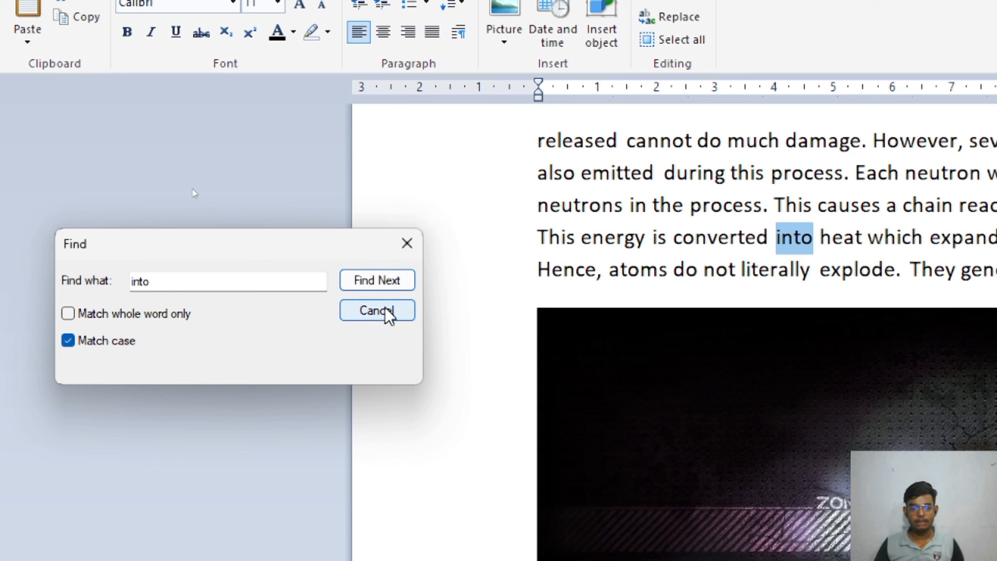
pyautogui.click(387, 310)
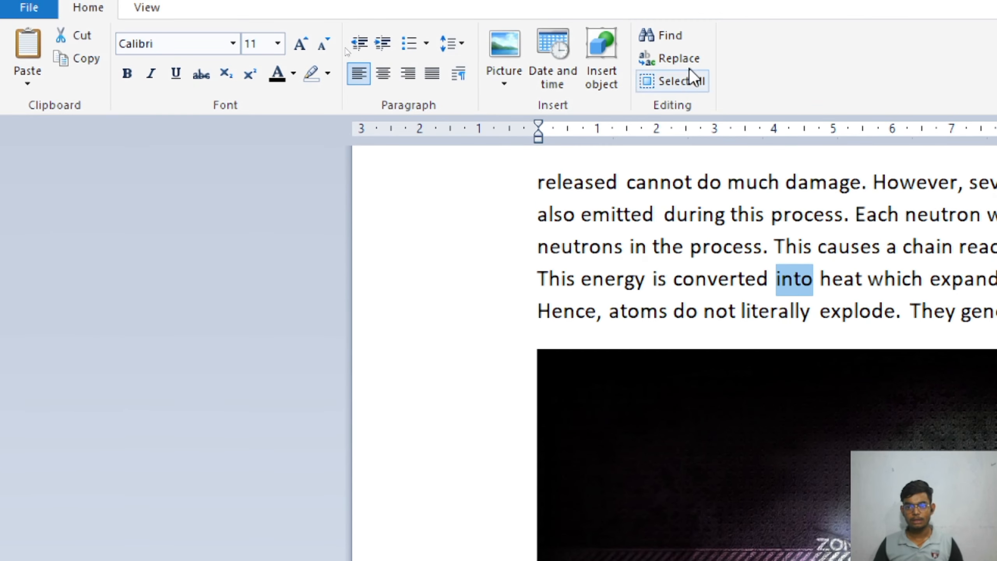
pyautogui.click(692, 59)
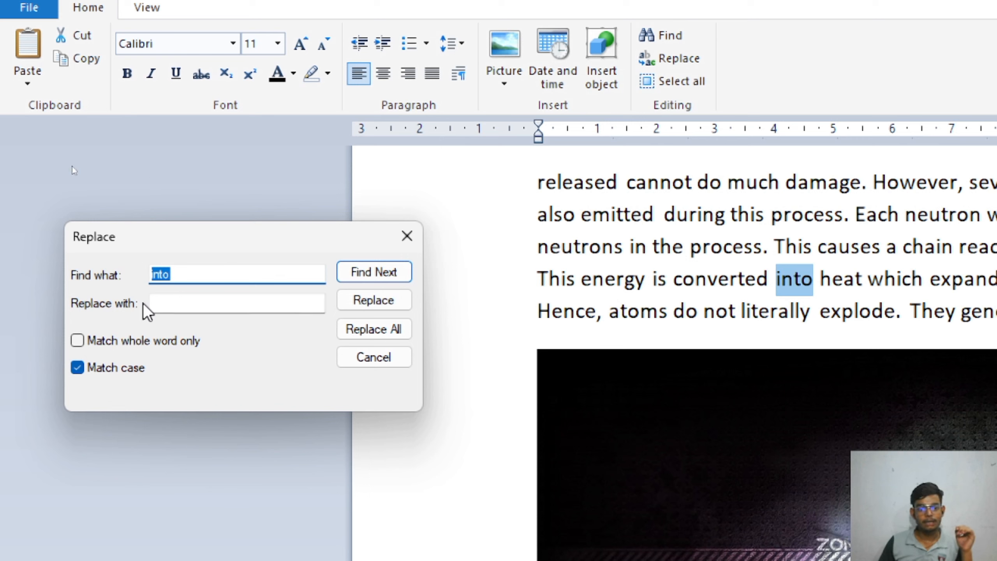
# Enter 'released' as the search term and 'decent' as the replacement, then find the first match.
pyautogui.click(220, 309)
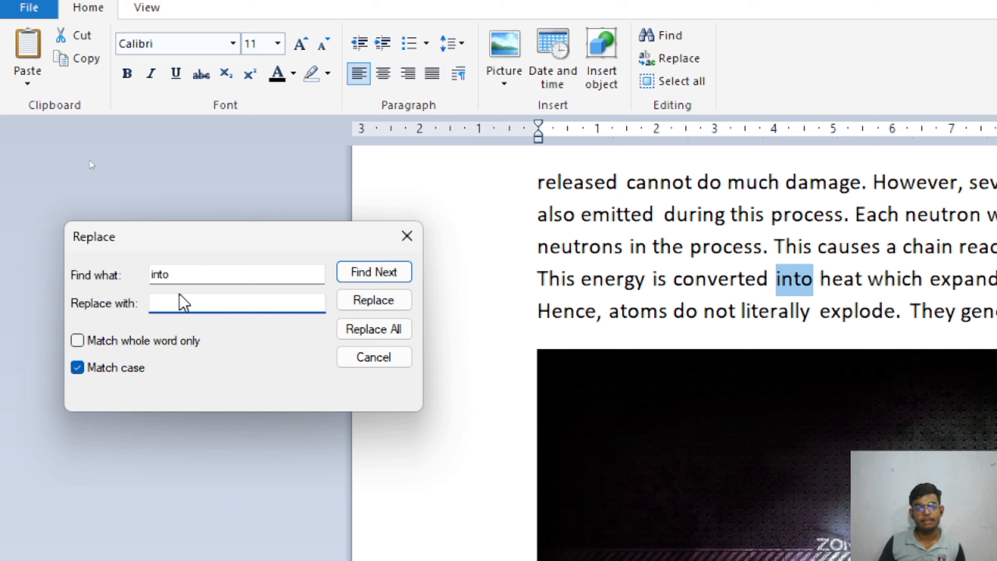
pyautogui.click(185, 272)
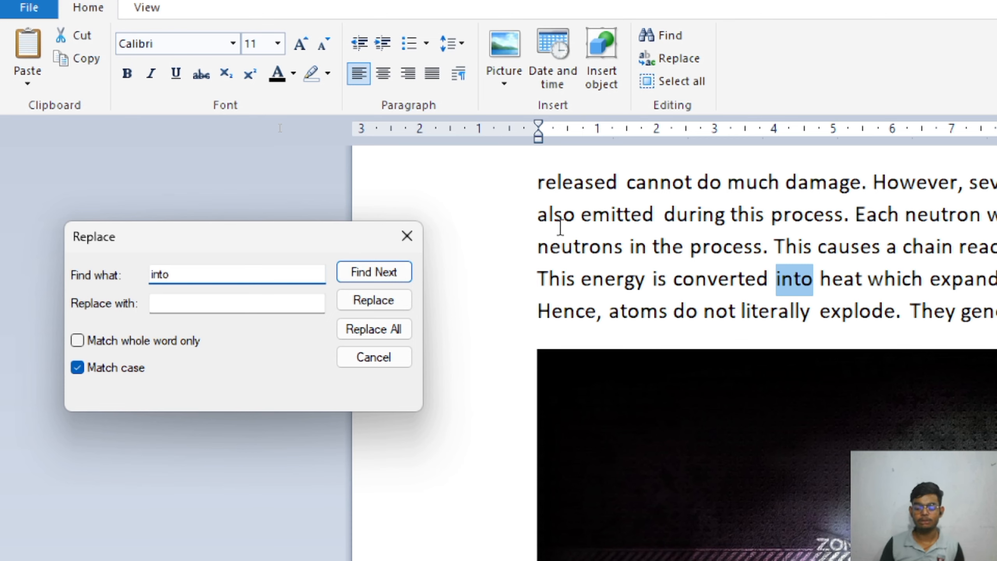
pyautogui.press('BackSpace')
pyautogui.press('BackSpace')
pyautogui.press('BackSpace')
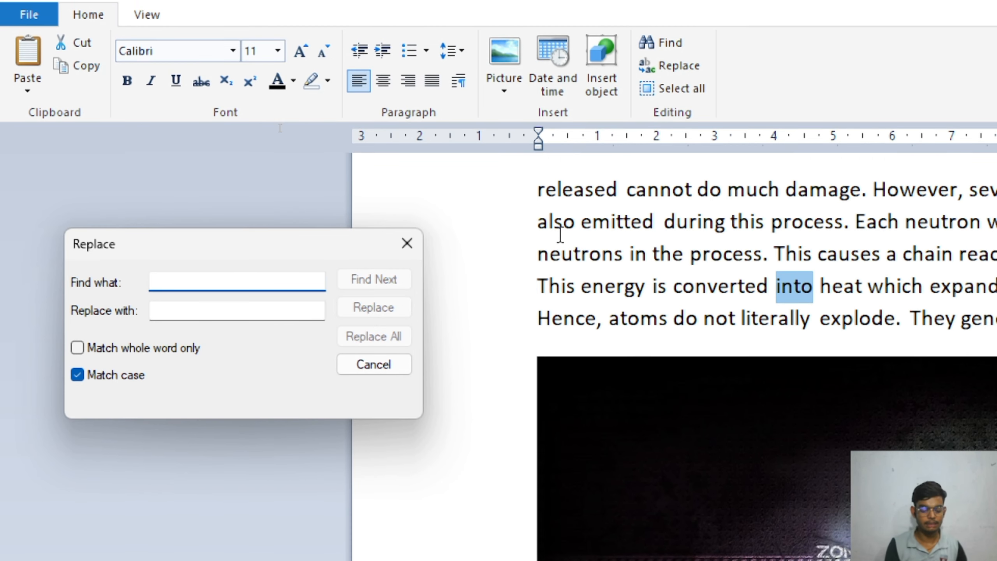
pyautogui.write('re')
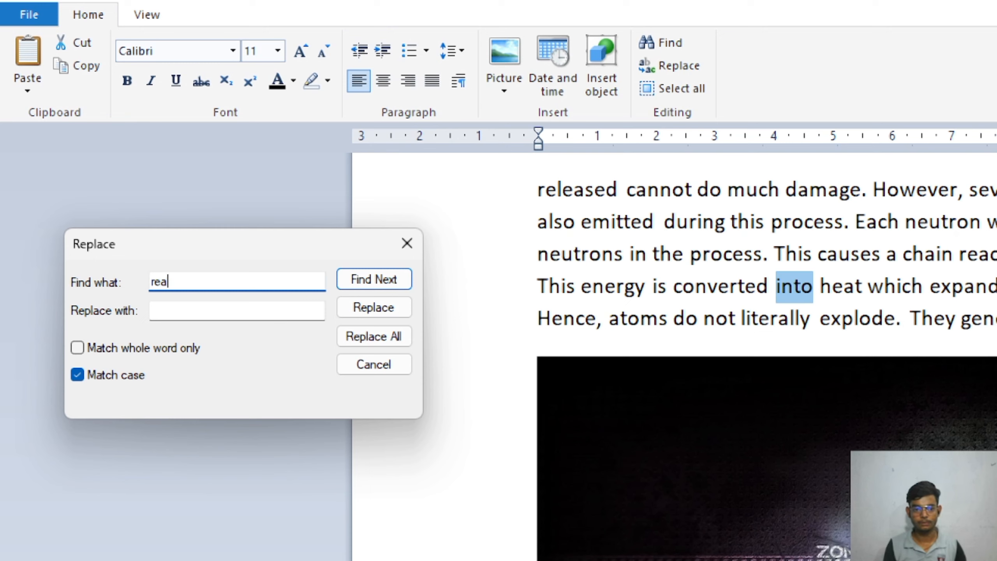
pyautogui.write('leased')
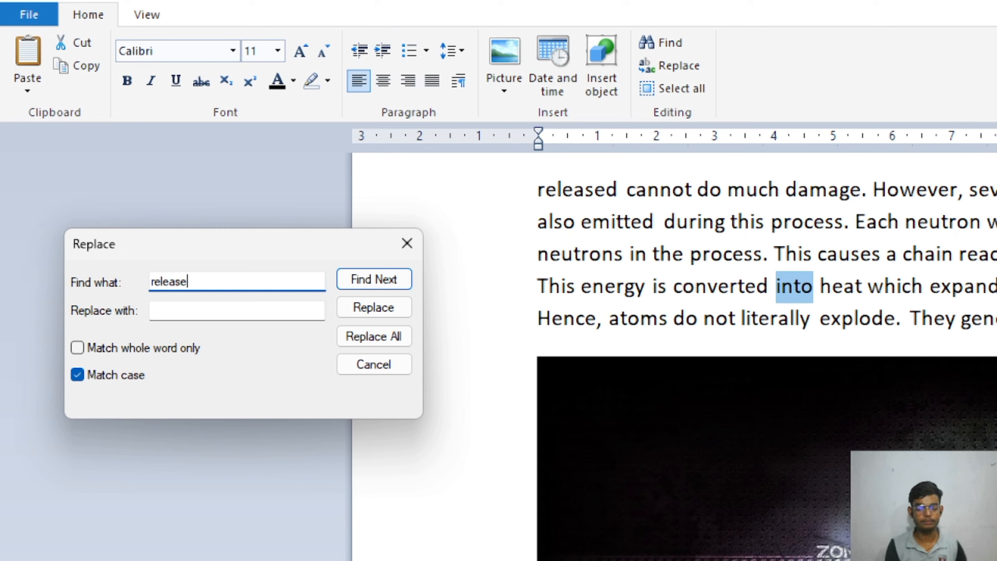
pyautogui.click(202, 309)
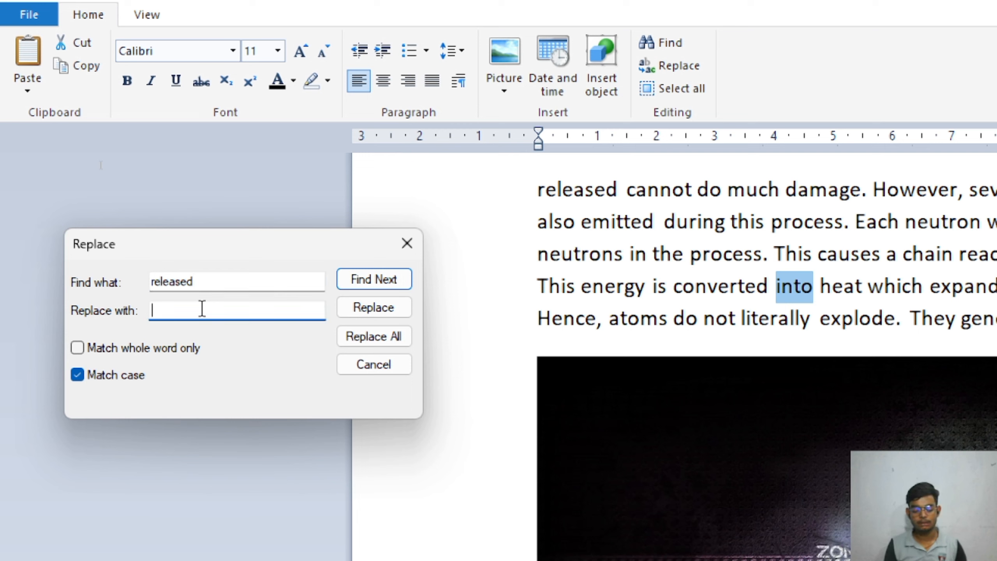
pyautogui.write('d')
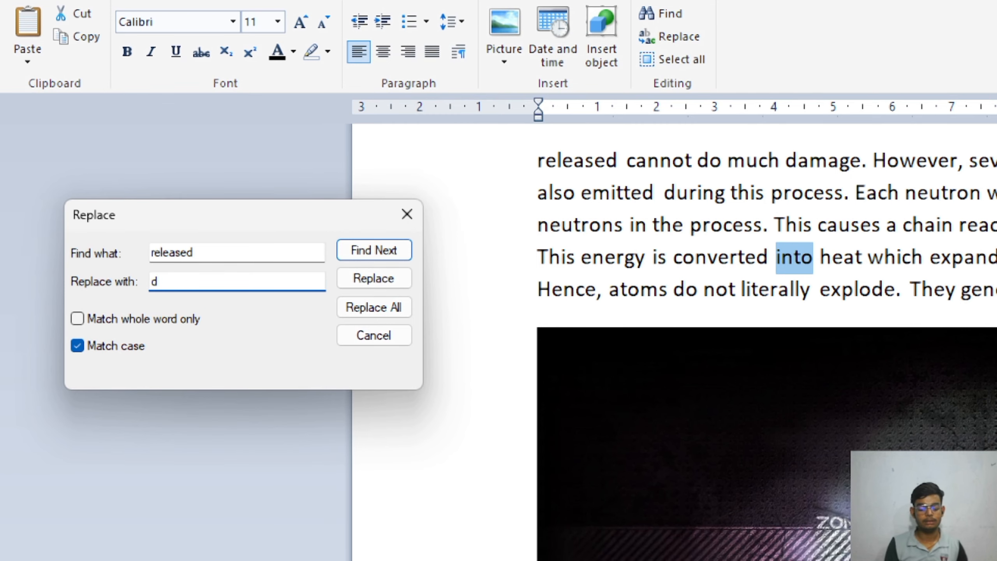
pyautogui.write('ecent')
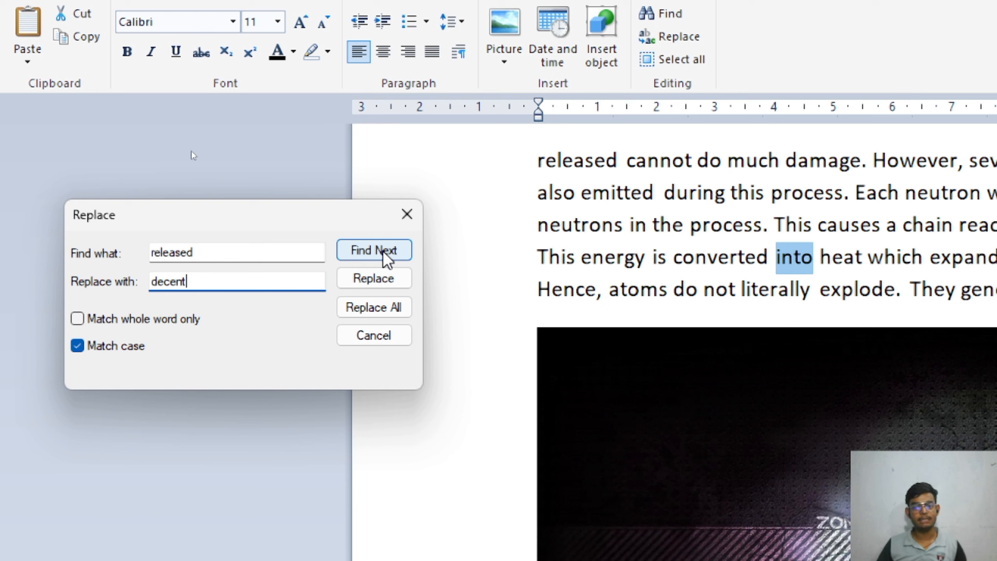
pyautogui.click(384, 254)
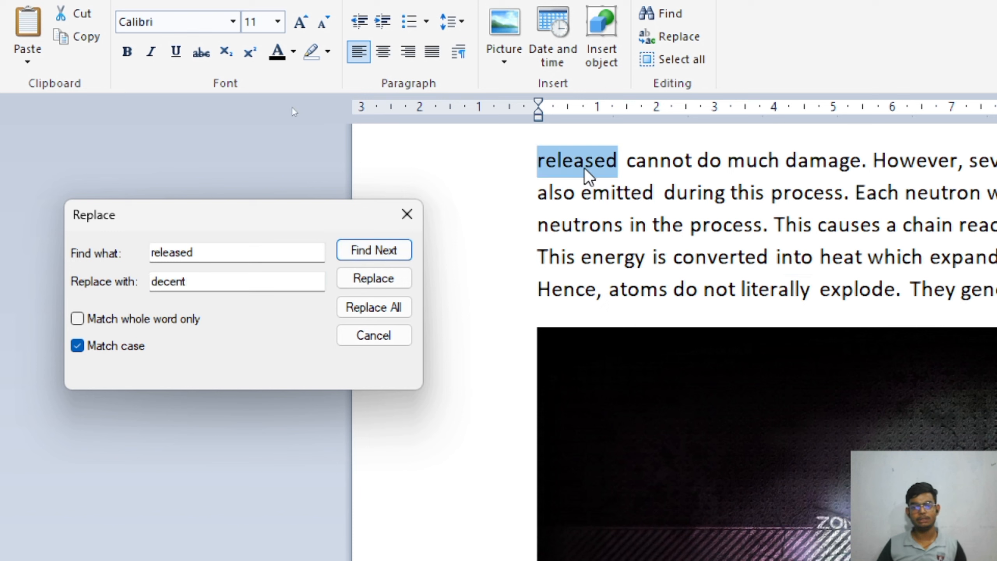
# Replace 'released' with 'decent' once and with Replace All, then close the Replace dialog.
pyautogui.click(372, 280)
pyautogui.click(370, 360)
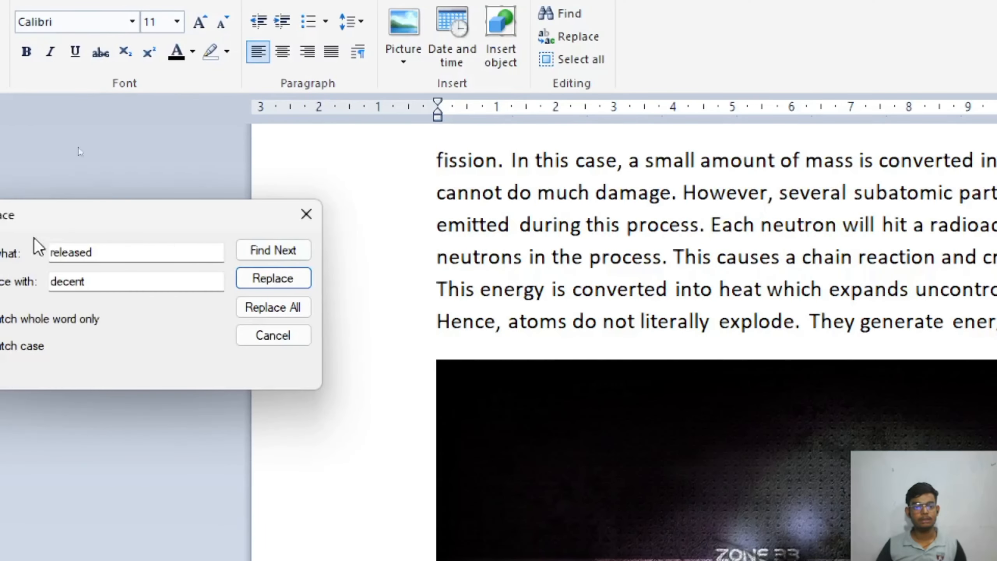
pyautogui.click(277, 316)
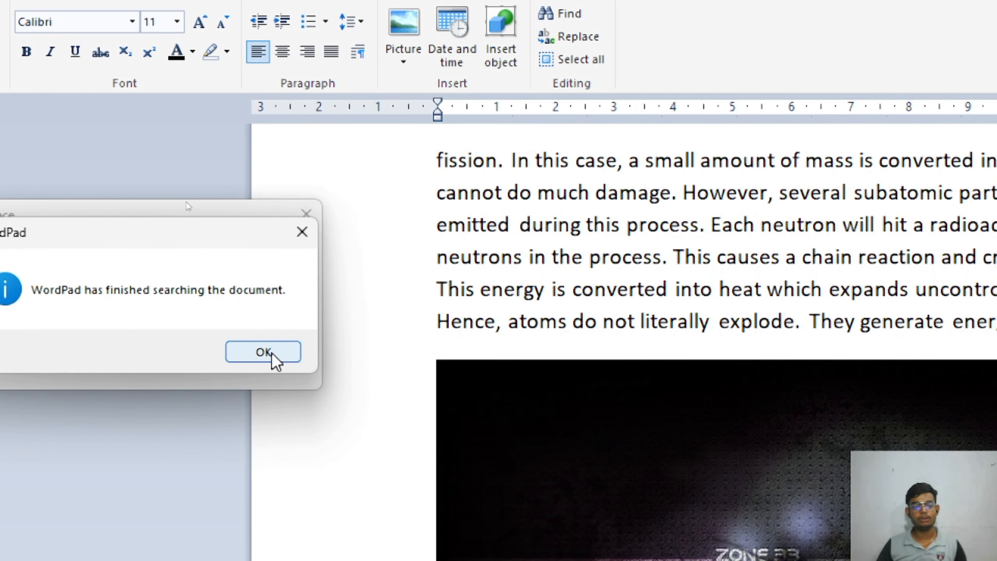
pyautogui.click(264, 352)
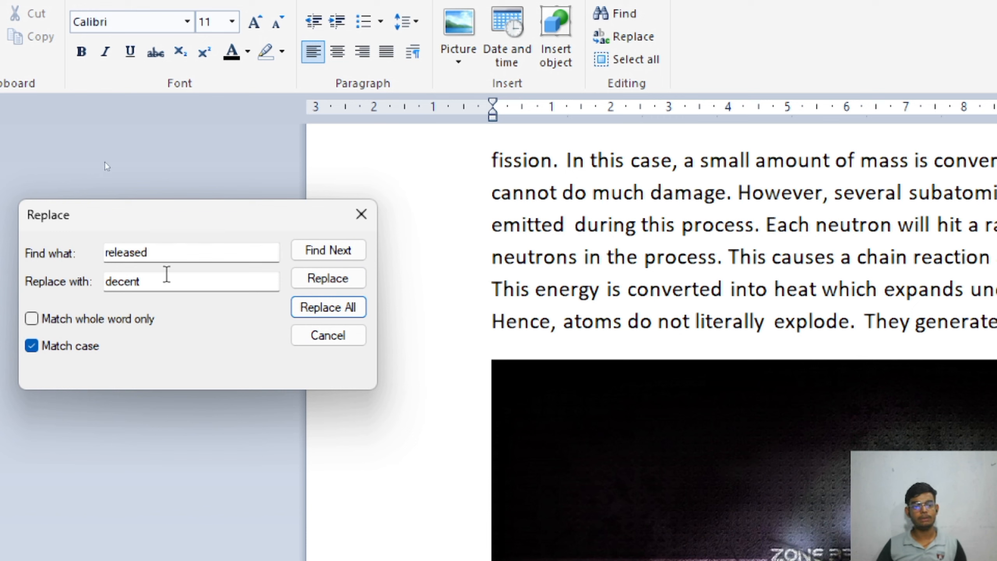
pyautogui.click(166, 255)
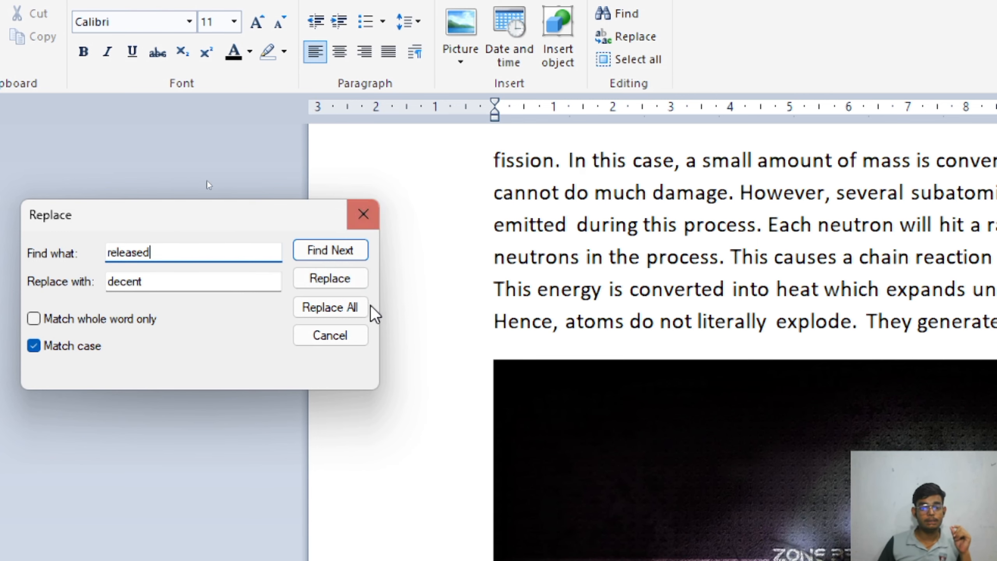
pyautogui.click(358, 336)
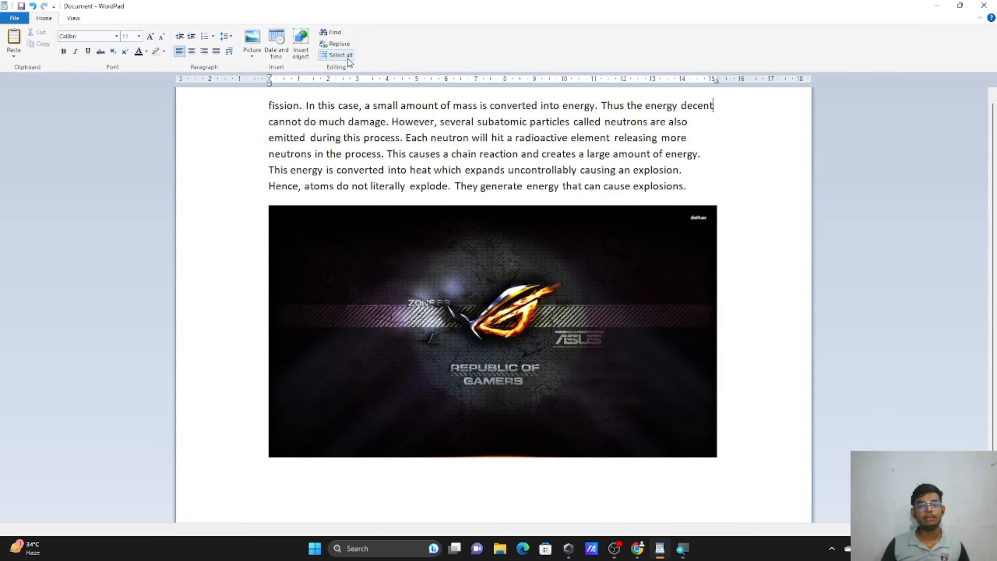
pyautogui.click(347, 58)
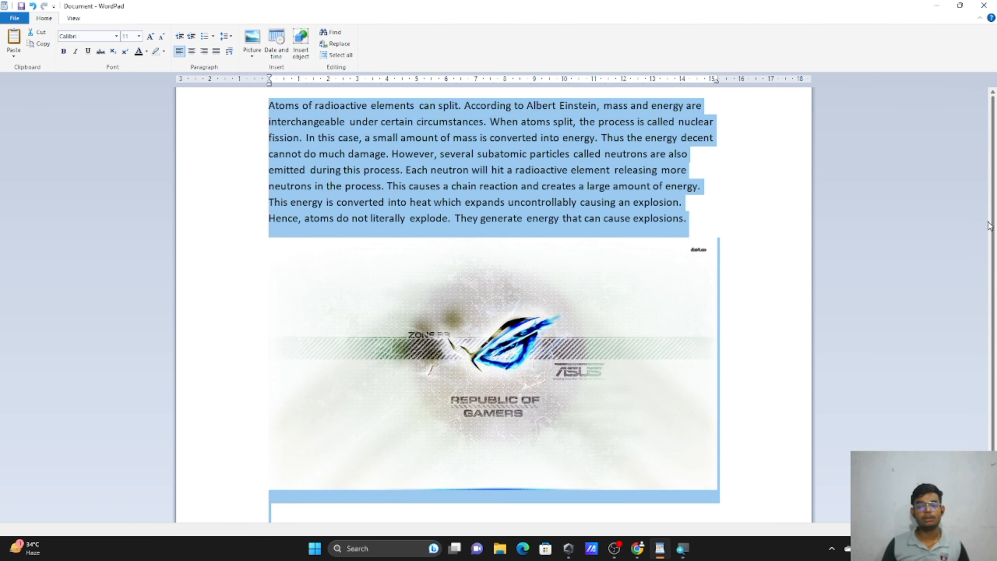
pyautogui.scroll(1, 990, 226)
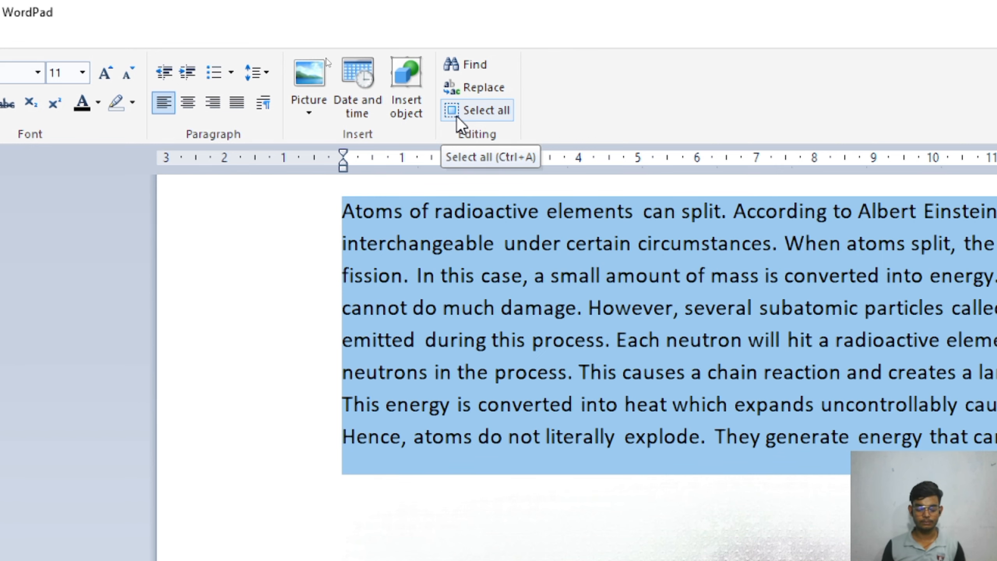
pyautogui.scroll(-1, 457, 115)
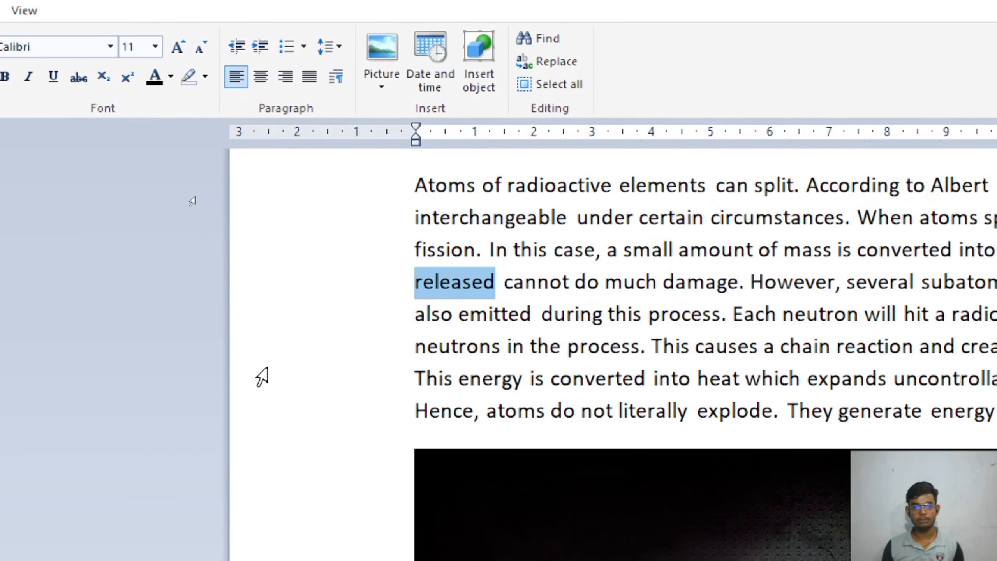
pyautogui.click(190, 403)
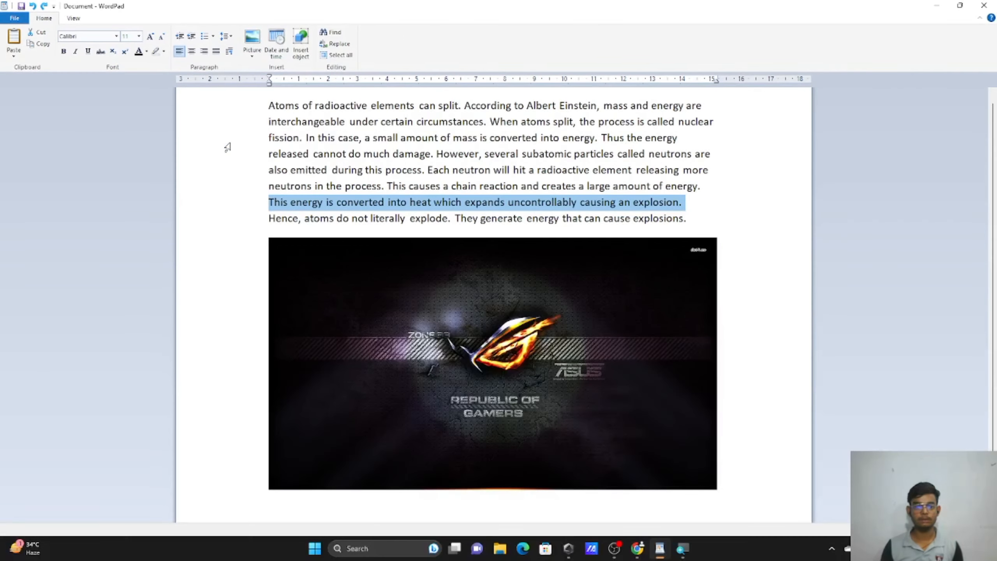
pyautogui.click(431, 369)
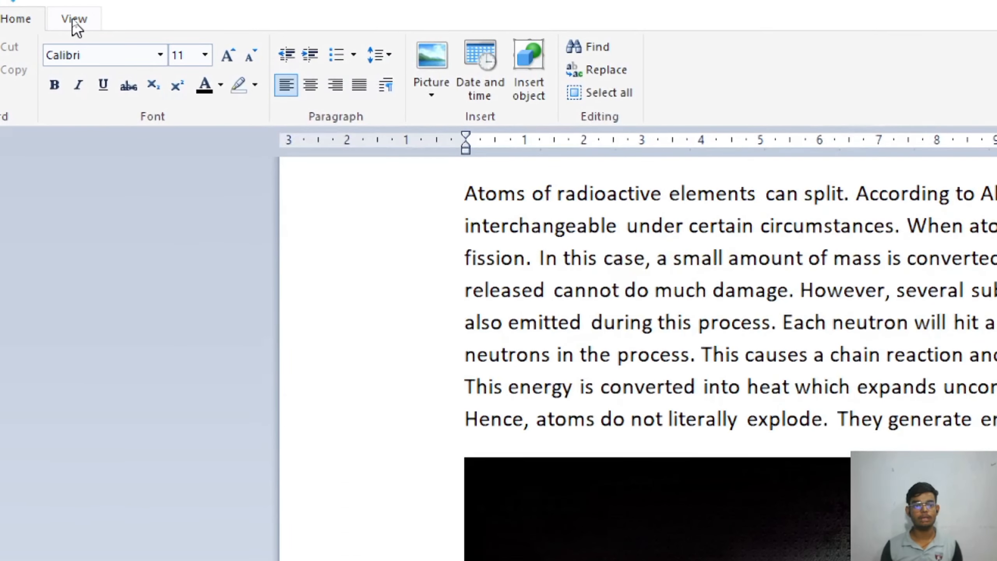
# On the View tab, zoom in four steps, zoom out four steps, then return to 100%.
pyautogui.click(74, 19)
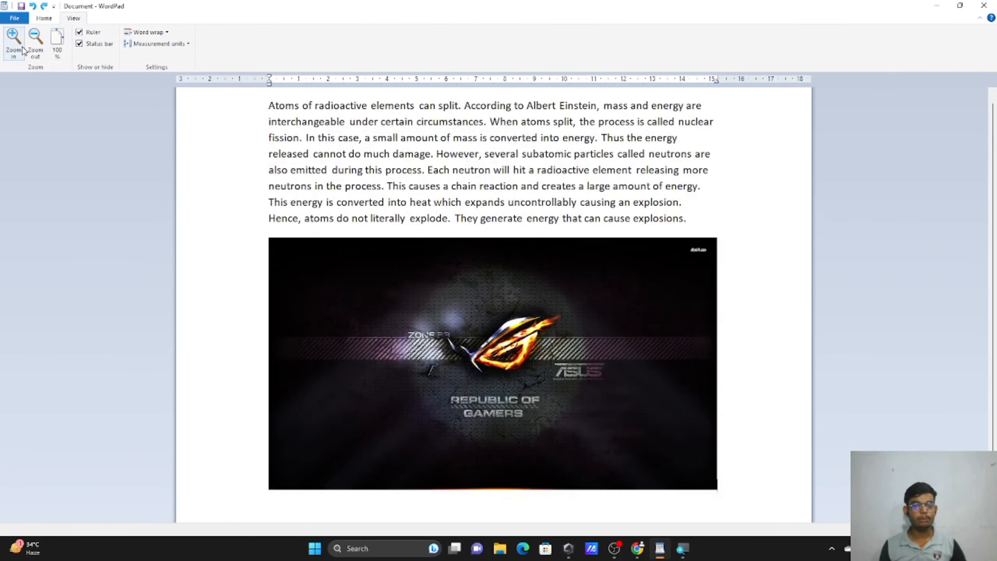
pyautogui.click(23, 50)
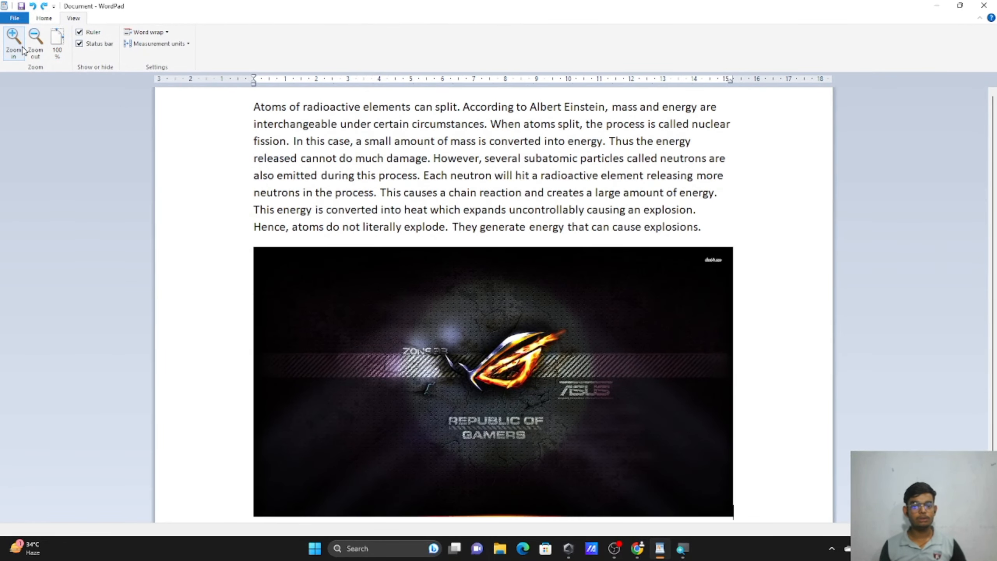
pyautogui.click(22, 50)
pyautogui.click(22, 50)
pyautogui.click(22, 50)
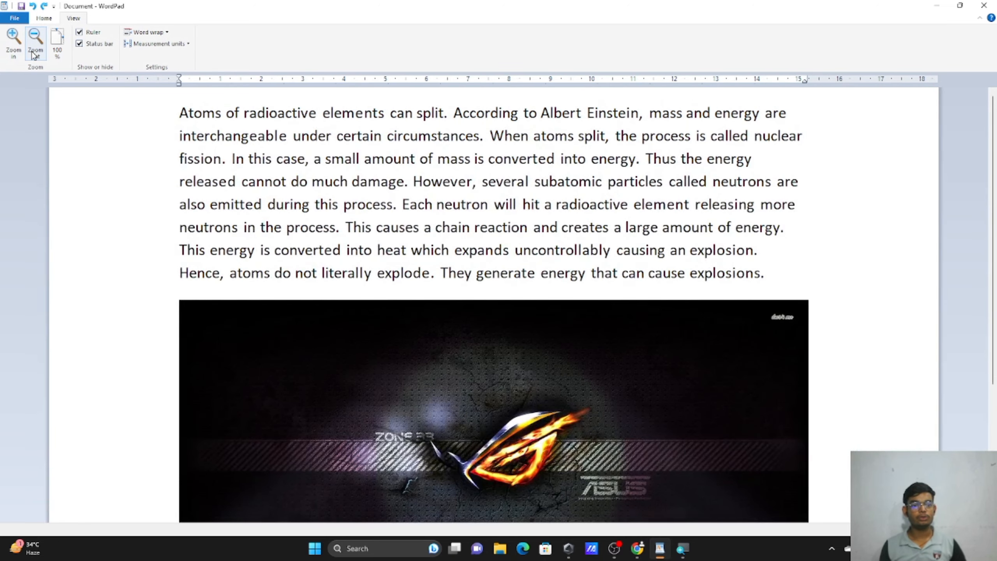
pyautogui.click(33, 54)
pyautogui.click(33, 54)
pyautogui.click(34, 54)
pyautogui.click(34, 55)
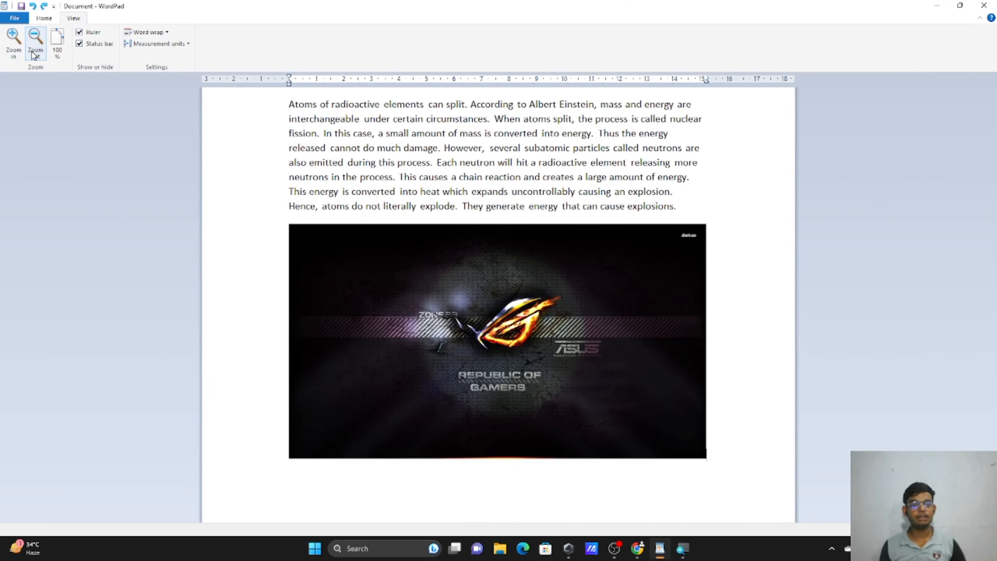
pyautogui.click(61, 48)
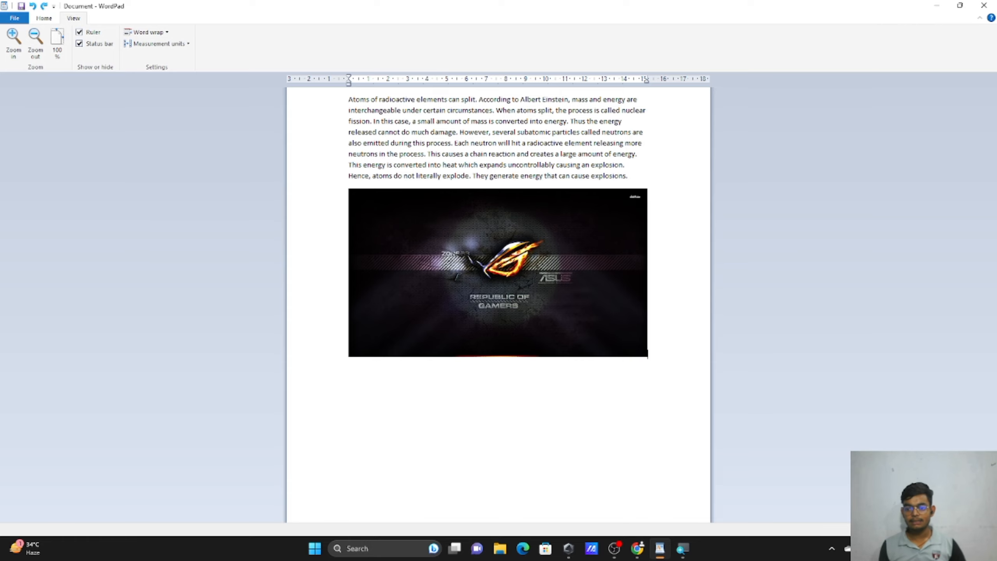
# Scroll through the document and reset the zoom to 100% again.
pyautogui.scroll(3, 647, 355)
pyautogui.scroll(-5, 648, 356)
pyautogui.scroll(3, 666, 426)
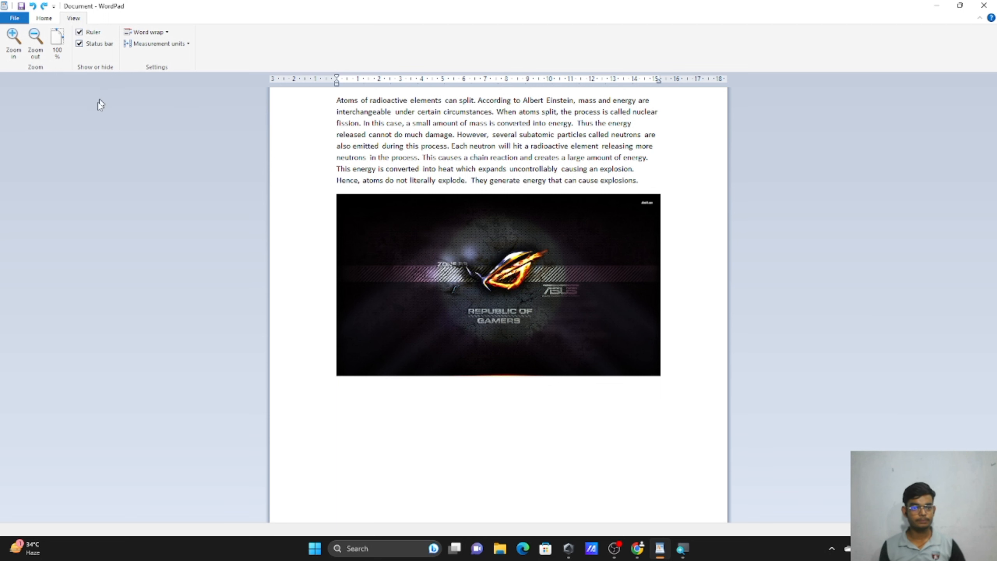
pyautogui.click(55, 52)
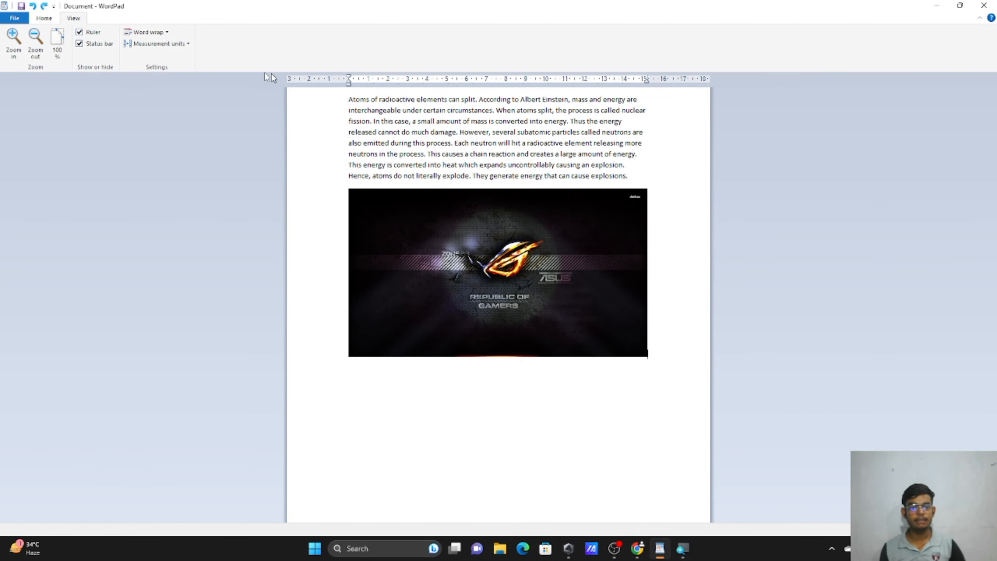
pyautogui.click(80, 32)
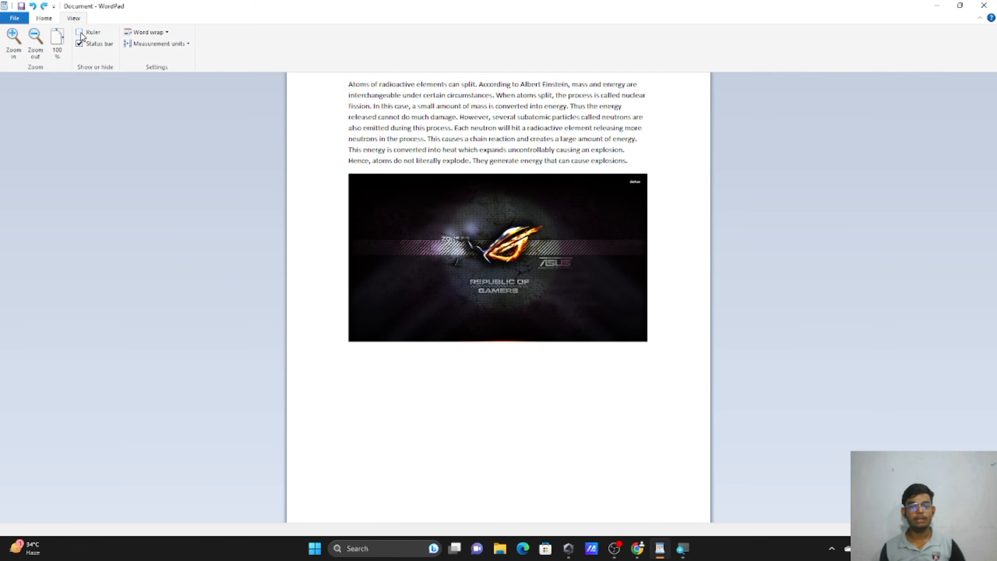
pyautogui.click(80, 33)
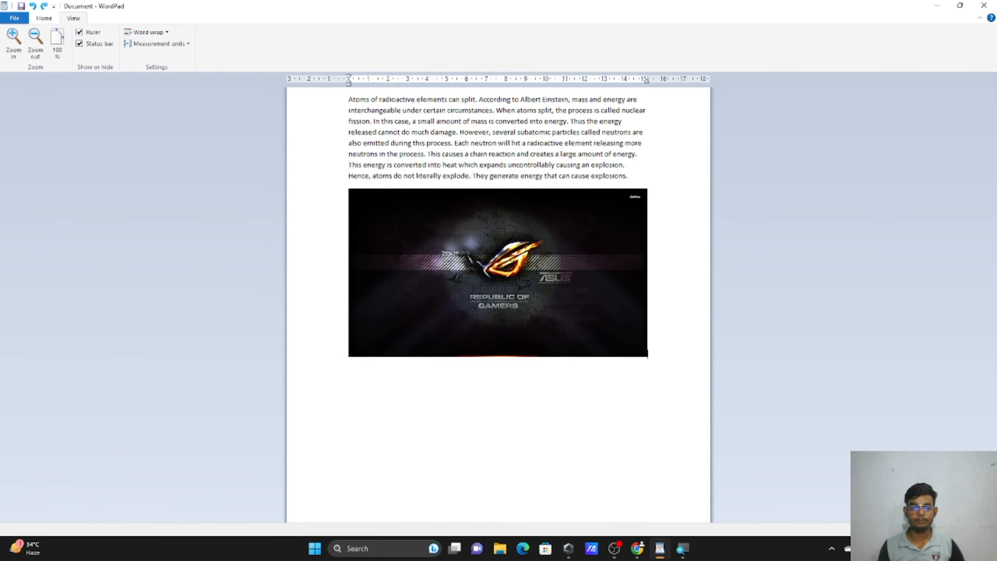
pyautogui.click(92, 44)
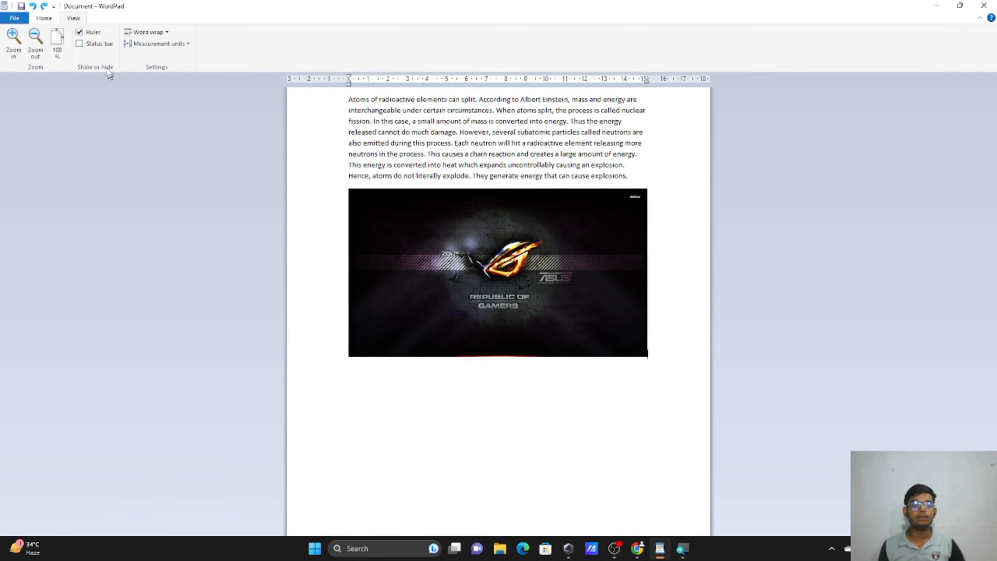
pyautogui.click(80, 44)
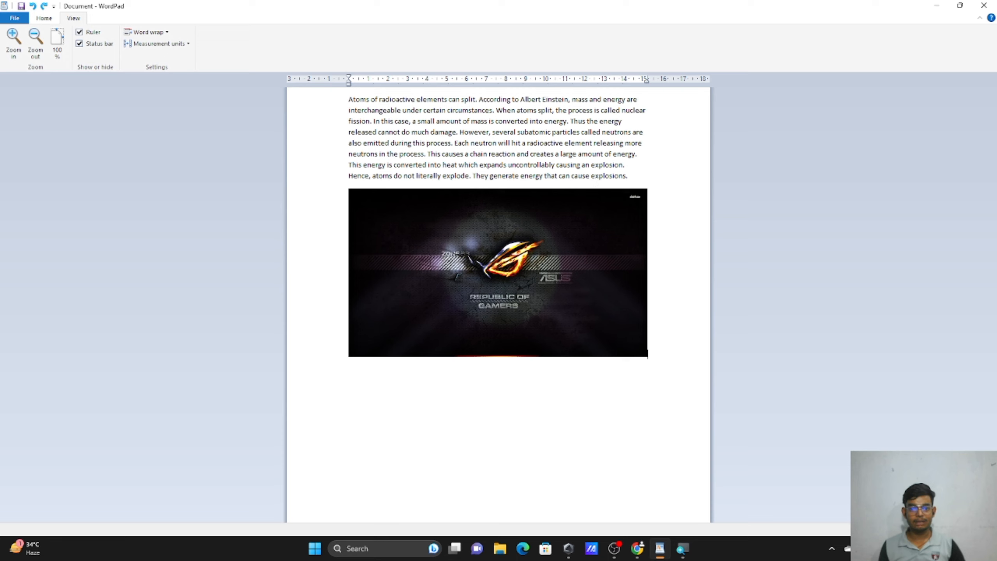
pyautogui.press('Return')
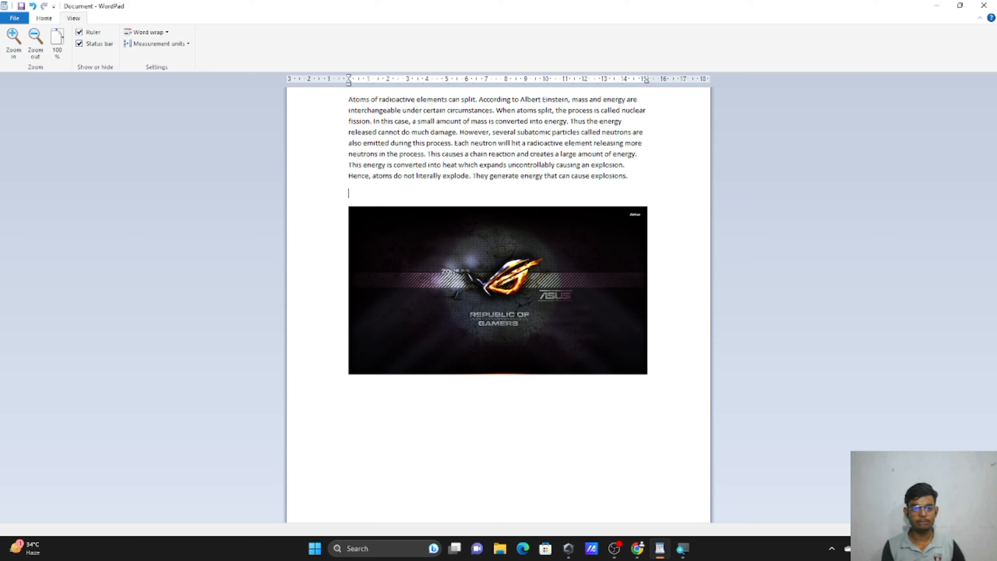
# Type a line of random test letters between the fission paragraph and the image.
pyautogui.write('sjhjuwhdju iusdjfhjdshfjs')
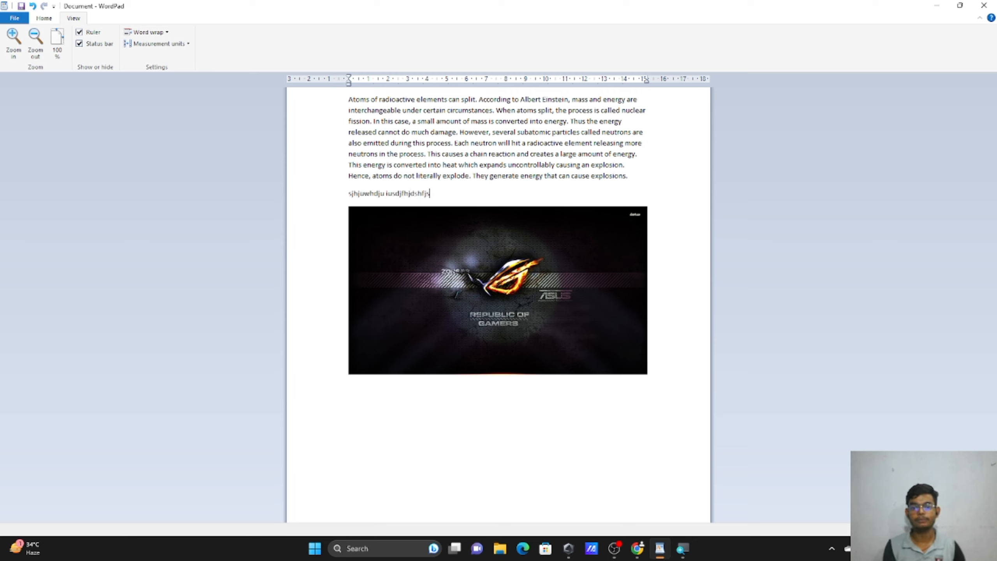
pyautogui.write('h uoahdfsjh sjafhjs adjfh sajfh')
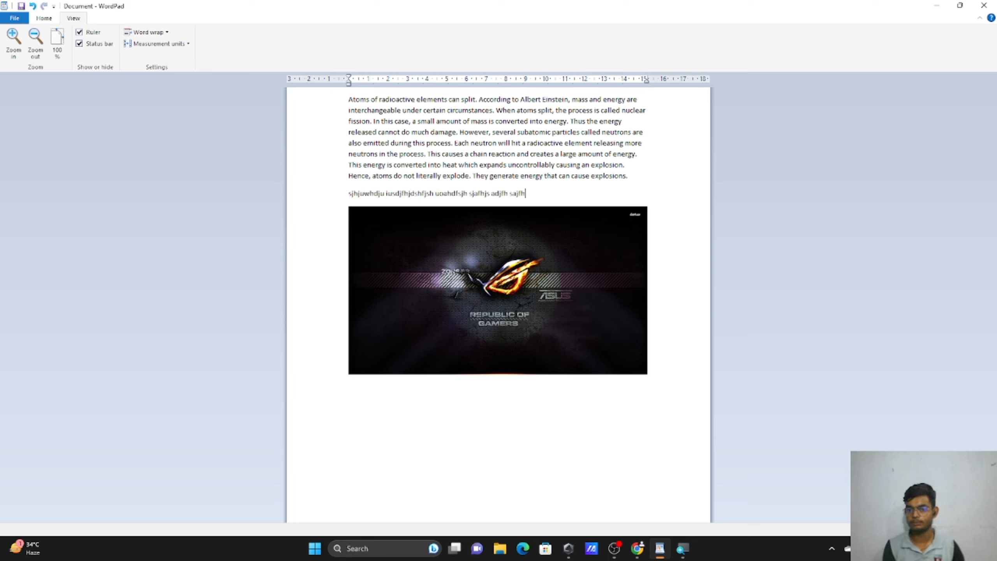
pyautogui.write('dsja fjhsdf aj jhsa fjhas l')
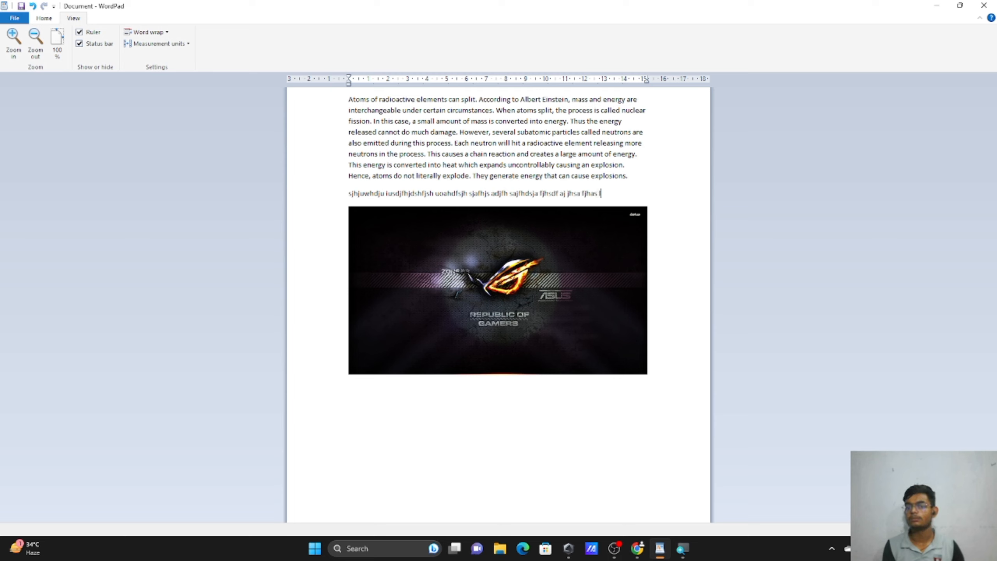
pyautogui.write('kjfhaks jfjahf ajhsd fdh')
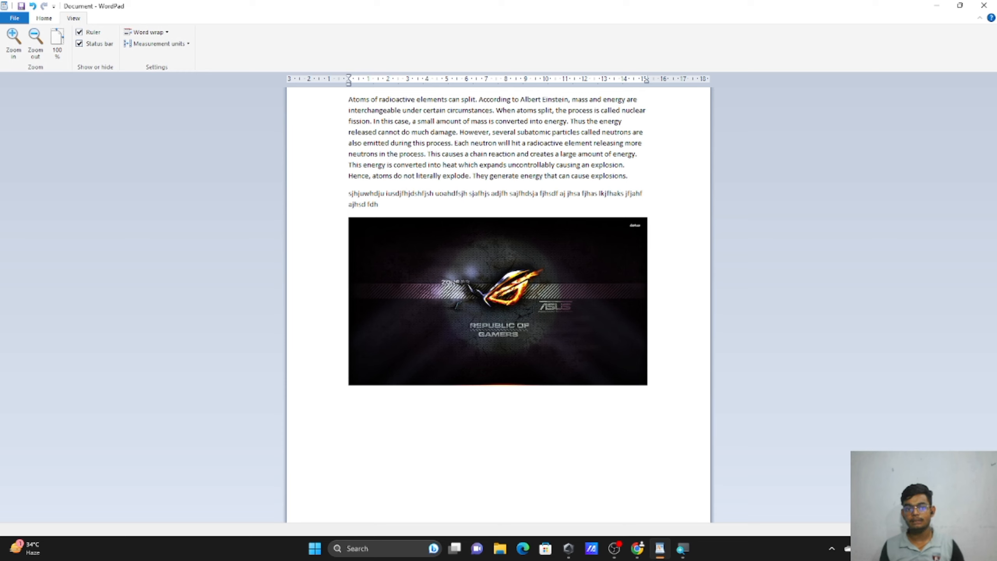
# Turn off word wrap, extend the gibberish paragraph, and add a new 'ydefgh' line.
pyautogui.click(159, 32)
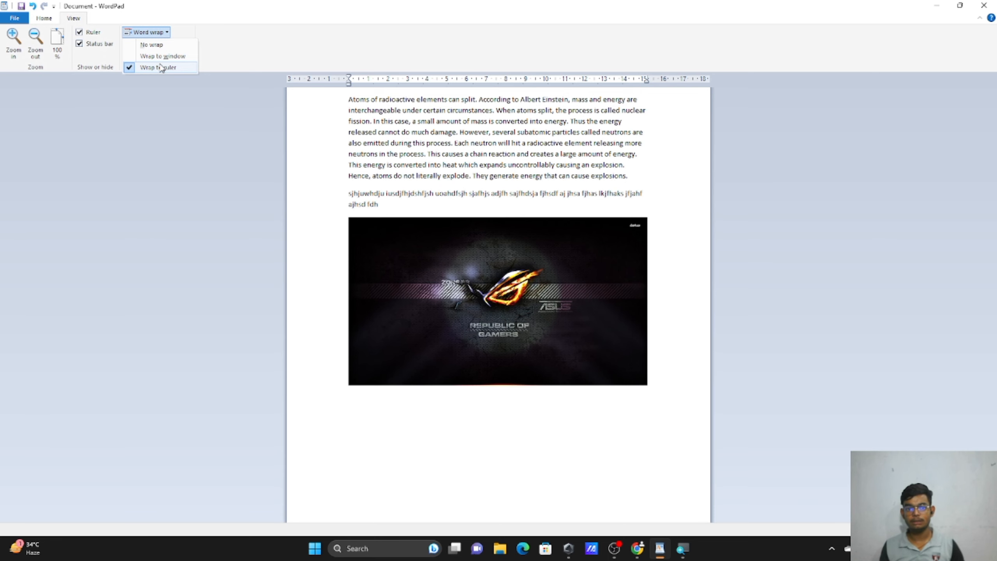
pyautogui.click(156, 46)
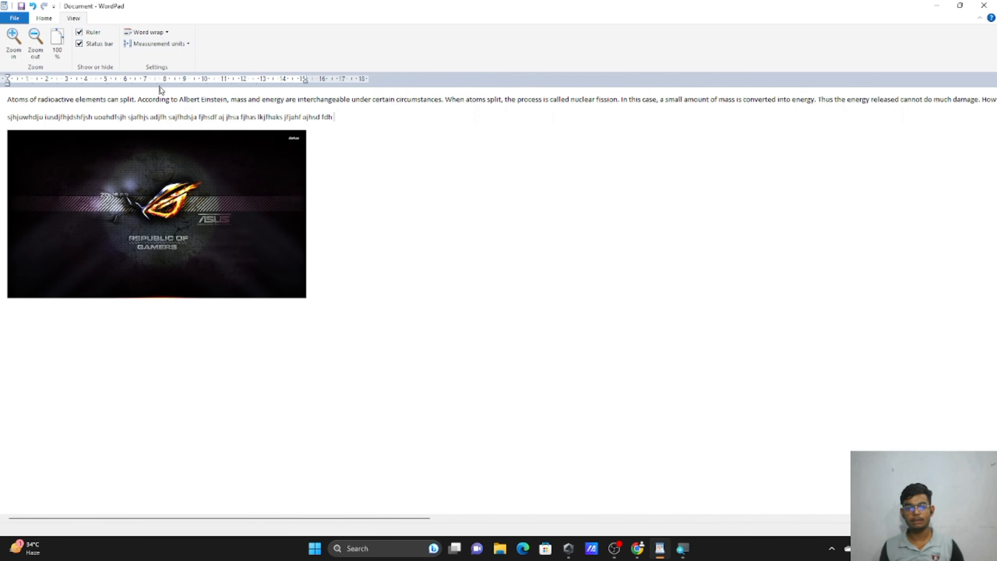
pyautogui.write('adsujfjswadhfujhwd')
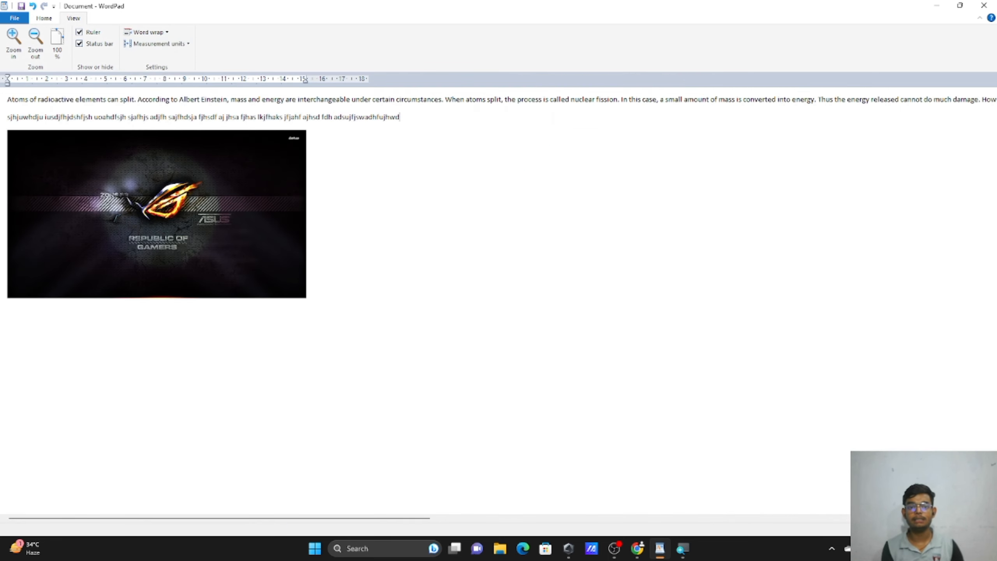
pyautogui.write('hfjhwsdufhdsujhfdsujfhujsdahfjhfkjdhak')
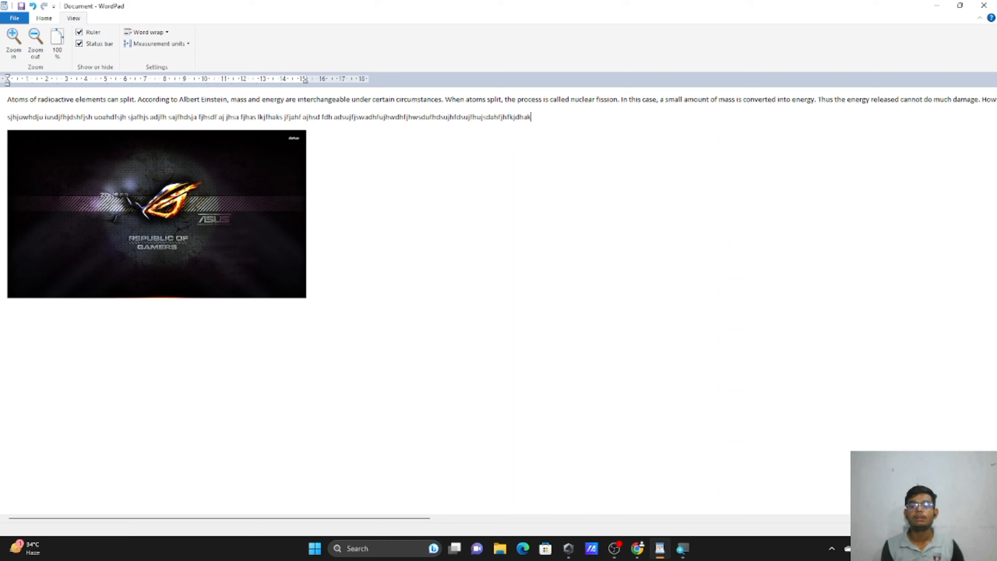
pyautogui.write('jhsgfjhkgsadfhgshdfghsjadgfhjjdsagfhjdshc')
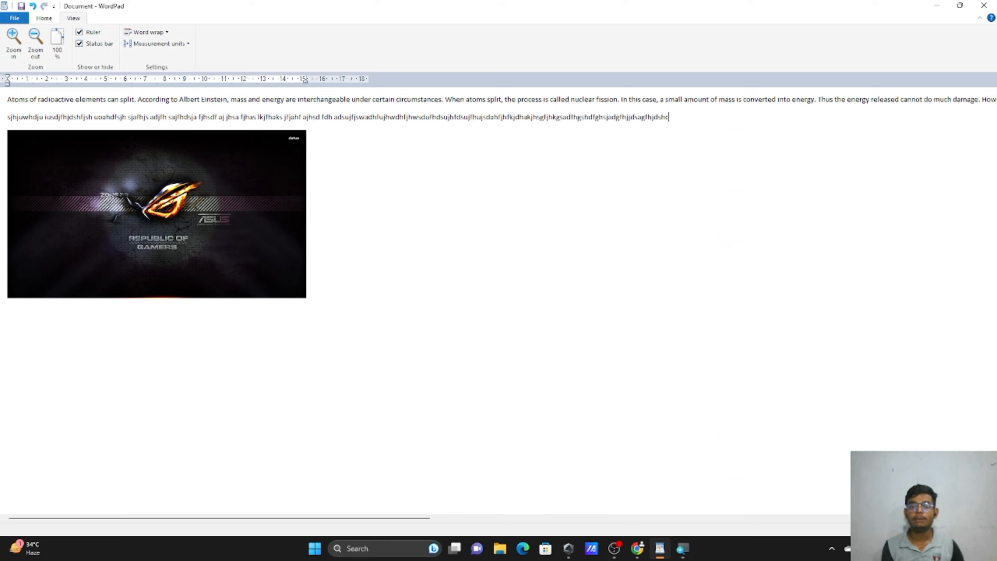
pyautogui.write('bsdhcbhsdjajbchjjsdchjvbdshjcvhsdjvchjsdvh')
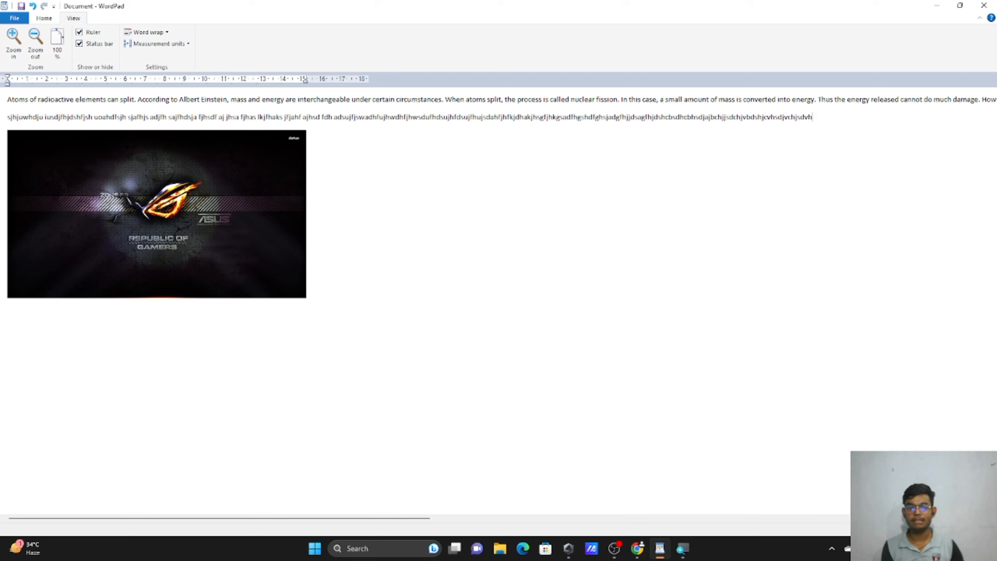
pyautogui.write('cvbfdshjjcvahjdsbavfhjgdshjajf hdsg fhcjdsgfhjags')
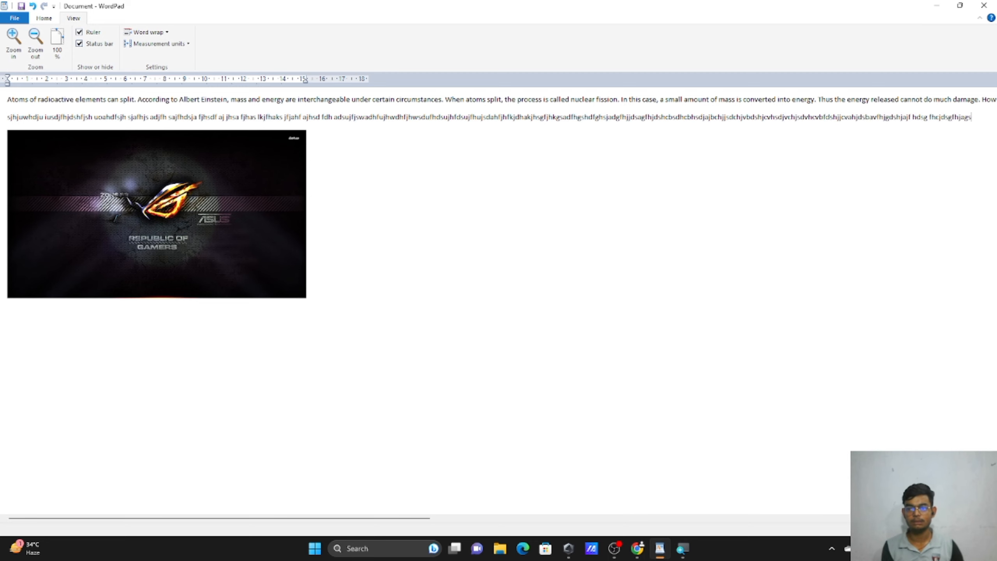
pyautogui.write('dhjfgashdfg hjsadjgfhjasdgf ashjgfjhasgfjhgsdahjfghsdjgfh')
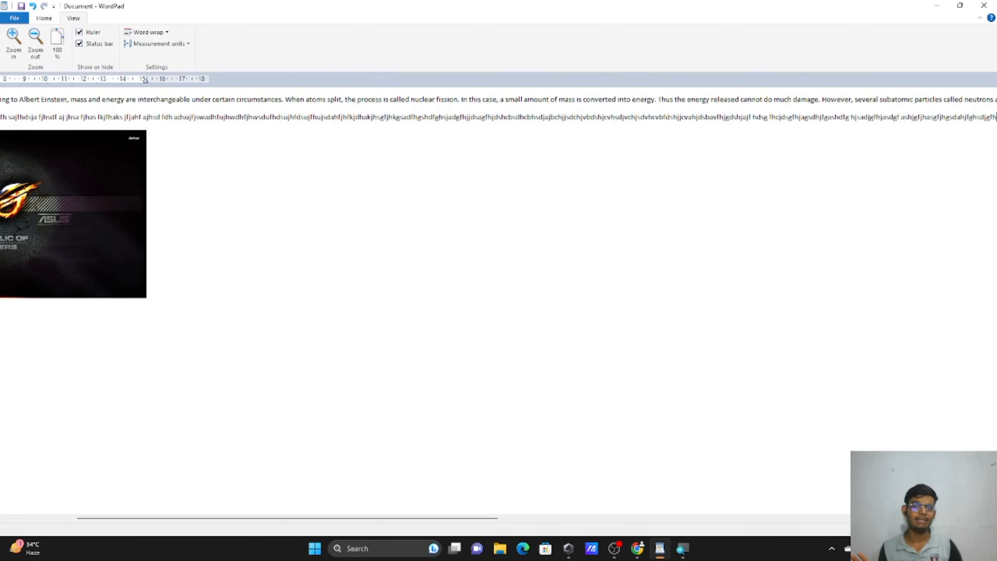
pyautogui.press('Return')
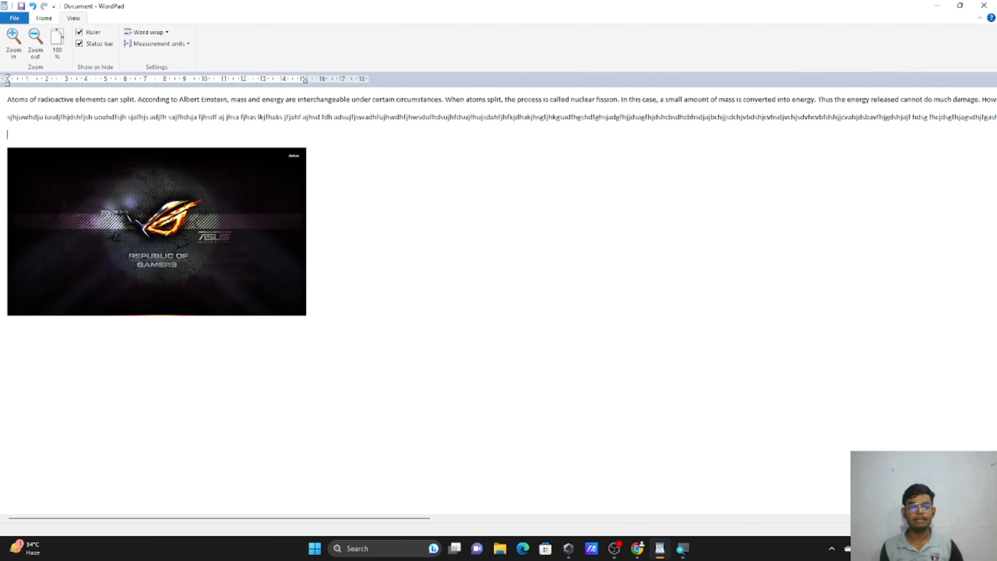
pyautogui.write('ydefgh')
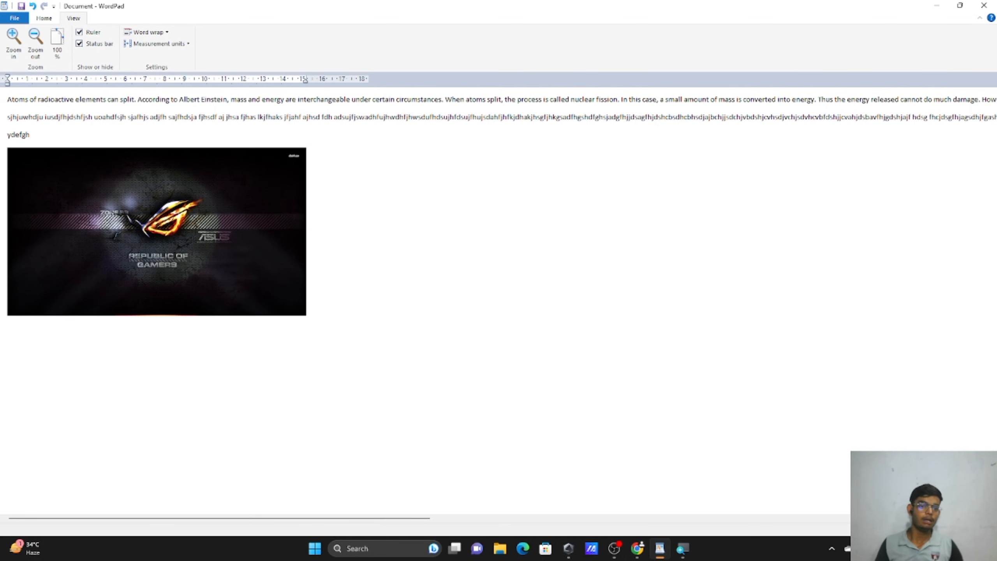
# Wrap text to the window, type more letters, then switch word wrap to Wrap to ruler.
pyautogui.click(135, 32)
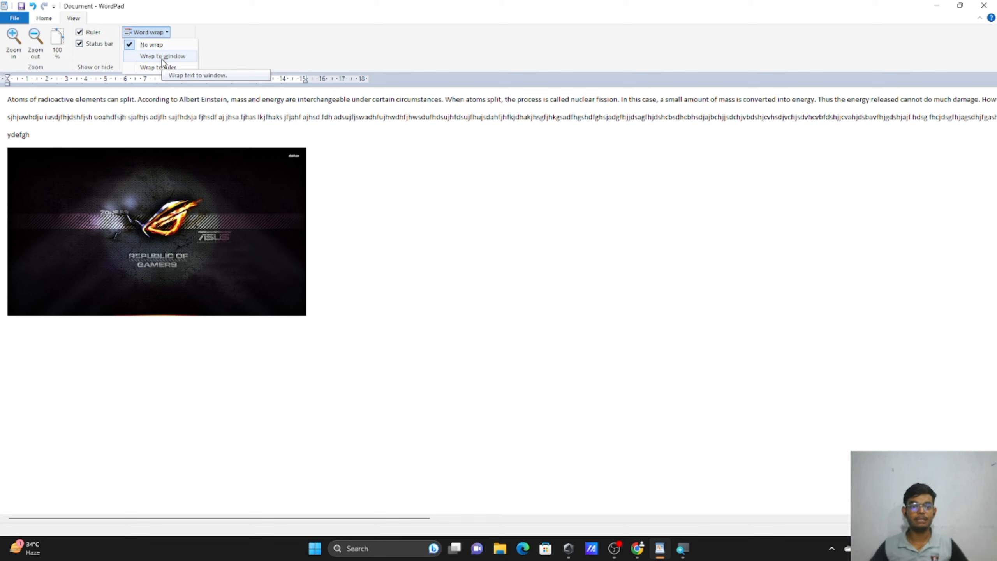
pyautogui.click(162, 59)
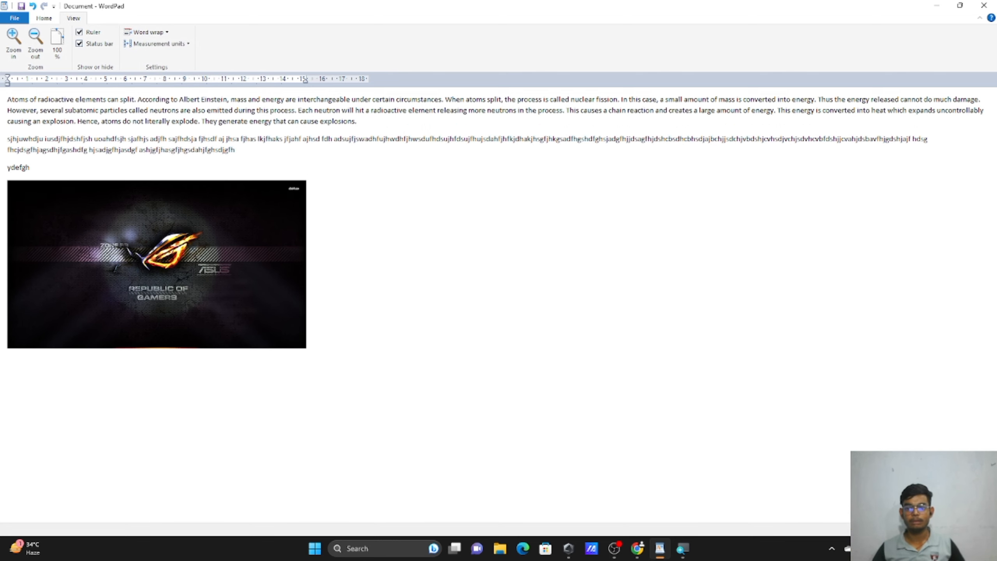
pyautogui.write('fkjgjkfdjrgkdfjgkdfjgkdfjkgj')
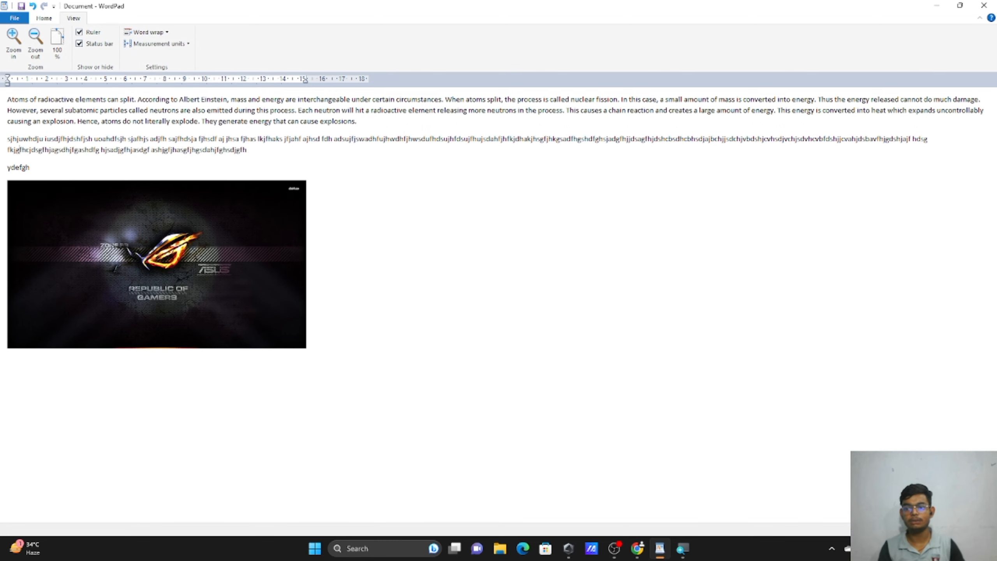
pyautogui.write('kdfjkgjd k')
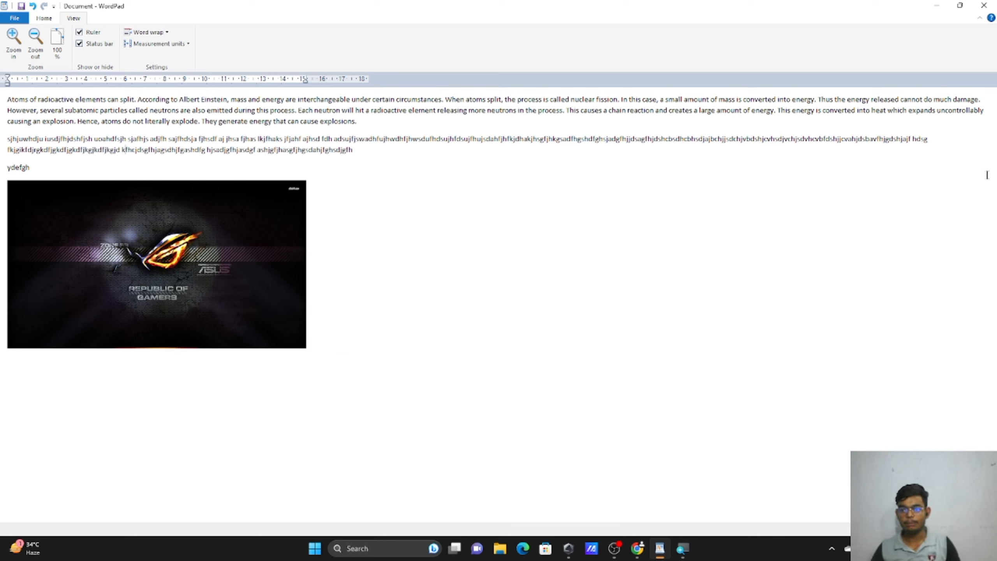
pyautogui.click(984, 149)
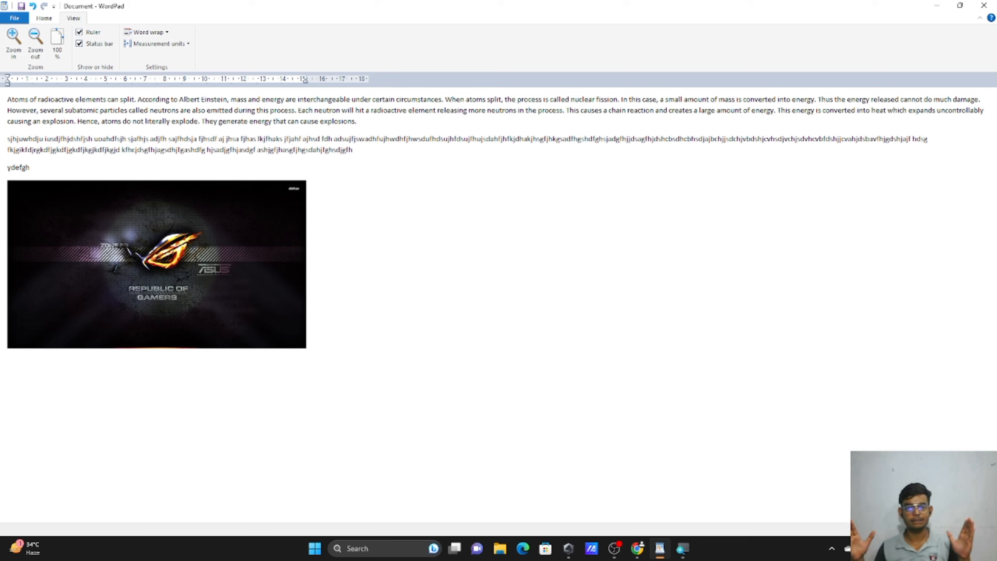
pyautogui.click(161, 32)
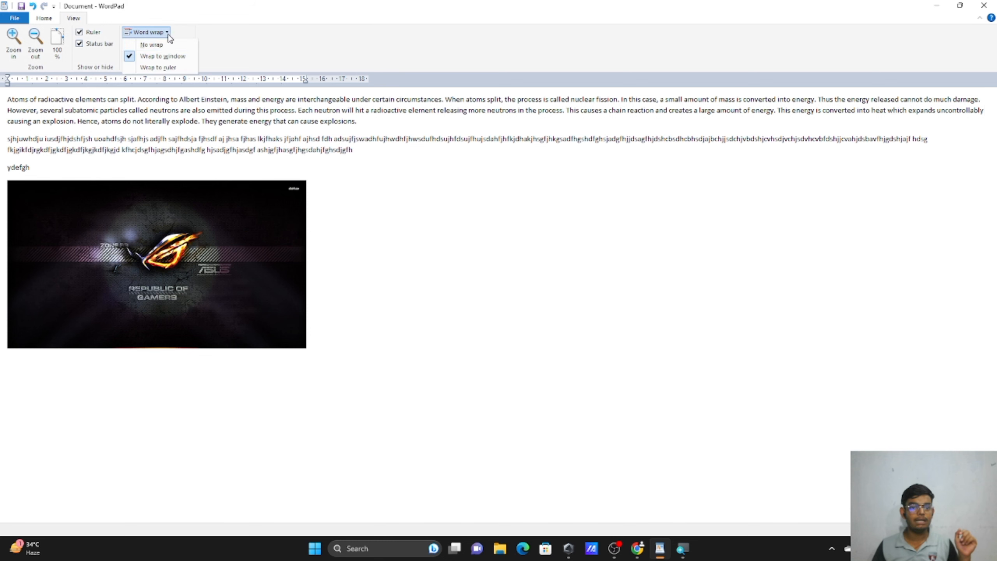
pyautogui.click(174, 67)
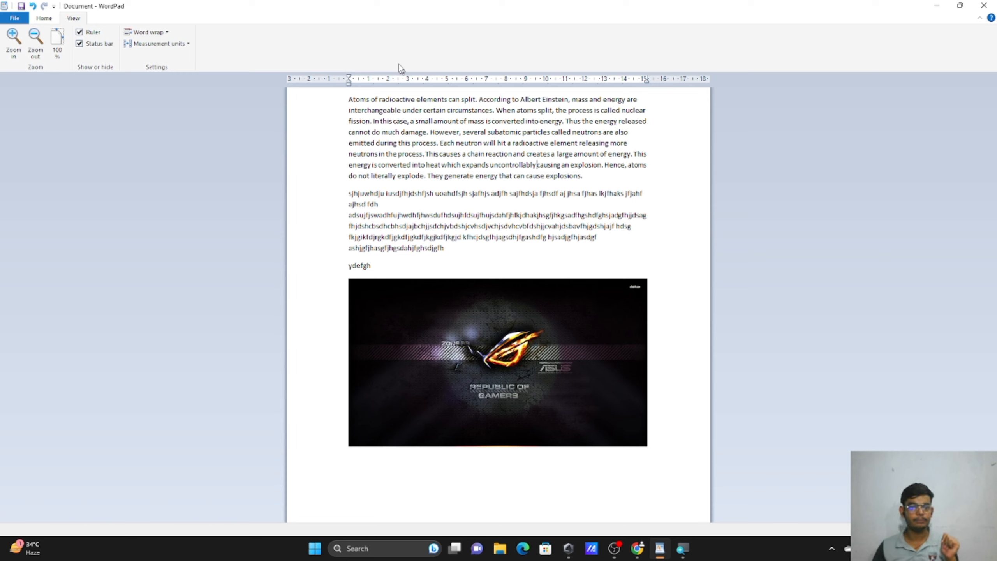
# Cycle the ruler's measurement units through Inches, Points and Picas, ending on Centimeters.
pyautogui.click(185, 44)
pyautogui.click(185, 44)
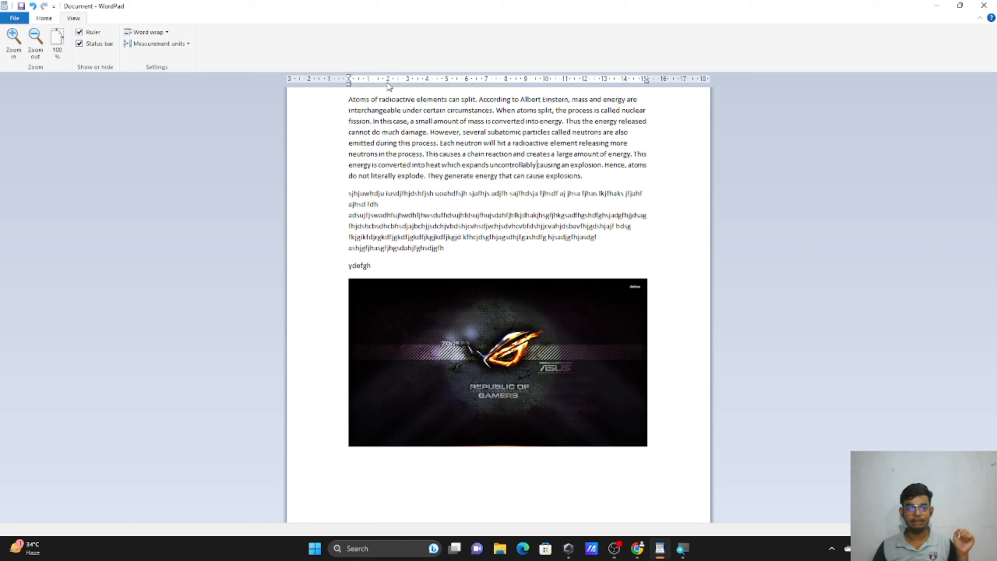
pyautogui.click(179, 44)
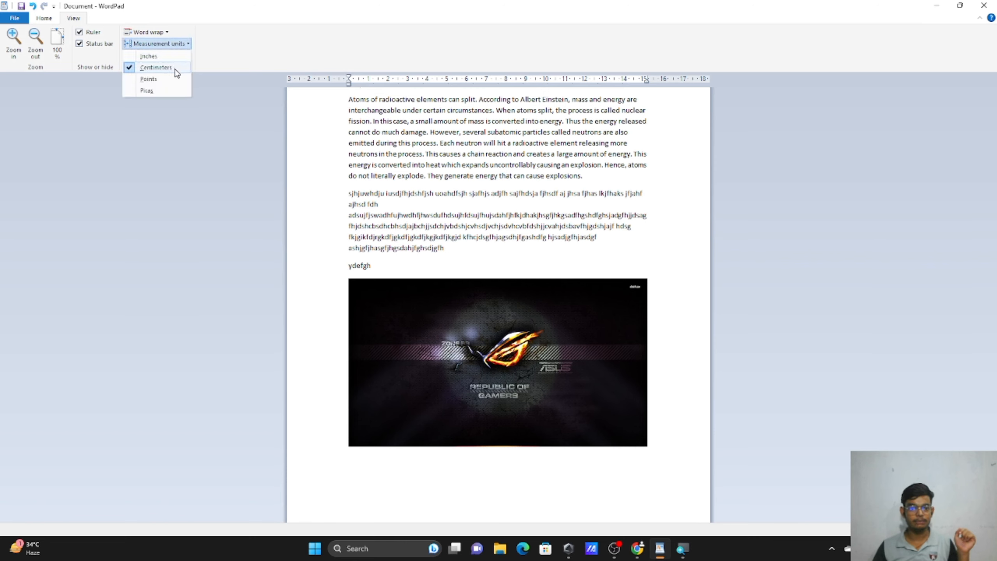
pyautogui.click(182, 57)
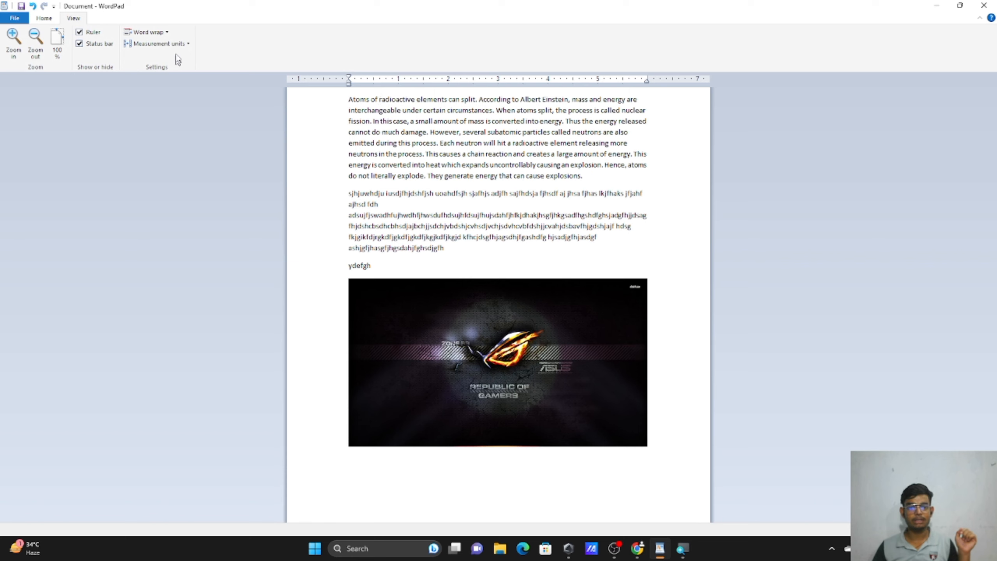
pyautogui.click(179, 44)
pyautogui.click(179, 77)
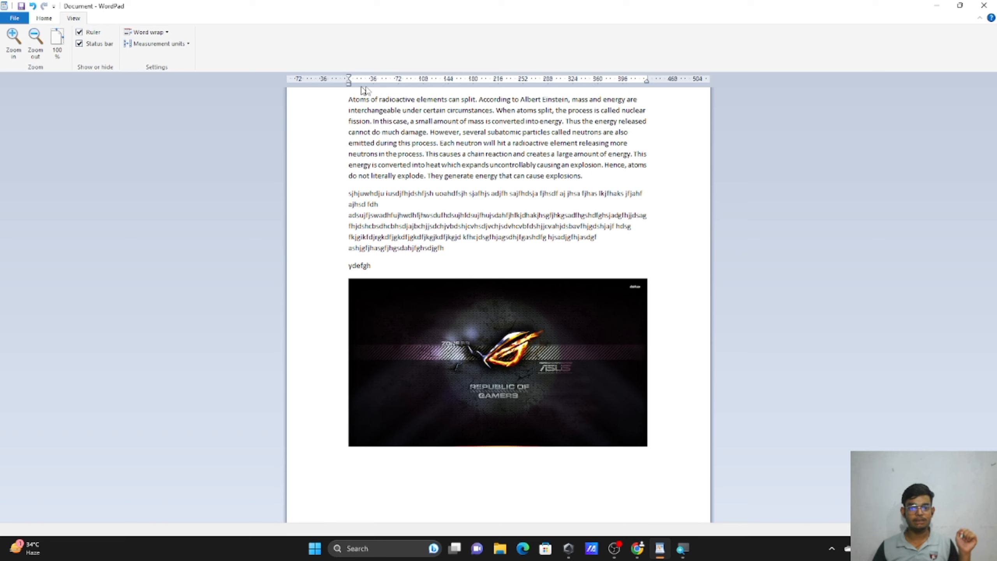
pyautogui.click(153, 44)
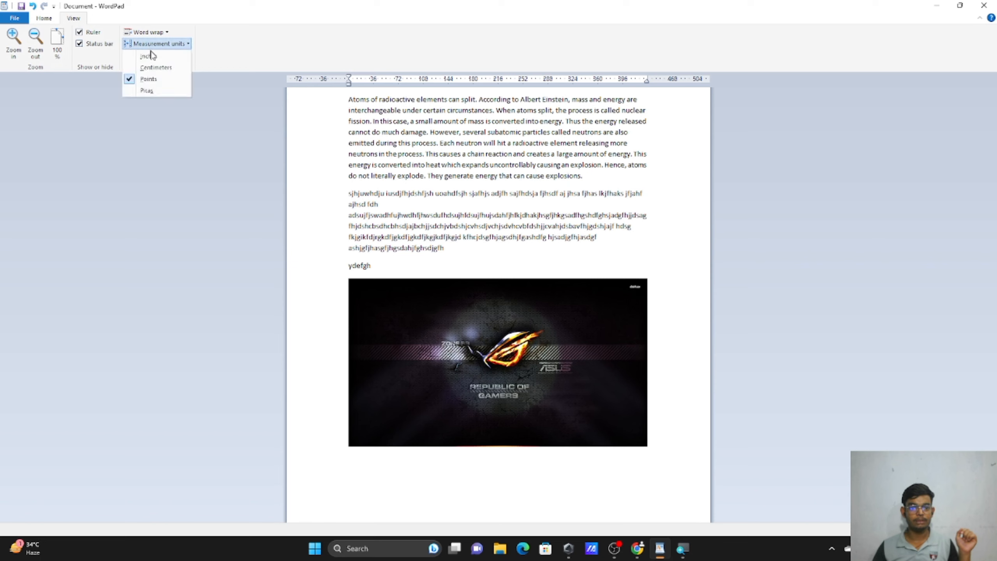
pyautogui.click(162, 90)
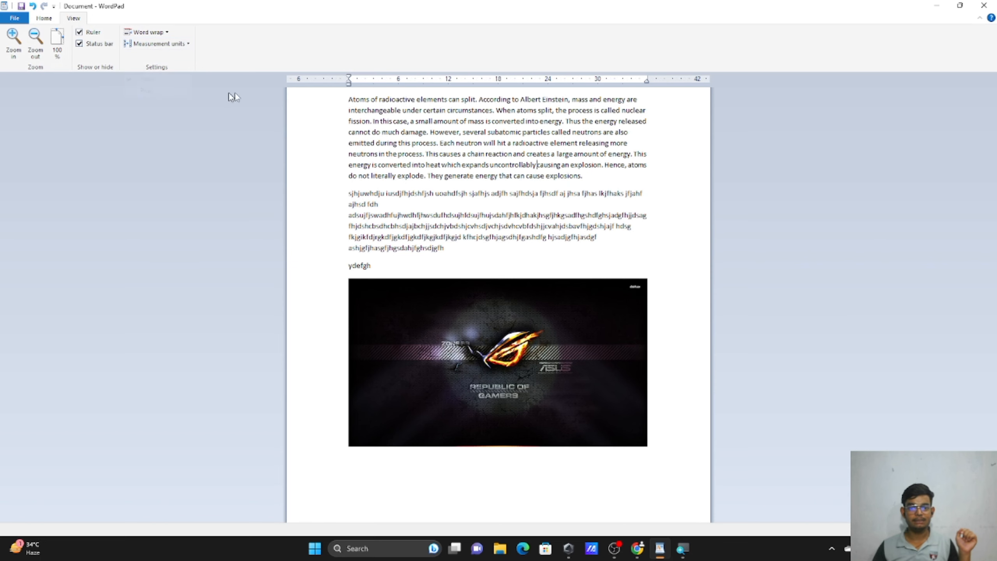
pyautogui.click(187, 44)
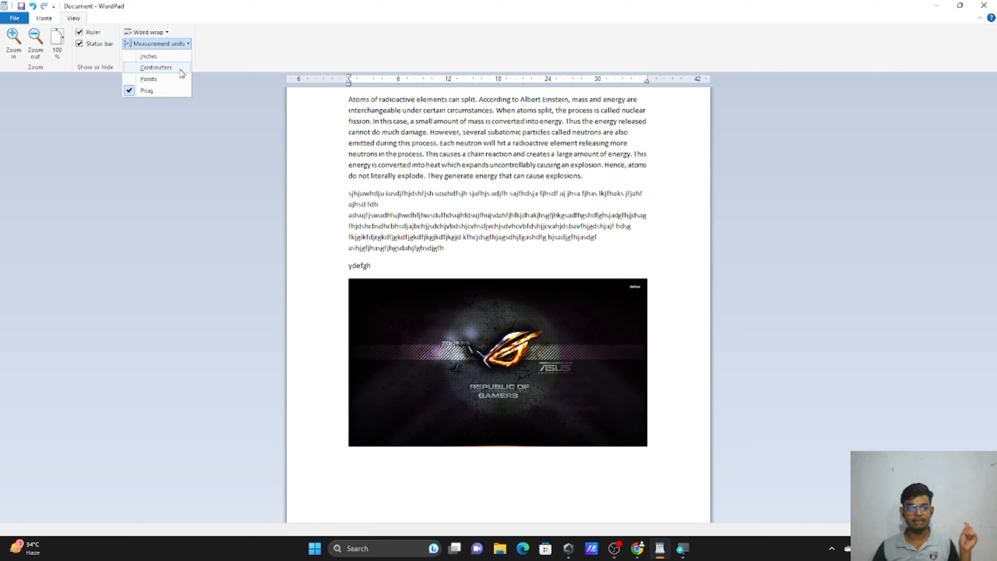
pyautogui.click(181, 69)
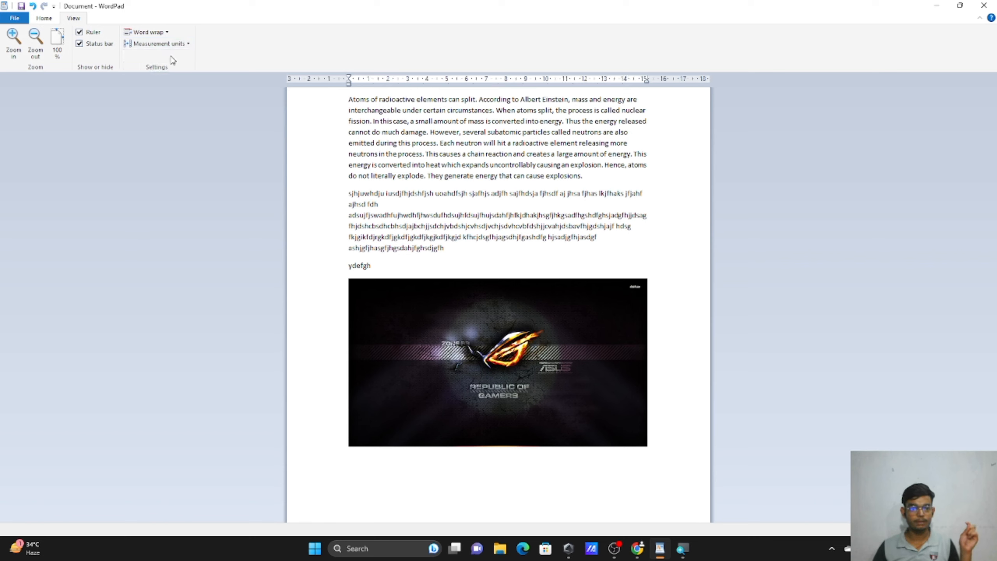
pyautogui.click(54, 20)
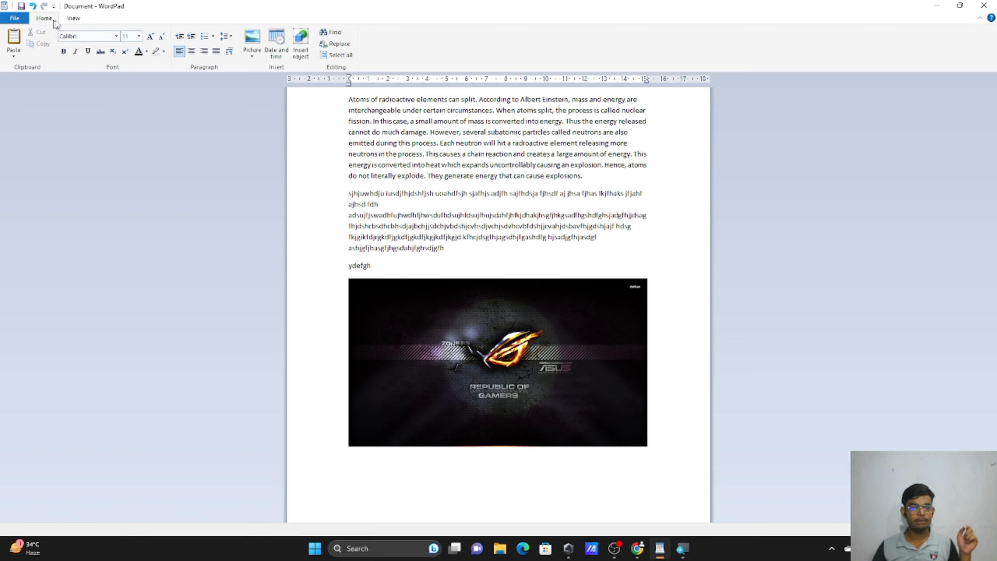
pyautogui.click(84, 20)
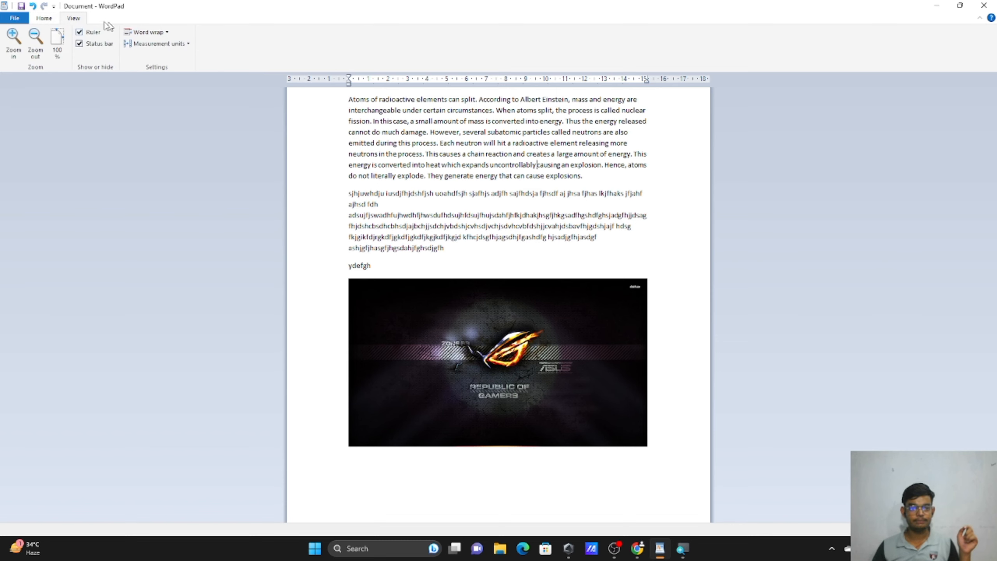
pyautogui.click(41, 20)
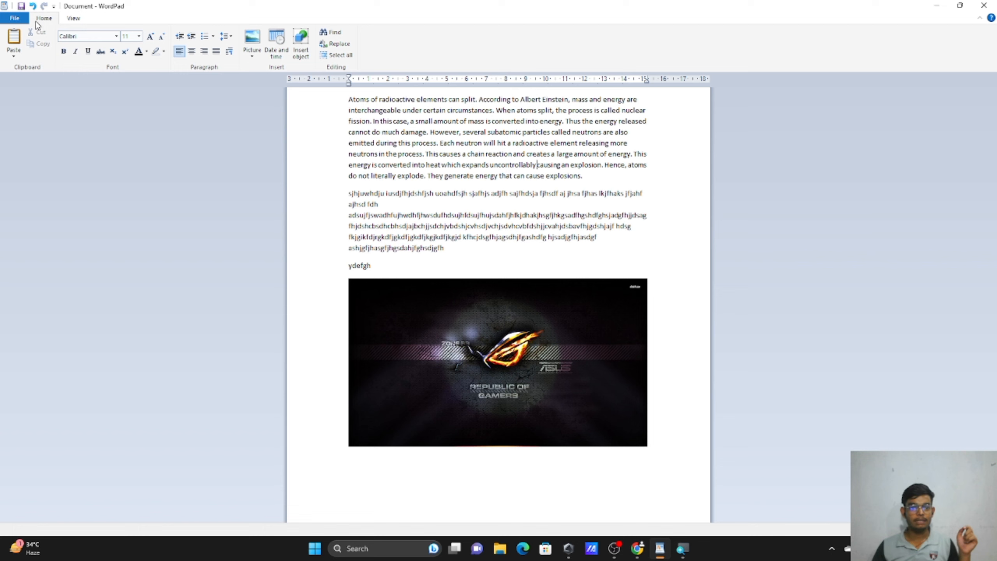
pyautogui.click(26, 20)
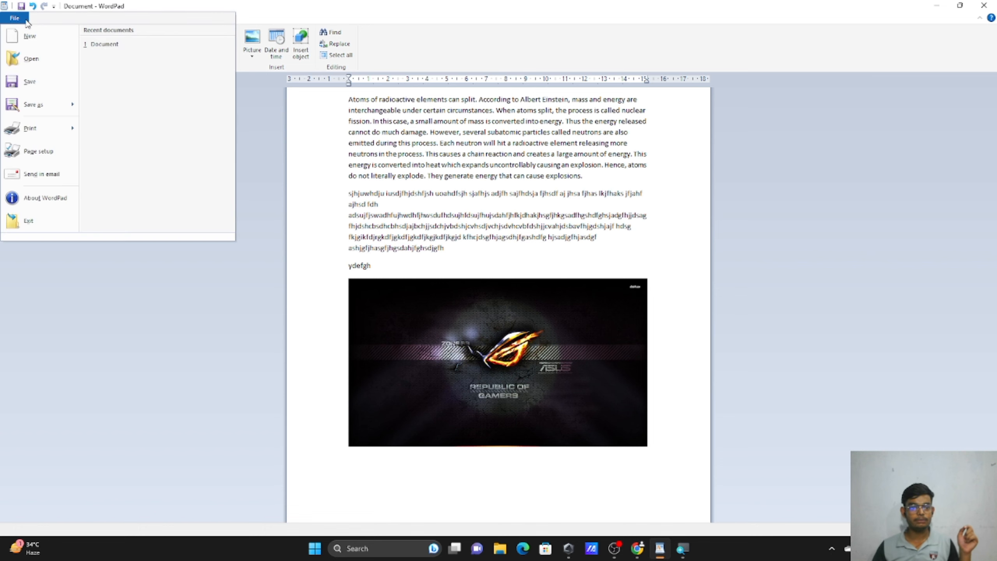
pyautogui.click(26, 19)
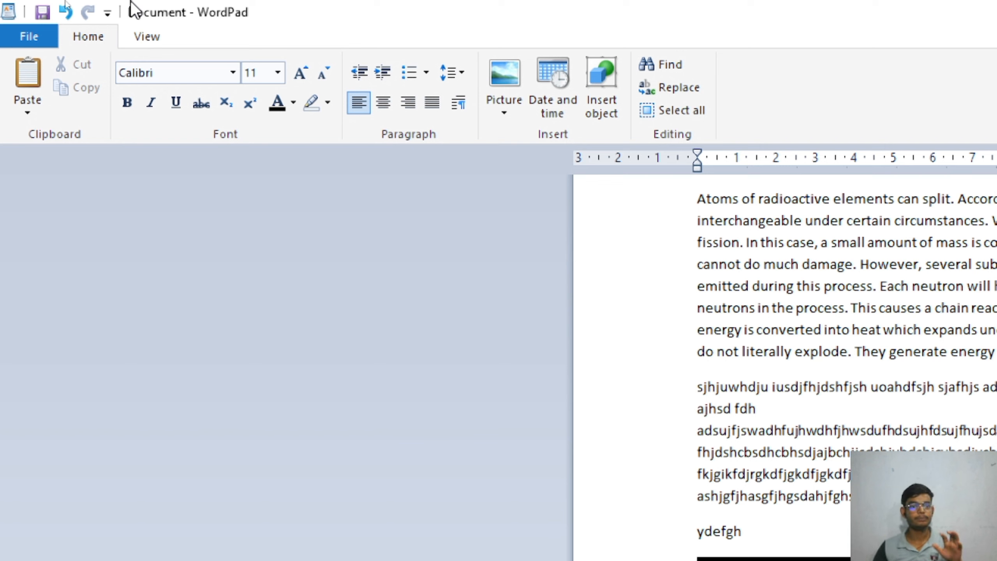
pyautogui.click(47, 14)
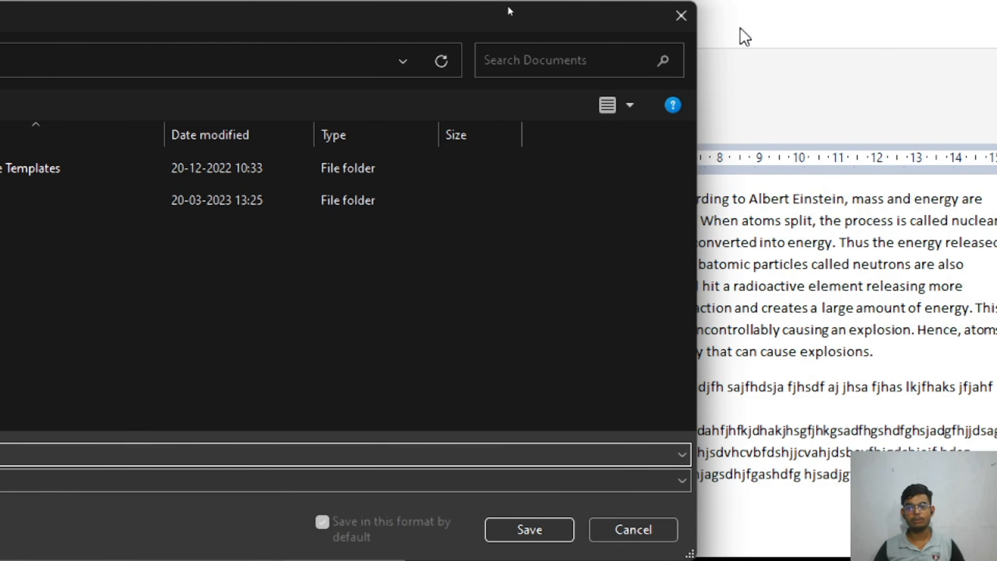
pyautogui.click(681, 15)
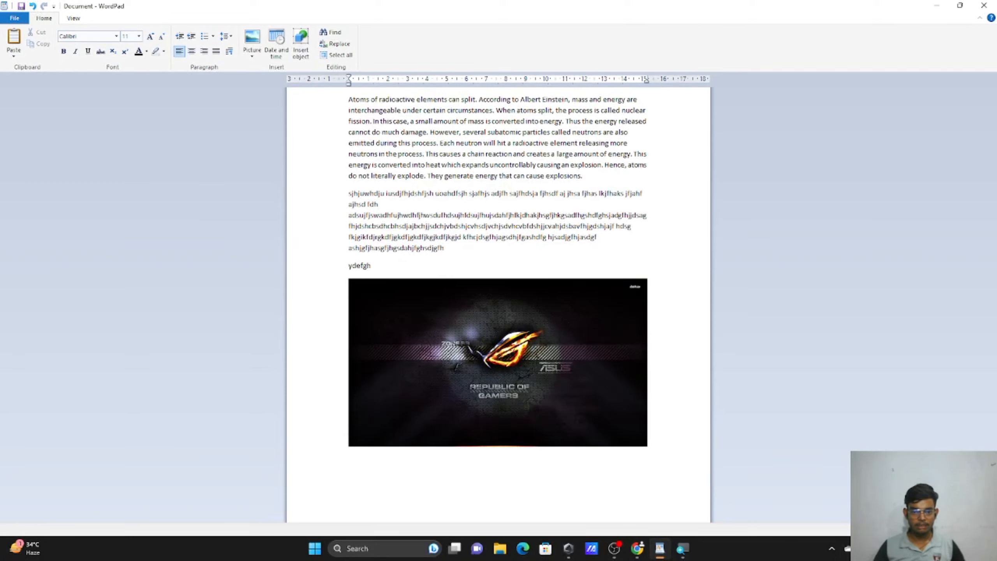
# Delete the word 'ydefgh', undo the deletion, then redo it to leave the line empty.
pyautogui.doubleClick(358, 266)
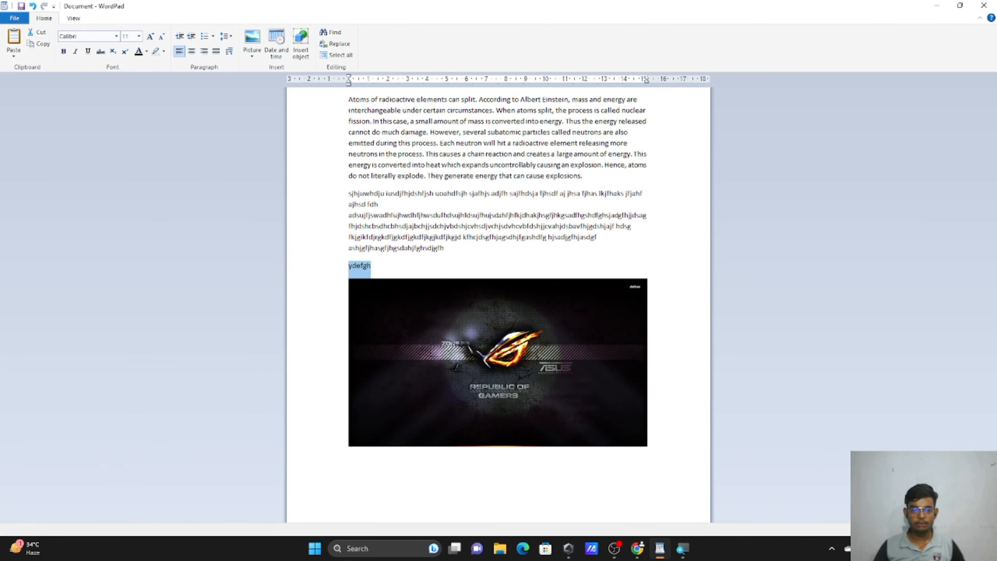
pyautogui.press('Delete')
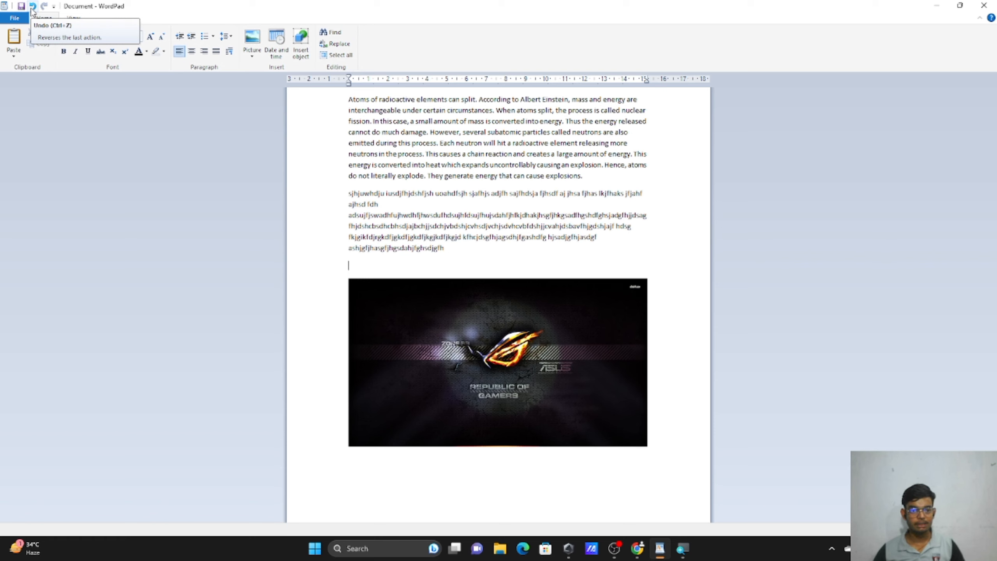
pyautogui.click(32, 7)
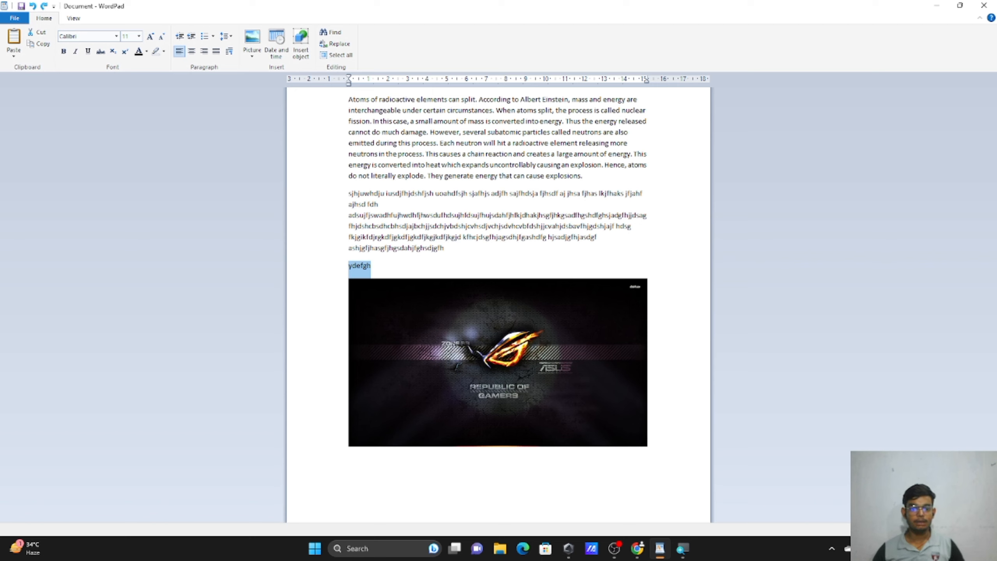
pyautogui.click(371, 266)
pyautogui.click(45, 7)
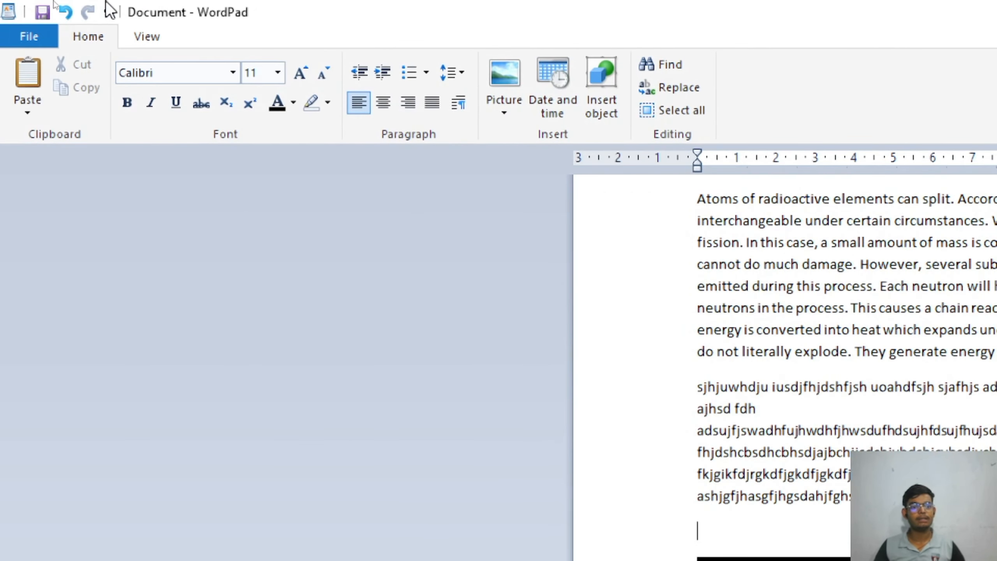
# Toggle the New and Open entries in the Quick Access Toolbar customize list.
pyautogui.click(109, 17)
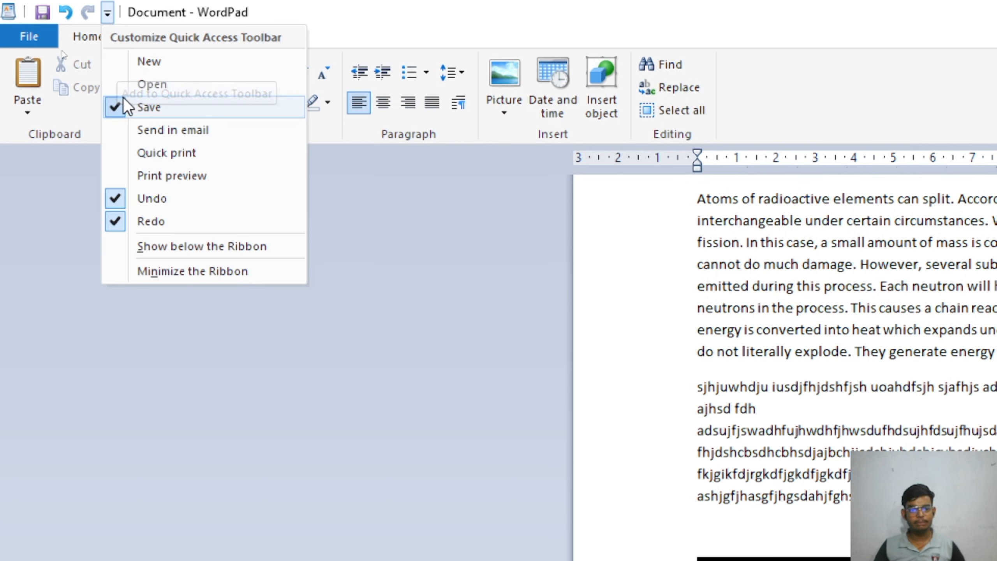
pyautogui.click(193, 69)
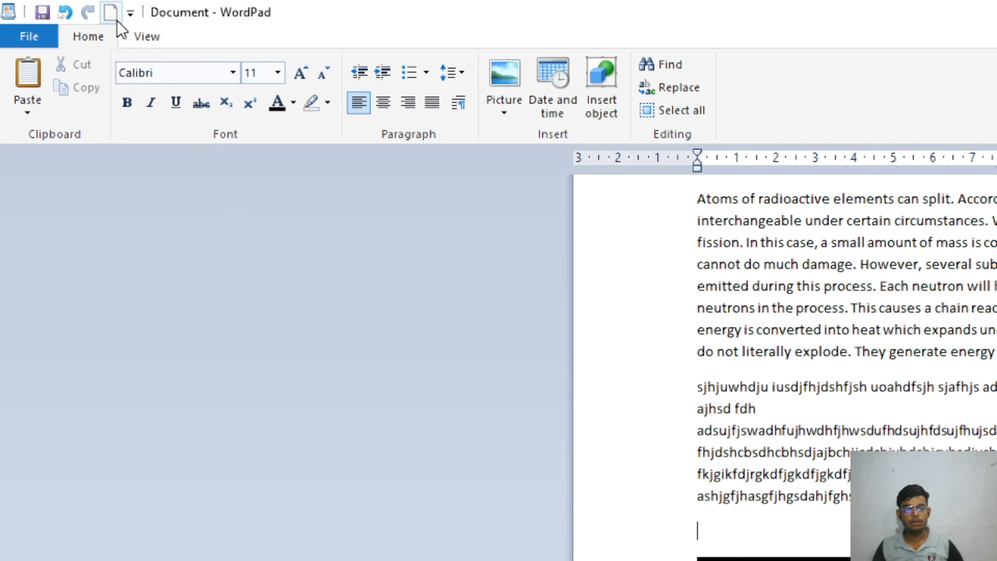
pyautogui.click(129, 14)
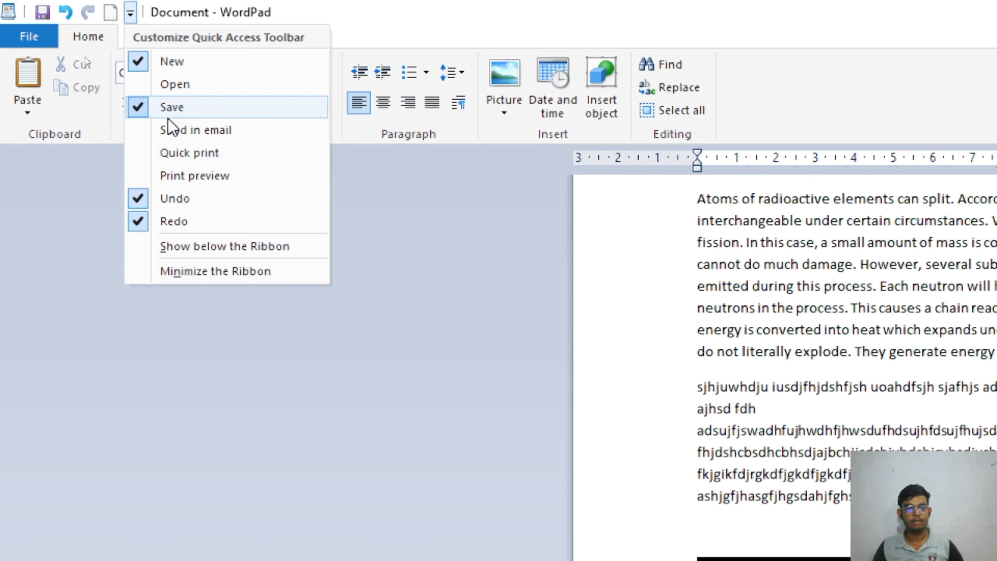
pyautogui.click(178, 84)
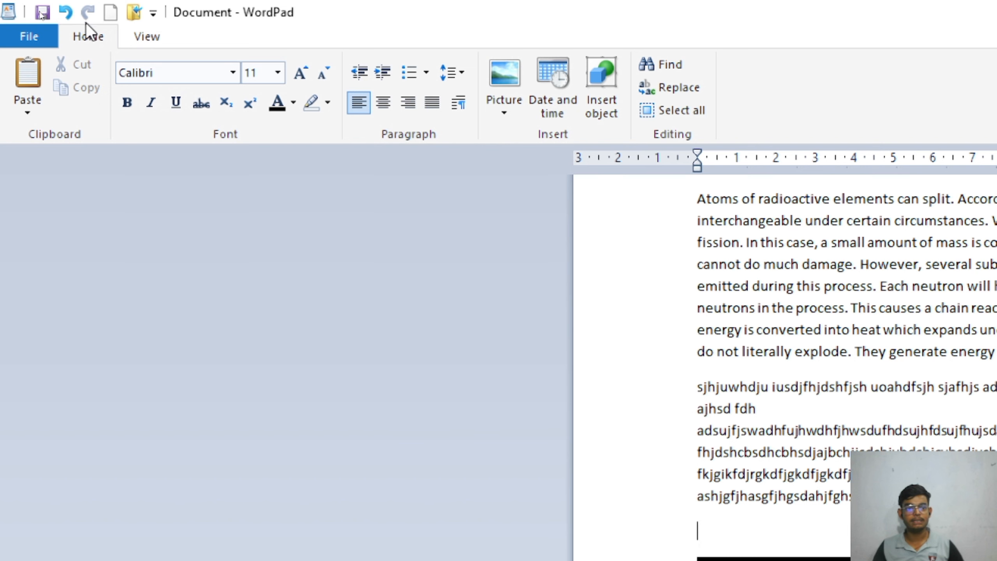
pyautogui.click(36, 35)
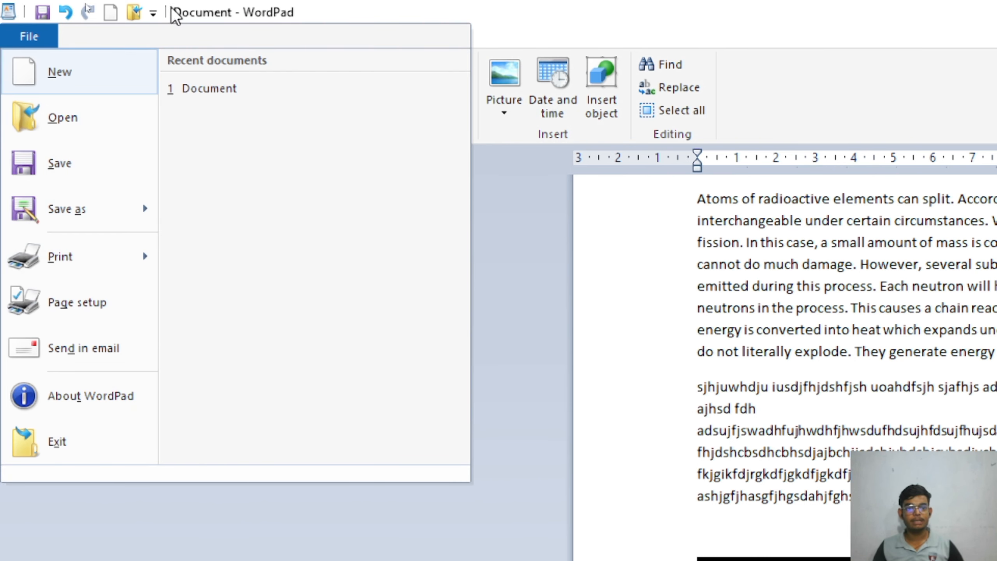
# Remove the New, Open and Save quick-access shortcuts, then restore Save.
pyautogui.click(156, 16)
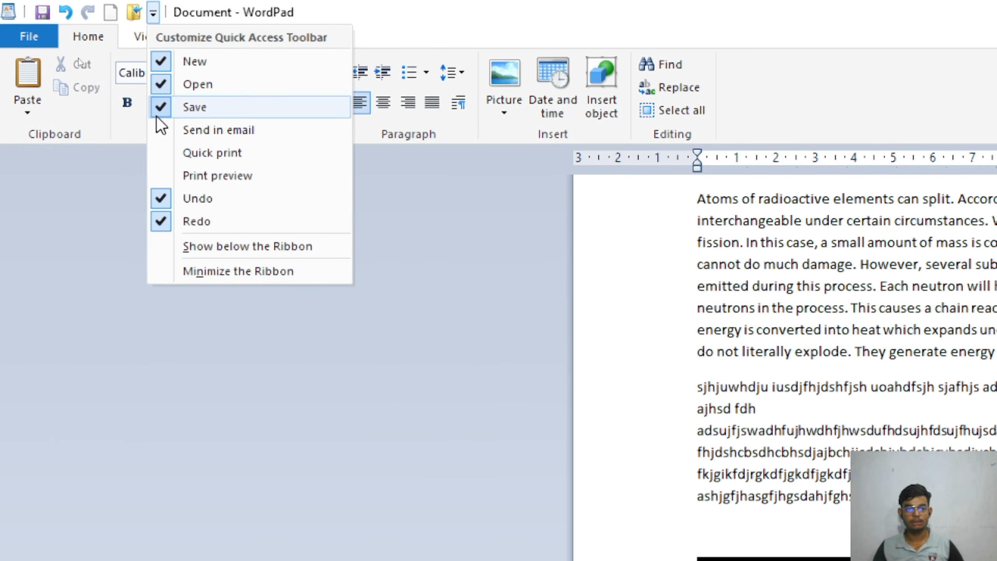
pyautogui.click(167, 59)
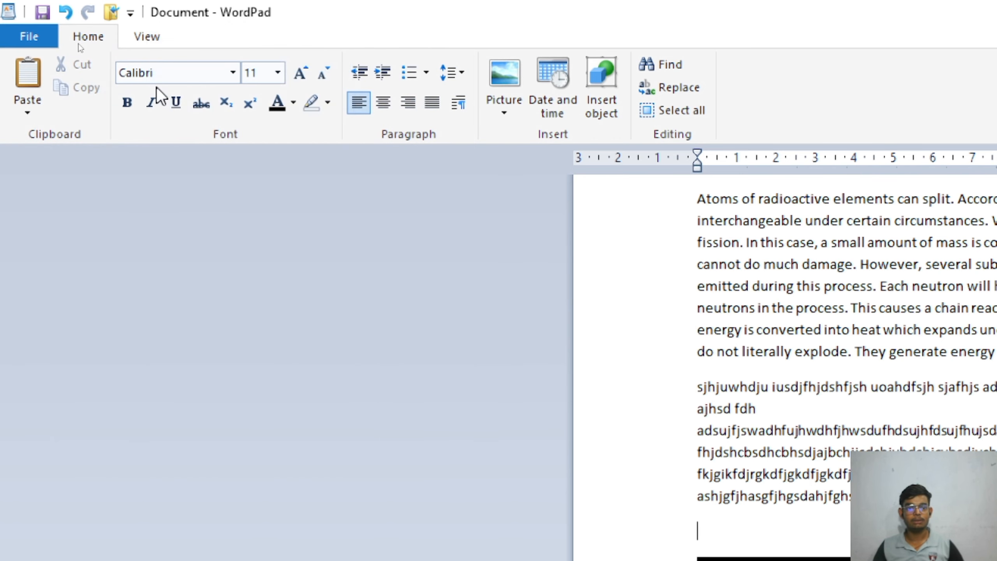
pyautogui.click(129, 14)
pyautogui.click(137, 88)
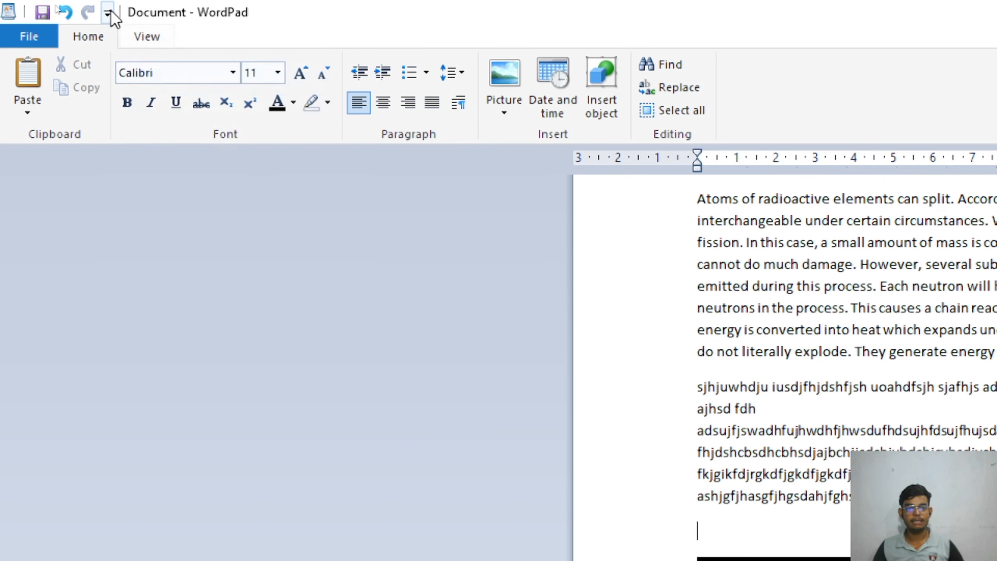
pyautogui.click(107, 14)
pyautogui.click(121, 113)
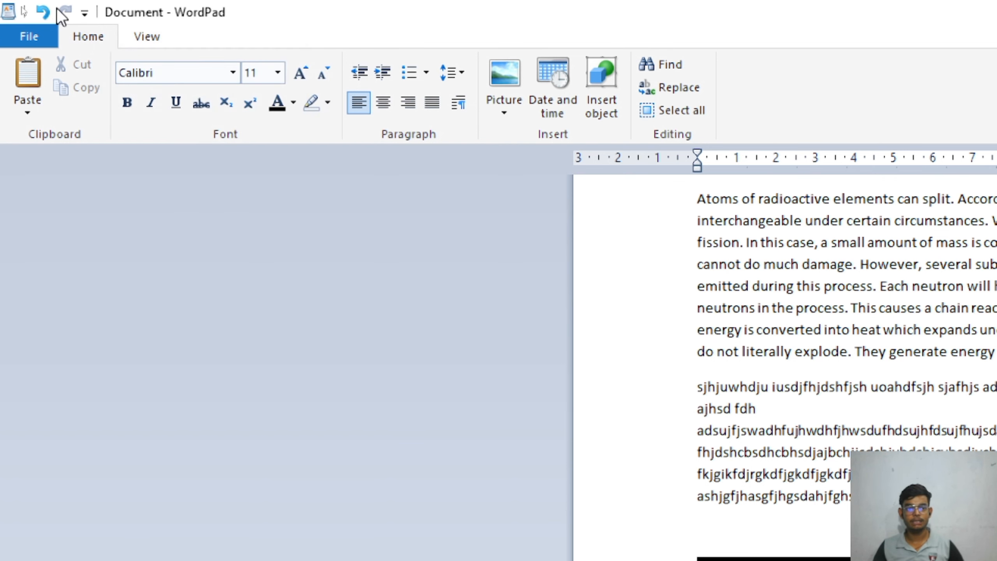
pyautogui.click(84, 14)
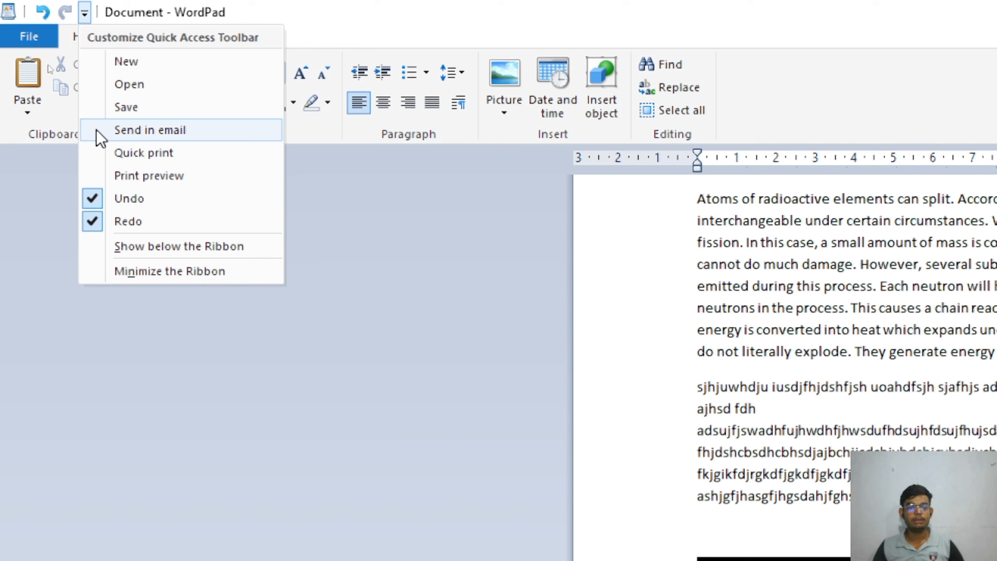
pyautogui.click(109, 112)
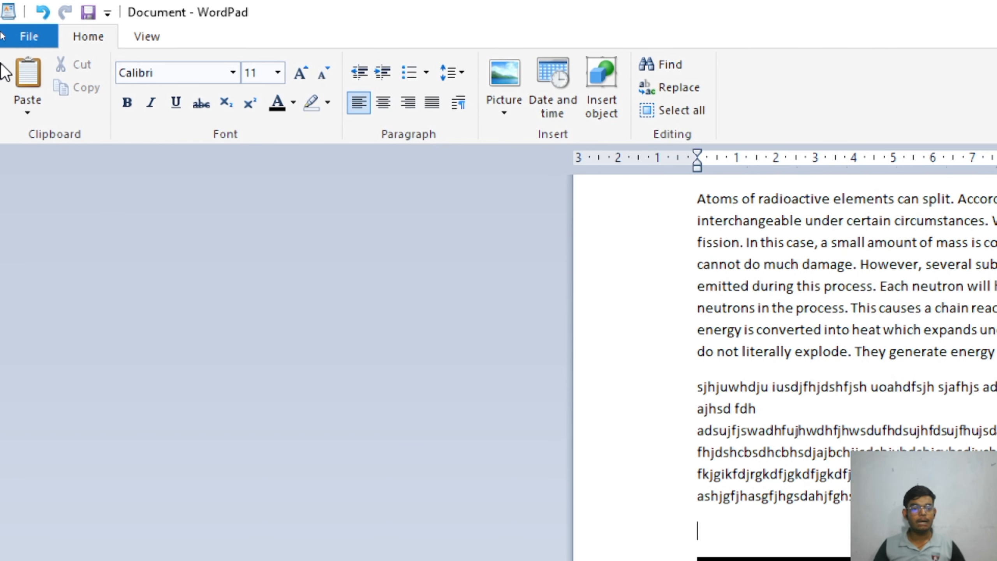
pyautogui.click(39, 39)
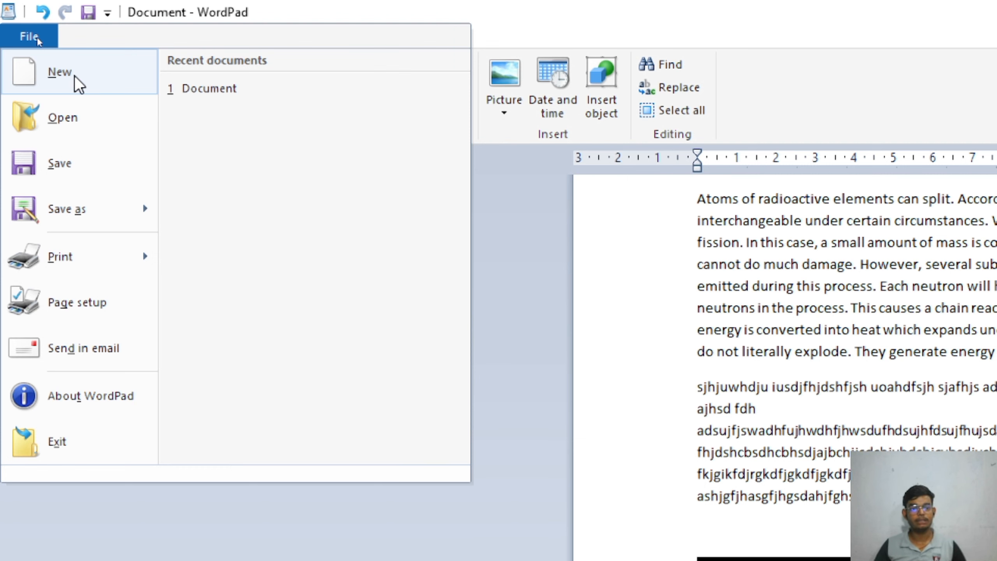
# Start a new document through File > New, choosing Don't Save for the current changes.
pyautogui.click(75, 78)
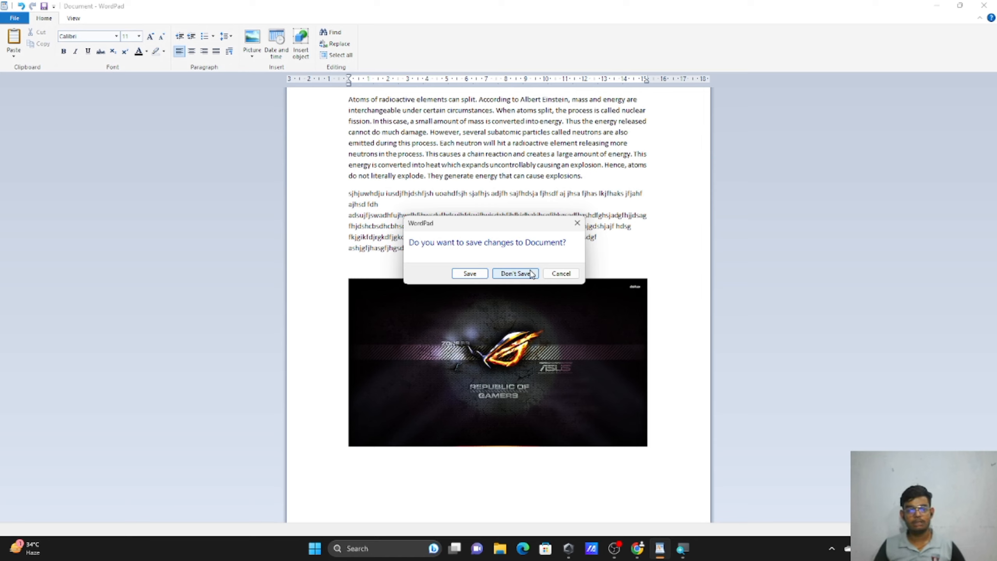
pyautogui.click(531, 274)
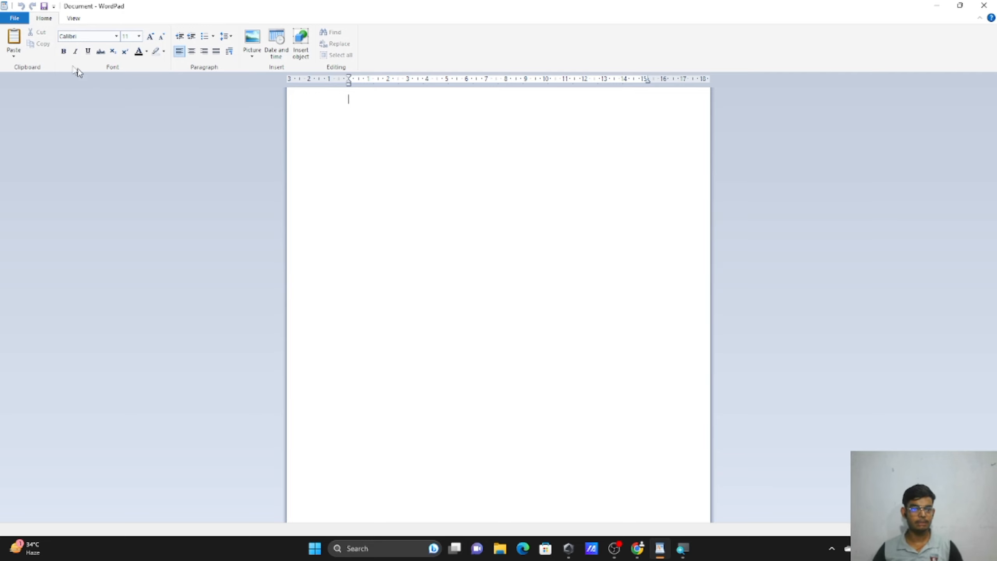
pyautogui.click(12, 20)
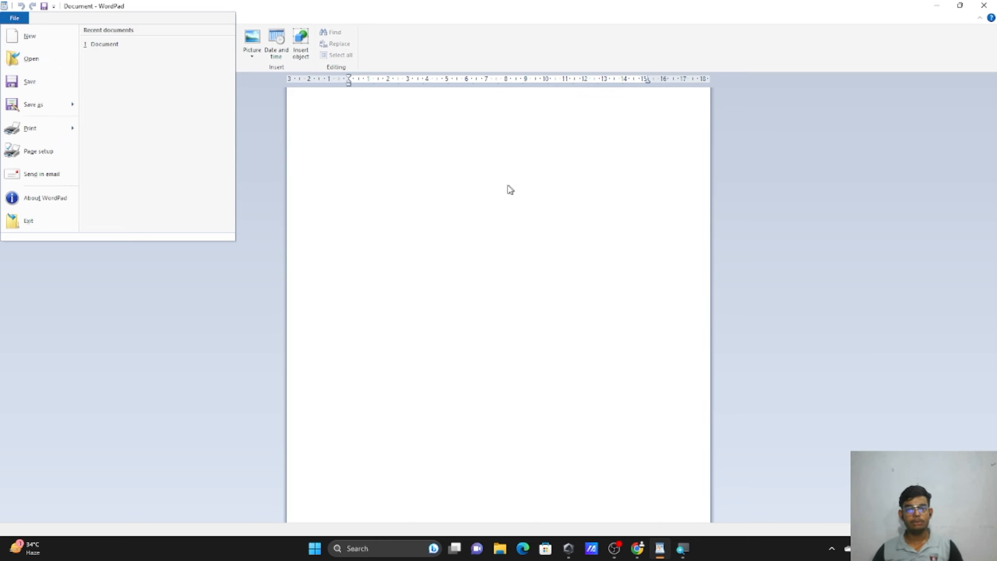
# Open the Desktop file Document with the ADCA notes and save it.
pyautogui.click(43, 63)
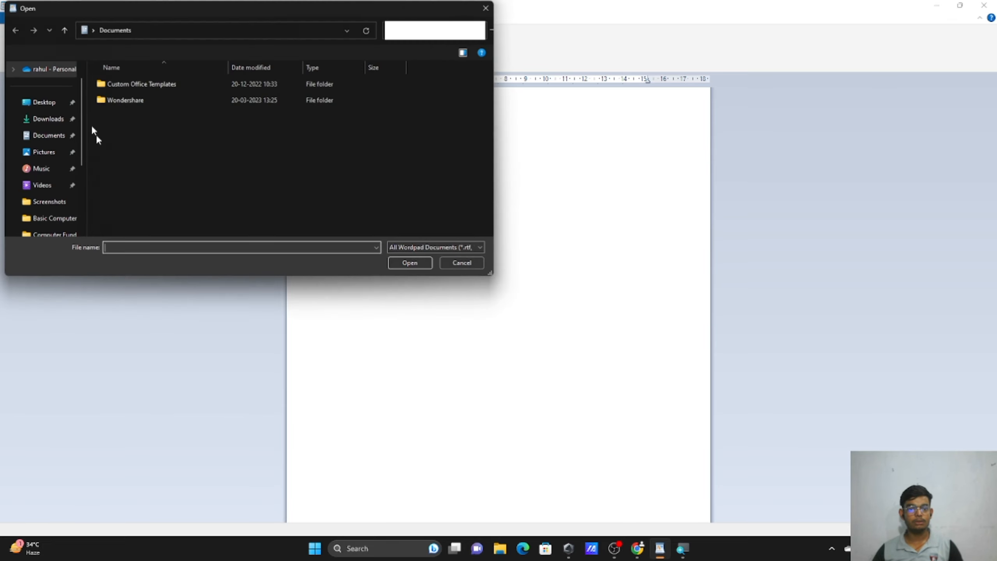
pyautogui.click(45, 103)
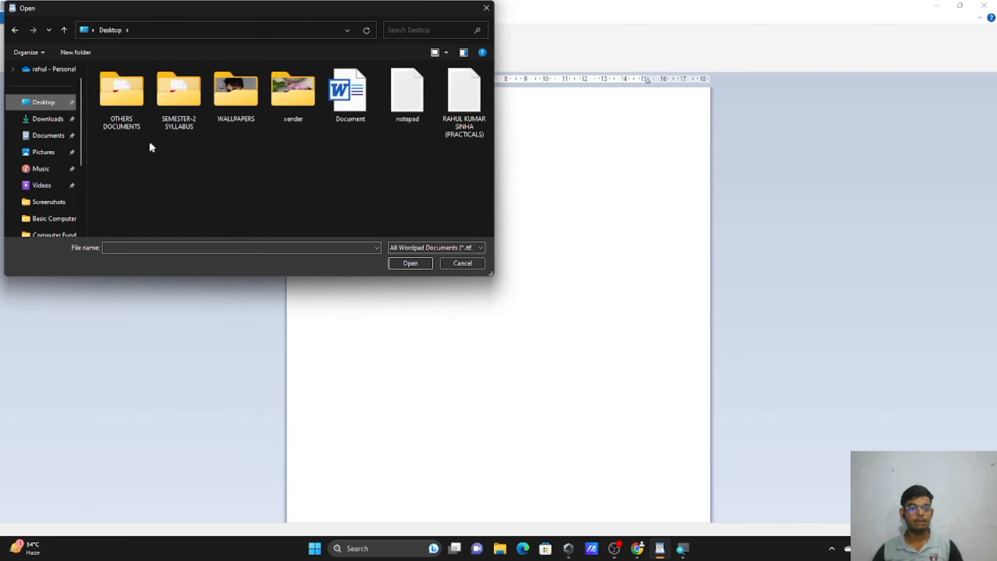
pyautogui.click(359, 105)
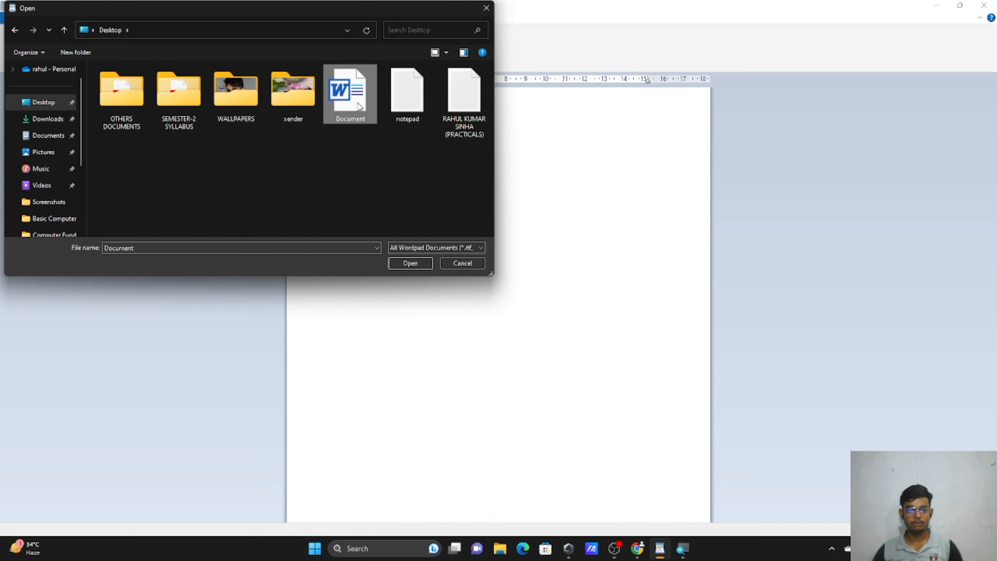
pyautogui.click(403, 264)
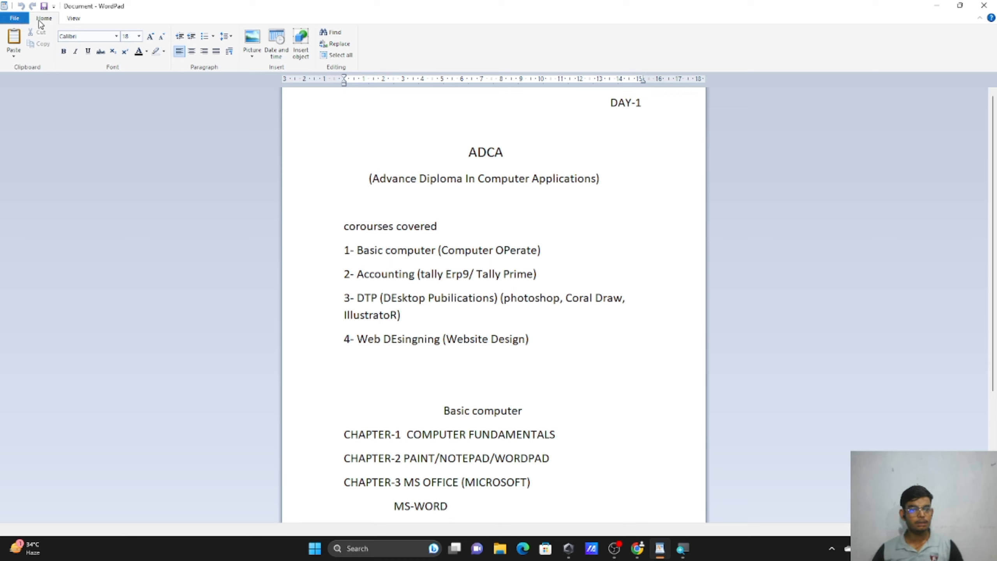
pyautogui.click(26, 22)
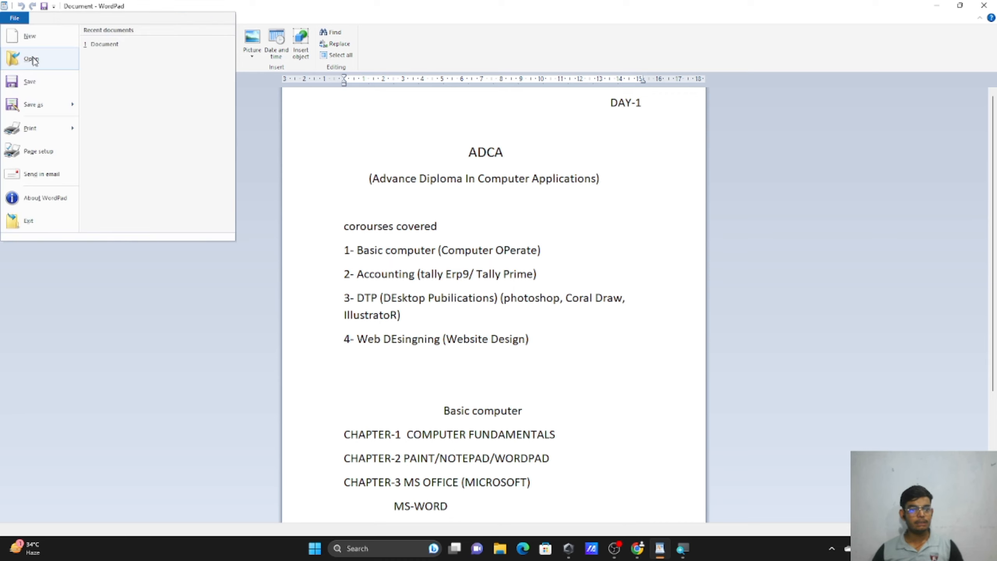
pyautogui.click(47, 87)
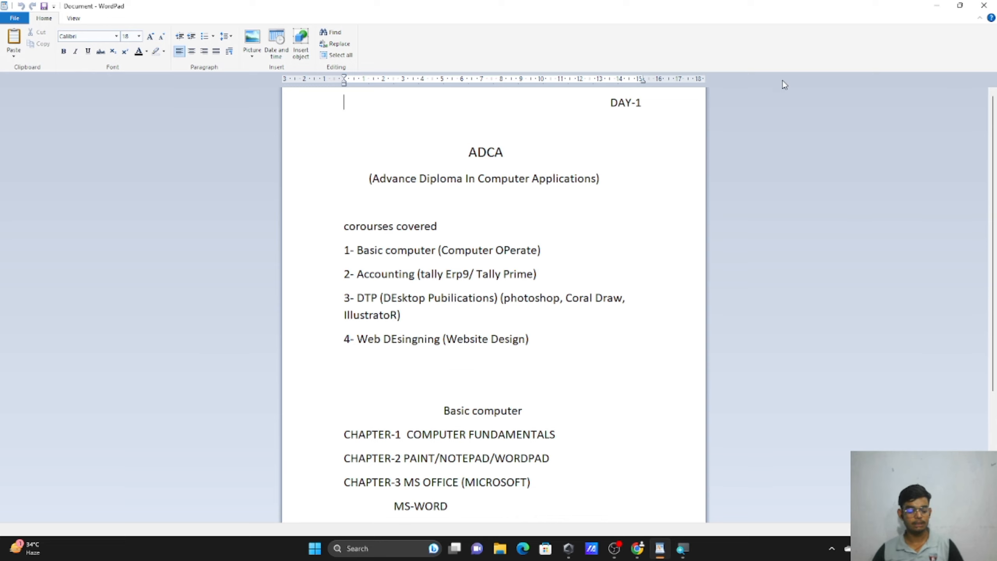
# Start a new blank document containing the text 'sgerdsgregdfgdf'.
pyautogui.hotkey('ctrl', 'n')
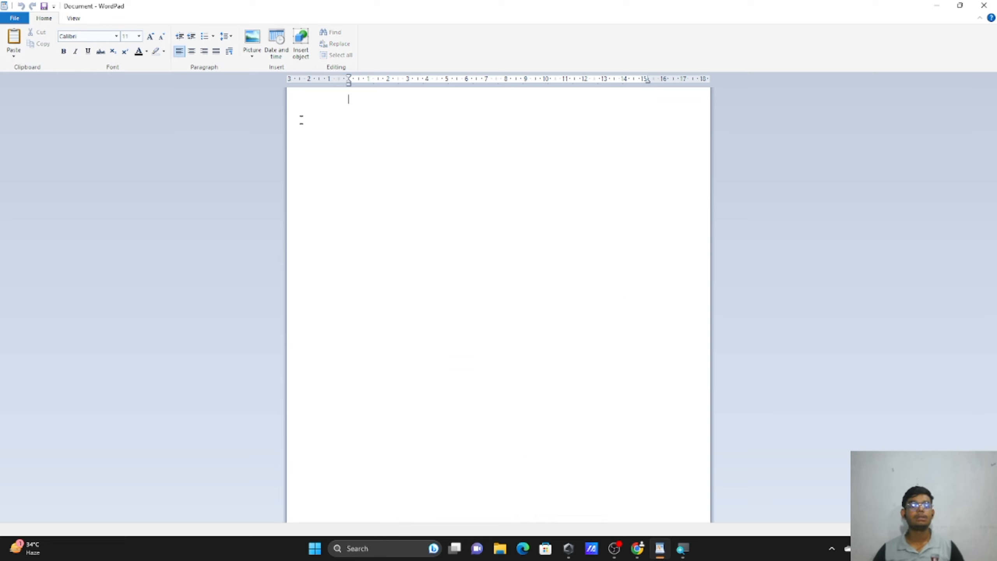
pyautogui.write('sgerdsgregdfgdf')
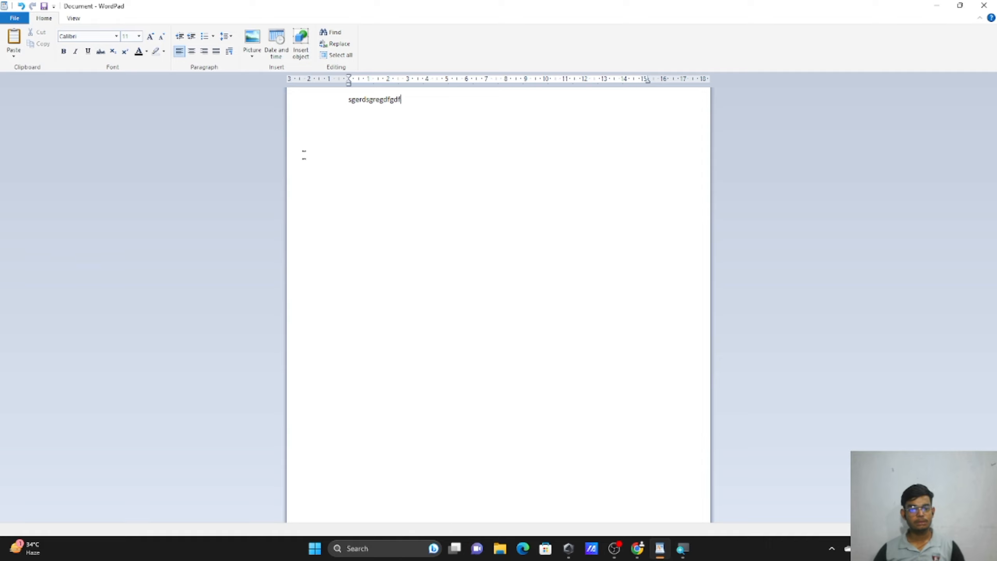
pyautogui.click(14, 18)
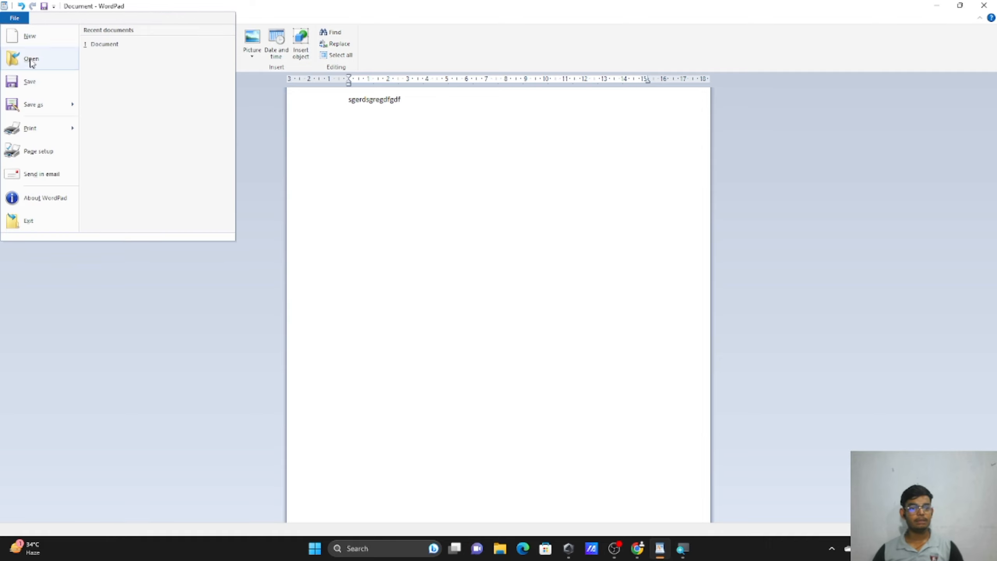
# Save to the Desktop with file name Documentfgfgf, keeping the Rich Text Format (RTF) type.
pyautogui.click(38, 83)
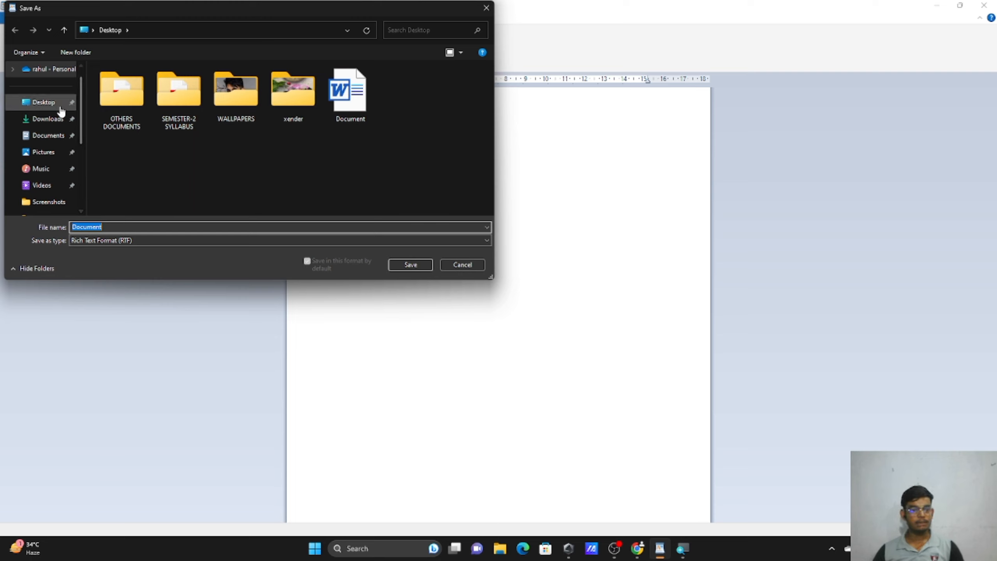
pyautogui.click(43, 102)
pyautogui.click(102, 223)
pyautogui.doubleClick(118, 227)
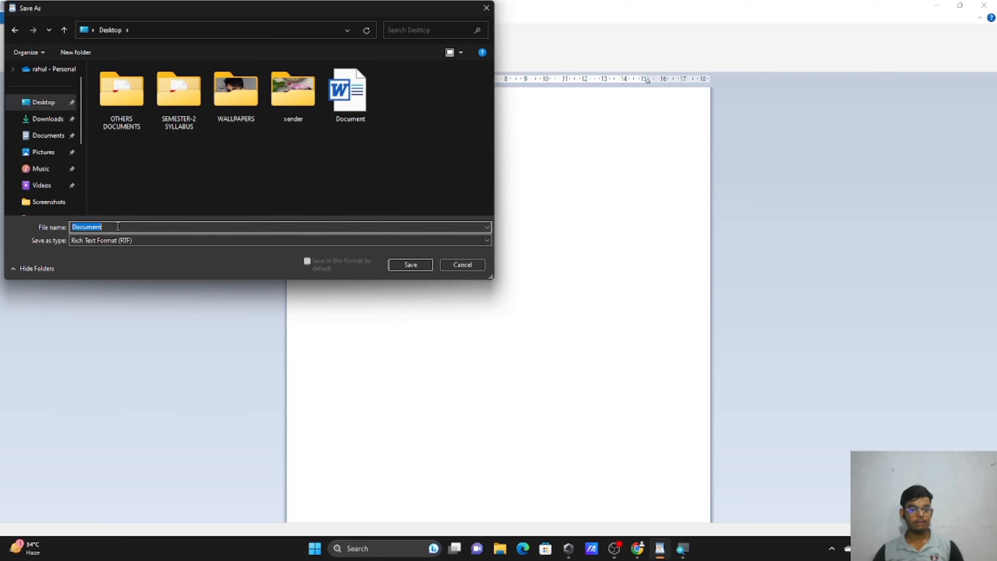
pyautogui.click(118, 227)
pyautogui.doubleClick(117, 227)
pyautogui.click(117, 226)
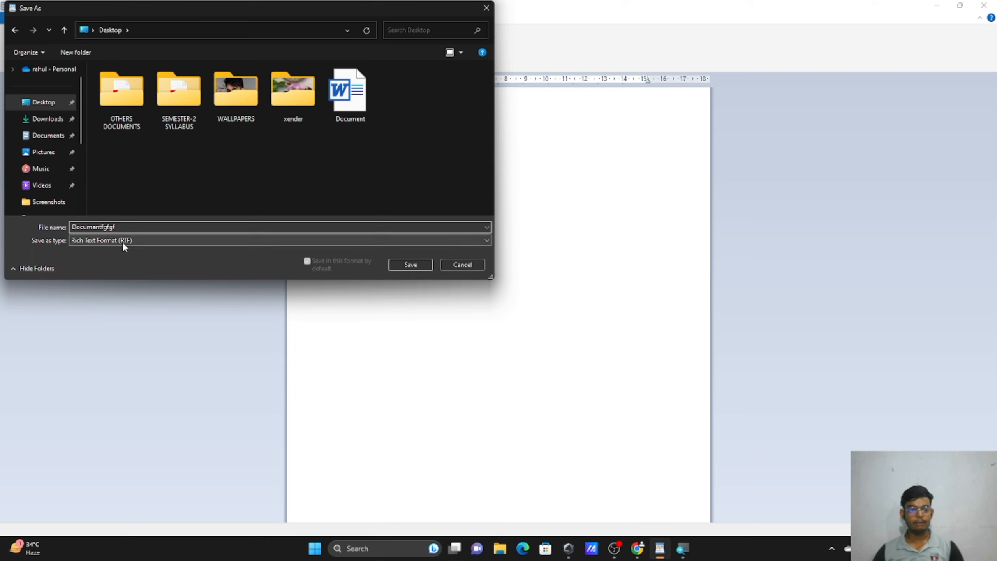
pyautogui.click(122, 240)
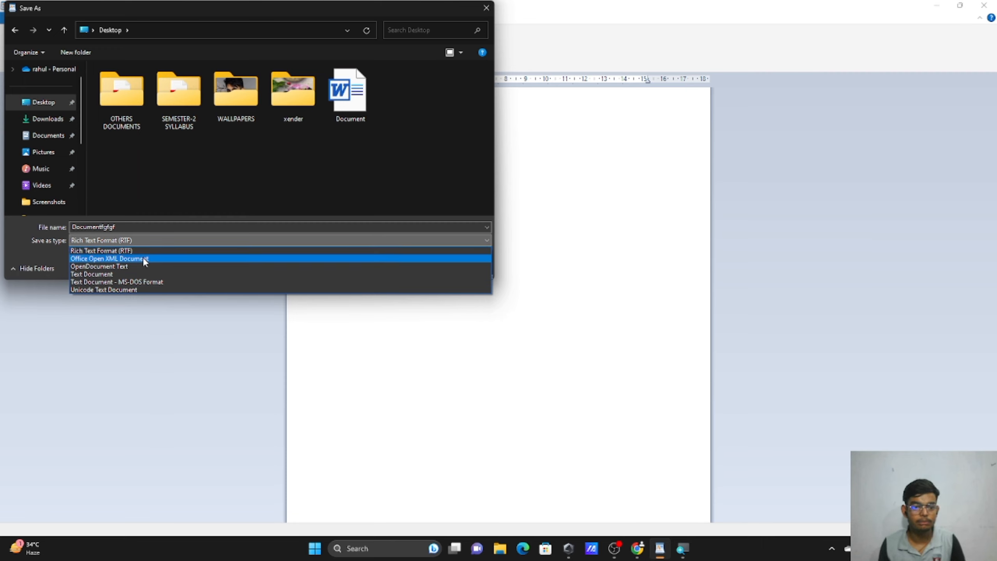
pyautogui.click(136, 237)
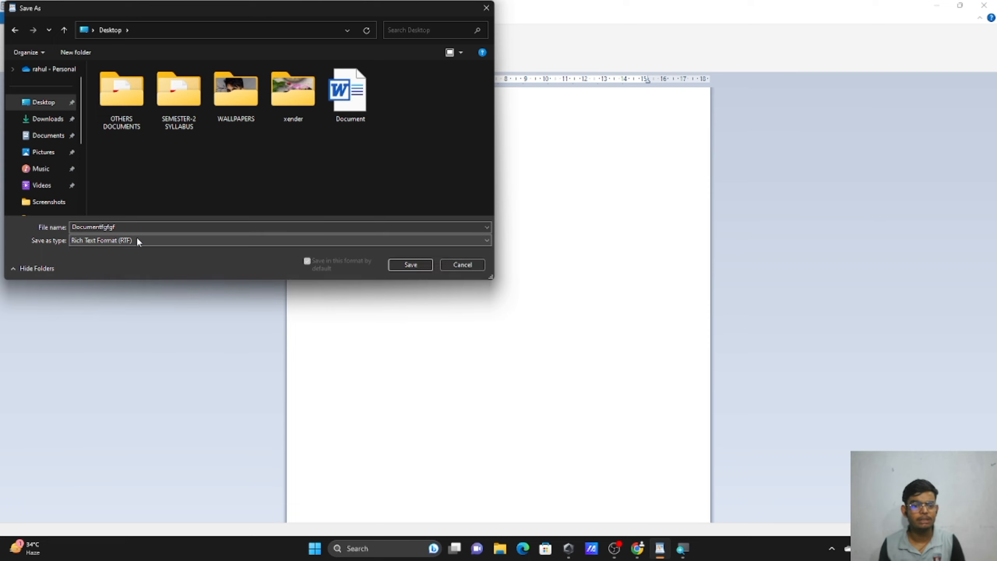
pyautogui.click(408, 265)
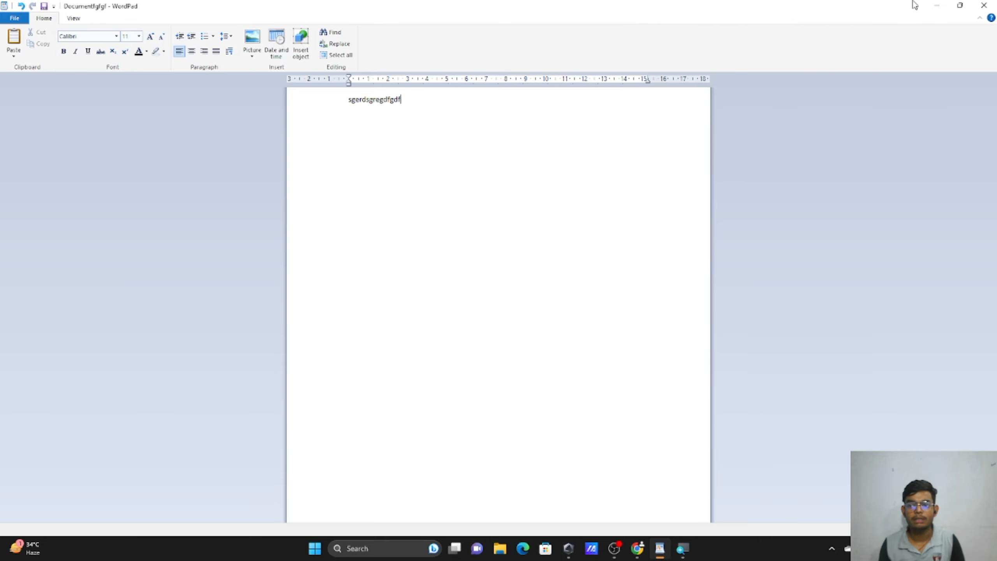
# Minimize WordPad to check the Documentfgfgf icon on the Desktop, then restore WordPad.
pyautogui.click(937, 5)
pyautogui.click(188, 131)
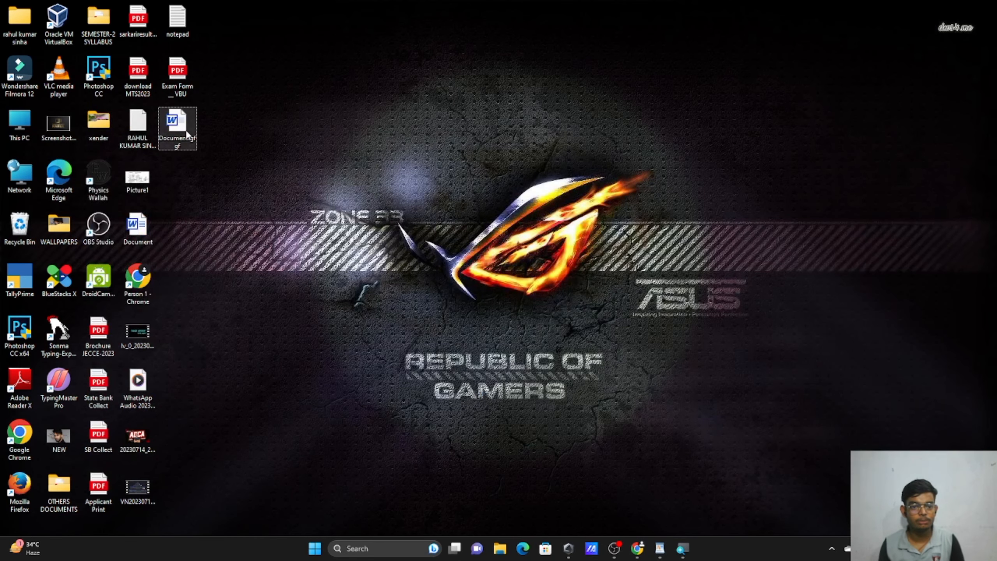
pyautogui.click(667, 552)
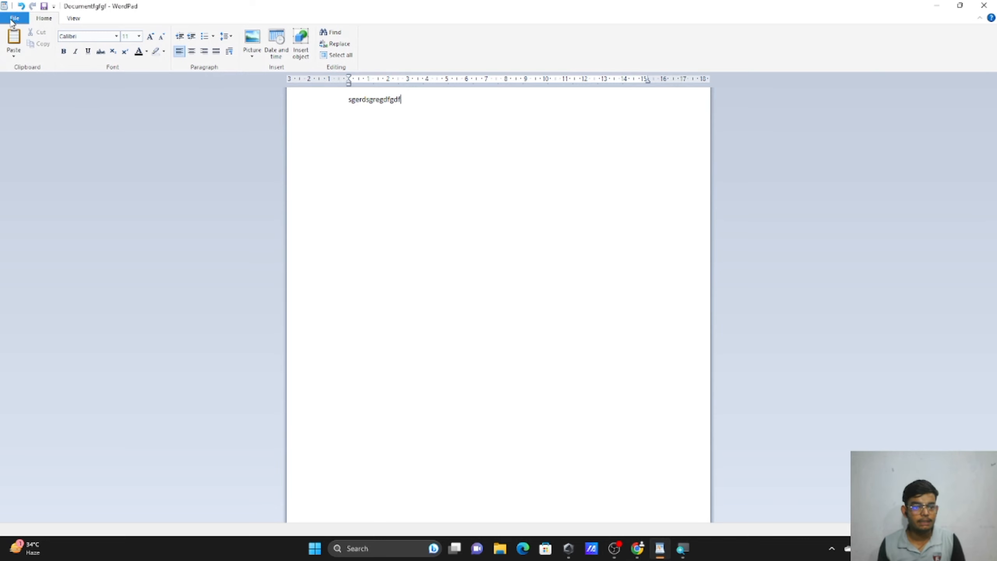
# Close WordPad and the Word window showing Documentfgfgf.
pyautogui.click(14, 17)
pyautogui.moveTo(31, 104)
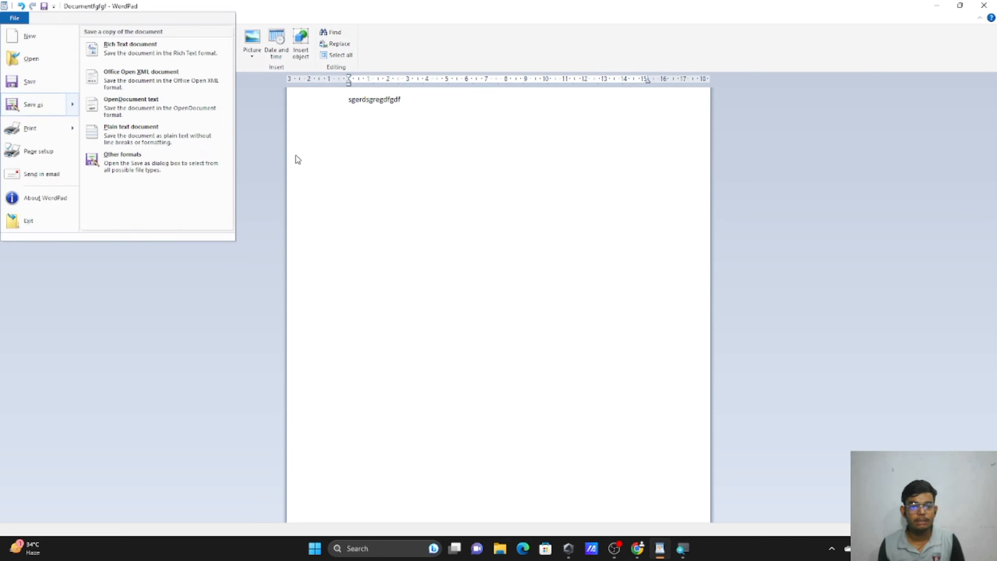
pyautogui.click(266, 150)
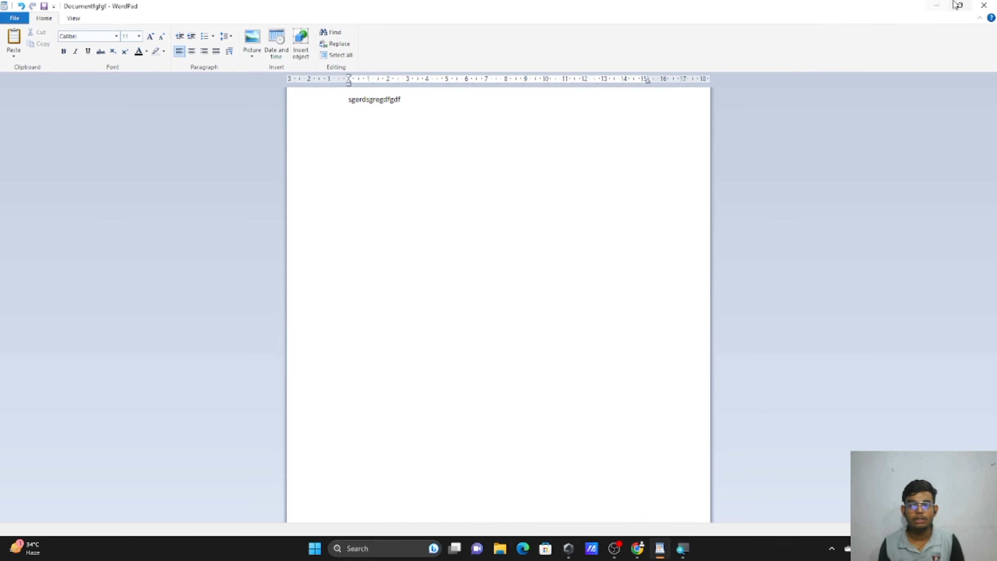
pyautogui.click(985, 6)
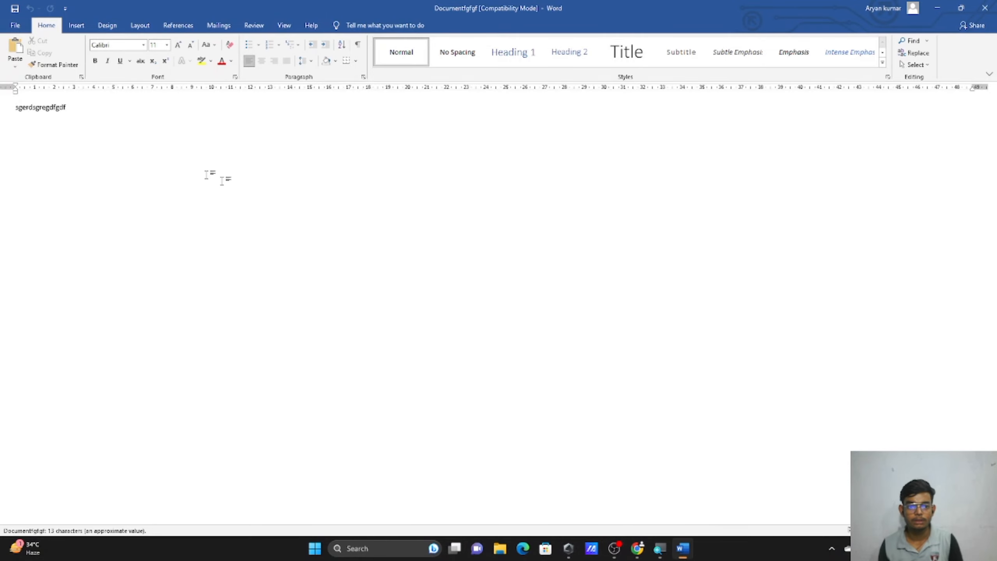
pyautogui.click(985, 8)
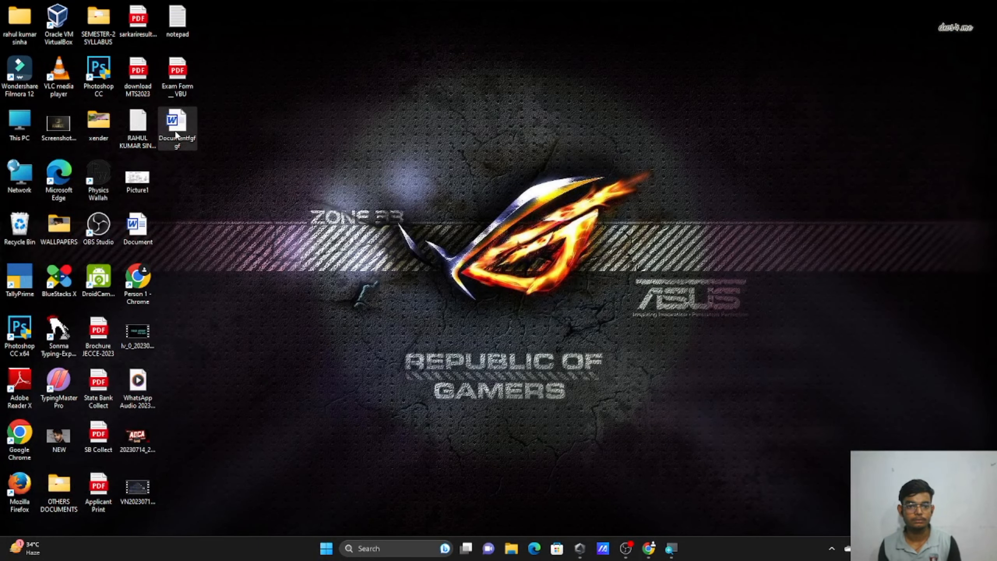
# Open Documentfgfgf in WordPad via Open with, add letters 'hdfsjkafjshfdjkhsdajf', then minimize WordPad.
pyautogui.rightClick(177, 135)
pyautogui.moveTo(224, 181)
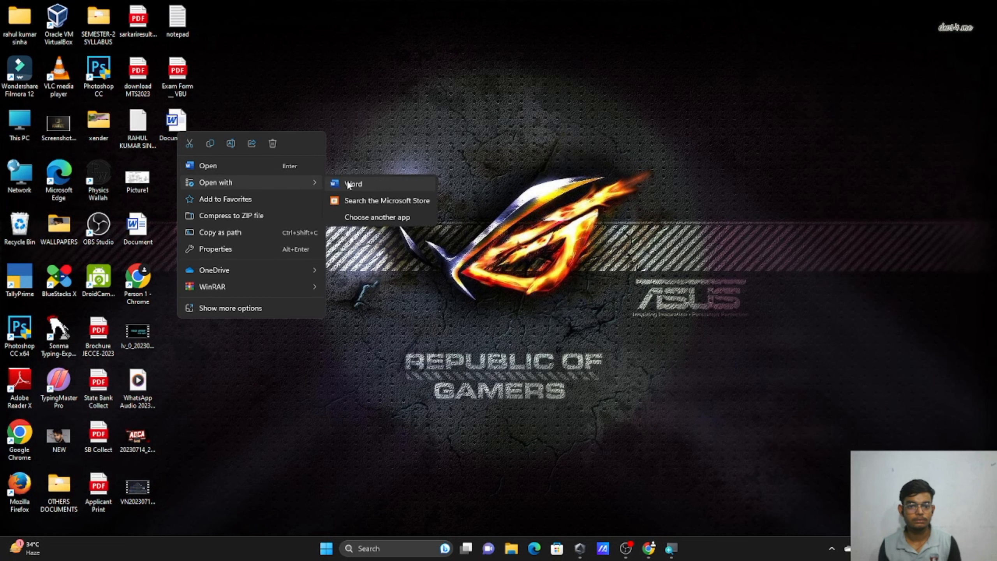
pyautogui.click(369, 217)
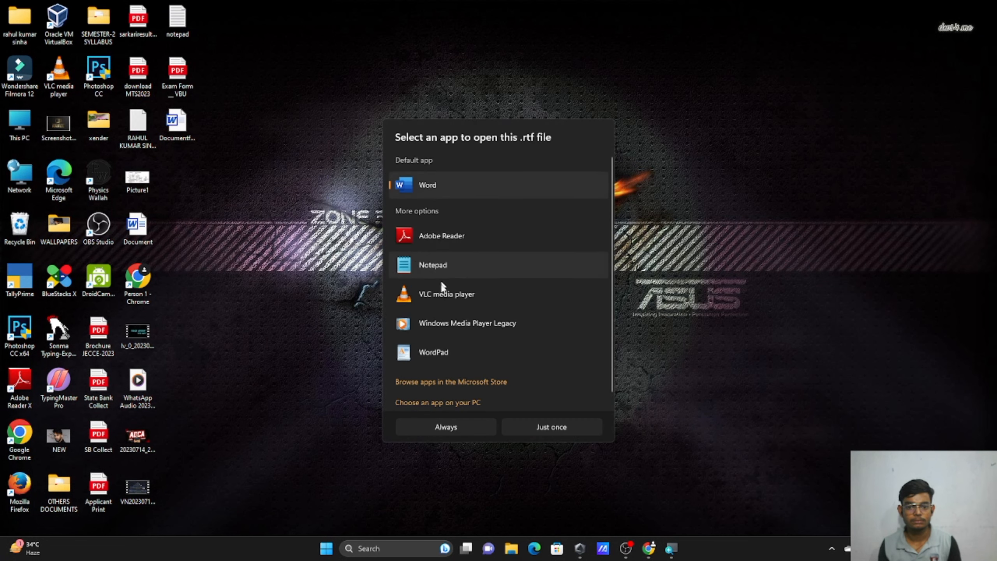
pyautogui.click(443, 341)
pyautogui.click(532, 426)
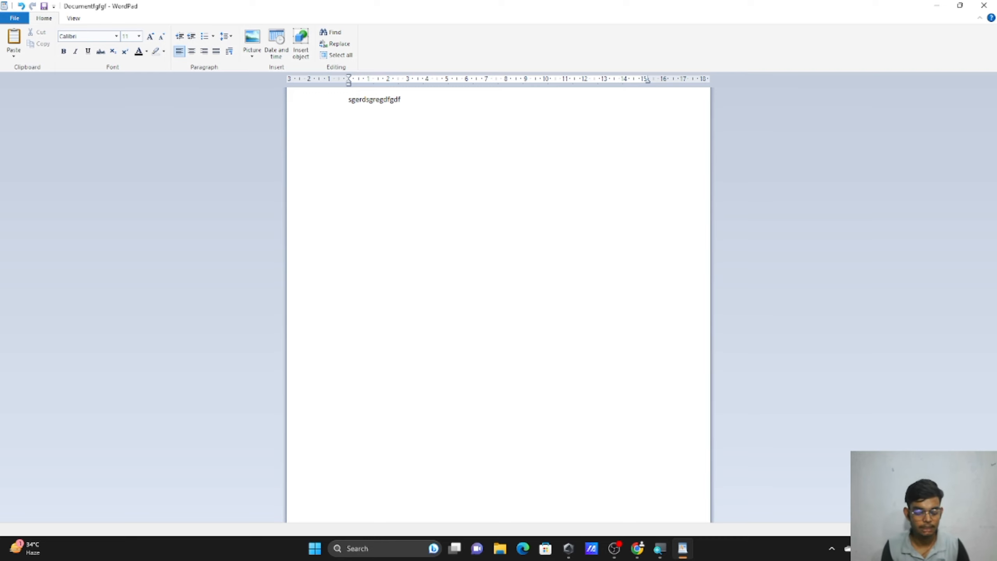
pyautogui.write('hdfsjkafjshfdjkhsdajfhjsdsjd')
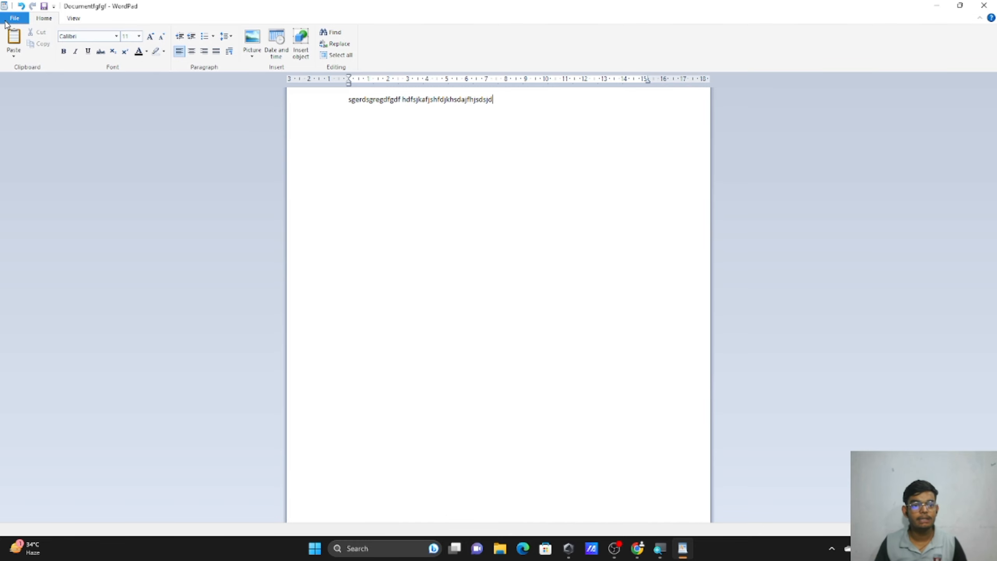
pyautogui.click(938, 6)
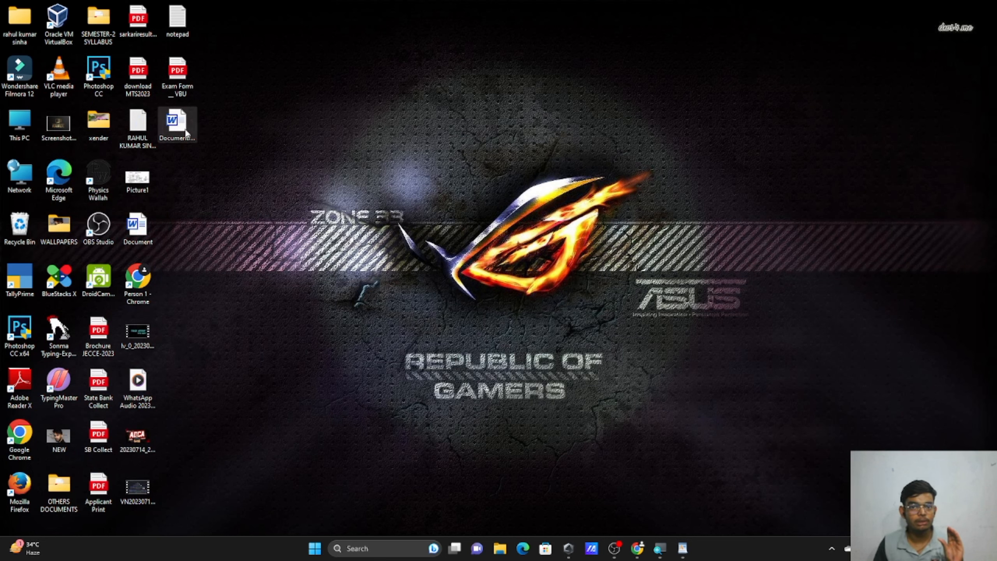
# Save the WordPad test text as a Rich Text document named 'rahul', then minimise WordPad.
pyautogui.click(684, 548)
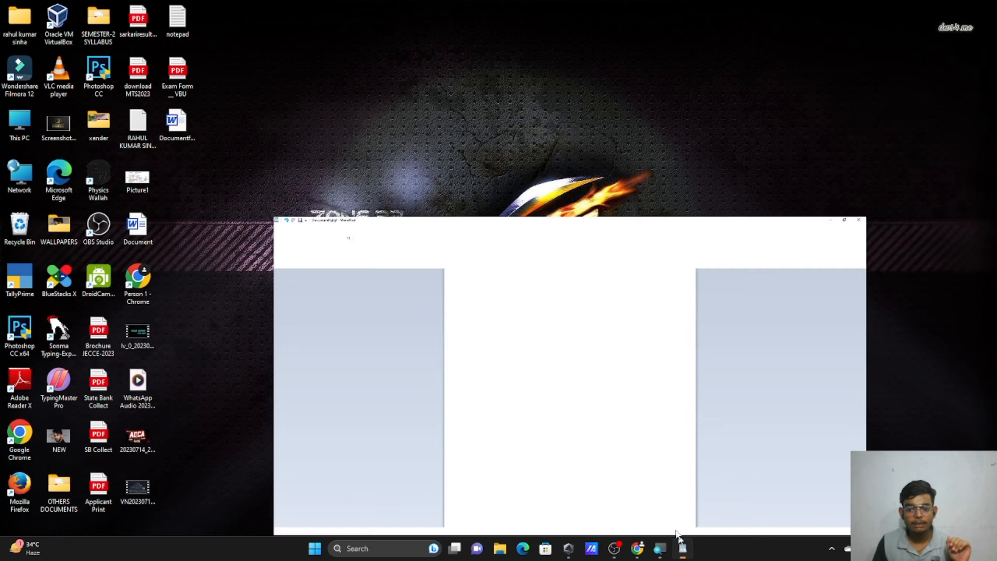
pyautogui.click(14, 18)
pyautogui.moveTo(35, 104)
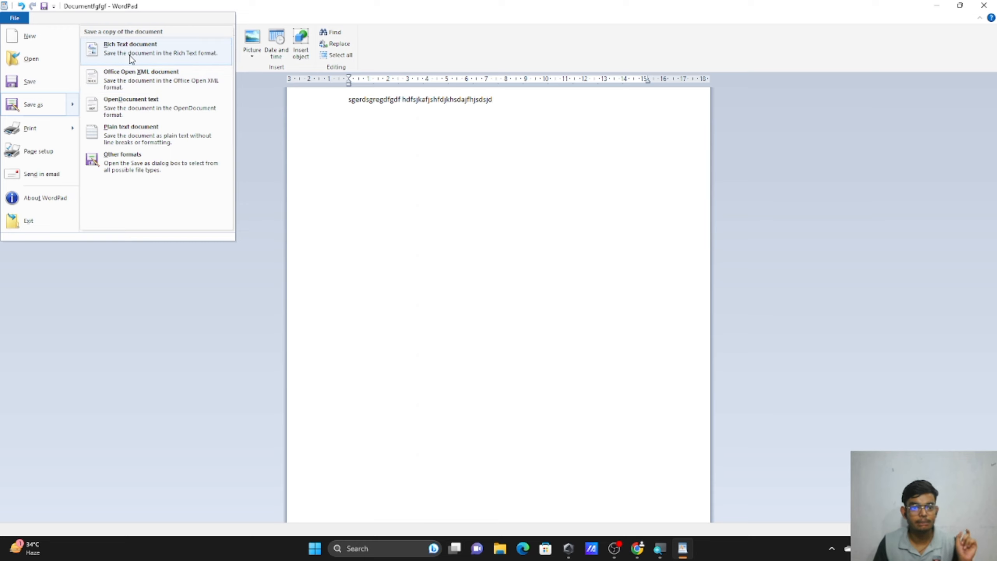
pyautogui.click(131, 59)
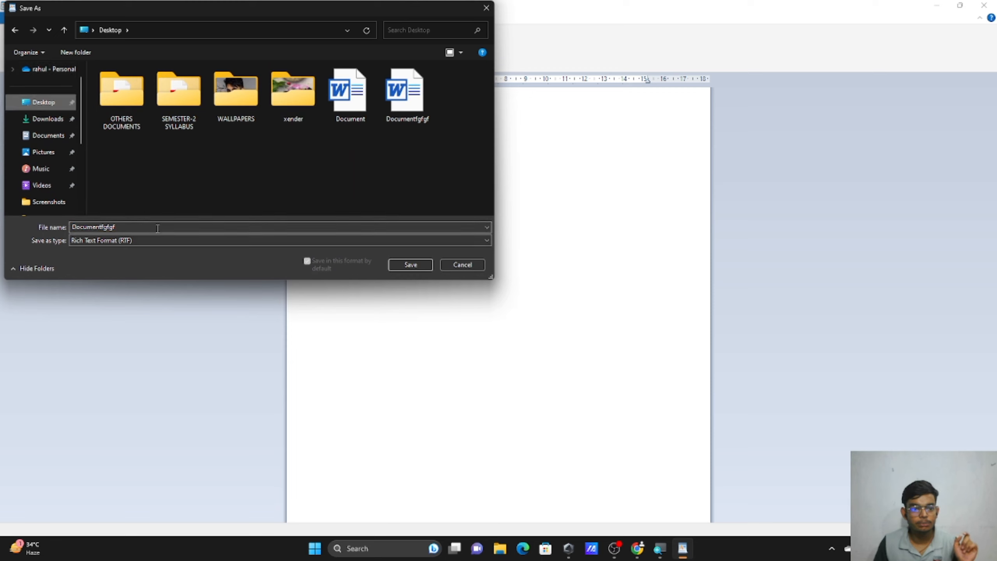
pyautogui.press('BackSpace')
pyautogui.write('rahul')
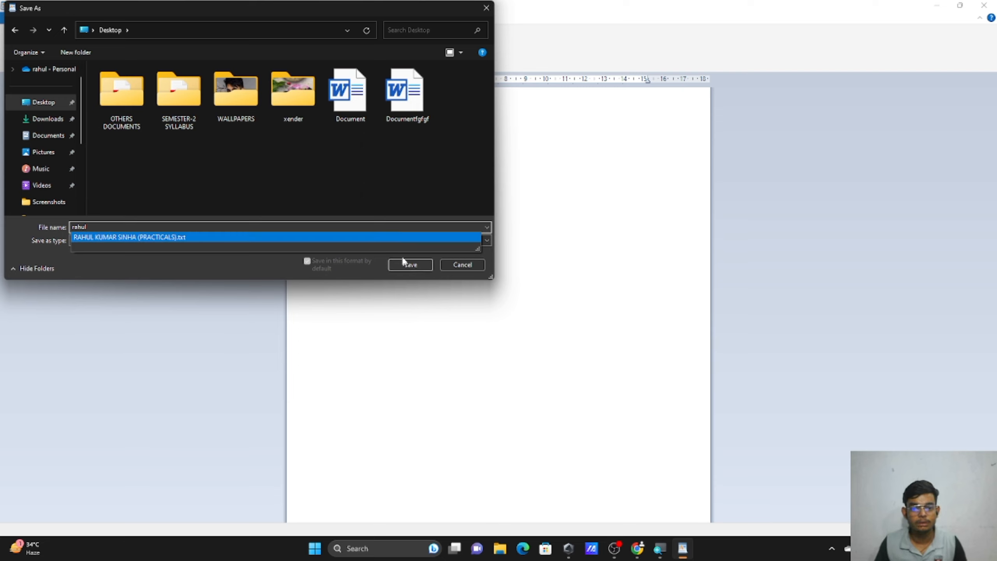
pyautogui.click(396, 267)
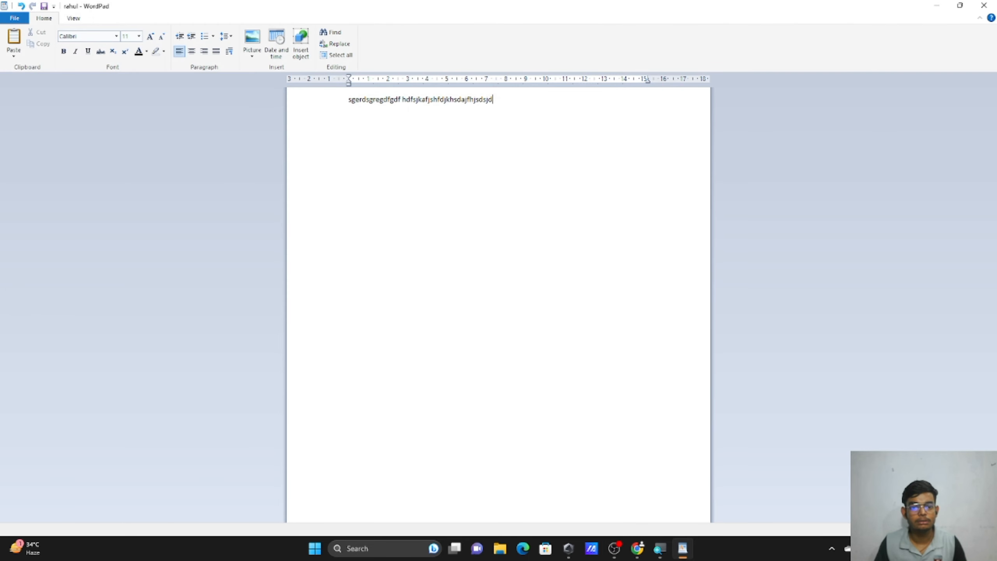
pyautogui.click(938, 6)
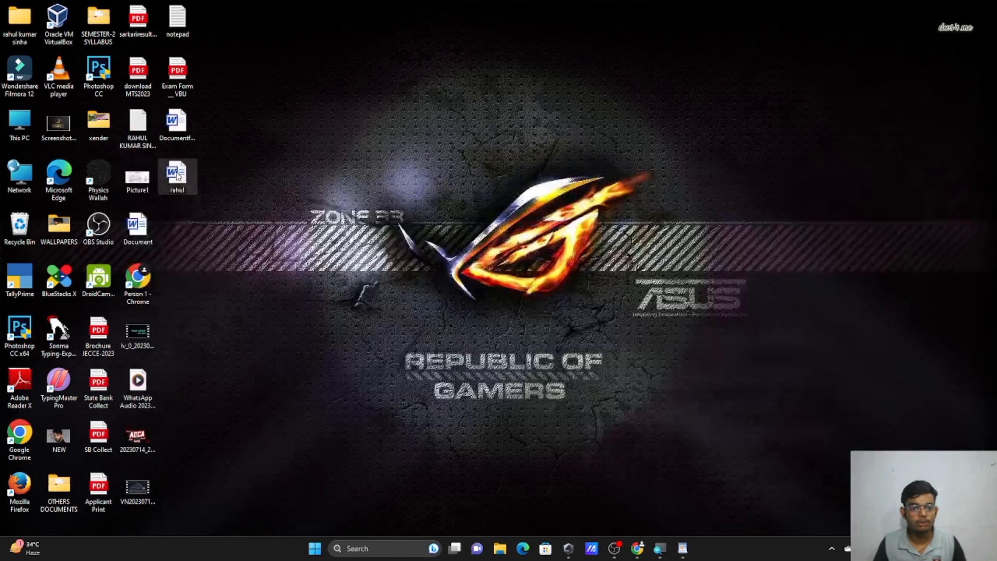
# Open the rahul file in WordPad just once instead of Word.
pyautogui.click(188, 119)
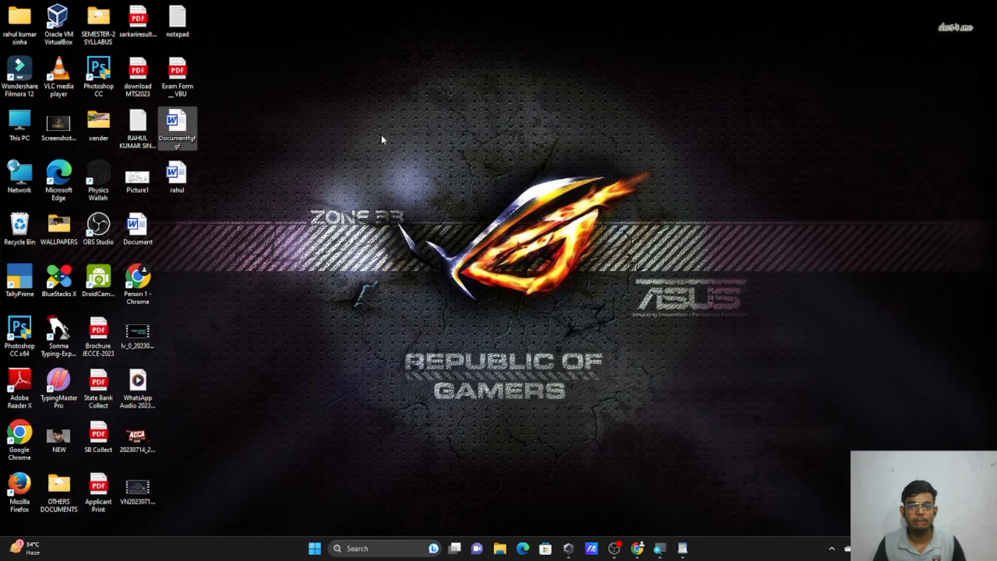
pyautogui.doubleClick(177, 172)
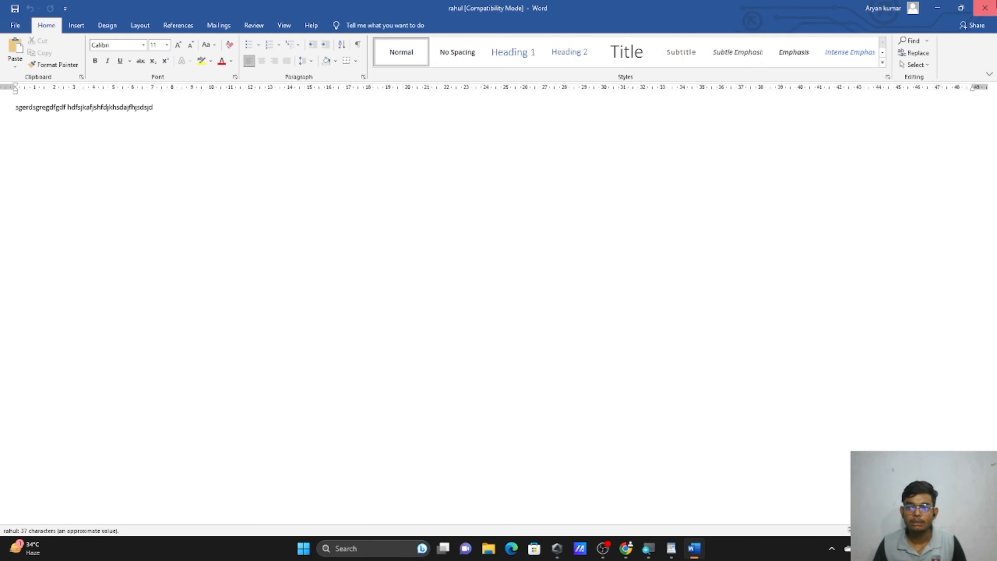
pyautogui.click(984, 8)
pyautogui.rightClick(184, 167)
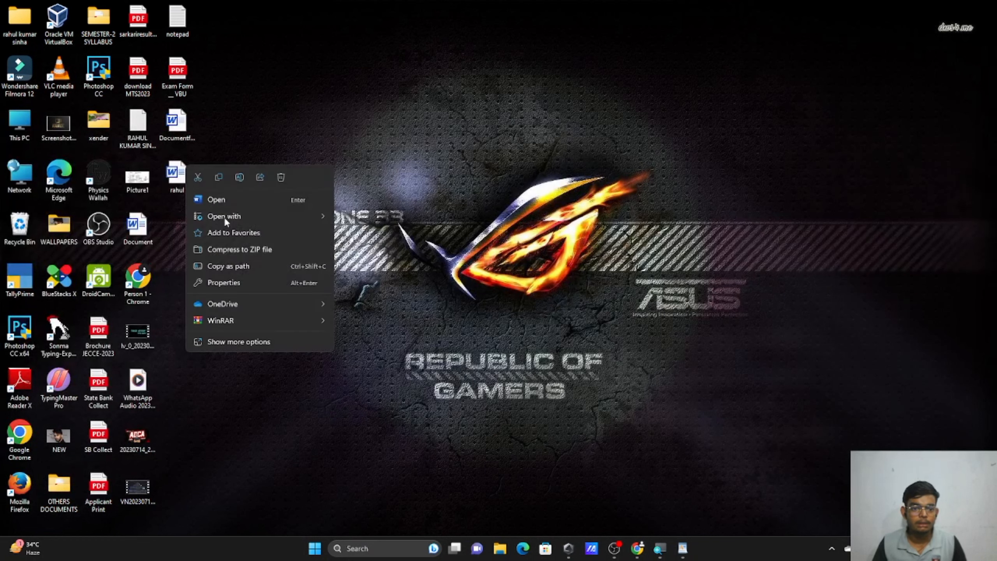
pyautogui.moveTo(320, 212)
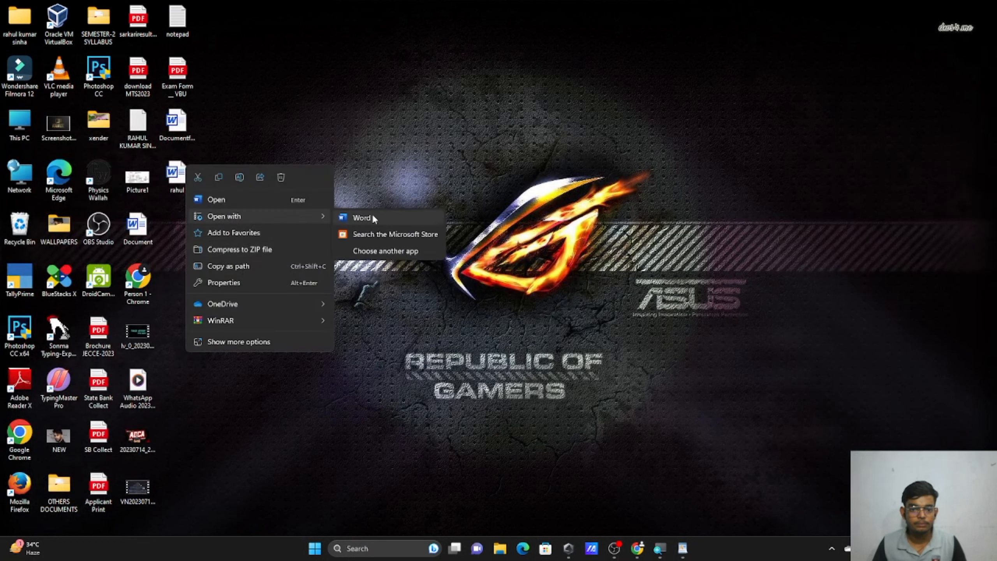
pyautogui.click(383, 250)
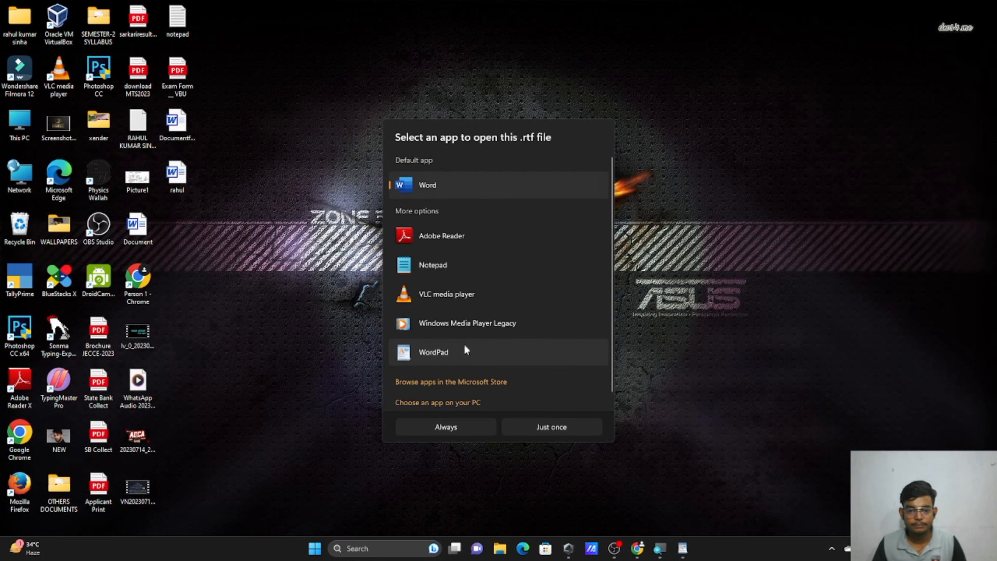
pyautogui.click(469, 351)
pyautogui.click(528, 428)
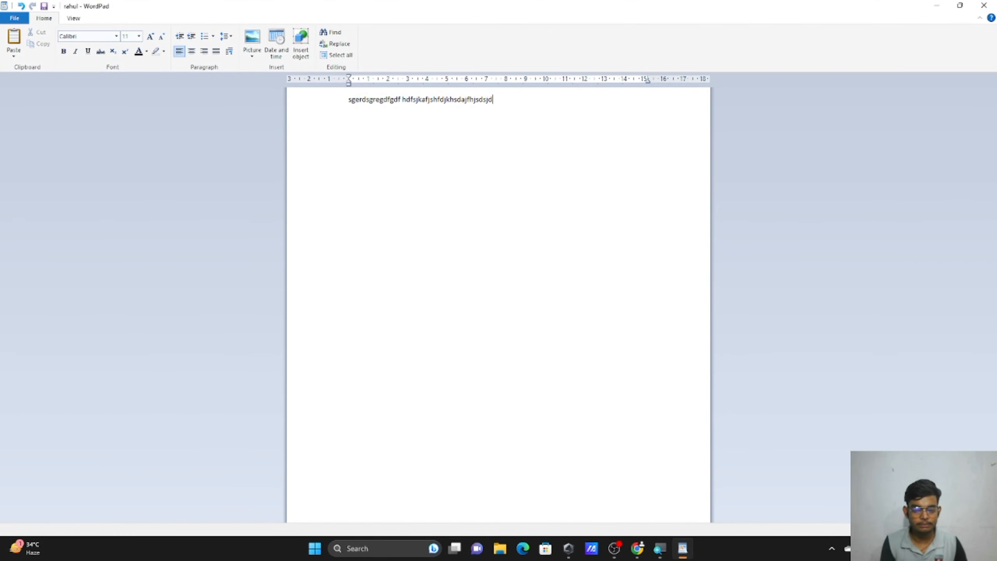
# Append 'hdafjkshfjk jashfjkshafjkhs d' to the line, save the file and close WordPad.
pyautogui.write('hdafjkshfjk jashfjkshafjkhs djfhsj')
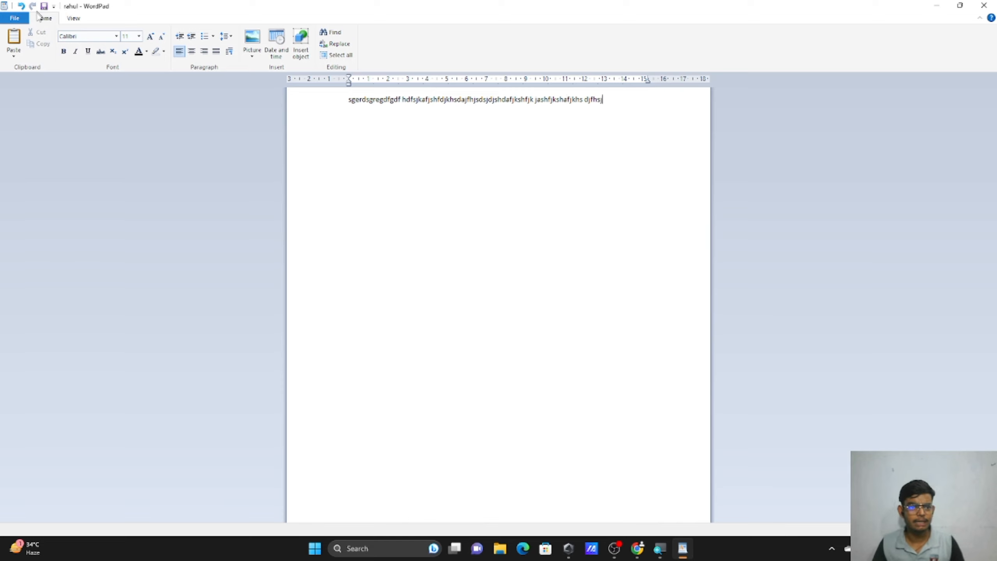
pyautogui.click(14, 17)
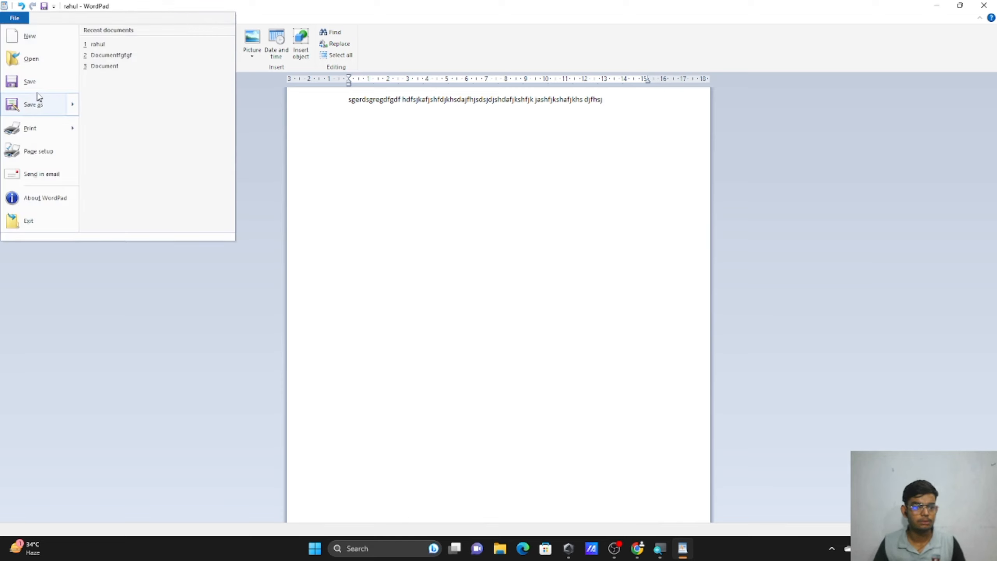
pyautogui.click(39, 85)
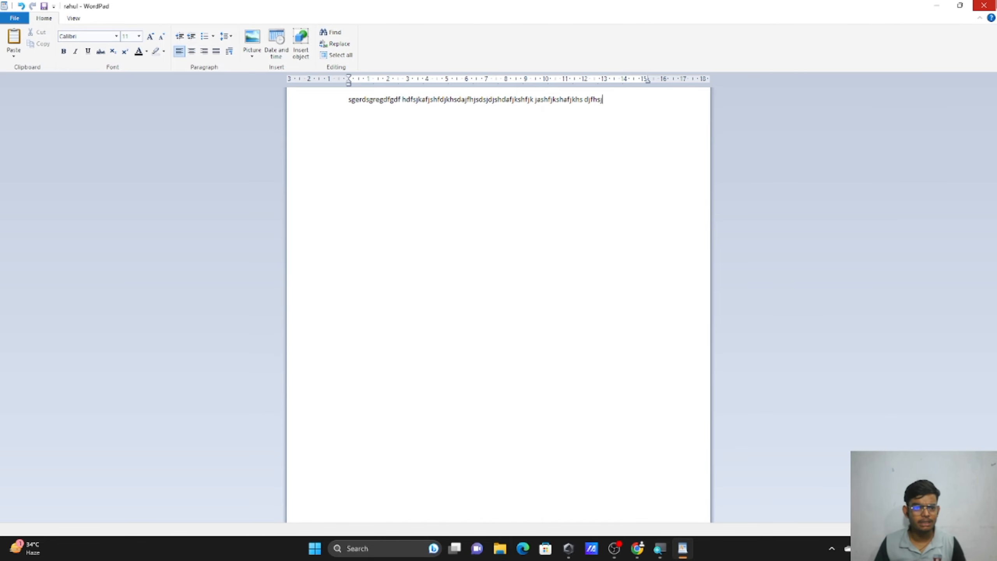
pyautogui.click(984, 5)
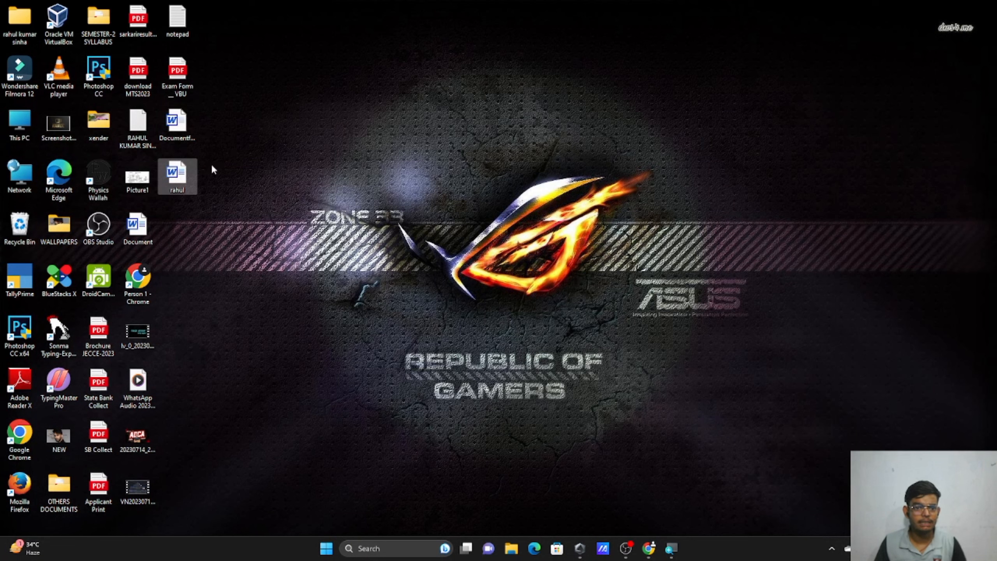
# Reopen the rahul file in WordPad just once via Open with.
pyautogui.rightClick(184, 173)
pyautogui.moveTo(246, 216)
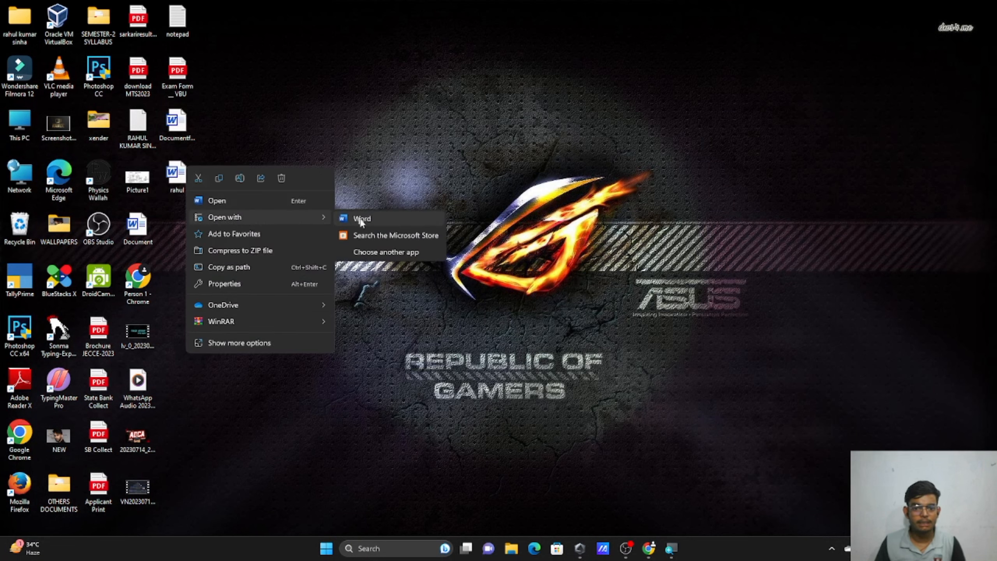
pyautogui.click(386, 252)
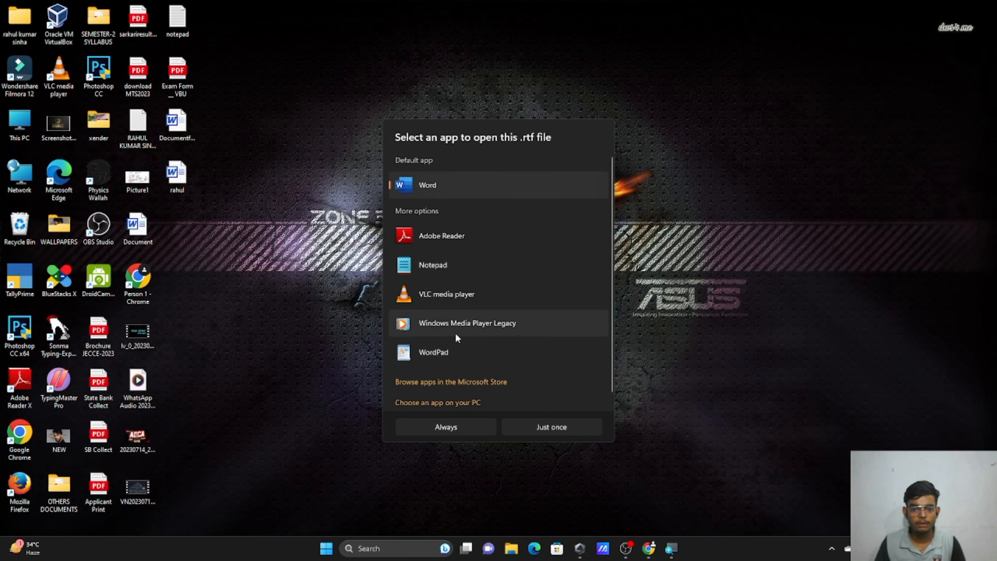
pyautogui.click(471, 347)
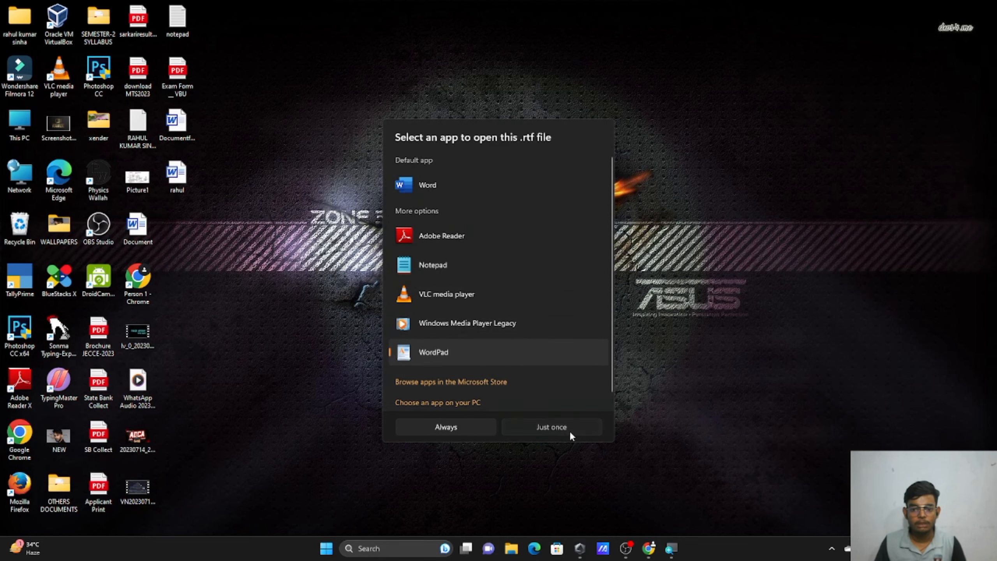
pyautogui.click(551, 427)
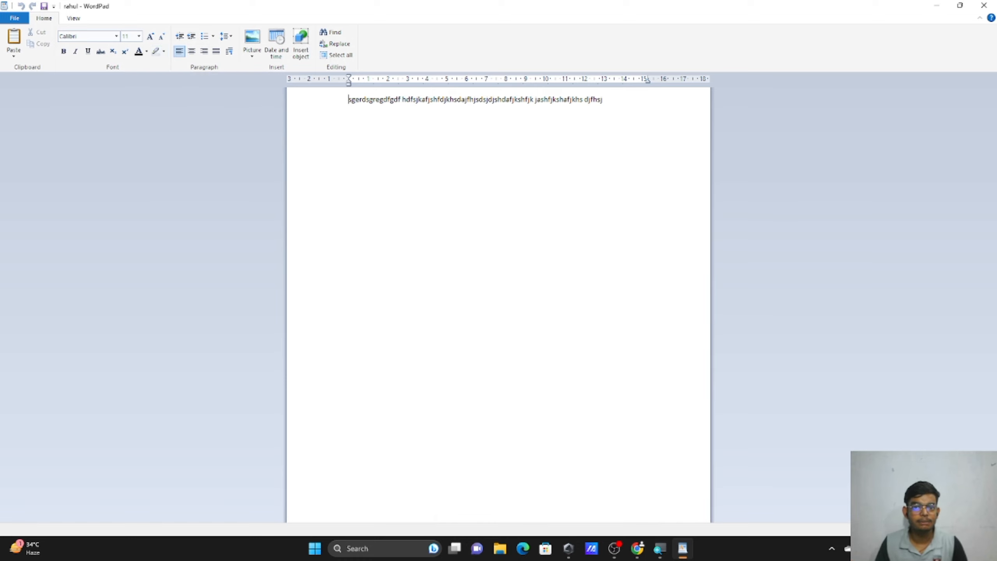
# Open Page Setup, keep Letter paper size, and switch to Landscape and back to Portrait.
pyautogui.click(14, 18)
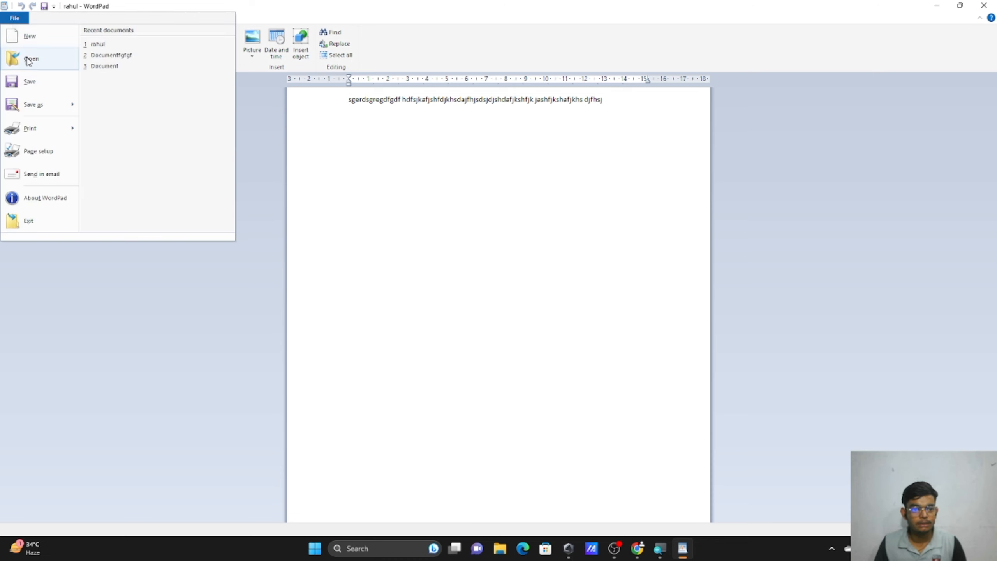
pyautogui.moveTo(54, 126)
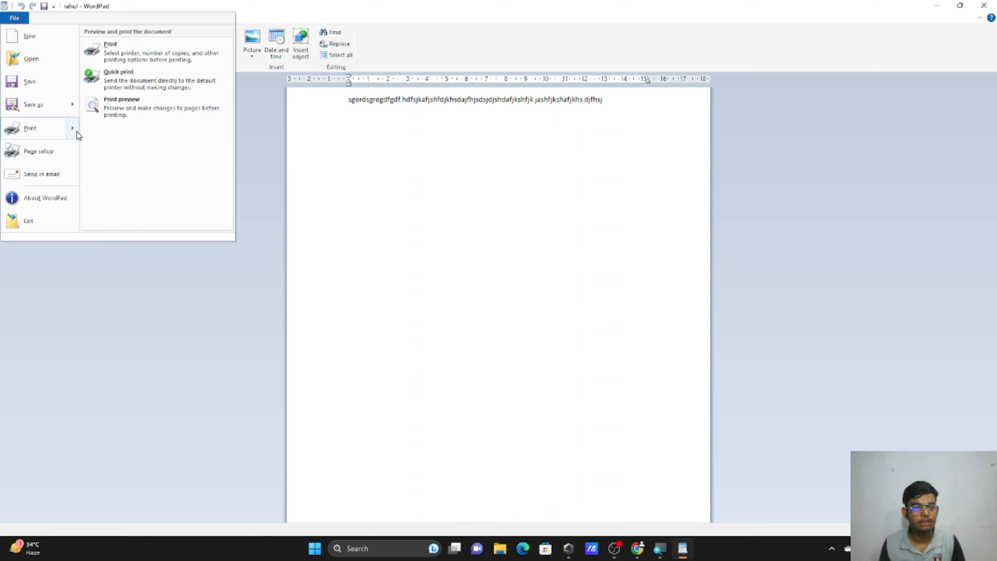
pyautogui.click(67, 154)
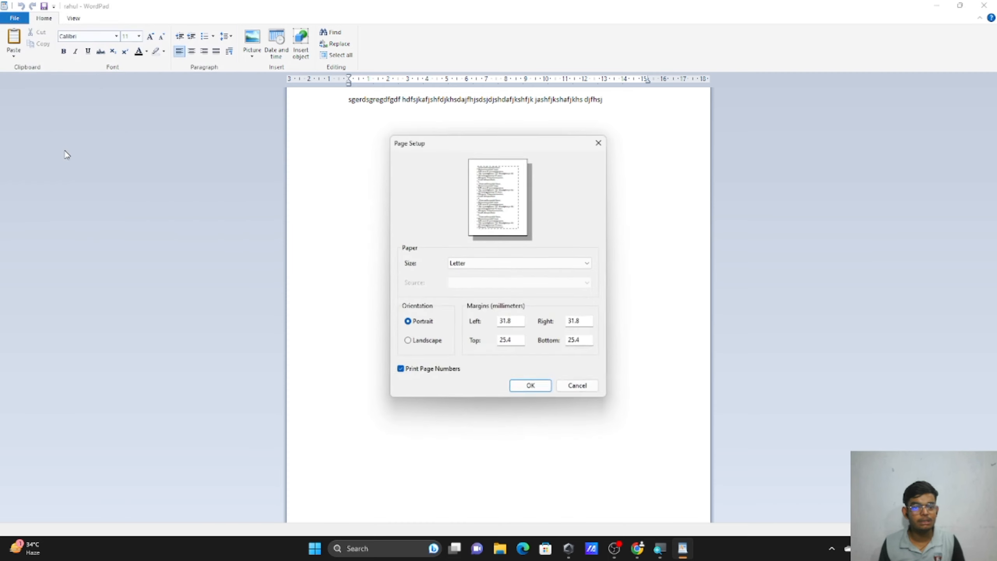
pyautogui.click(479, 268)
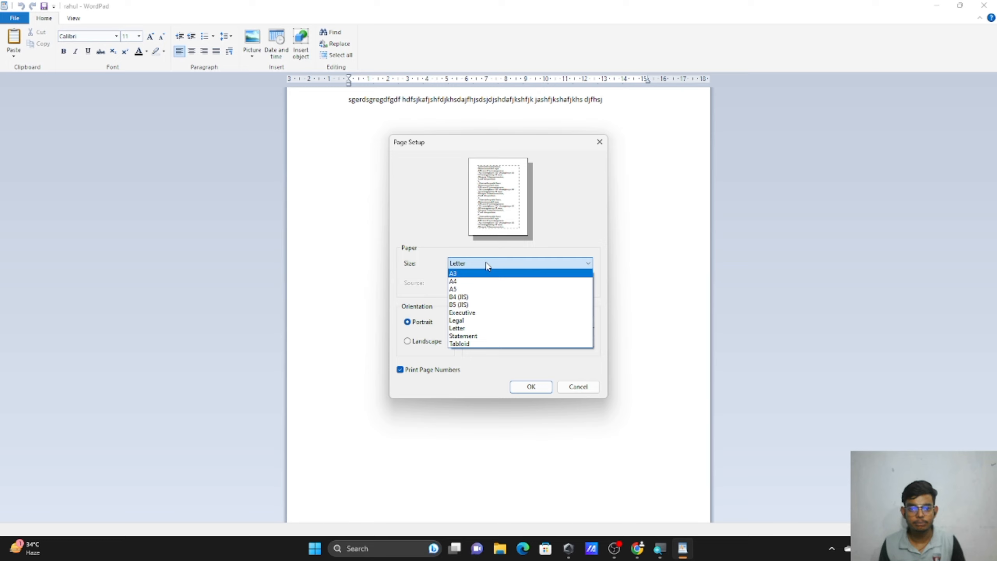
pyautogui.click(487, 266)
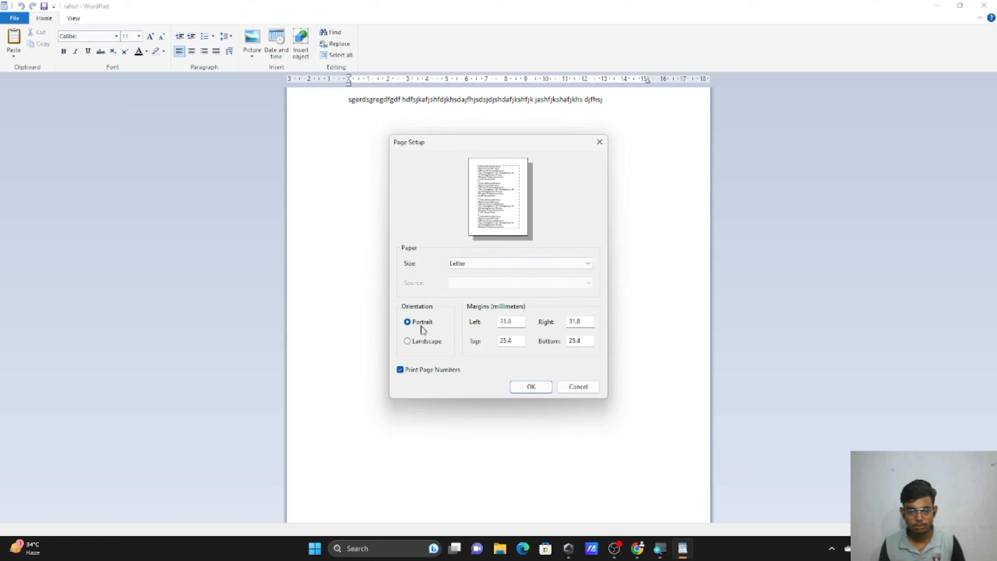
pyautogui.click(425, 343)
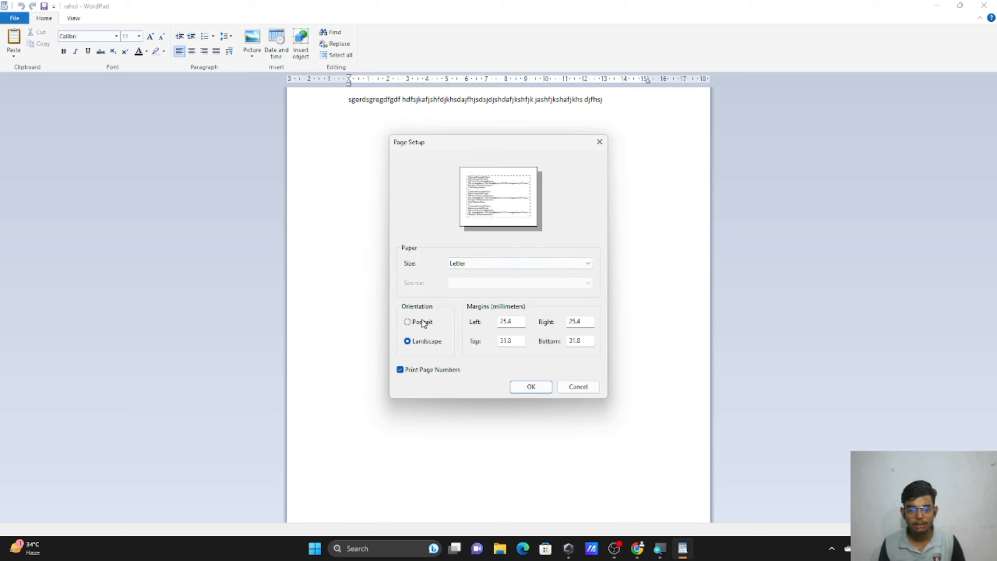
pyautogui.click(423, 323)
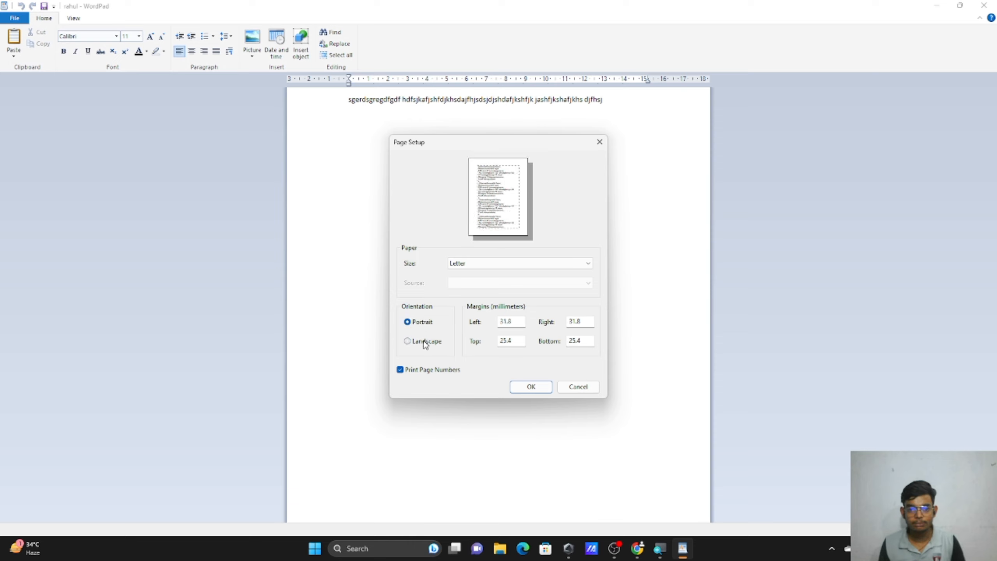